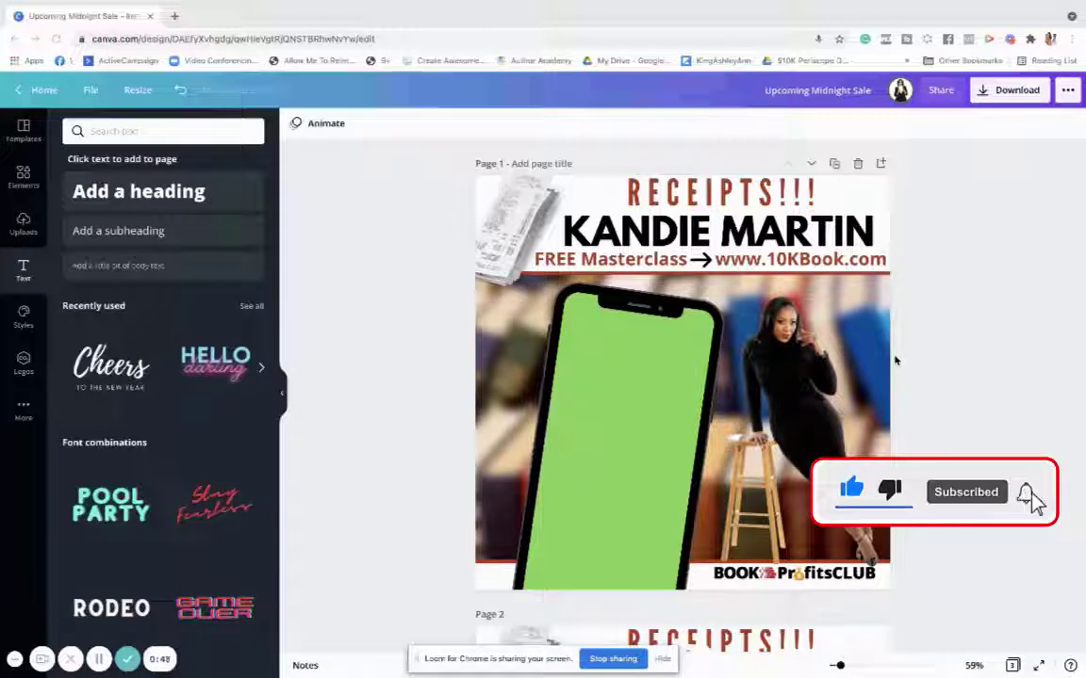
- Add a blank page 4 after the page 3 green-screen iMac design
{"action": "scroll", "coordinate": [895, 361], "scroll_direction": "down", "scroll_amount": 1}
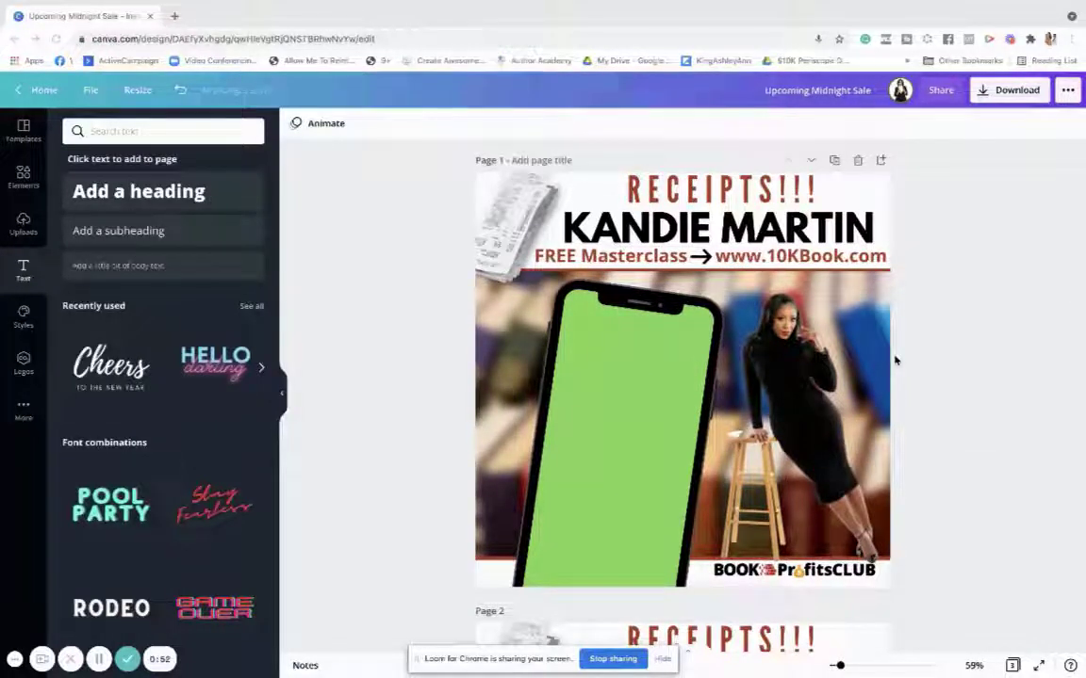
{"action": "scroll", "coordinate": [895, 361], "scroll_direction": "up", "scroll_amount": 1}
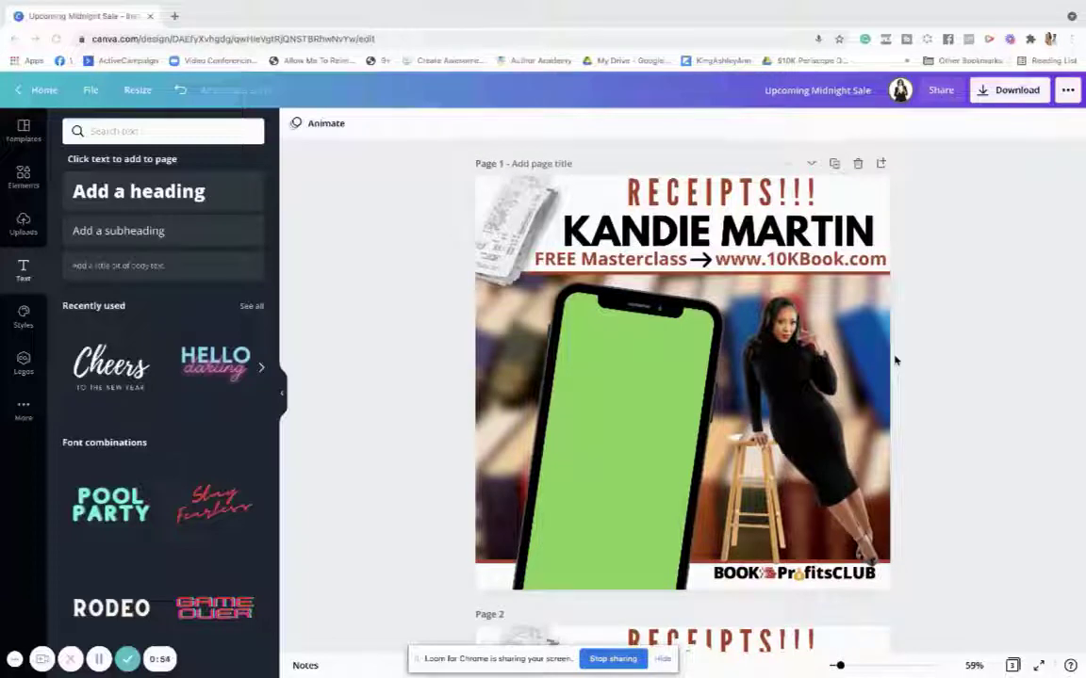
{"action": "scroll", "coordinate": [895, 361], "scroll_direction": "down", "scroll_amount": 1}
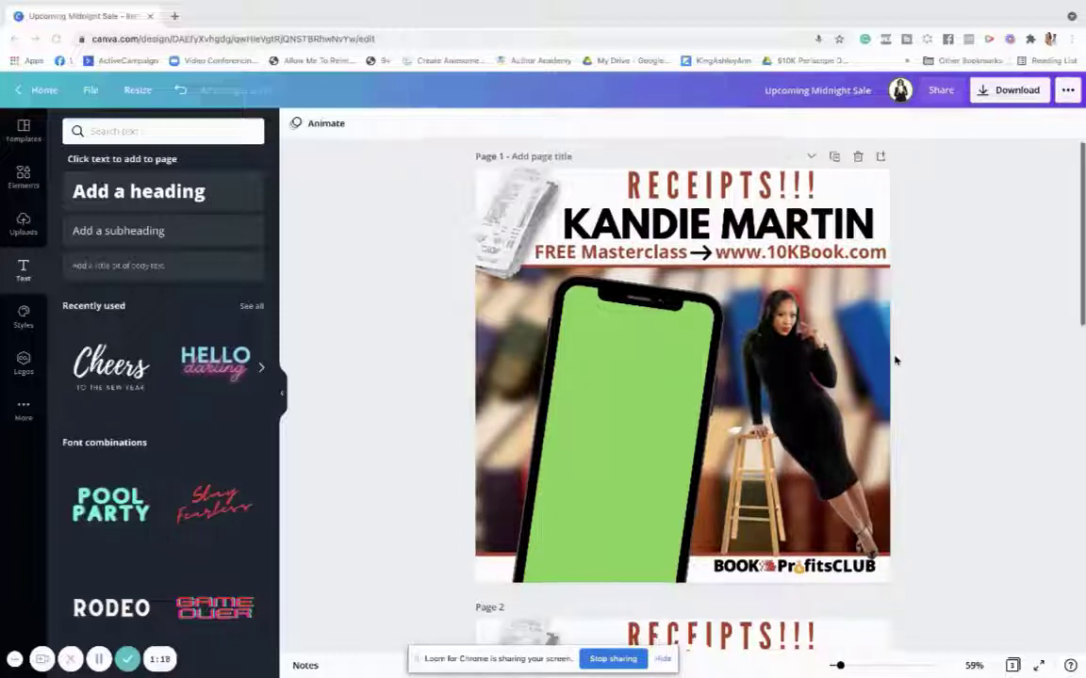
{"action": "scroll", "coordinate": [895, 360], "scroll_direction": "down", "scroll_amount": 1}
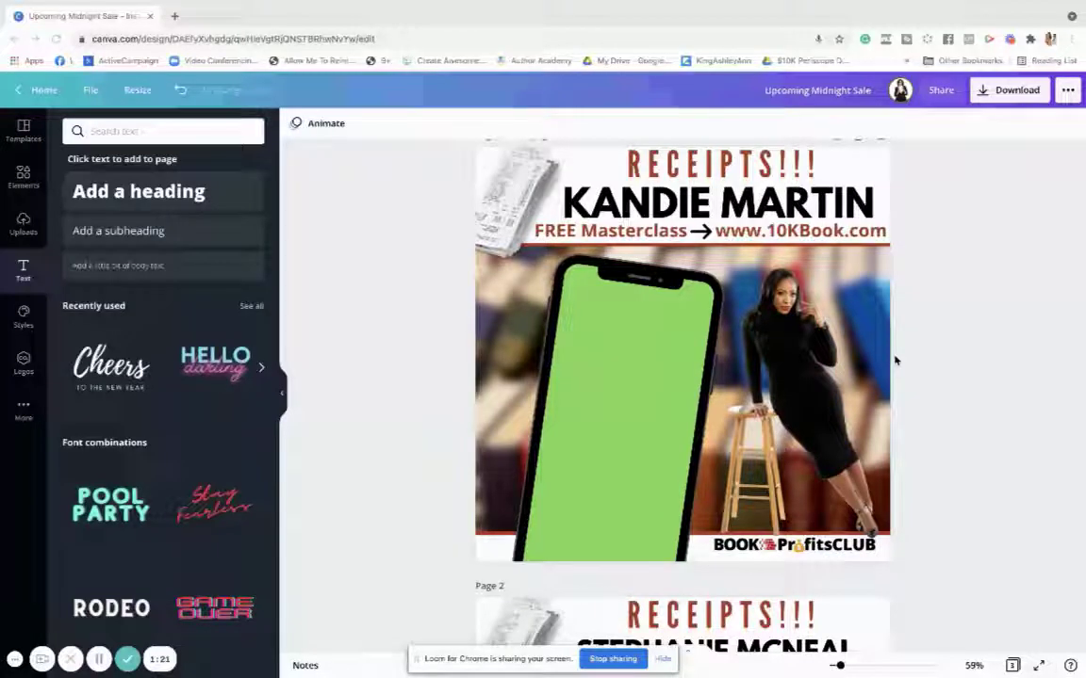
{"action": "scroll", "coordinate": [896, 360], "scroll_direction": "down", "scroll_amount": 10}
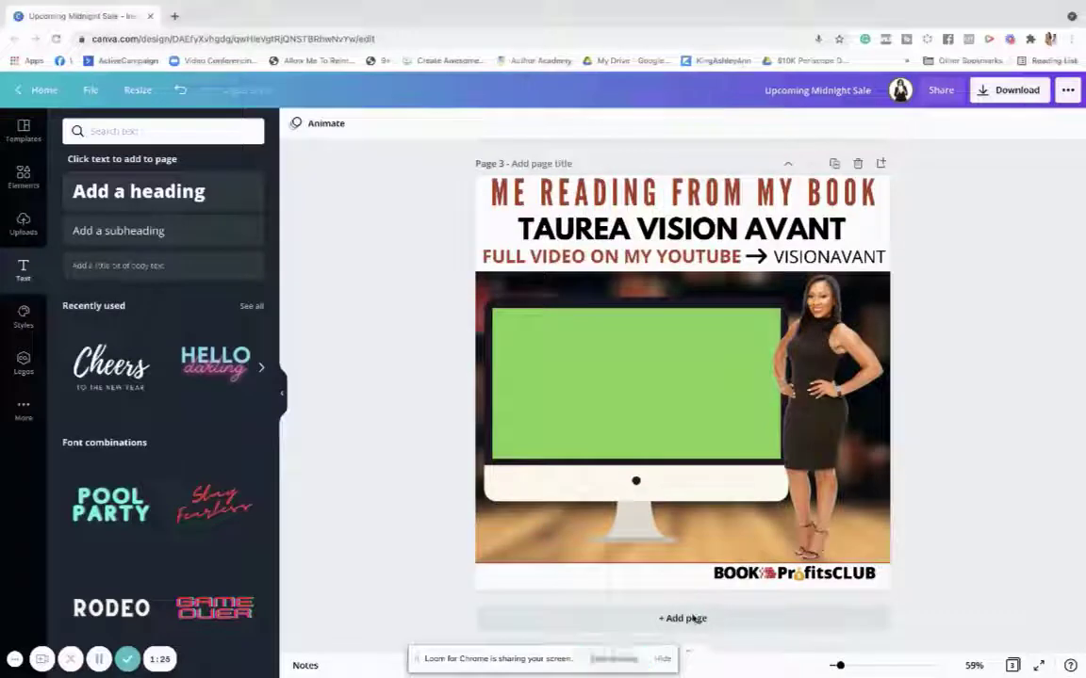
{"action": "left_click", "coordinate": [639, 622]}
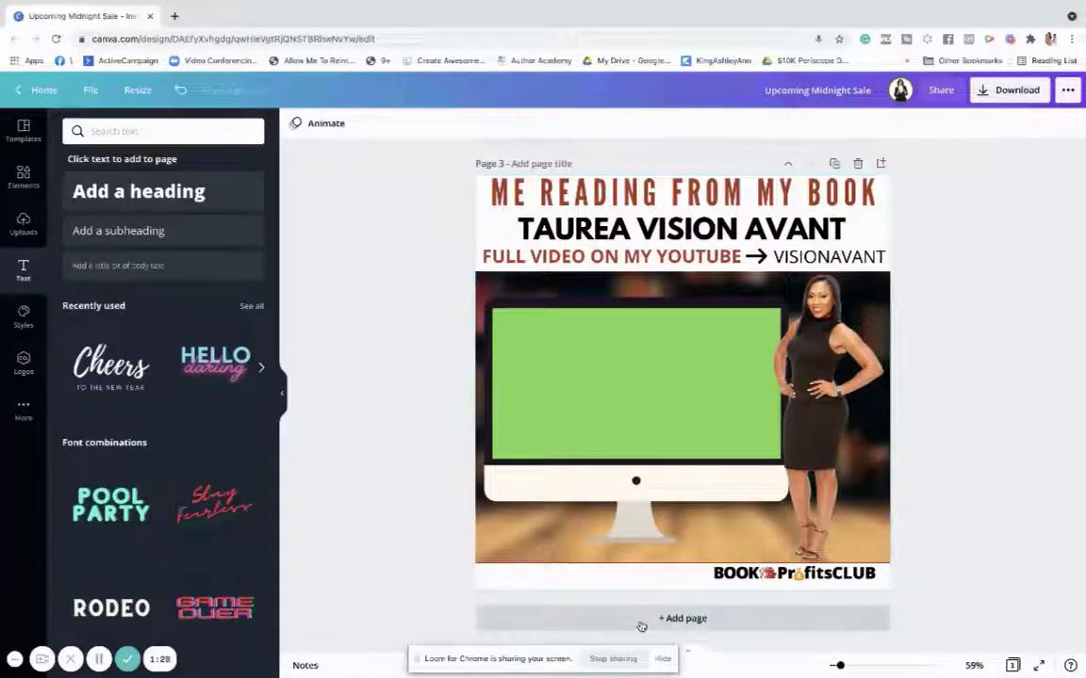
- Add a RECEIPTS heading and place it in the page's top-right corner
{"action": "left_click", "coordinate": [112, 206]}
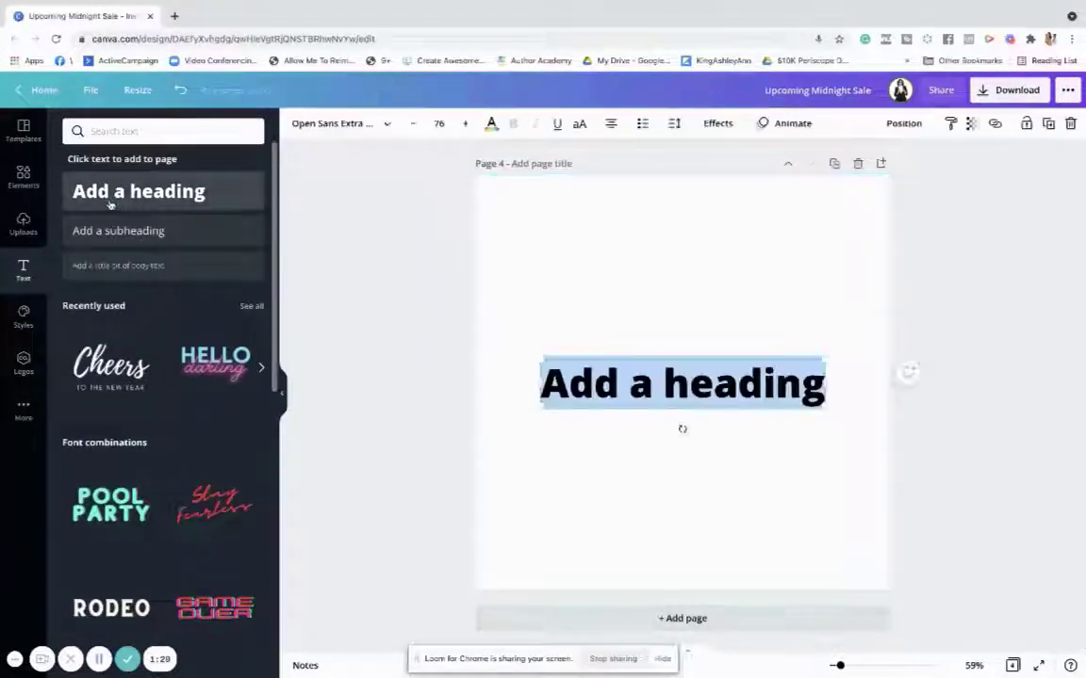
{"action": "type", "text": "RECEIPTS"}
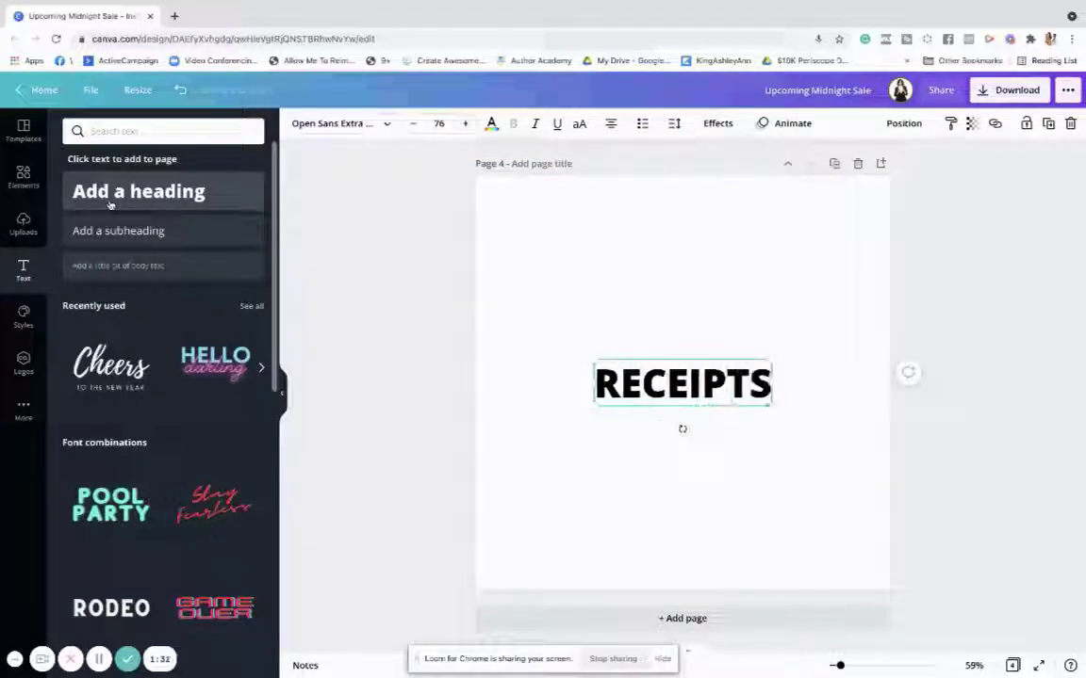
{"action": "left_click", "coordinate": [968, 271]}
{"action": "left_click_drag", "start_coordinate": [718, 389], "coordinate": [818, 215]}
- Add a subheading with the author's name beneath RECEIPTS, widened to one line
{"action": "left_click", "coordinate": [158, 230]}
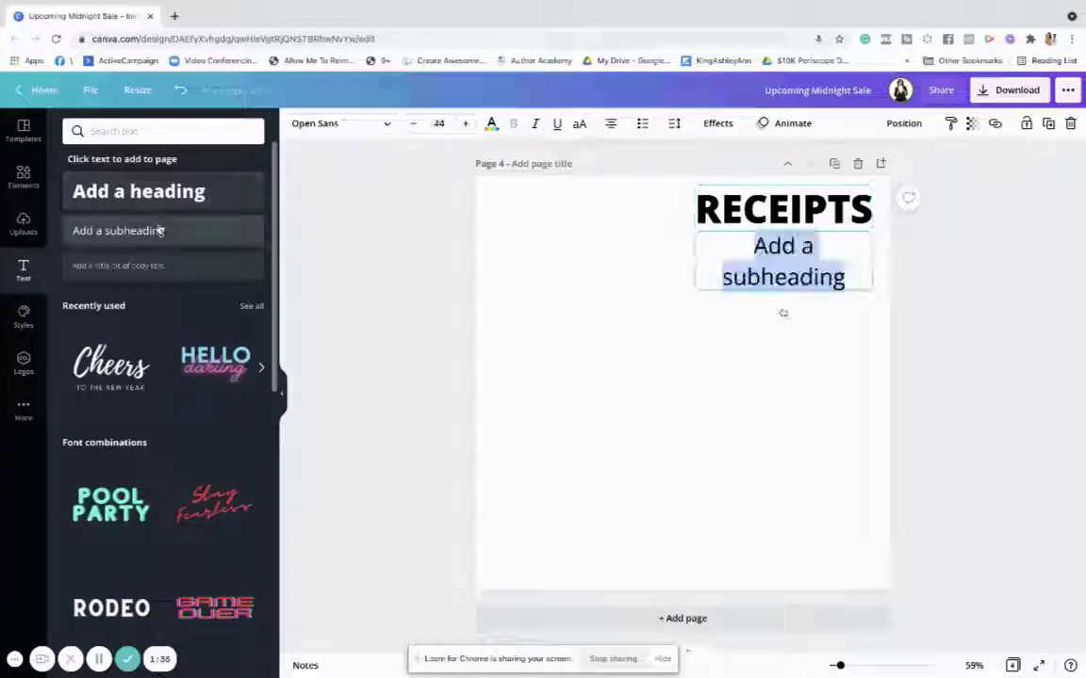
{"action": "type", "text": "Joyce Chesley Hayward"}
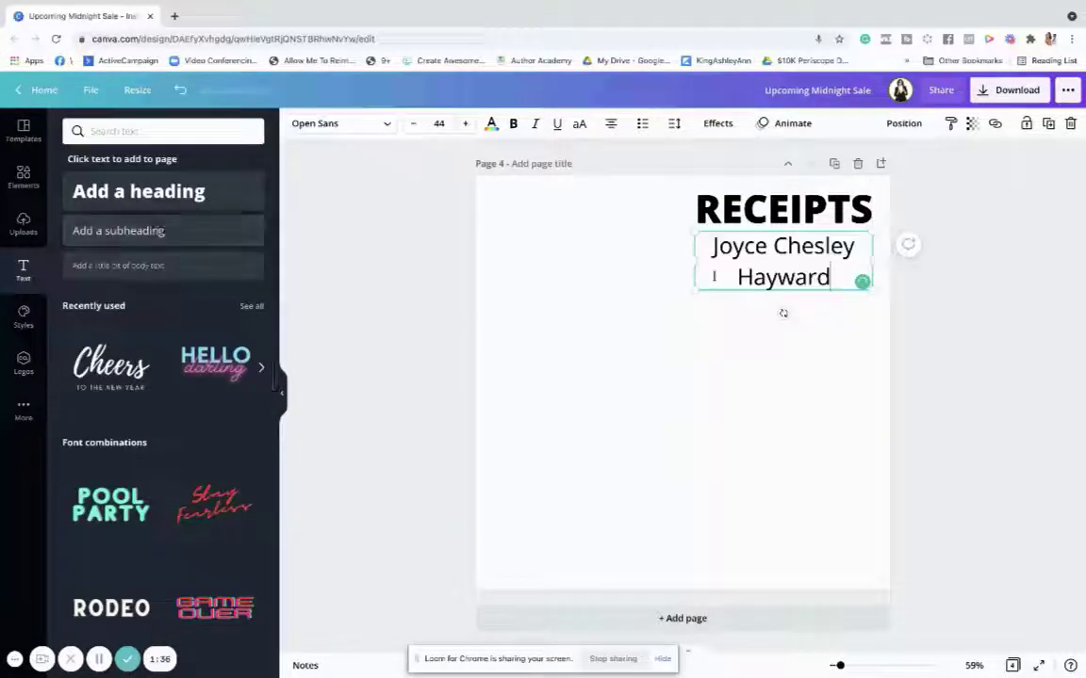
{"action": "left_click_drag", "start_coordinate": [619, 261], "coordinate": [603, 246]}
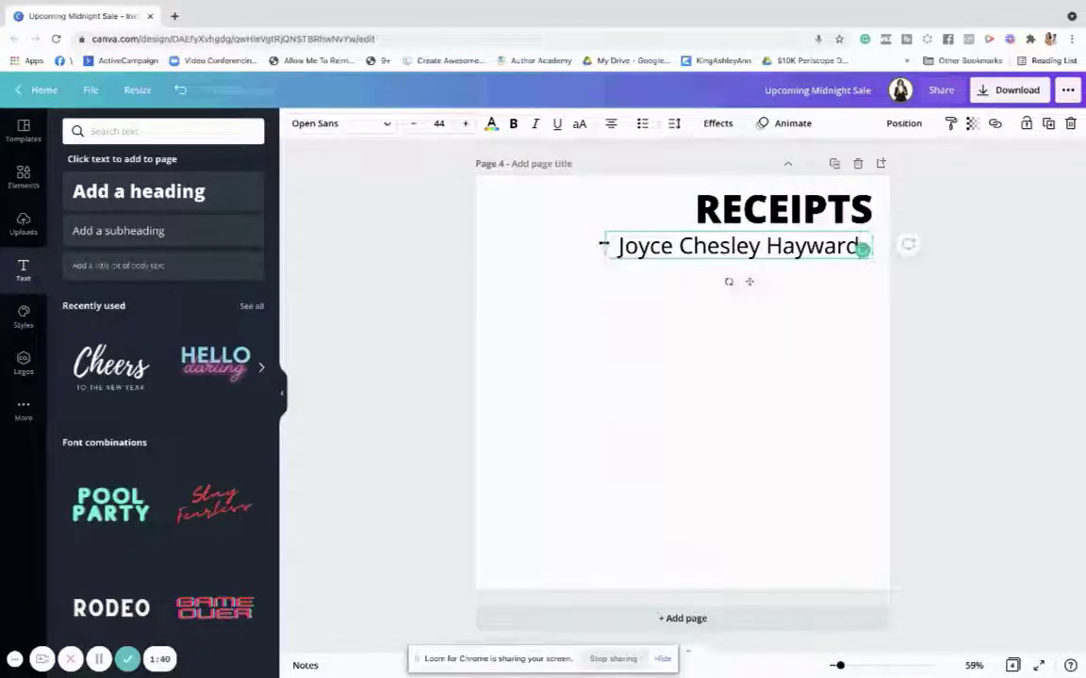
{"action": "scroll", "coordinate": [603, 247], "scroll_direction": "up", "scroll_amount": 10}
{"action": "scroll", "coordinate": [605, 248], "scroll_direction": "down", "scroll_amount": 10}
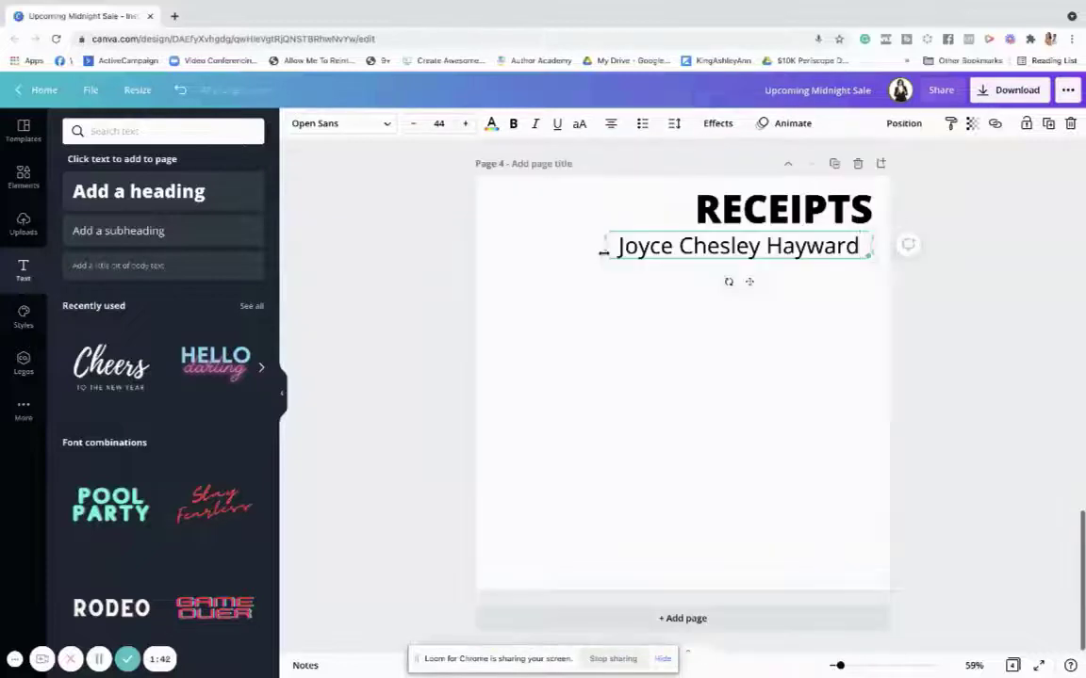
{"action": "left_click", "coordinate": [494, 297]}
- Add another subheading reading JOIN MY FREE MASTERCLASS mid-page
{"action": "left_click", "coordinate": [118, 230]}
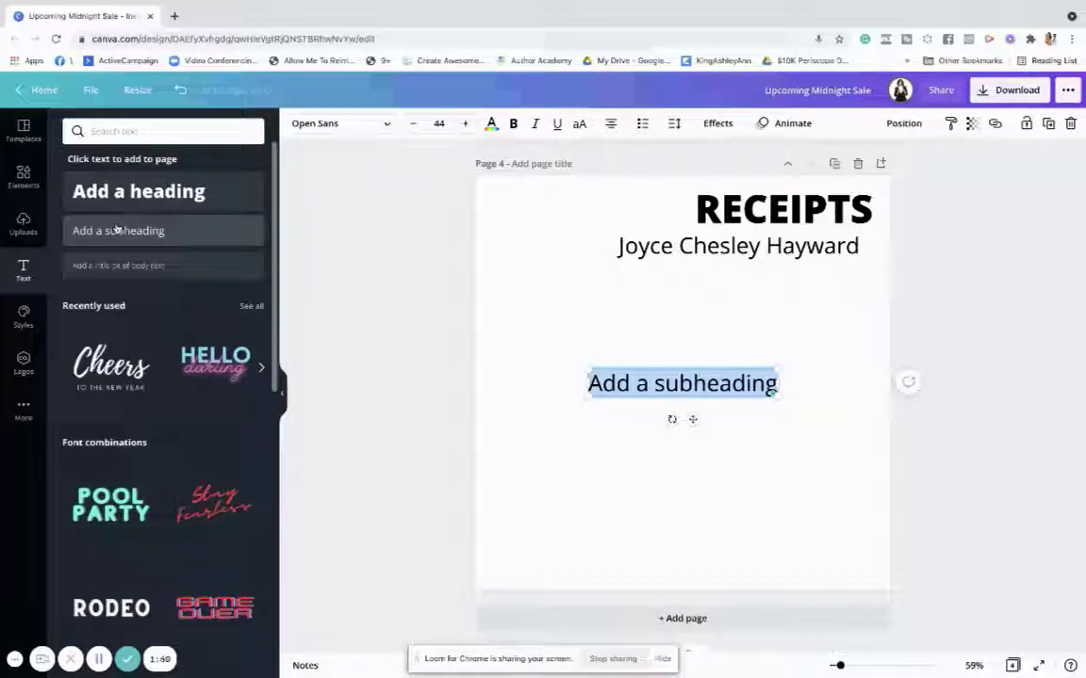
{"action": "type", "text": "JOIN M"}
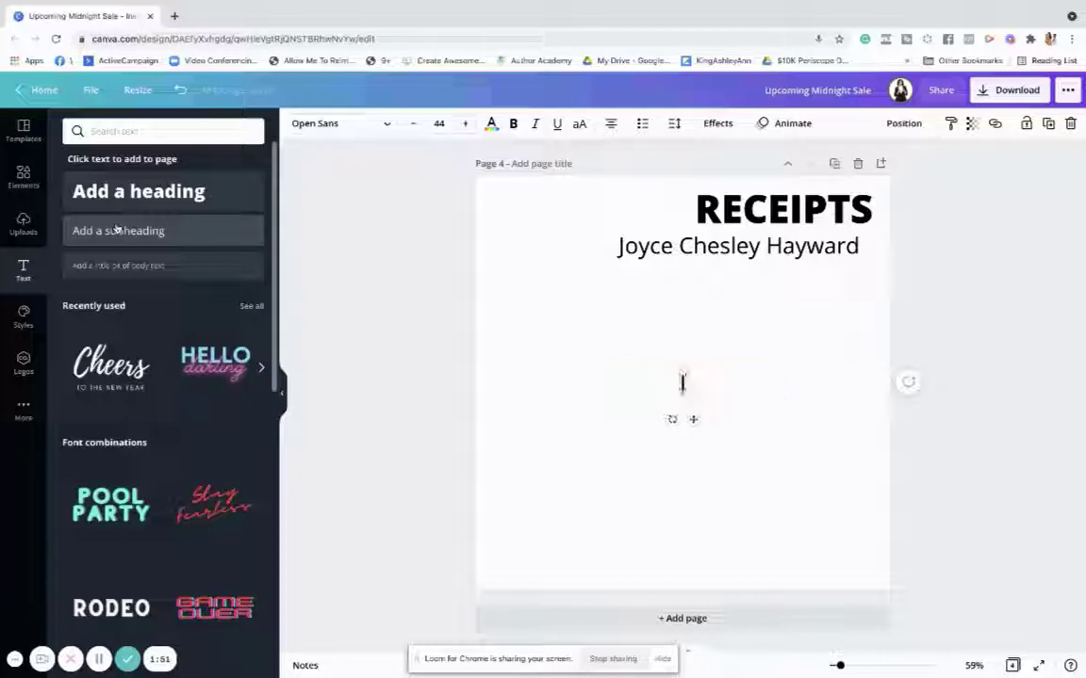
{"action": "type", "text": "Y"}
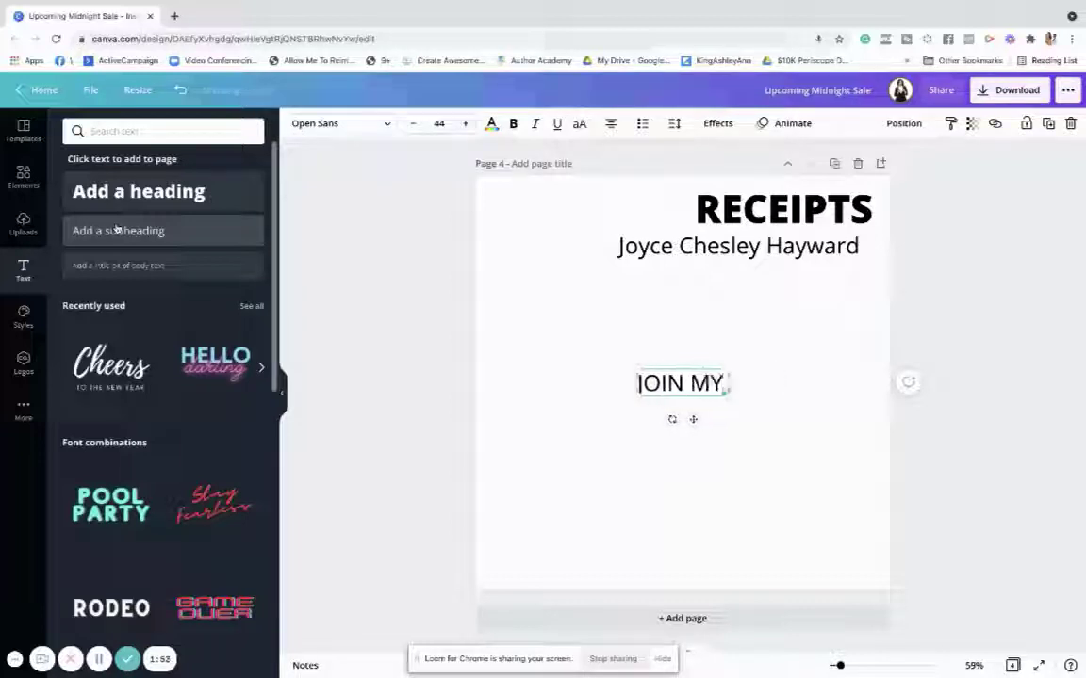
{"action": "type", "text": " FREE MAST"}
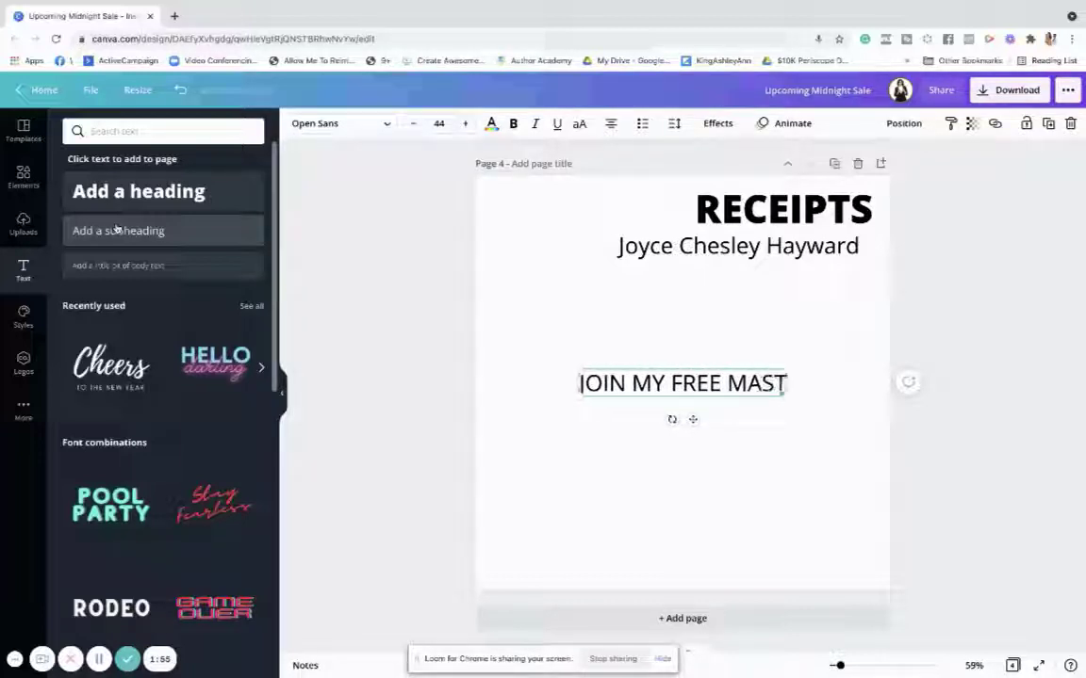
{"action": "type", "text": "ERCLASS"}
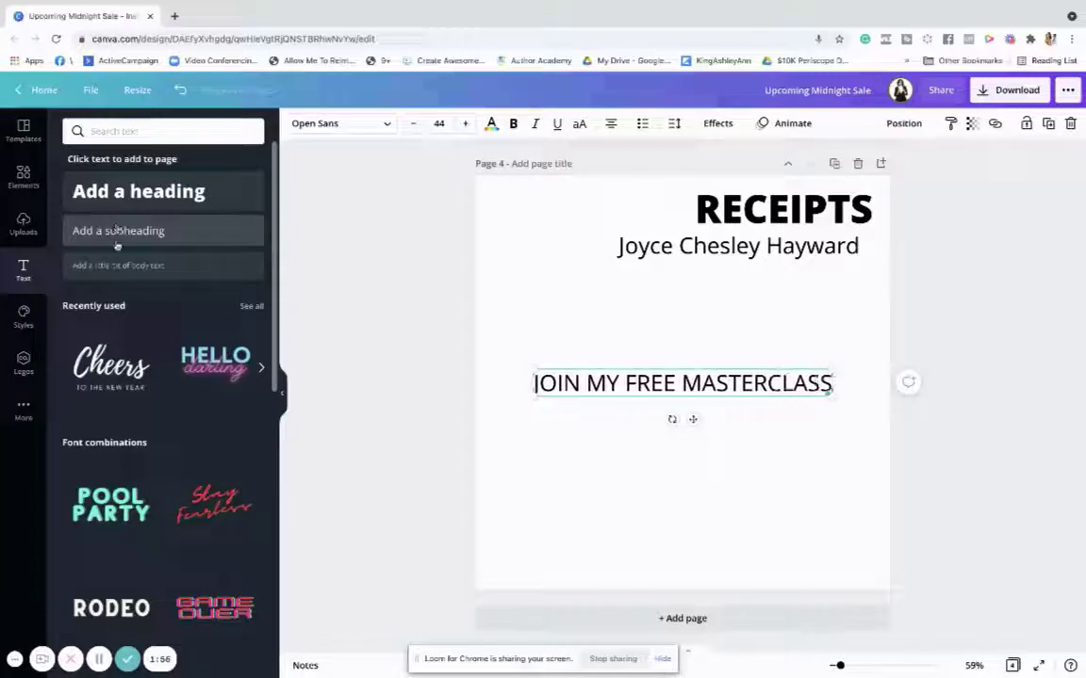
{"action": "left_click", "coordinate": [20, 182]}
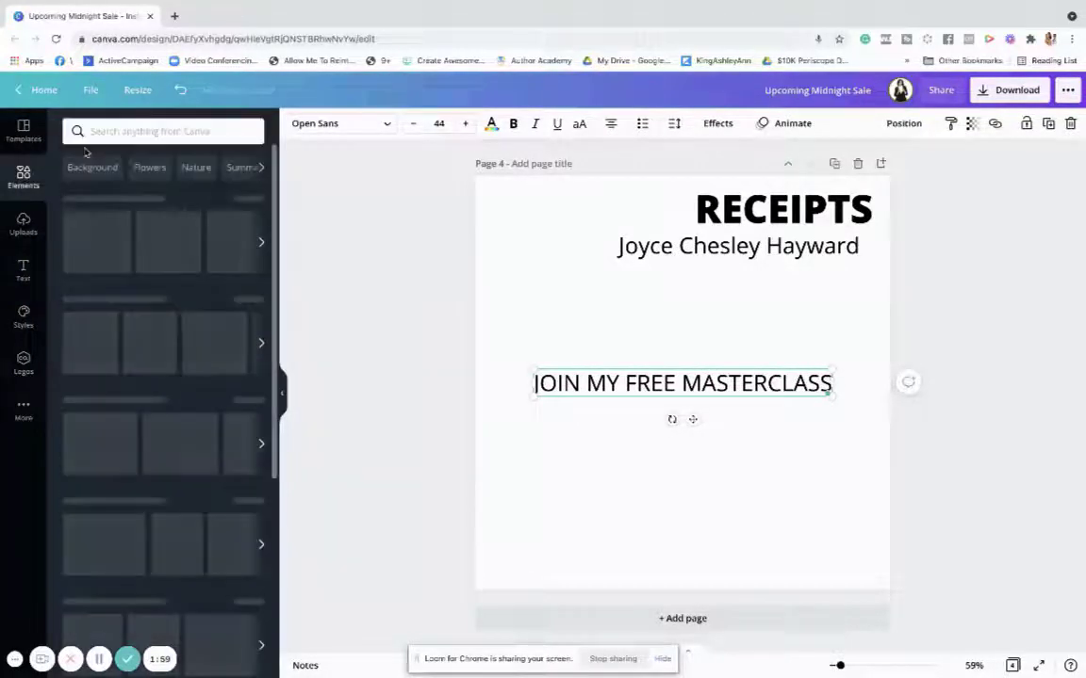
- Search elements for ARROW and move the masterclass line just below the author's name
{"action": "left_click", "coordinate": [94, 132]}
{"action": "type", "text": "ARROW"}
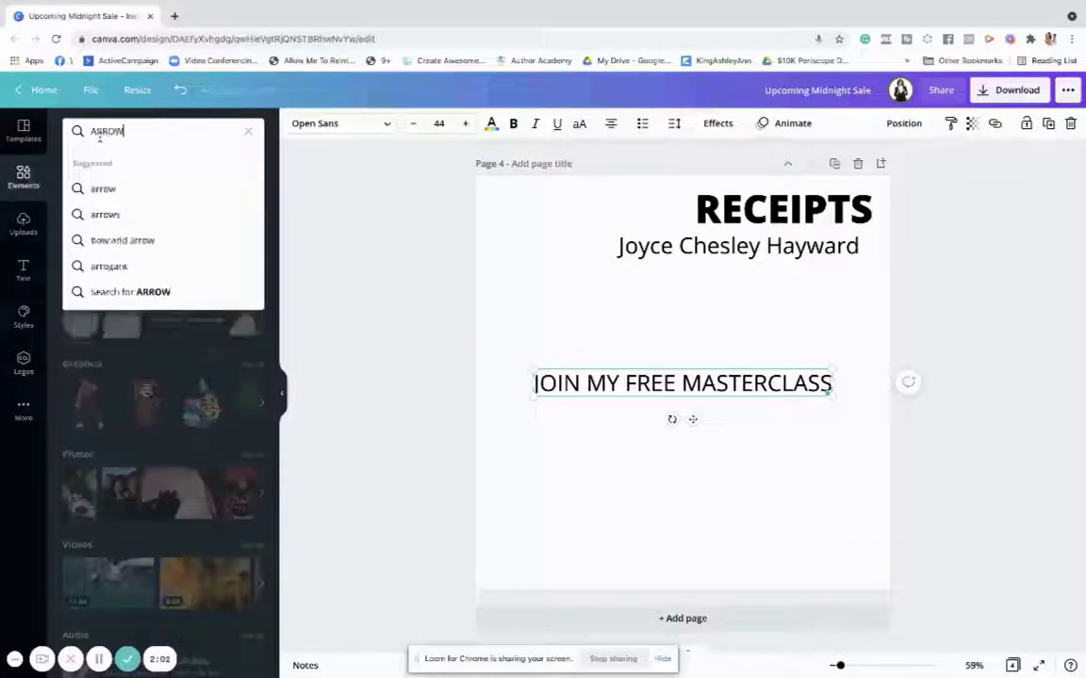
{"action": "key", "text": "Return"}
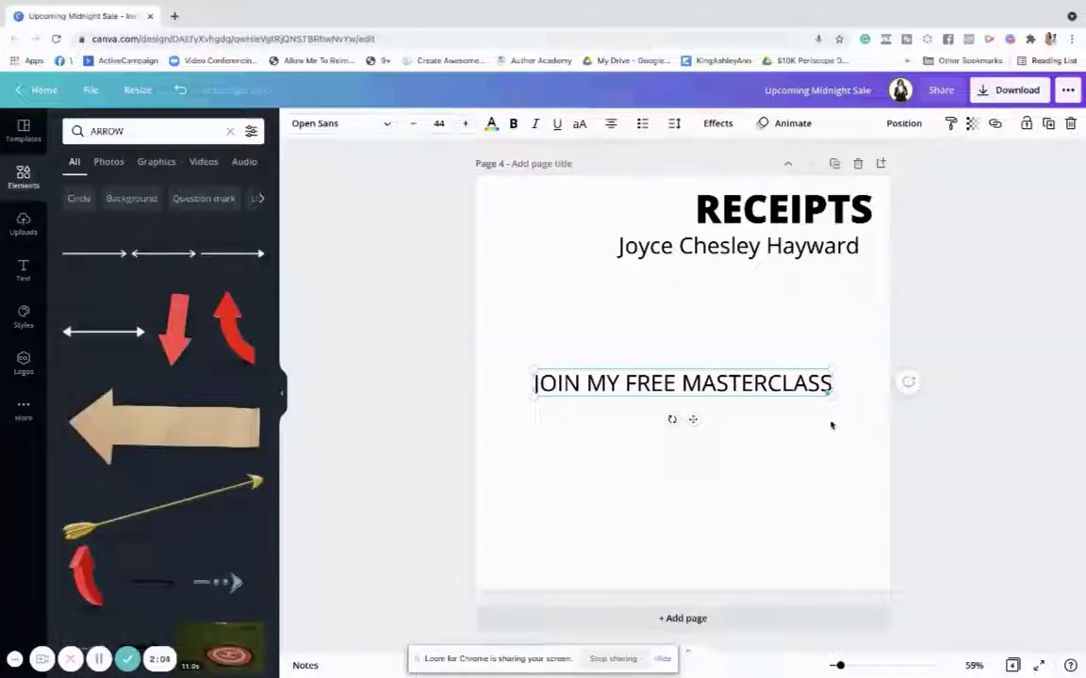
{"action": "left_click", "coordinate": [832, 388]}
{"action": "left_click", "coordinate": [829, 391]}
{"action": "left_click_drag", "start_coordinate": [829, 392], "coordinate": [752, 271]}
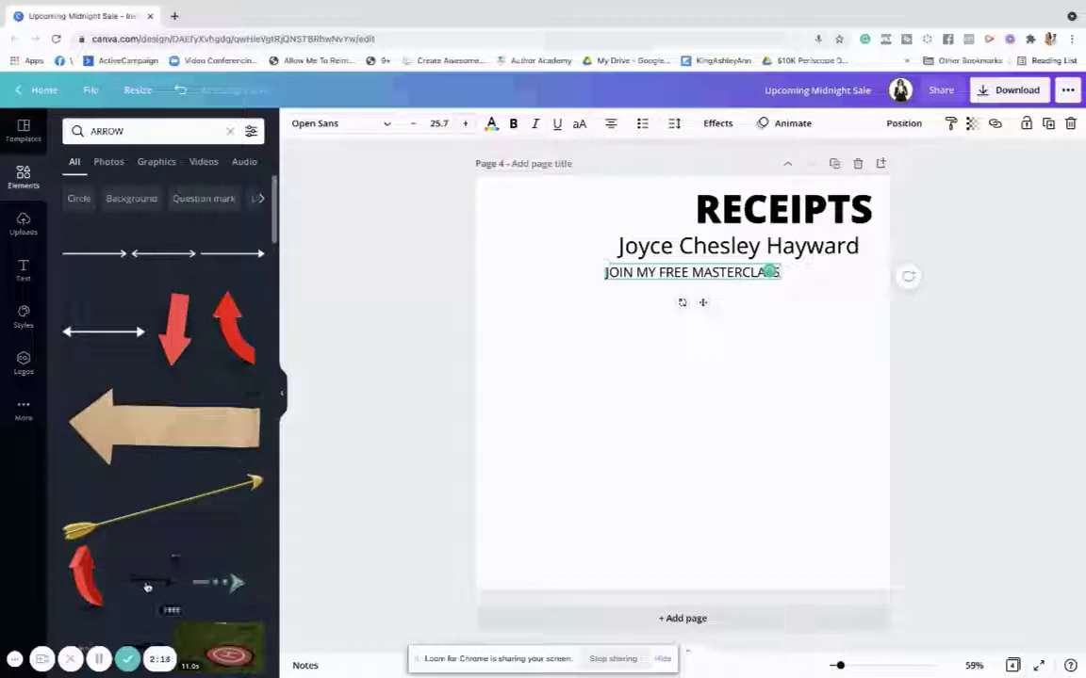
- Add the green arrow, recolour its head and line to red #FF0000, and shrink it
{"action": "scroll", "coordinate": [147, 587], "scroll_direction": "down", "scroll_amount": 3}
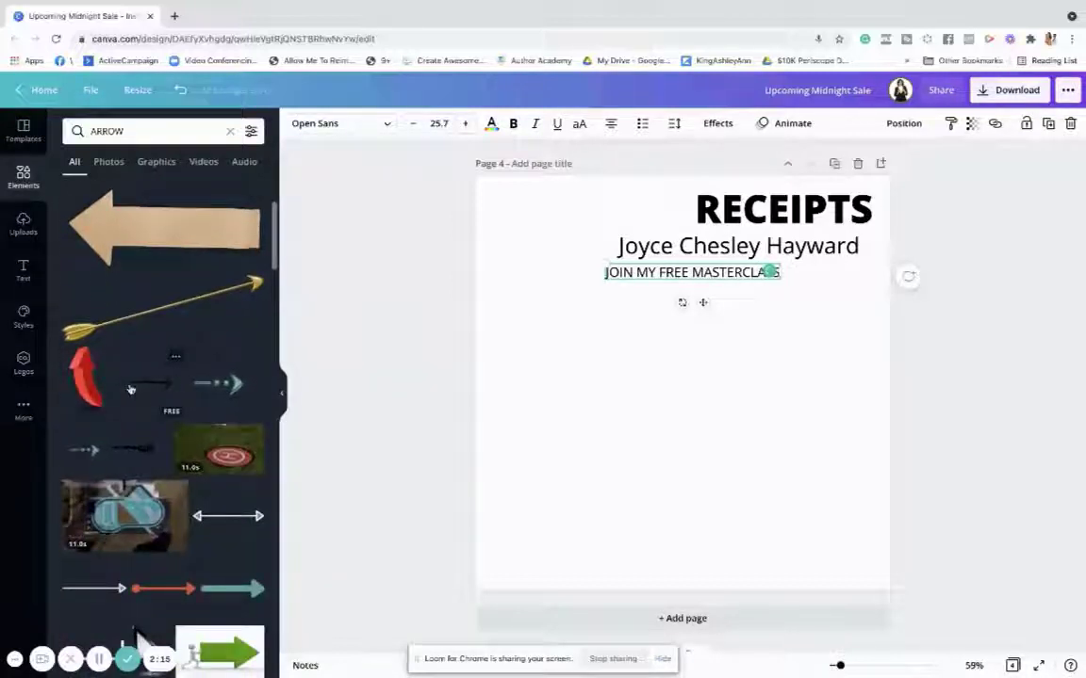
{"action": "scroll", "coordinate": [138, 634], "scroll_direction": "down", "scroll_amount": 3}
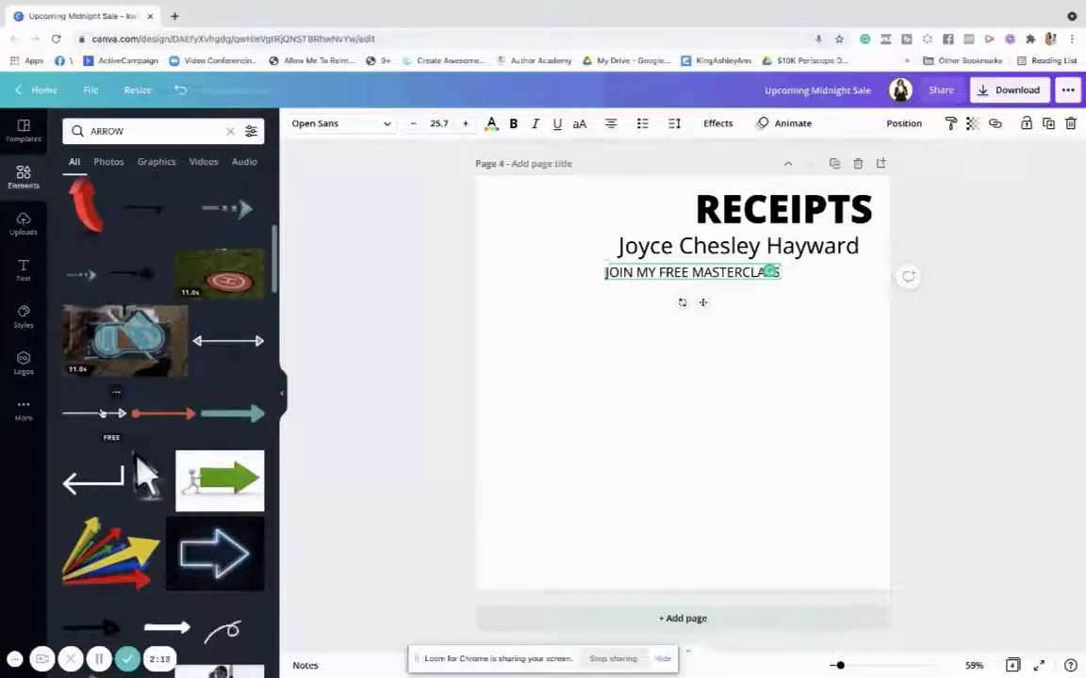
{"action": "left_click", "coordinate": [102, 413]}
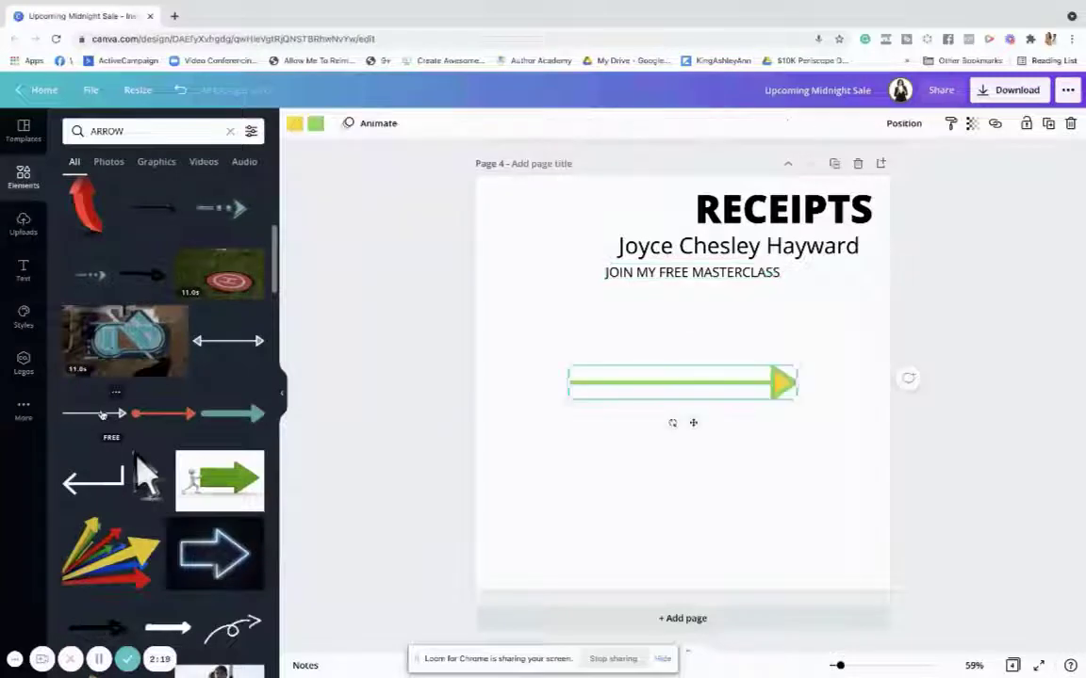
{"action": "left_click", "coordinate": [294, 125]}
{"action": "left_click", "coordinate": [76, 196]}
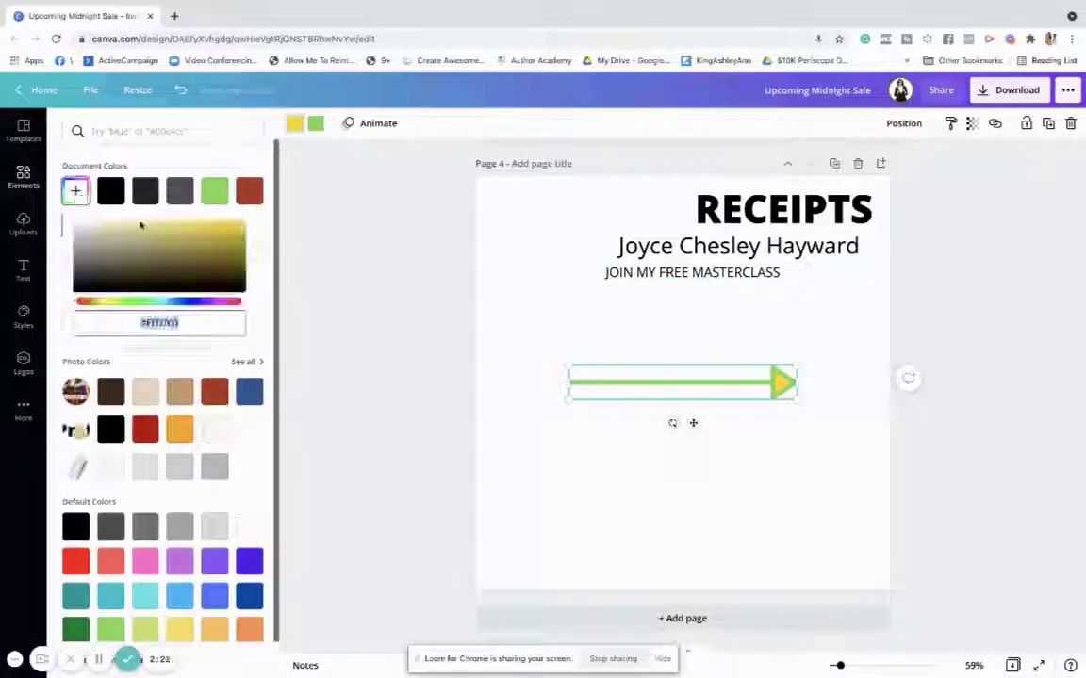
{"action": "left_click_drag", "start_coordinate": [155, 309], "coordinate": [81, 303]}
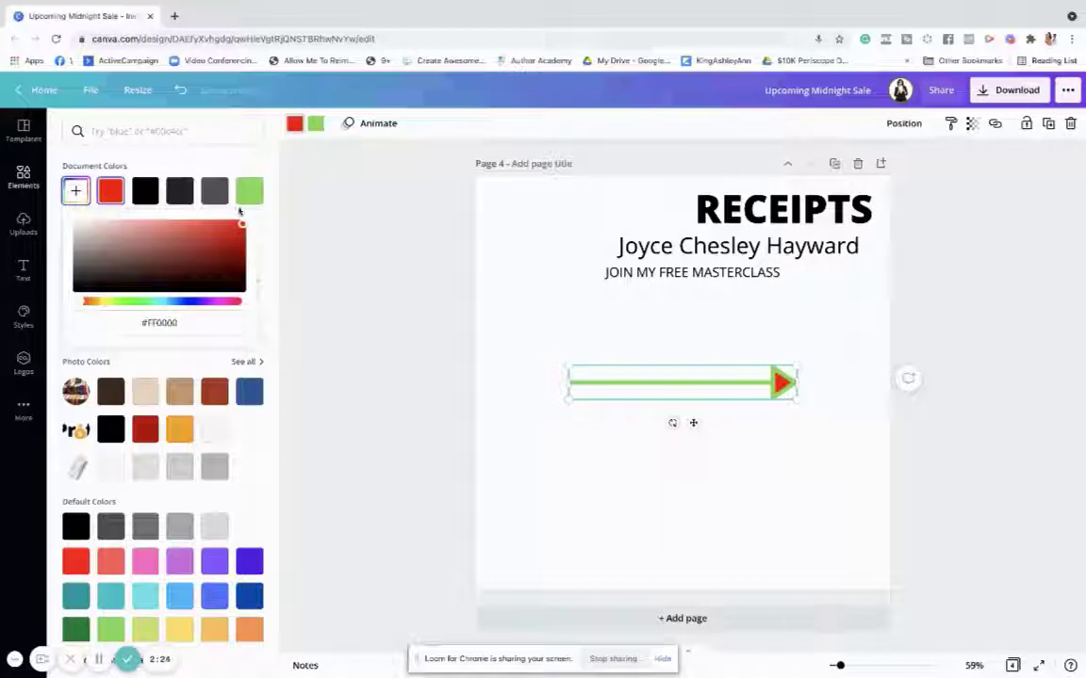
{"action": "left_click", "coordinate": [316, 125]}
{"action": "left_click", "coordinate": [110, 191]}
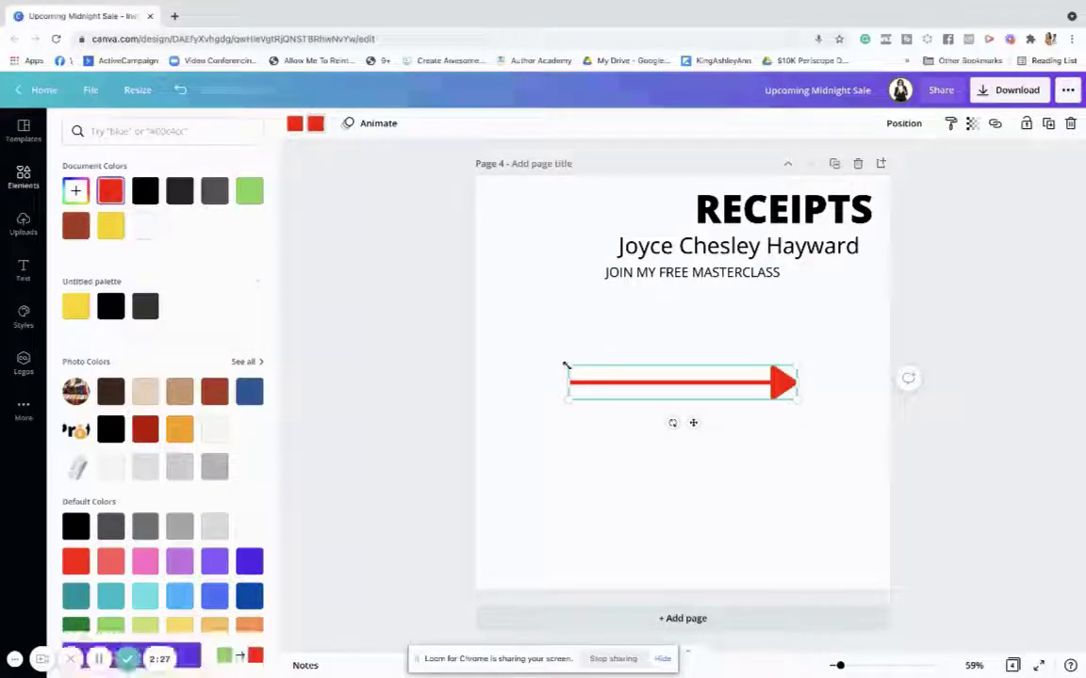
{"action": "left_click_drag", "start_coordinate": [566, 361], "coordinate": [650, 387]}
{"action": "left_click_drag", "start_coordinate": [795, 380], "coordinate": [759, 286]}
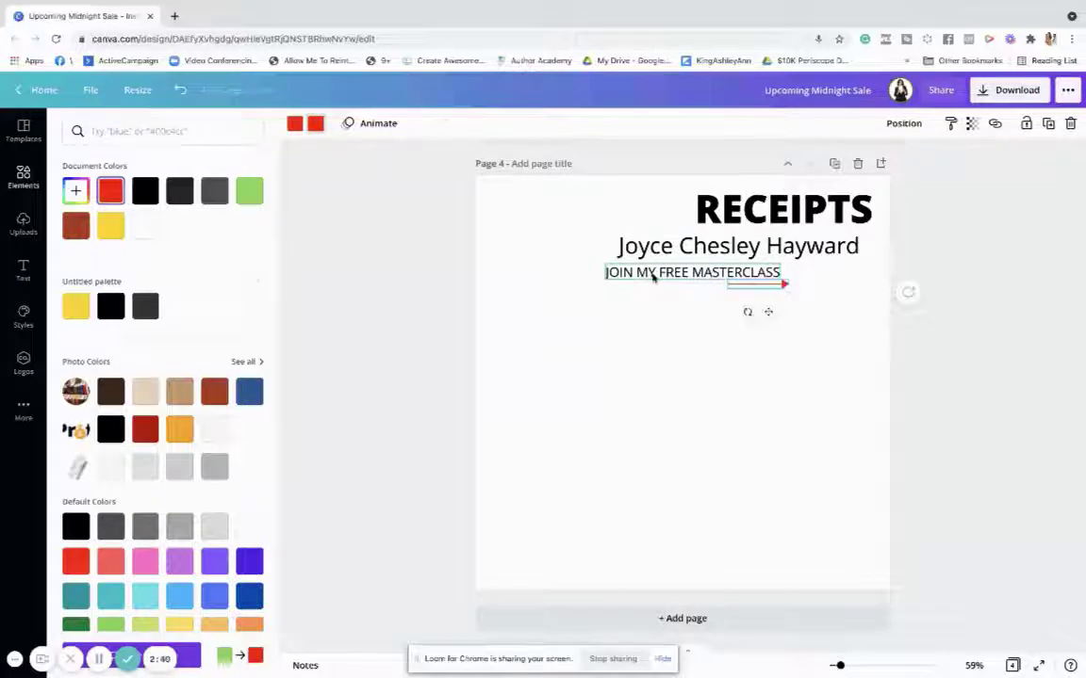
{"action": "left_click", "coordinate": [654, 272]}
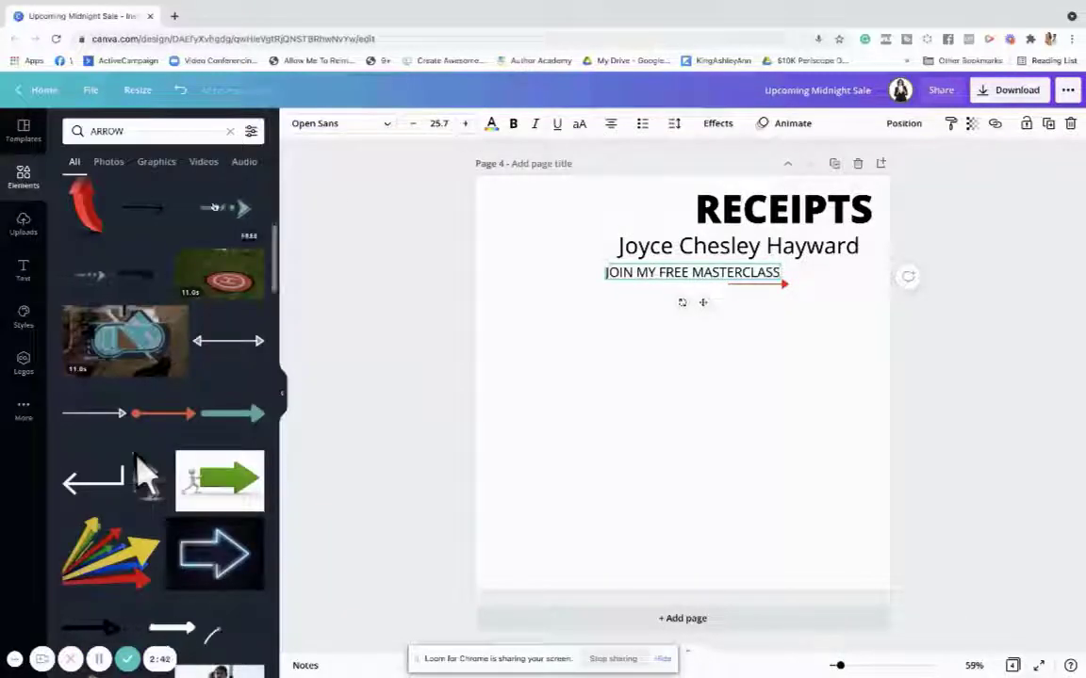
{"action": "left_click", "coordinate": [24, 270]}
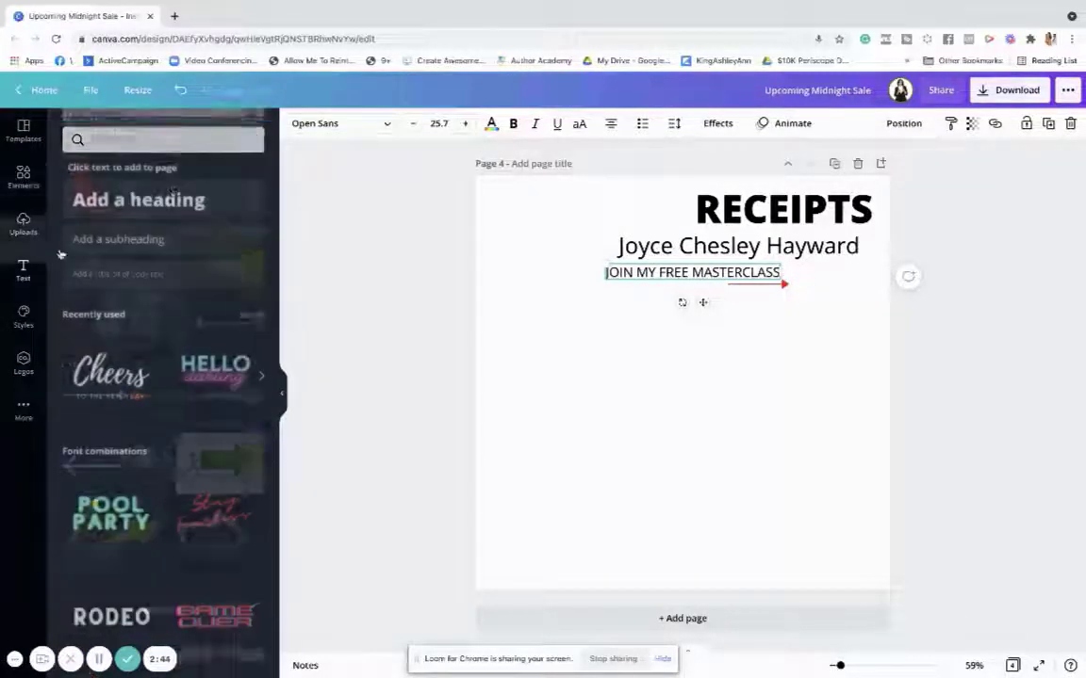
{"action": "left_click", "coordinate": [159, 233]}
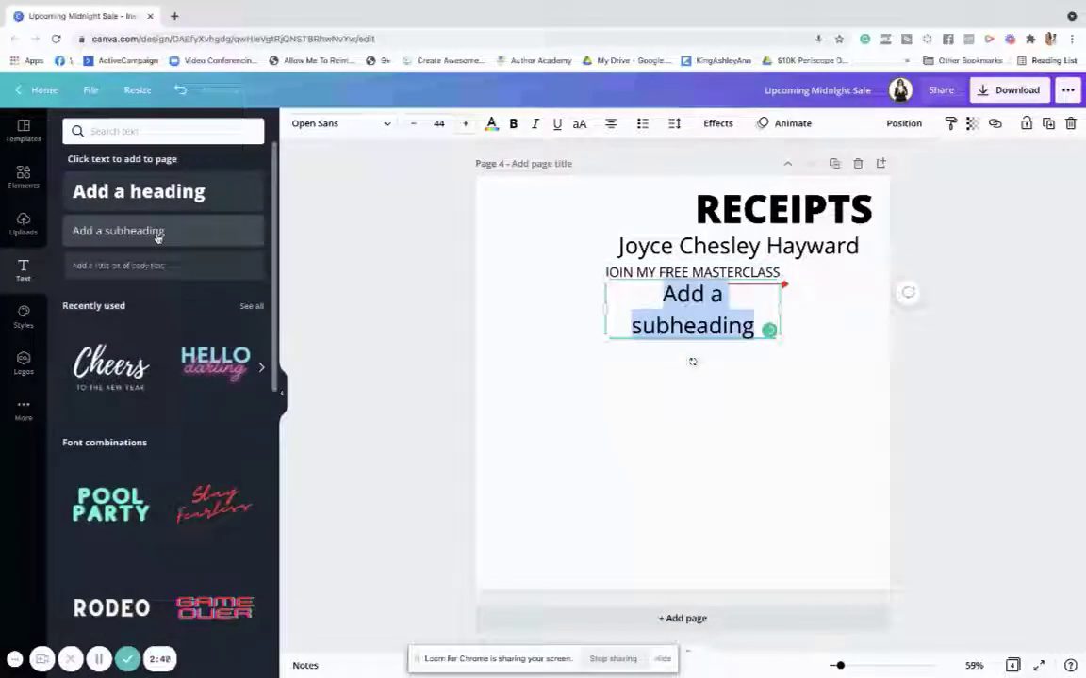
{"action": "type", "text": "WW"}
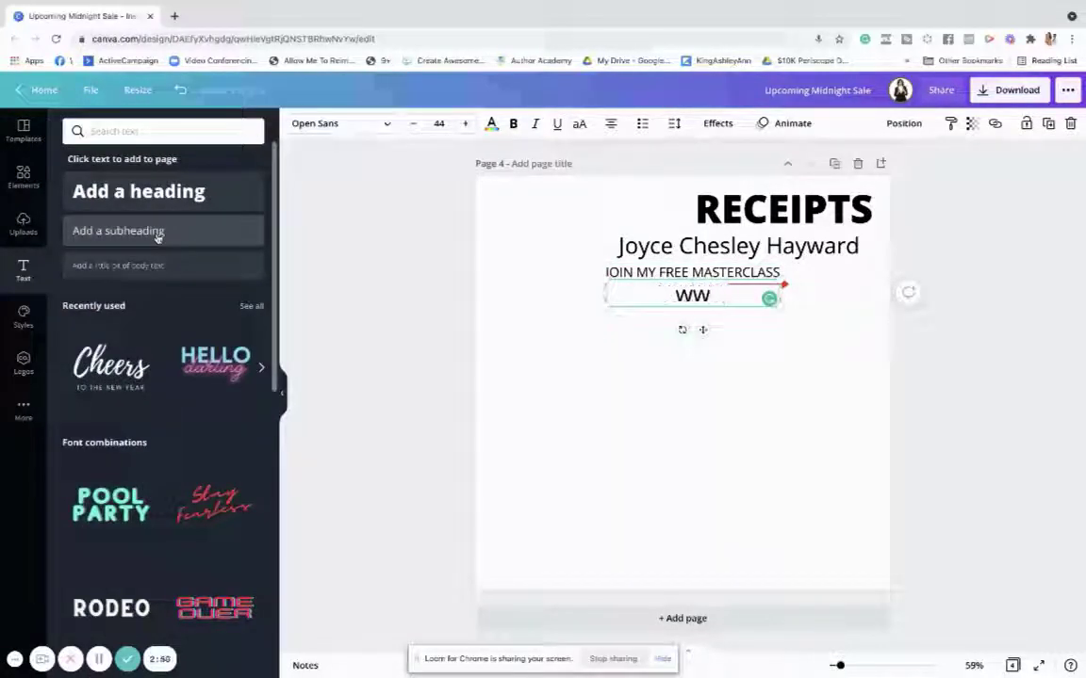
{"action": "type", "text": "W.10kb"}
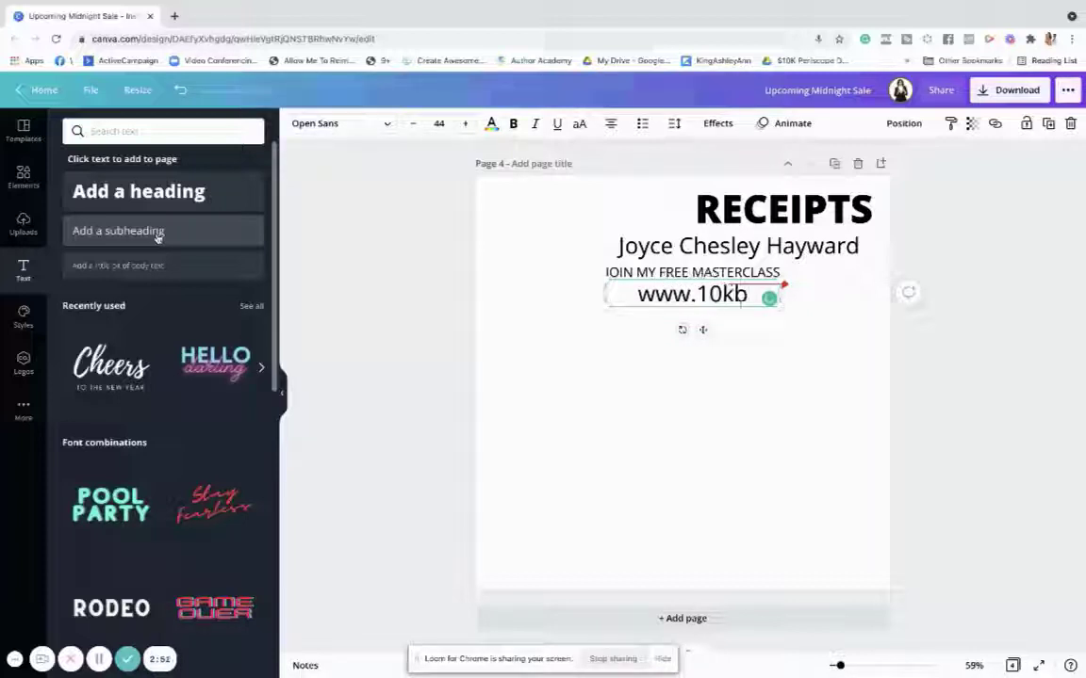
{"action": "type", "text": "ook"}
{"action": "key", "text": "BackSpace"}
{"action": "key", "text": "BackSpace"}
{"action": "key", "text": "BackSpace"}
{"action": "key", "text": "BackSpace"}
{"action": "type", "text": "Book"}
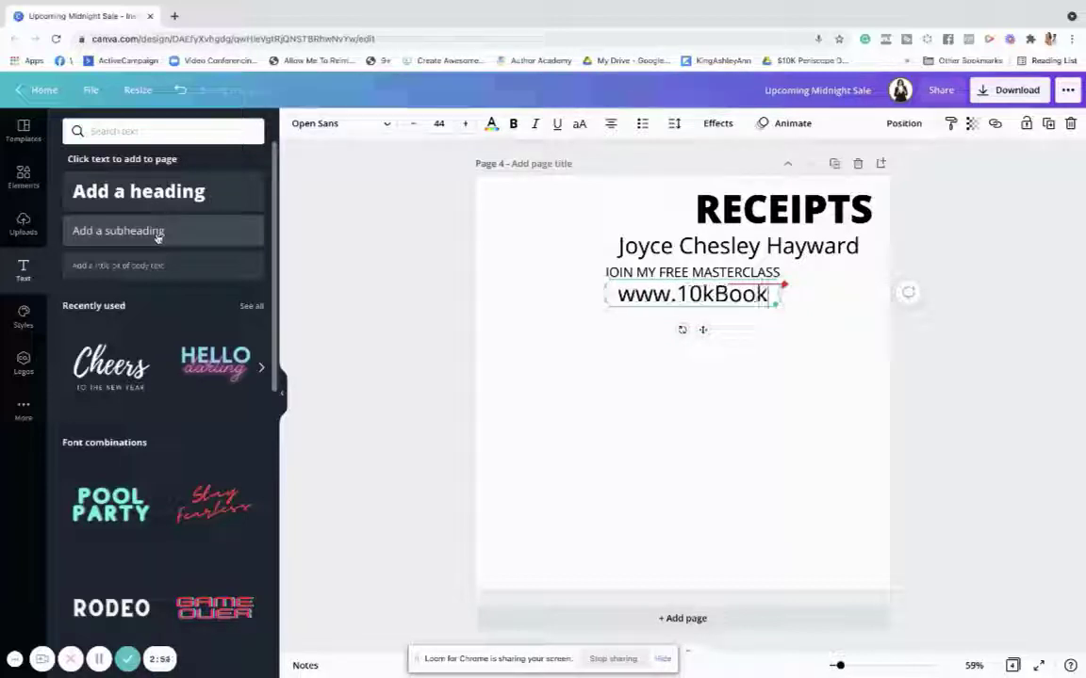
{"action": "type", "text": ".com"}
{"action": "double_click", "coordinate": [159, 232]}
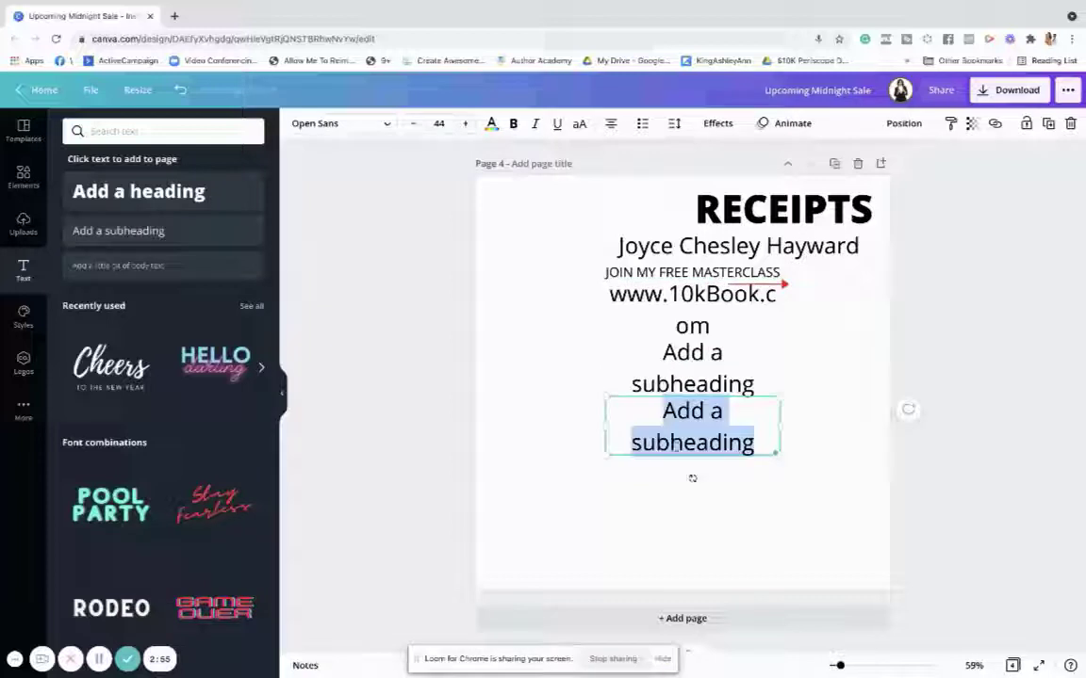
{"action": "key", "text": "BackSpace"}
{"action": "left_click", "coordinate": [700, 356]}
{"action": "key", "text": "Delete"}
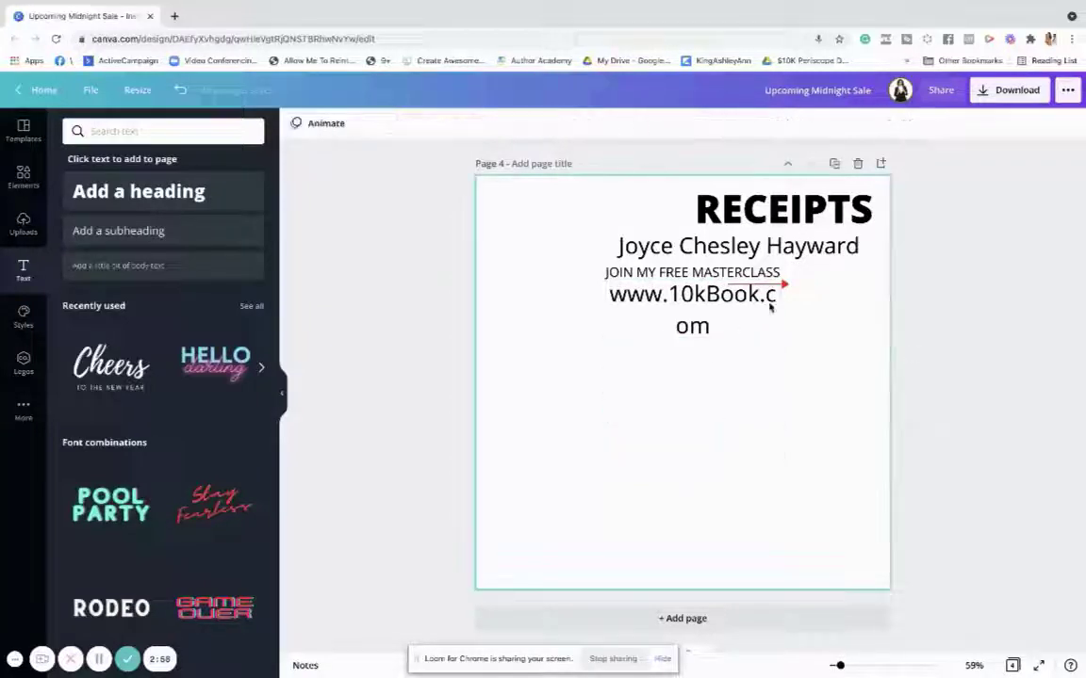
{"action": "left_click", "coordinate": [759, 297]}
{"action": "left_click_drag", "start_coordinate": [779, 301], "coordinate": [722, 307]}
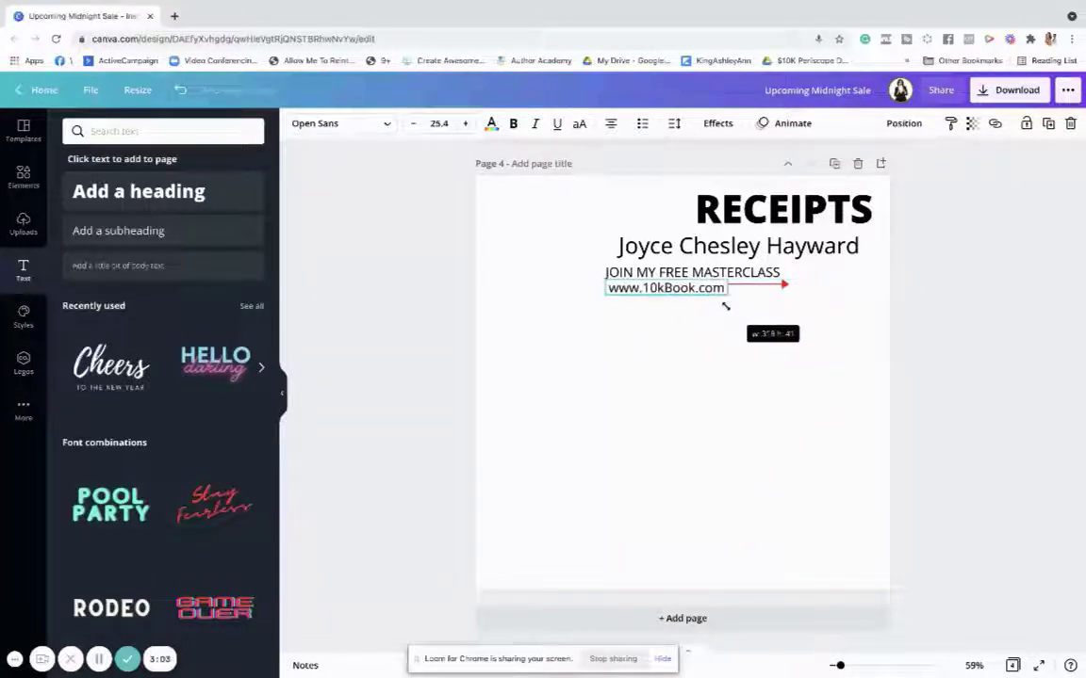
{"action": "left_click", "coordinate": [513, 122]}
- Retype the masterclass line as 'Join My Free Masterclass' and place it beside the URL
{"action": "left_click", "coordinate": [679, 275]}
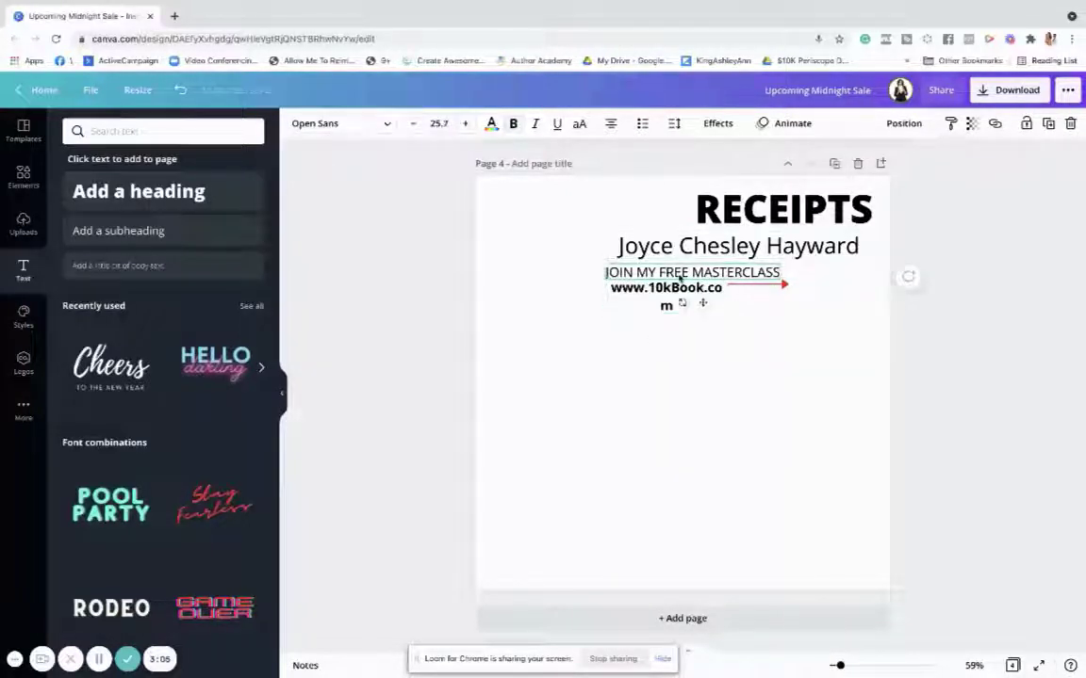
{"action": "double_click", "coordinate": [680, 275]}
{"action": "key", "text": "BackSpace"}
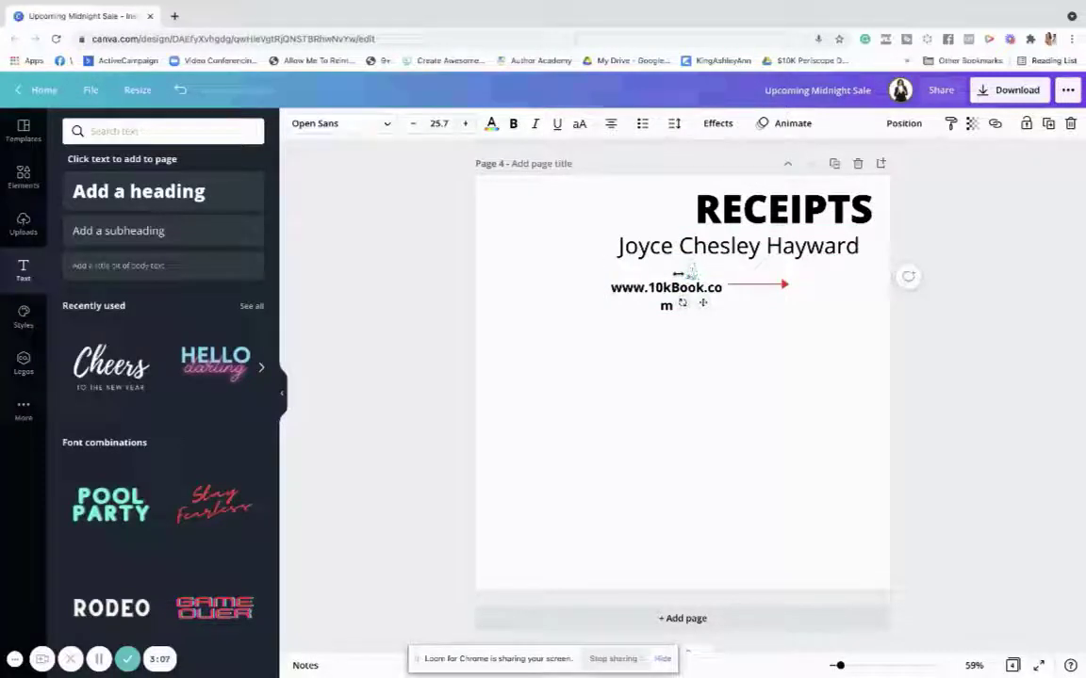
{"action": "type", "text": "Join My Fre"}
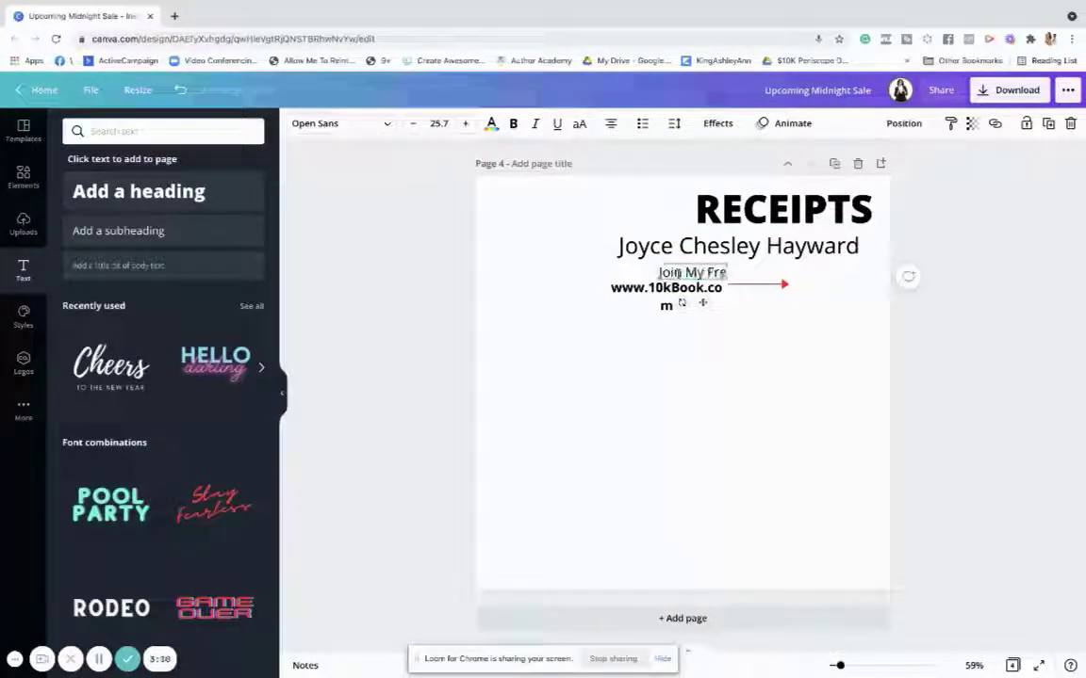
{"action": "type", "text": "e Masterclass"}
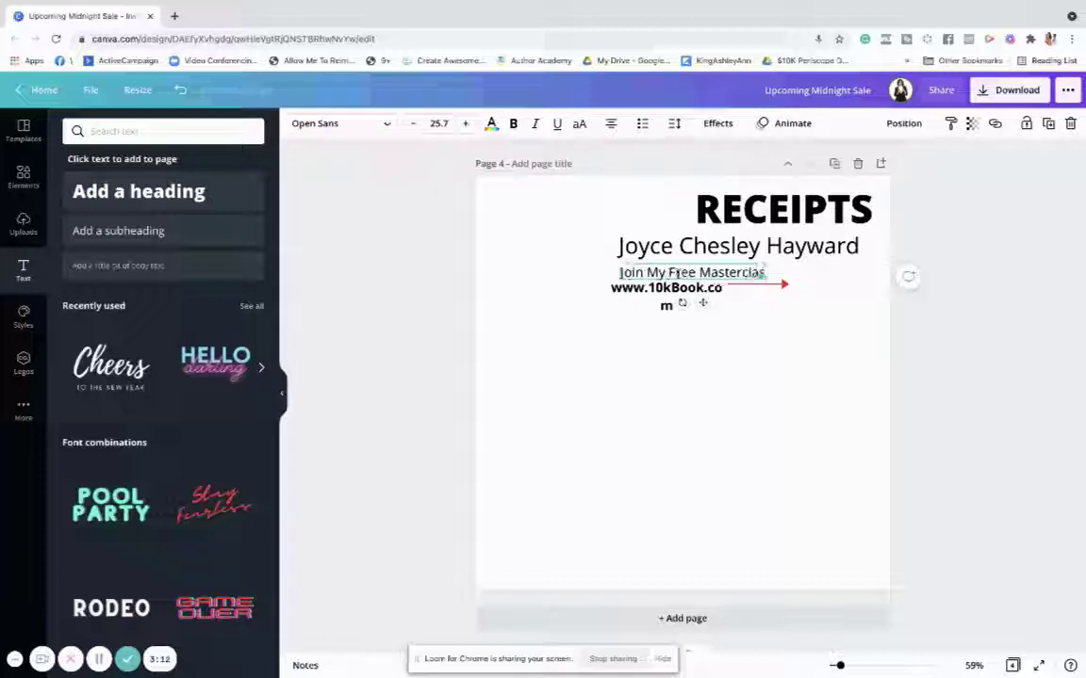
{"action": "left_click", "coordinate": [709, 301]}
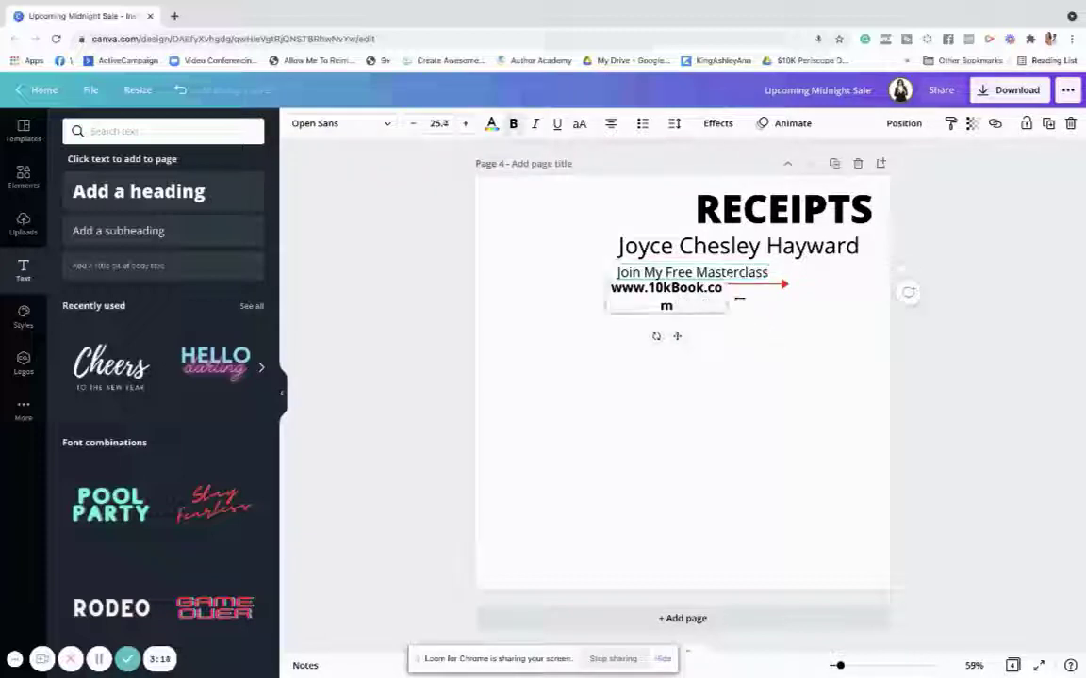
{"action": "left_click_drag", "start_coordinate": [740, 300], "coordinate": [793, 274]}
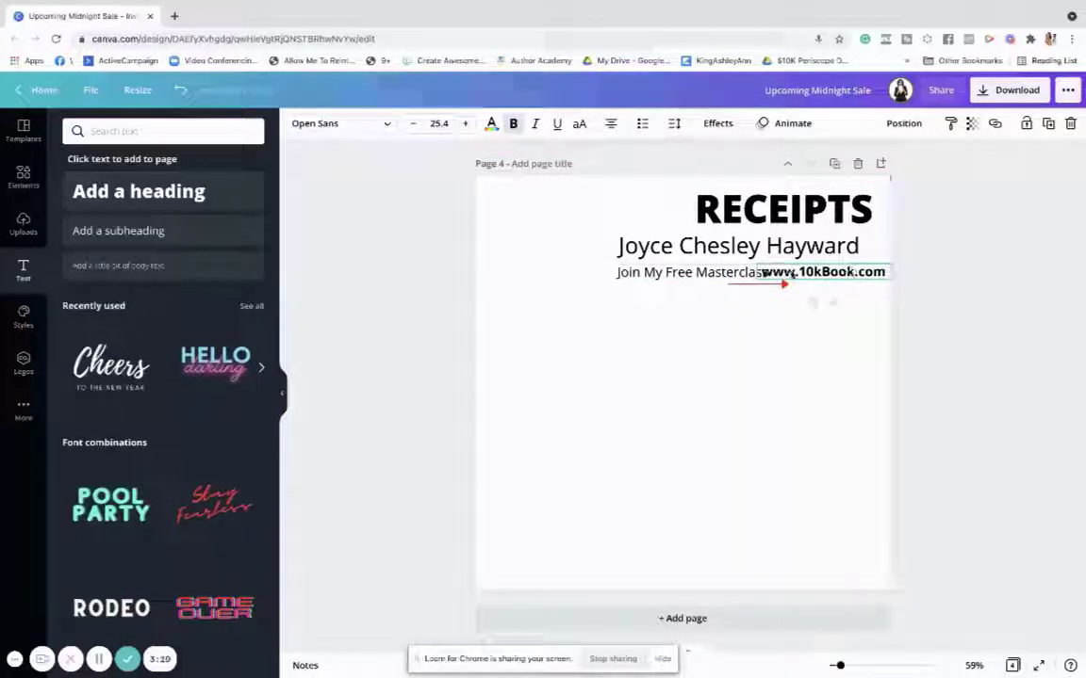
{"action": "left_click_drag", "start_coordinate": [717, 274], "coordinate": [705, 273]}
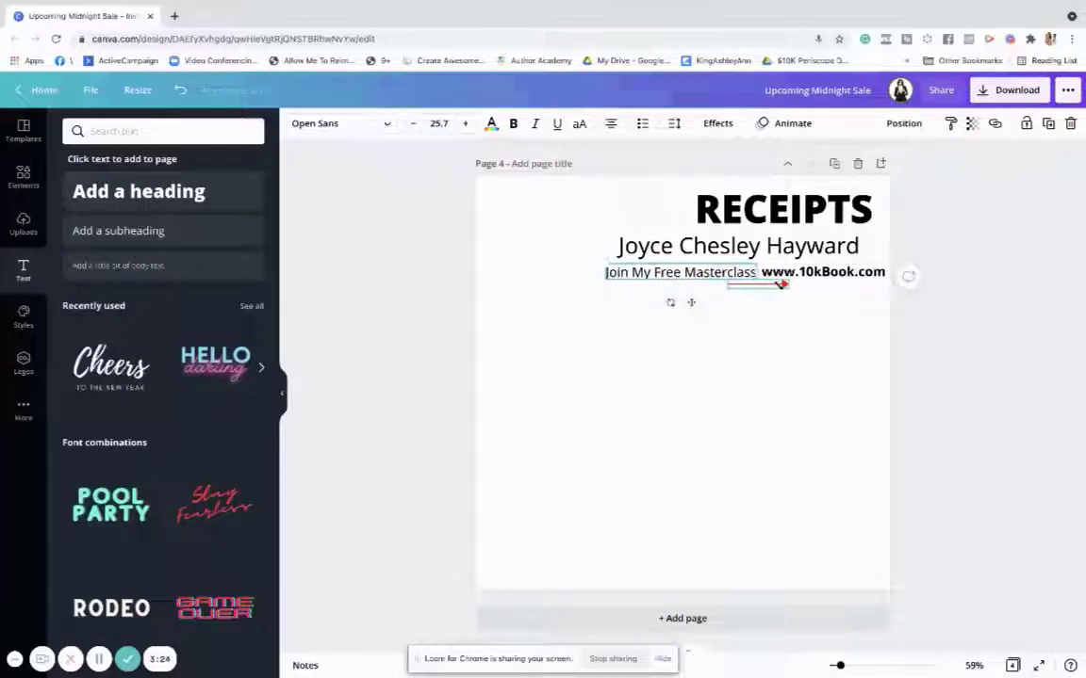
{"action": "left_click", "coordinate": [907, 287]}
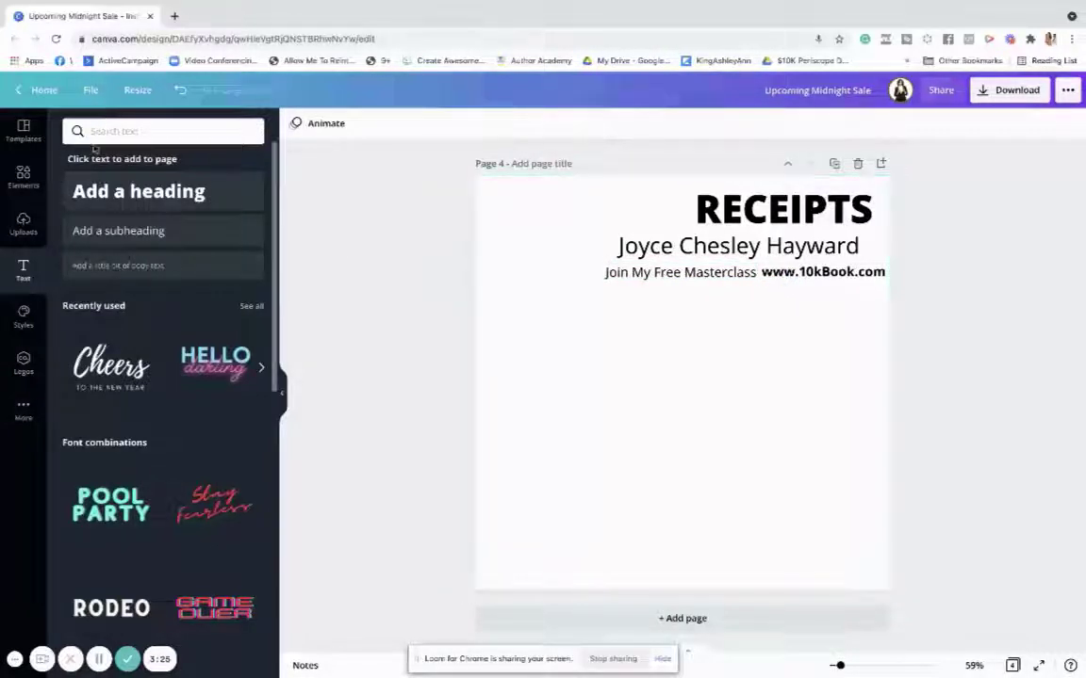
{"action": "left_click", "coordinate": [23, 178]}
- Rerun the ARROW element search and scroll through the arrow results
{"action": "left_click", "coordinate": [108, 130]}
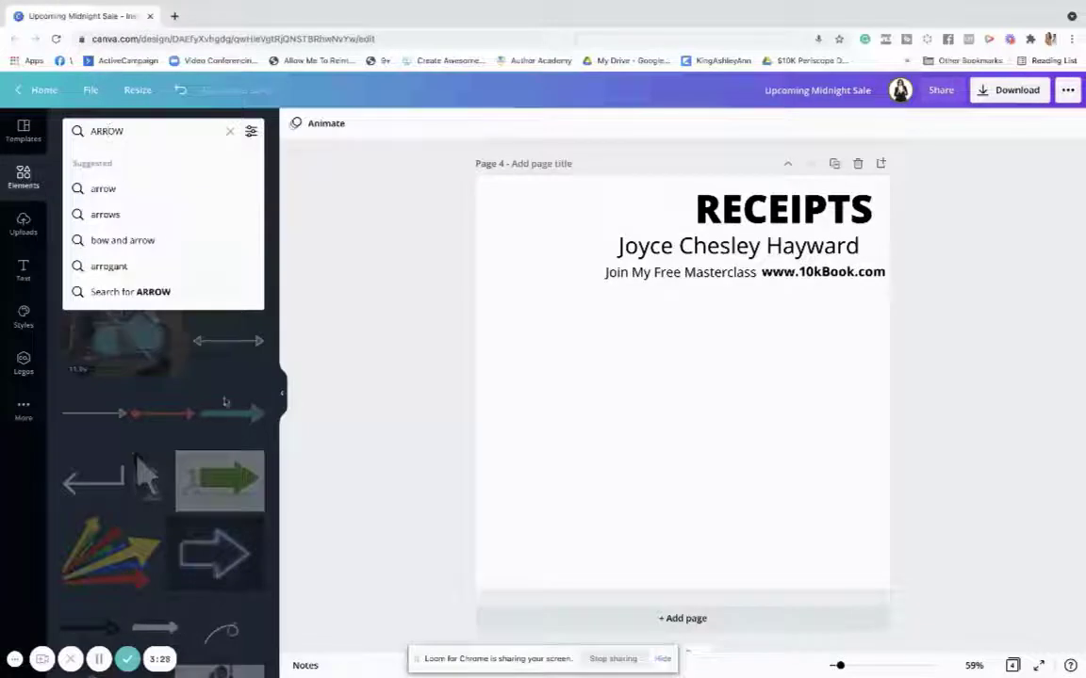
{"action": "key", "text": "Return"}
{"action": "scroll", "coordinate": [220, 418], "scroll_direction": "down", "scroll_amount": 3}
{"action": "scroll", "coordinate": [220, 417], "scroll_direction": "down", "scroll_amount": 5}
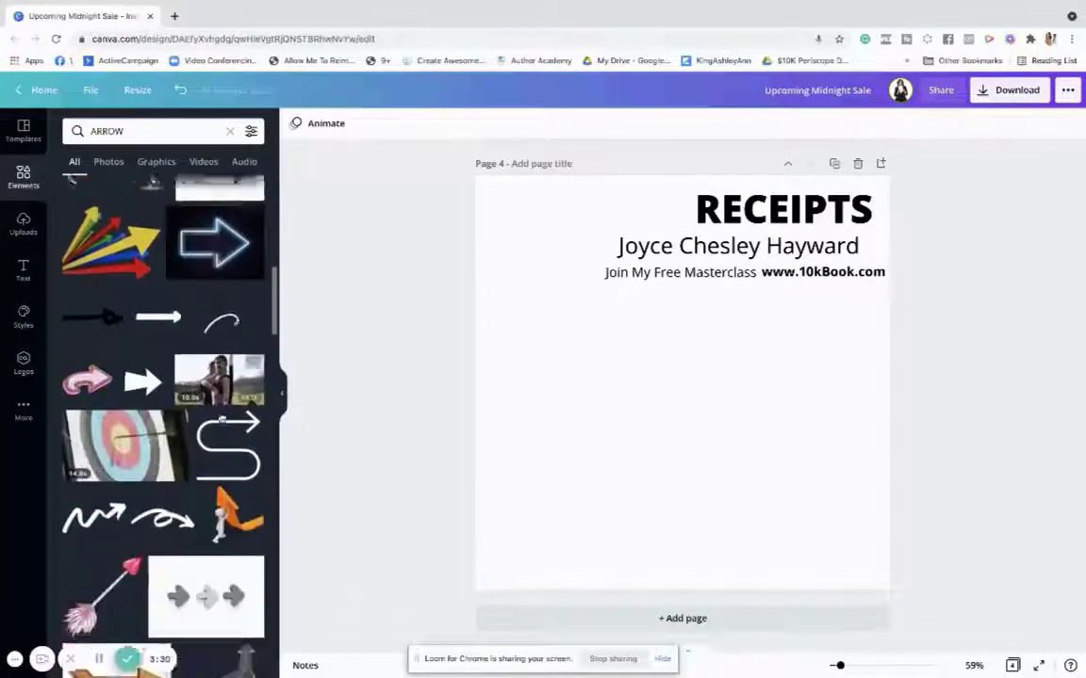
{"action": "scroll", "coordinate": [222, 417], "scroll_direction": "down", "scroll_amount": 4}
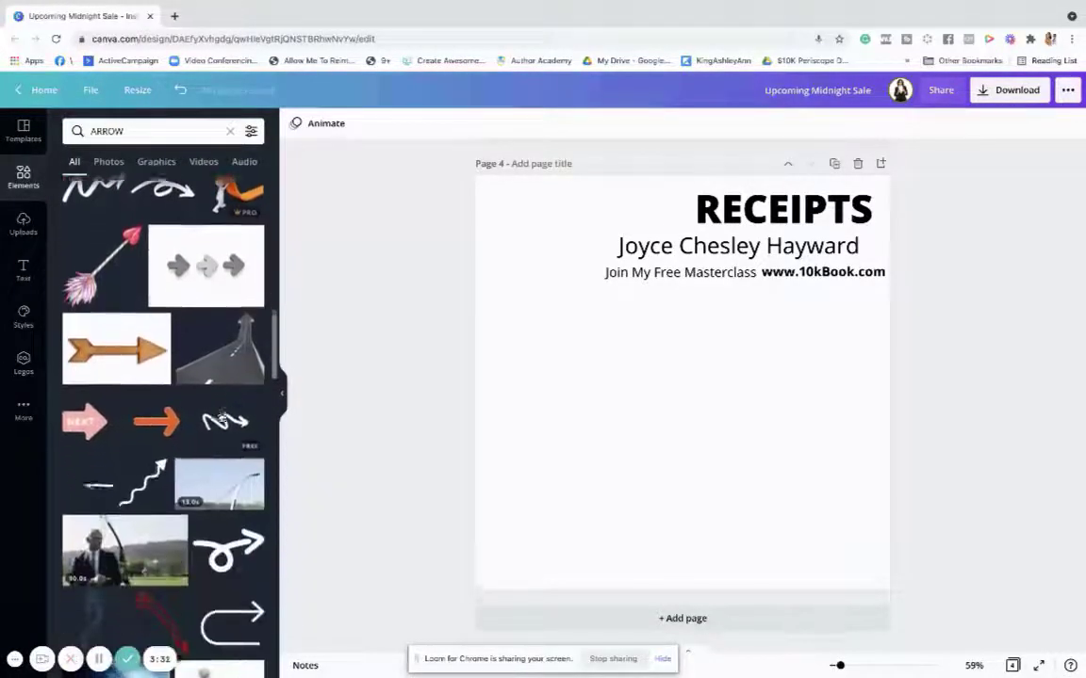
{"action": "scroll", "coordinate": [218, 418], "scroll_direction": "down", "scroll_amount": 1}
{"action": "scroll", "coordinate": [219, 417], "scroll_direction": "down", "scroll_amount": 5}
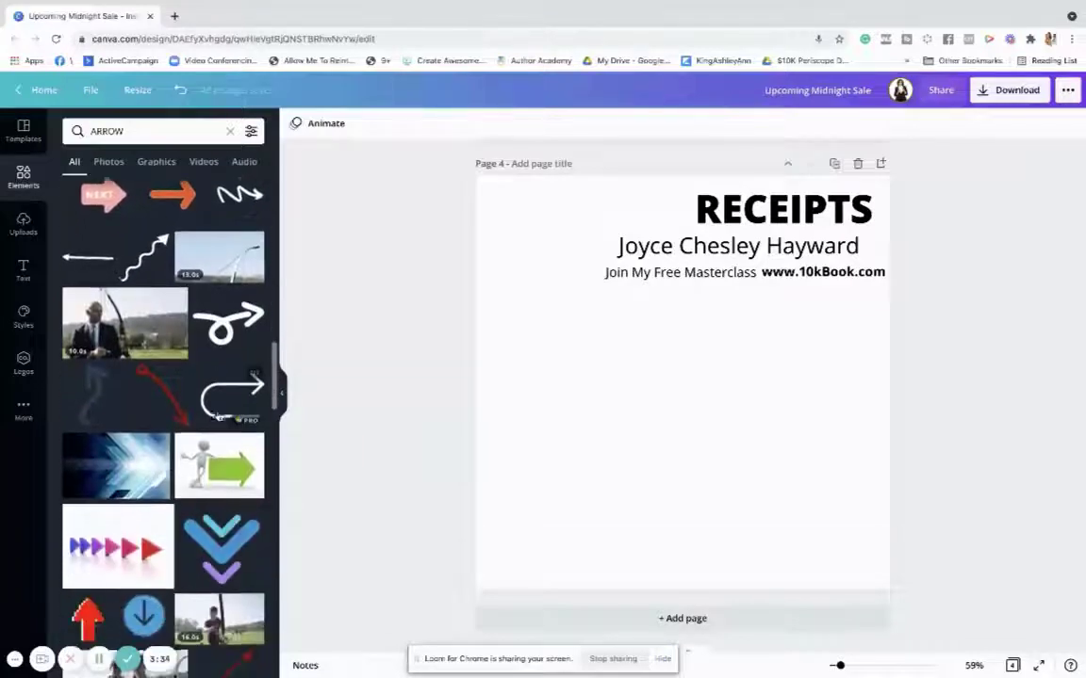
{"action": "scroll", "coordinate": [220, 417], "scroll_direction": "down", "scroll_amount": 3}
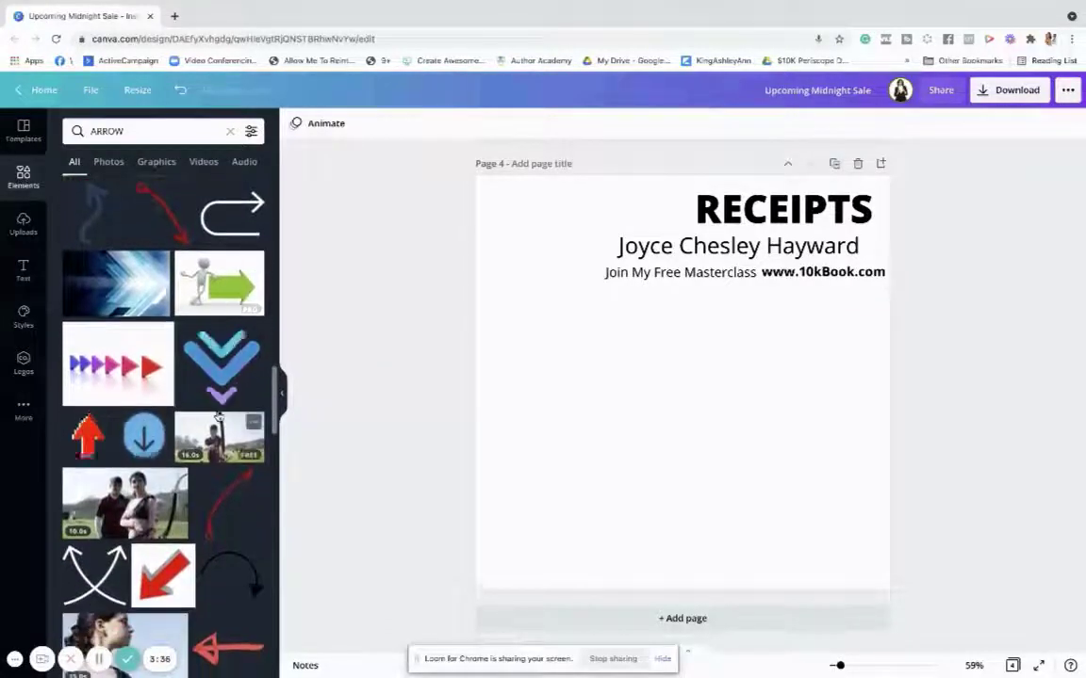
- Add a red curved arrow, flip it horizontally, rotate and shrink it, and raise RECEIPTS and the name
{"action": "left_click", "coordinate": [212, 401]}
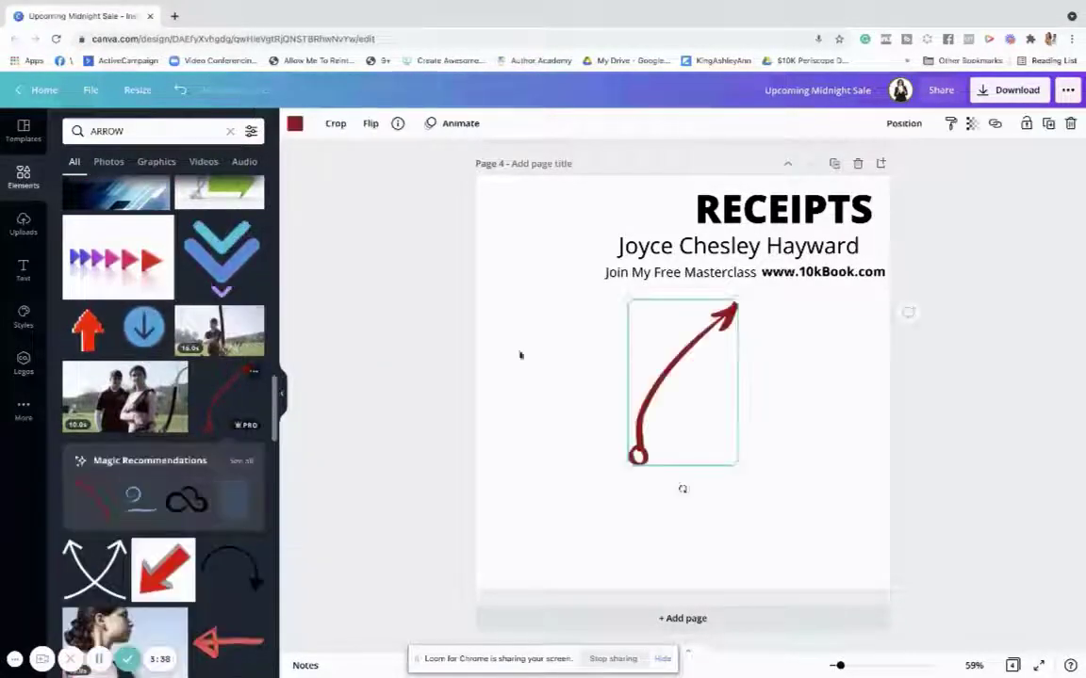
{"action": "left_click", "coordinate": [370, 122]}
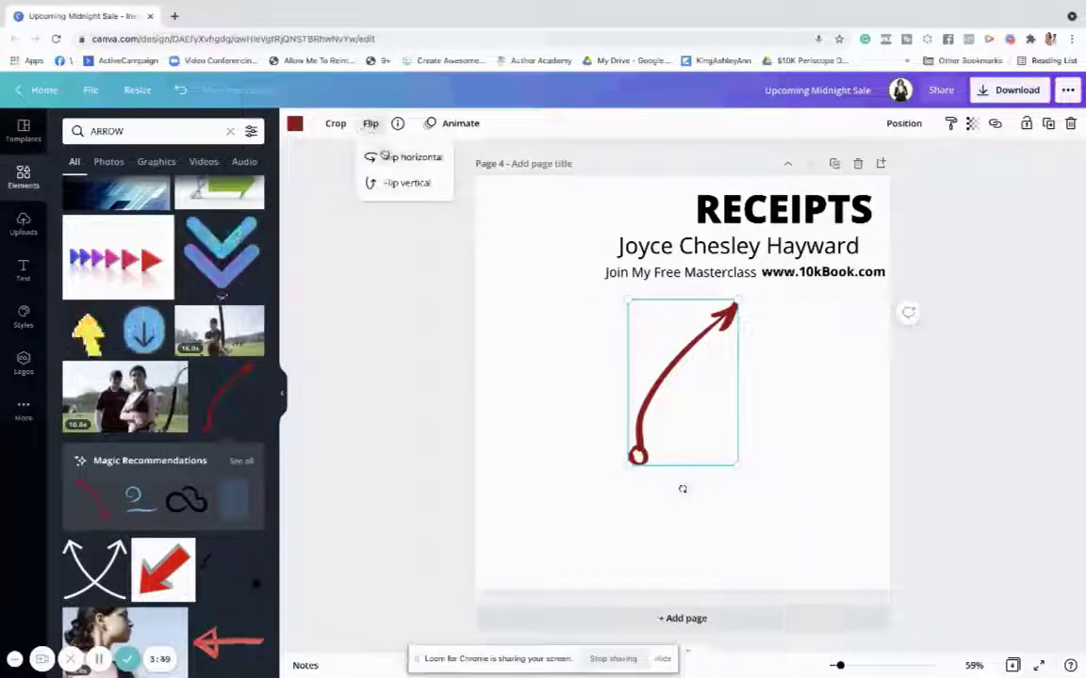
{"action": "left_click", "coordinate": [377, 157]}
{"action": "left_click_drag", "start_coordinate": [683, 489], "coordinate": [543, 308]}
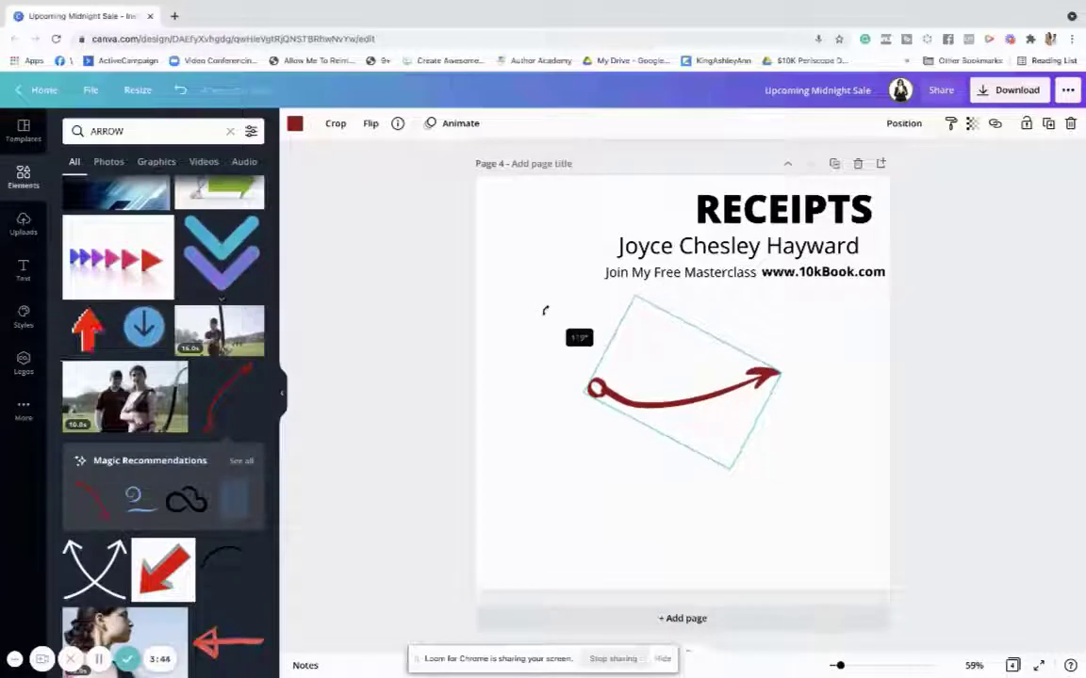
{"action": "left_click_drag", "start_coordinate": [587, 386], "coordinate": [752, 280]}
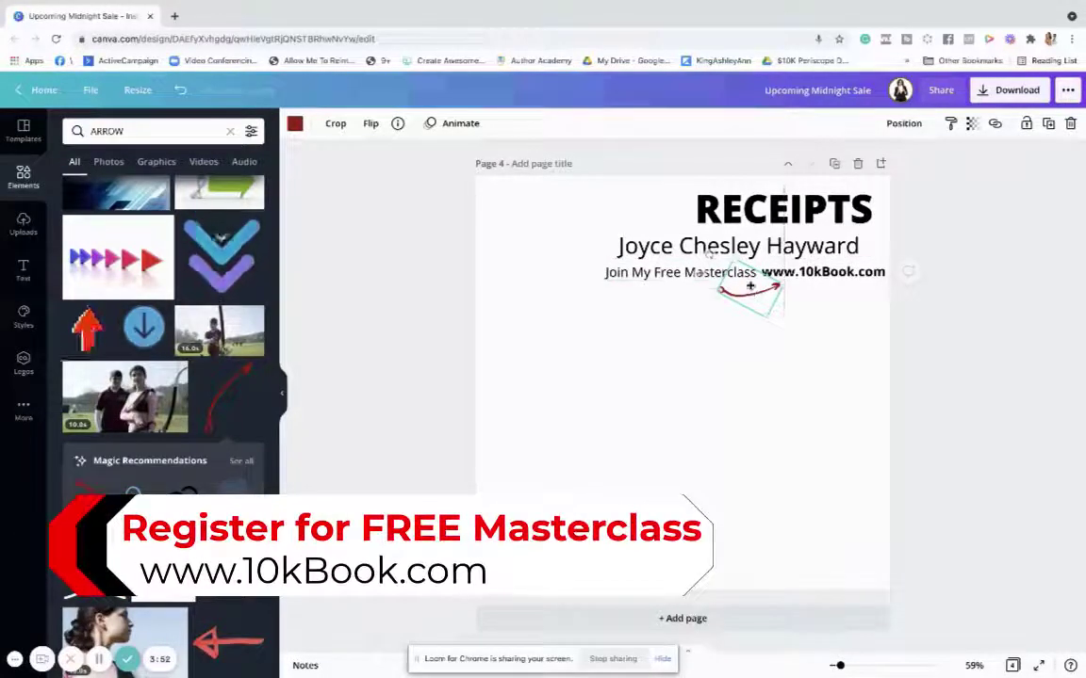
{"action": "left_click_drag", "start_coordinate": [754, 209], "coordinate": [754, 201]}
{"action": "left_click_drag", "start_coordinate": [749, 245], "coordinate": [762, 231]}
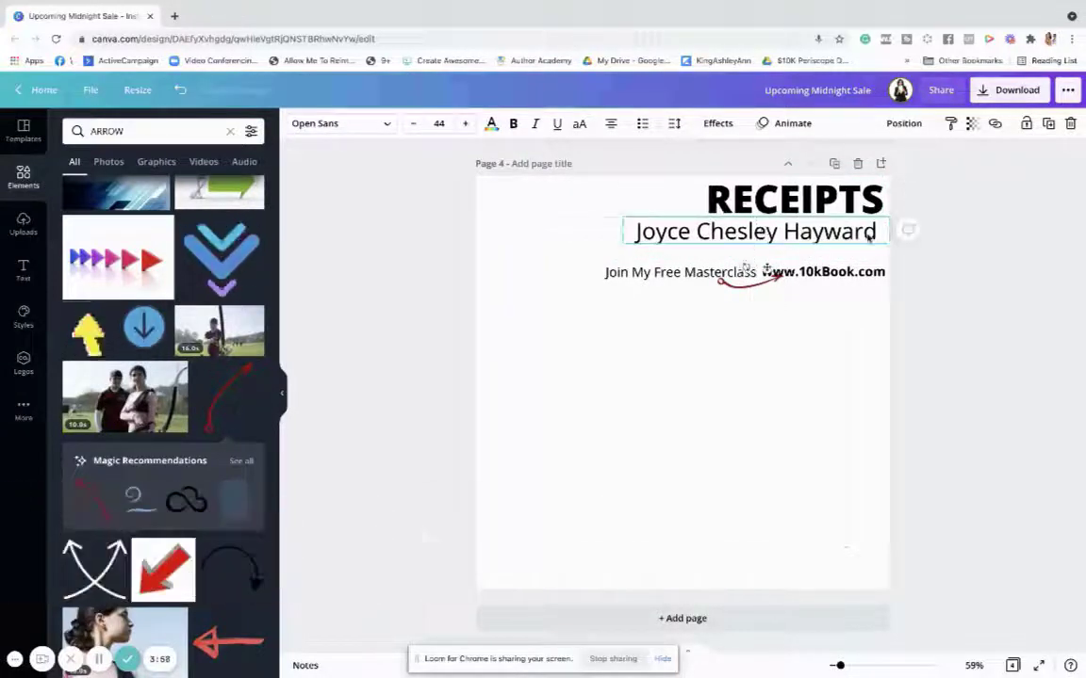
- Narrow the author name's box and delete the extra red curved arrow
{"action": "left_click_drag", "start_coordinate": [891, 228], "coordinate": [850, 233]}
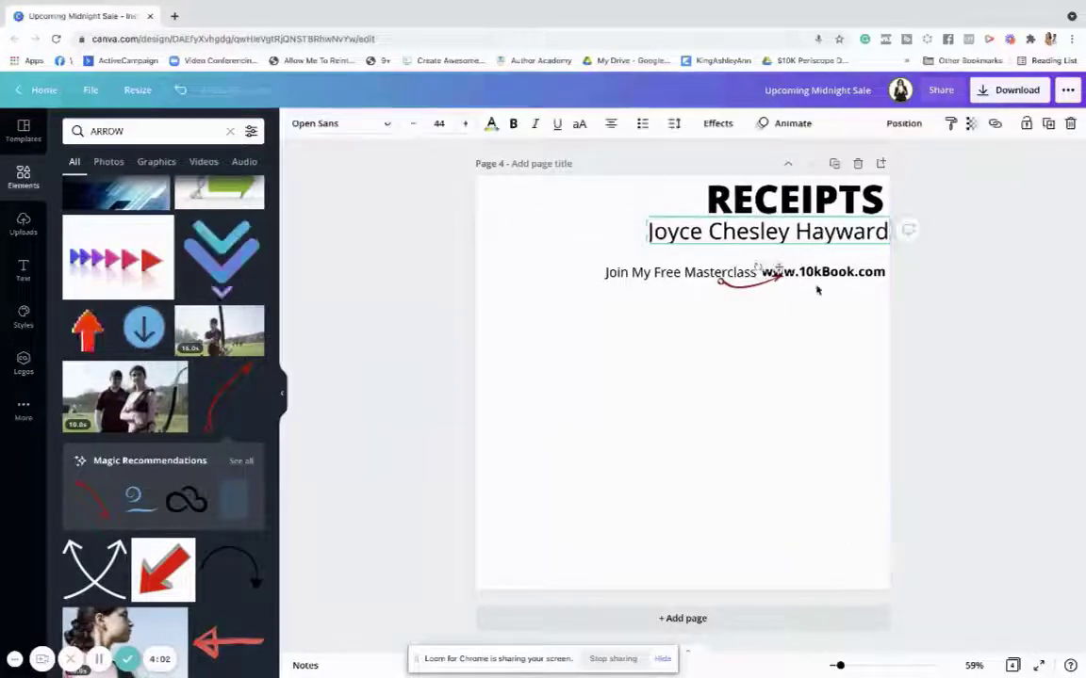
{"action": "left_click_drag", "start_coordinate": [817, 306], "coordinate": [806, 251]}
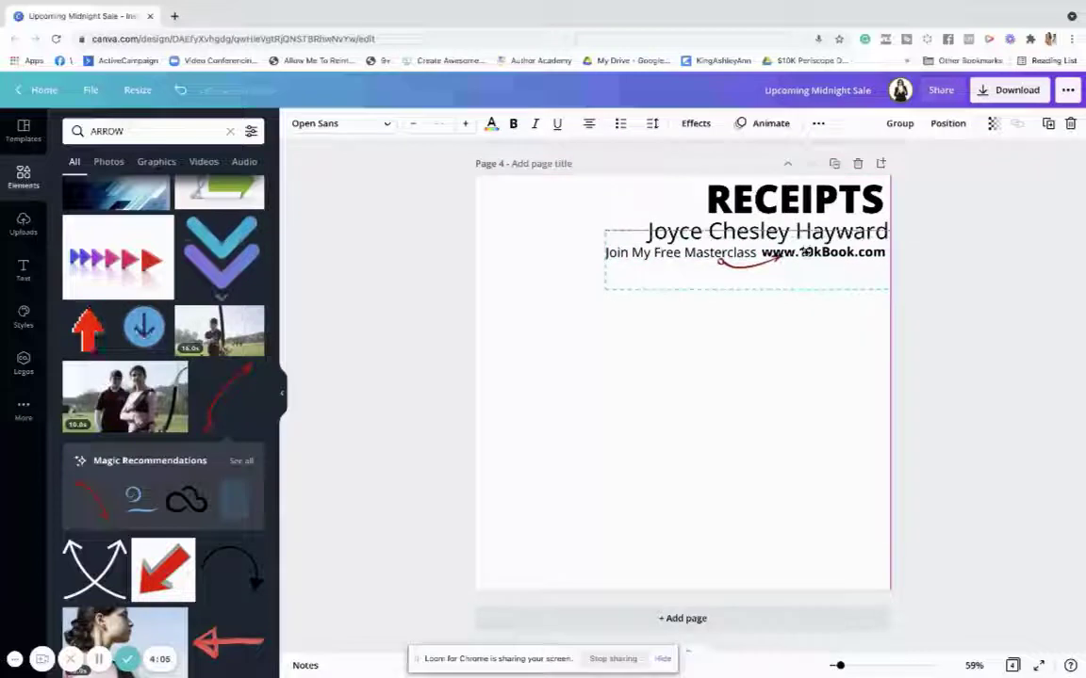
{"action": "left_click", "coordinate": [815, 329]}
{"action": "left_click", "coordinate": [744, 267]}
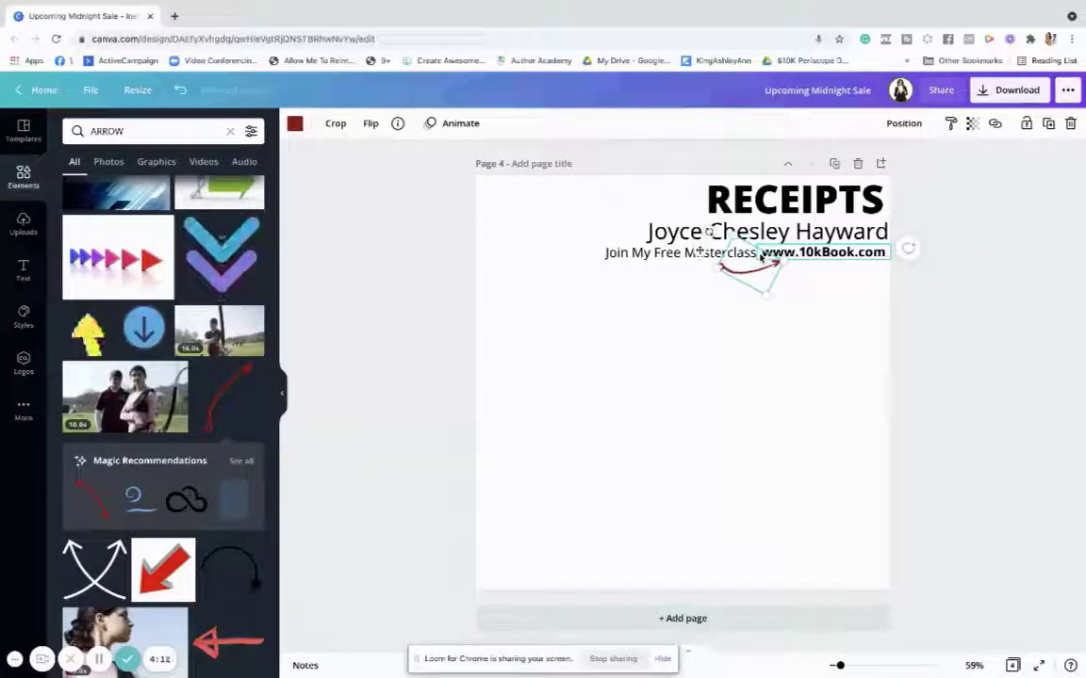
{"action": "key", "text": "Delete"}
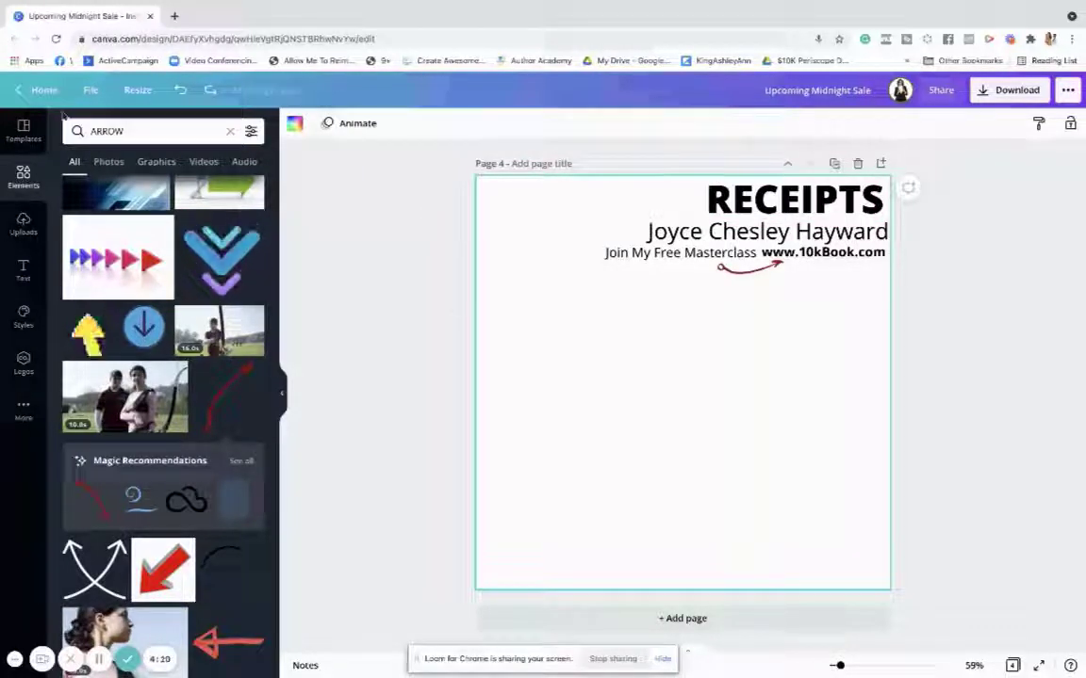
- Search elements for 'receipt' and place a receipt photo in page 4's top-left corner
{"action": "left_click", "coordinate": [136, 132]}
{"action": "type", "text": "receipt"}
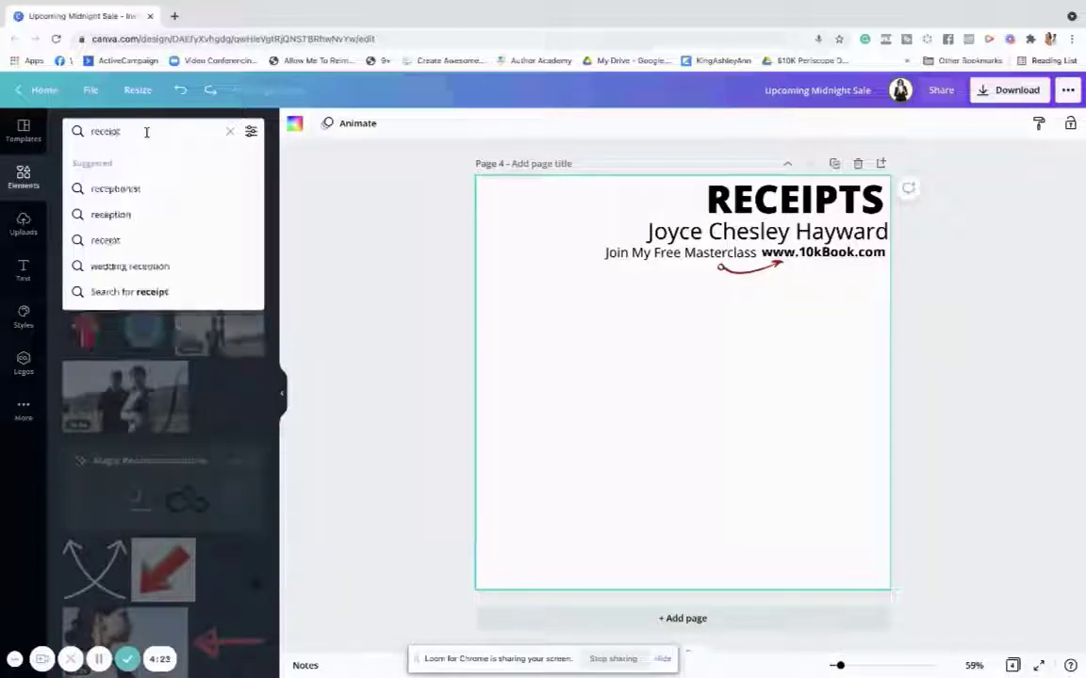
{"action": "key", "text": "Return"}
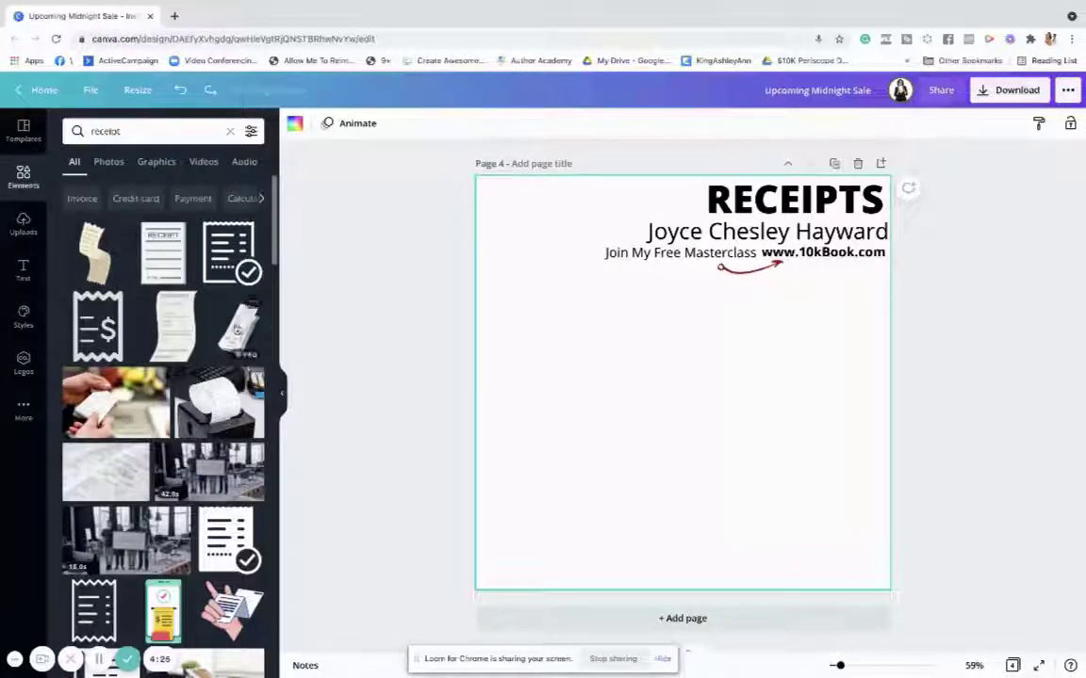
{"action": "left_click", "coordinate": [237, 329]}
{"action": "left_click_drag", "start_coordinate": [586, 302], "coordinate": [650, 345]}
{"action": "left_click_drag", "start_coordinate": [545, 292], "coordinate": [544, 264]}
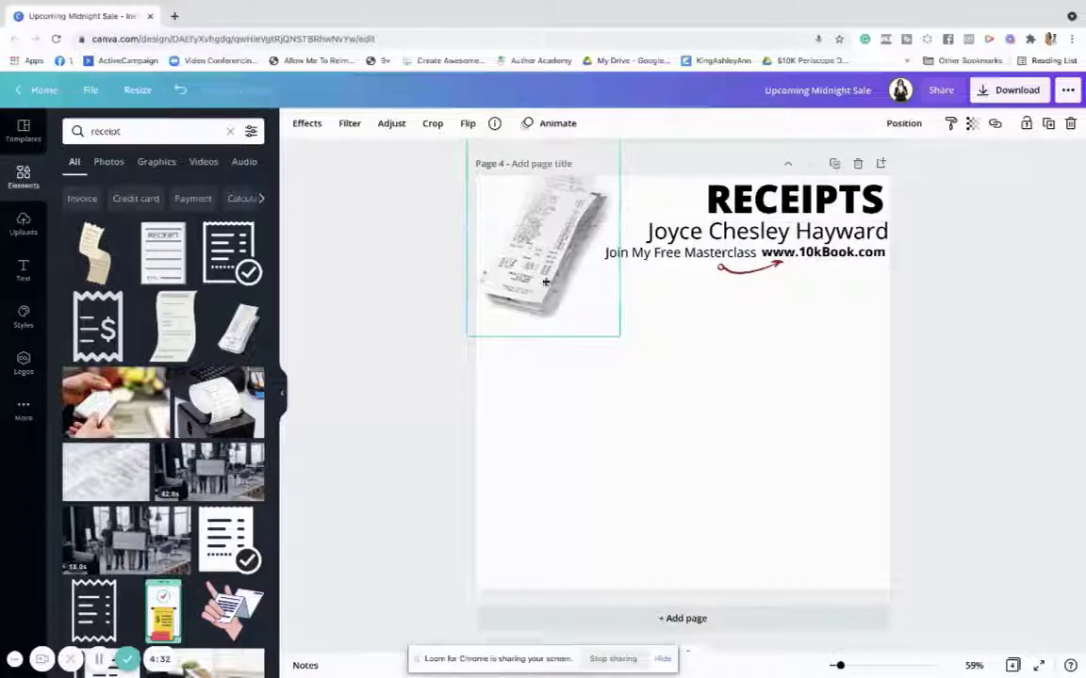
{"action": "left_click", "coordinate": [637, 283]}
{"action": "scroll", "coordinate": [637, 283], "scroll_direction": "up", "scroll_amount": 10}
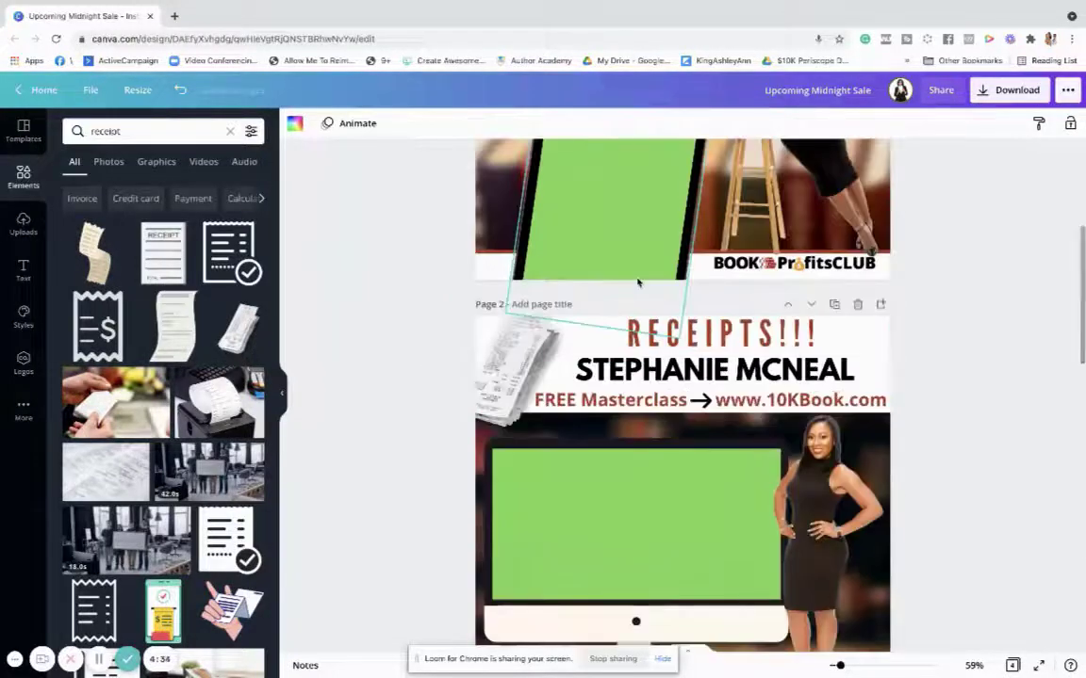
{"action": "scroll", "coordinate": [637, 283], "scroll_direction": "down", "scroll_amount": 10}
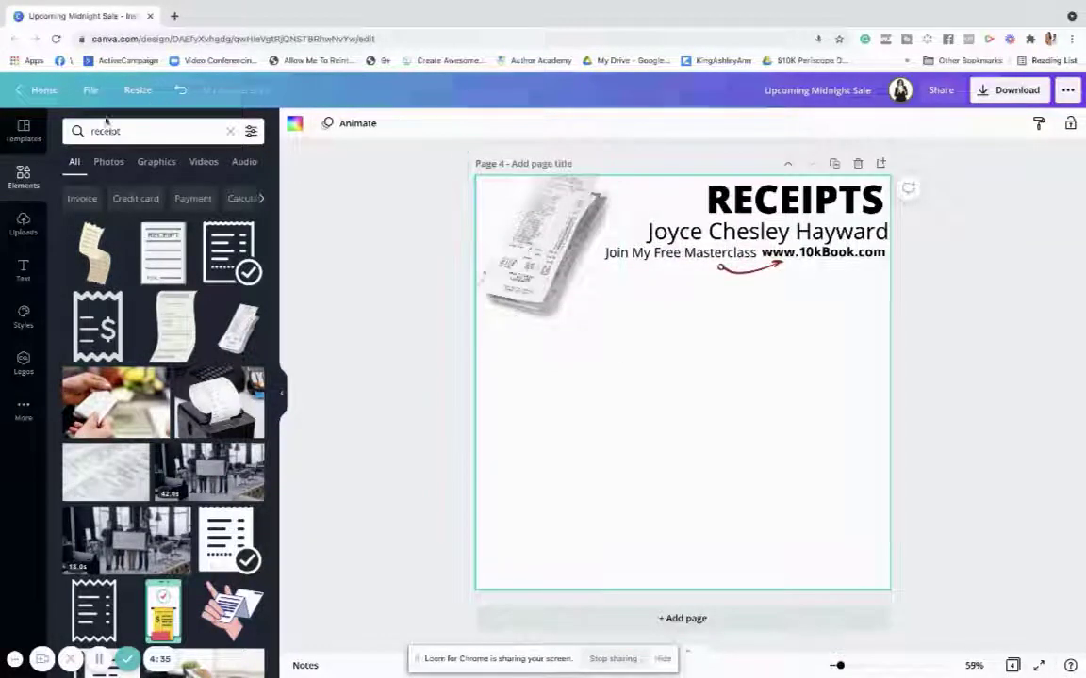
{"action": "left_click", "coordinate": [129, 129]}
- Search 'book background' and place the dark bookshelf photo below the masterclass line
{"action": "key", "text": "BackSpace"}
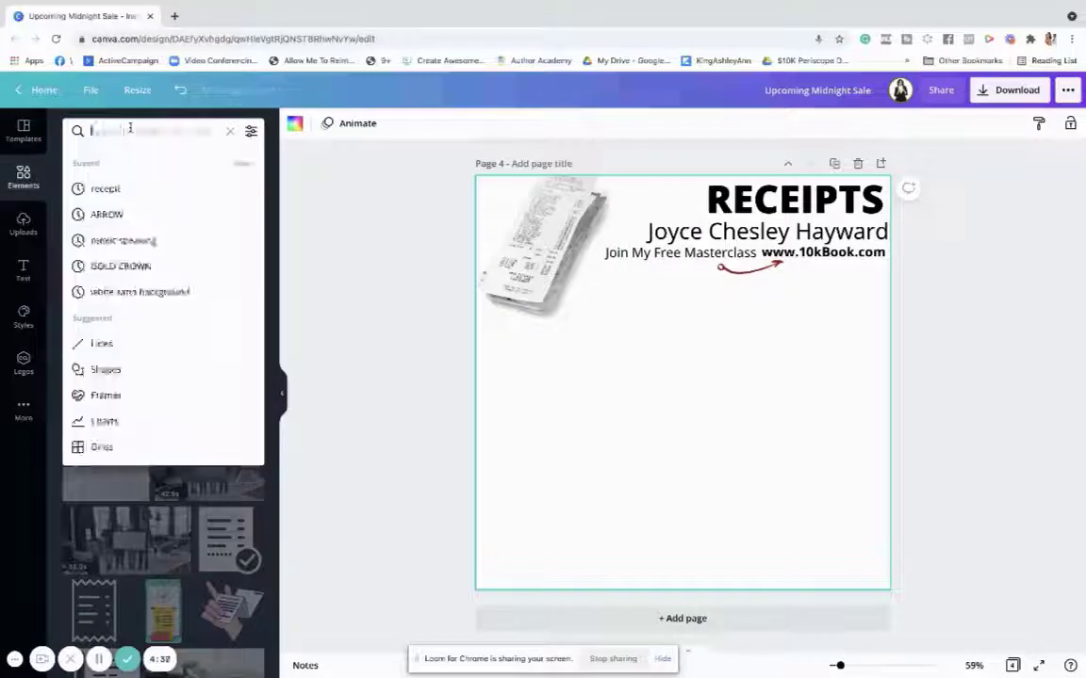
{"action": "type", "text": "book"}
{"action": "key", "text": "Return"}
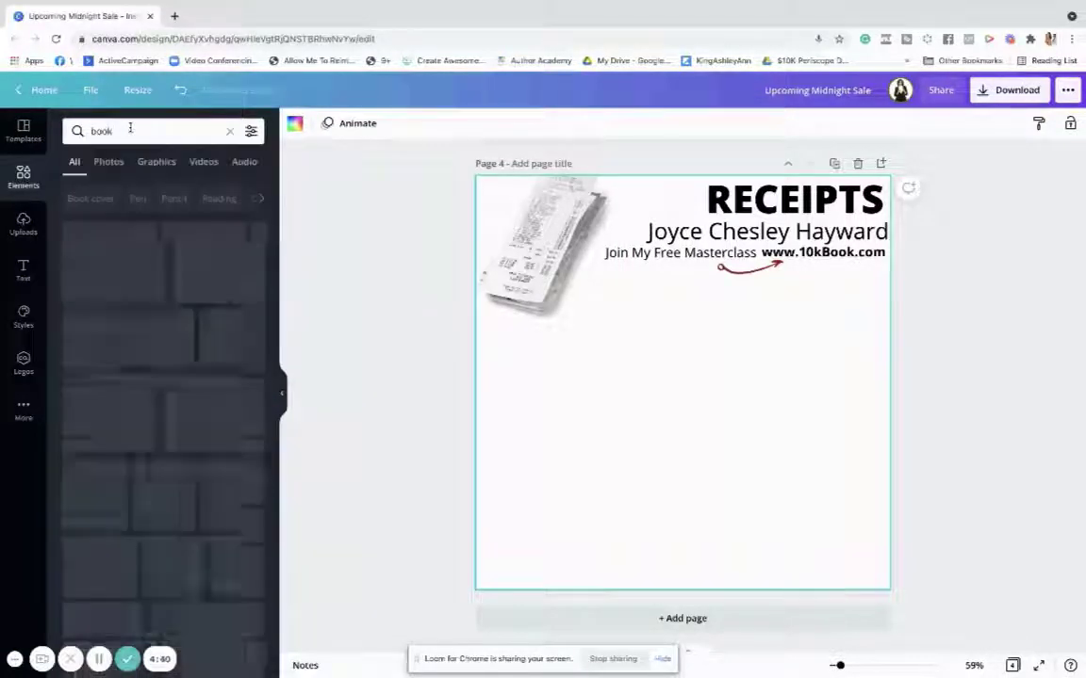
{"action": "left_click", "coordinate": [130, 129]}
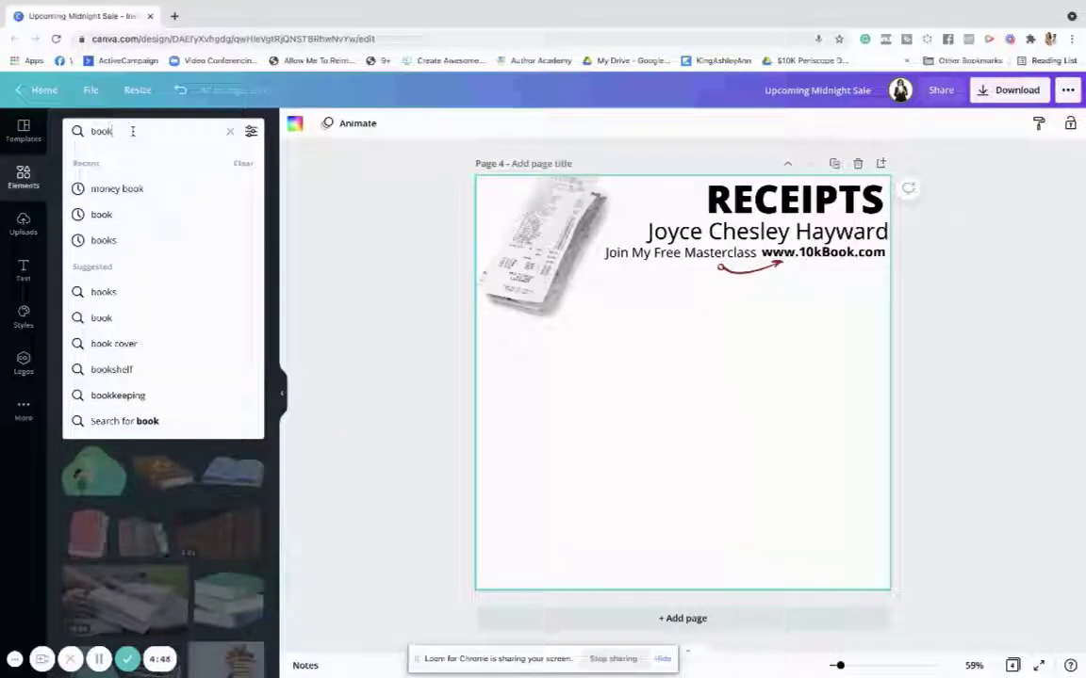
{"action": "type", "text": "backgroun"}
{"action": "key", "text": "BackSpace"}
{"action": "key", "text": "BackSpace"}
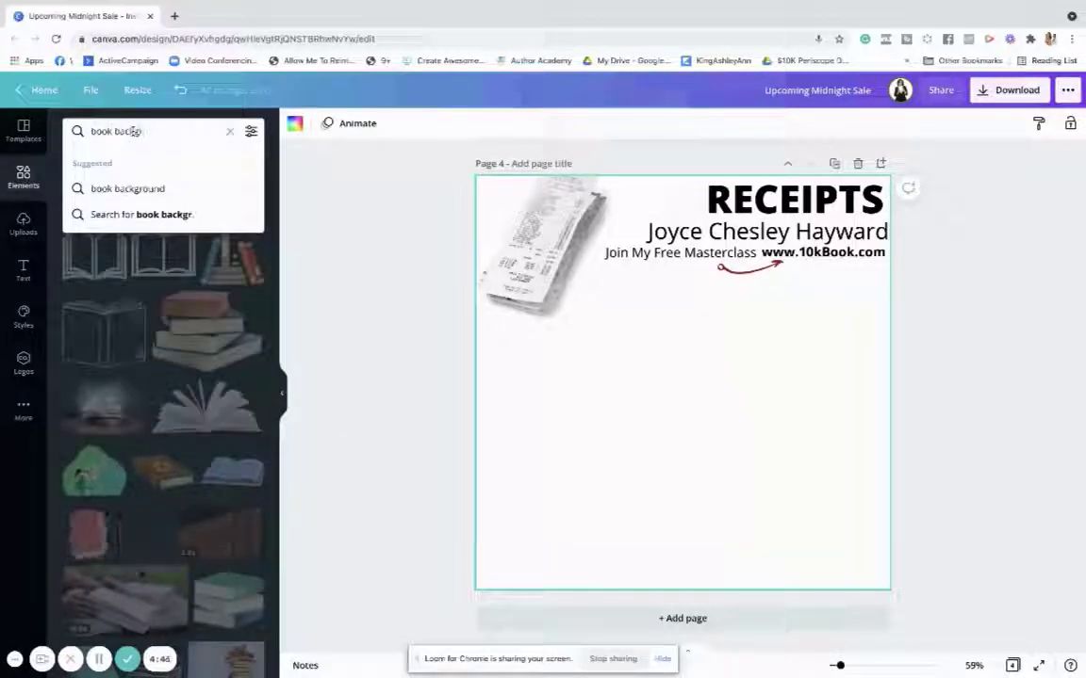
{"action": "type", "text": "ound"}
{"action": "left_click", "coordinate": [139, 213]}
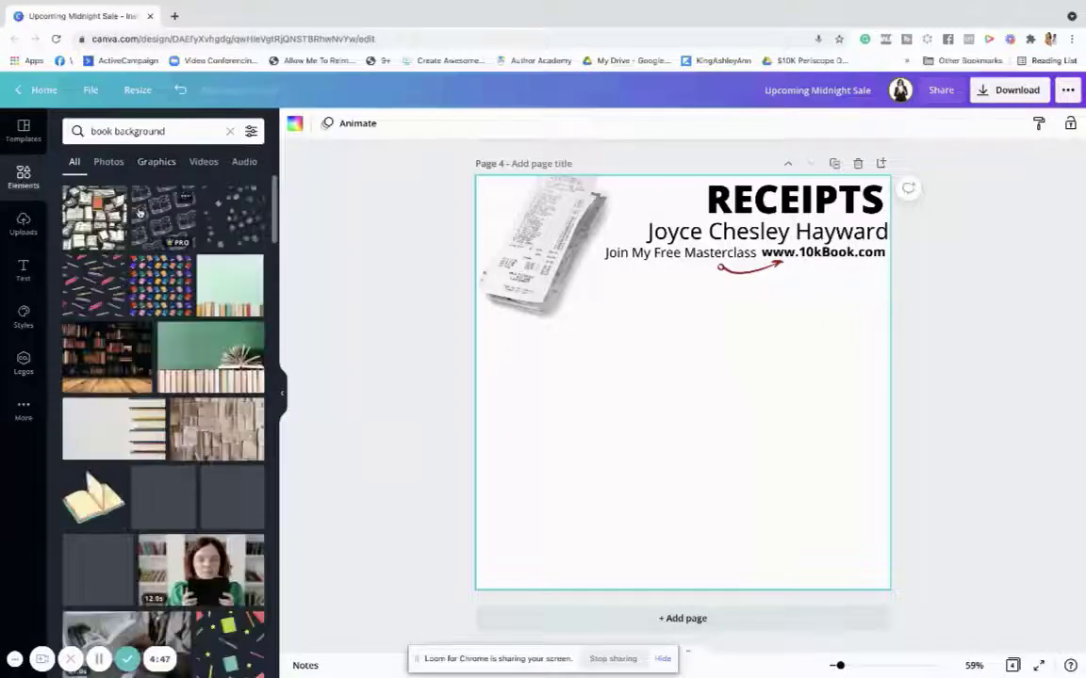
{"action": "left_click", "coordinate": [132, 352]}
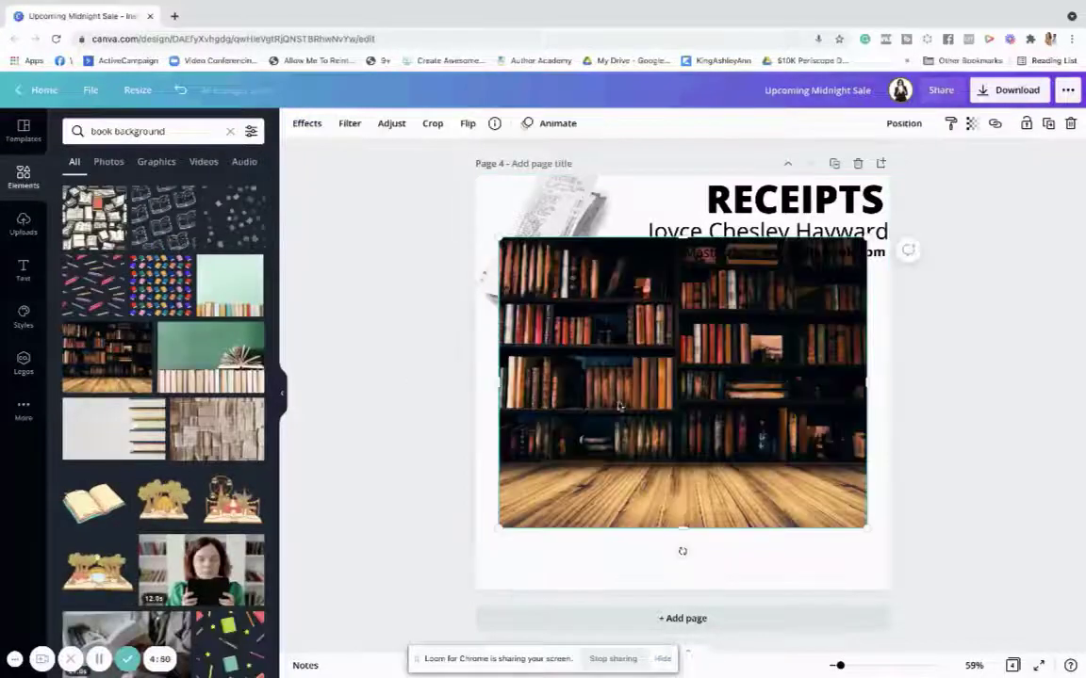
{"action": "left_click_drag", "start_coordinate": [618, 407], "coordinate": [566, 439]}
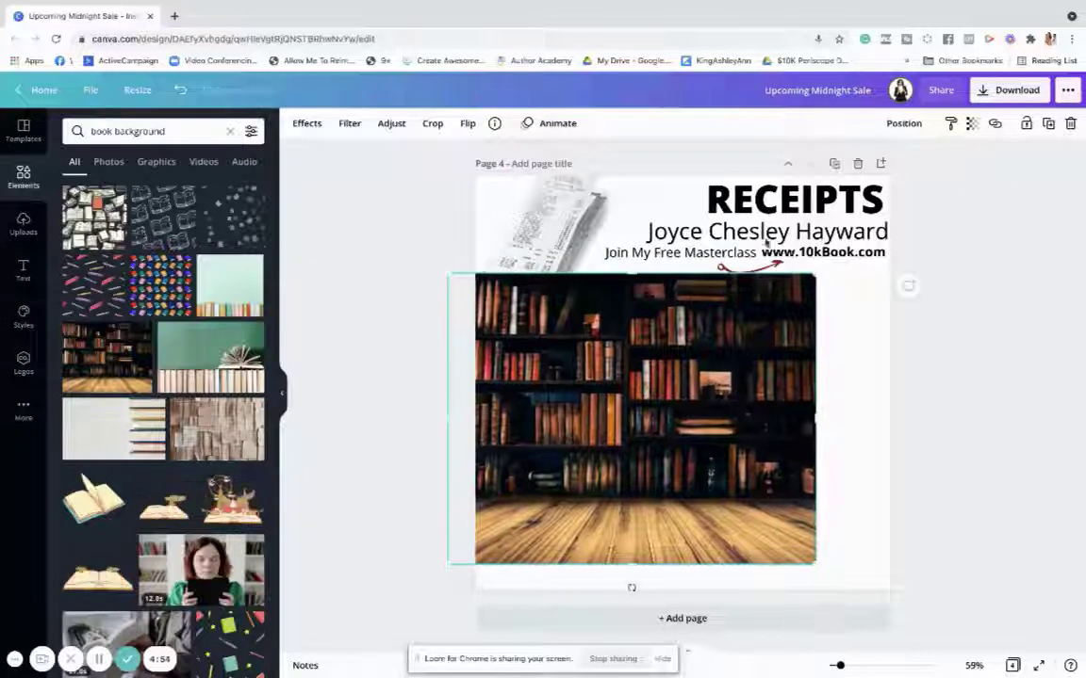
{"action": "left_click", "coordinate": [766, 237]}
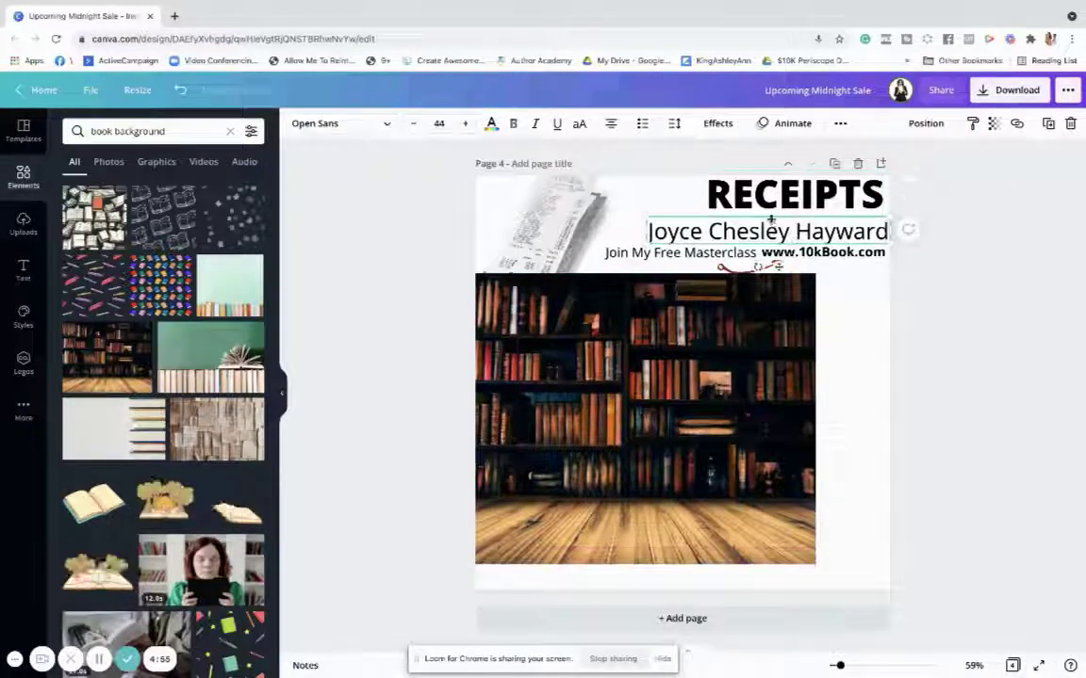
- Enlarge the author name text and shift the RECEIPTS heading left
{"action": "left_click_drag", "start_coordinate": [771, 220], "coordinate": [771, 221]}
{"action": "left_click_drag", "start_coordinate": [644, 205], "coordinate": [604, 205]}
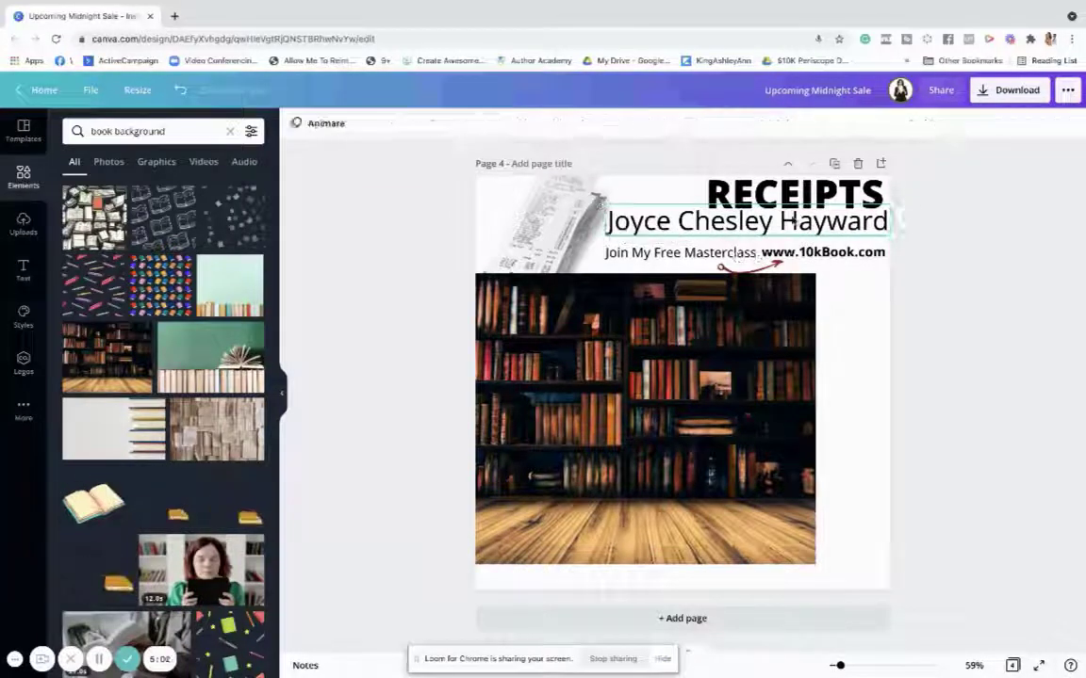
{"action": "left_click_drag", "start_coordinate": [782, 223], "coordinate": [781, 232]}
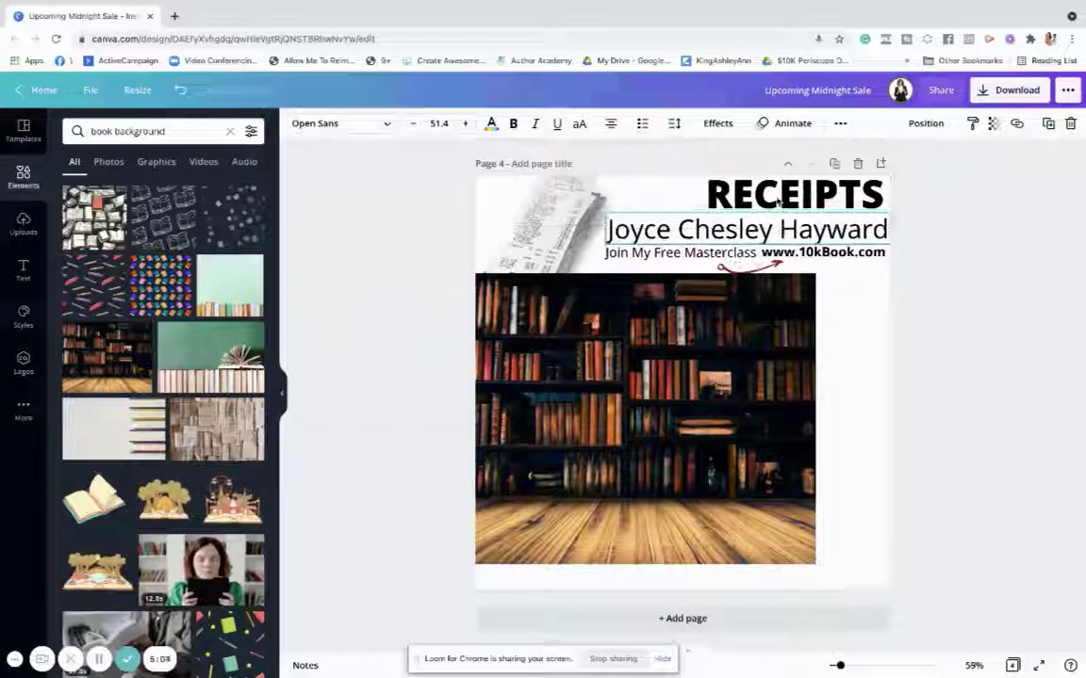
{"action": "left_click_drag", "start_coordinate": [770, 187], "coordinate": [725, 189]}
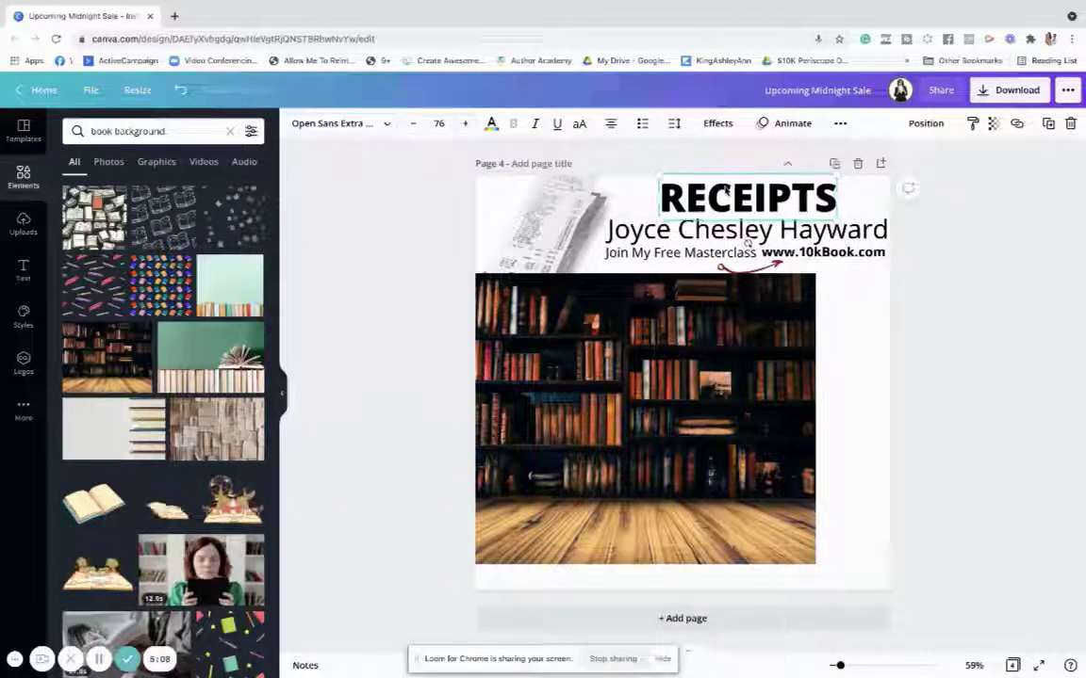
- Delete the red curved arrow and nudge the masterclass line right beside the URL
{"action": "left_click_drag", "start_coordinate": [705, 257], "coordinate": [698, 256]}
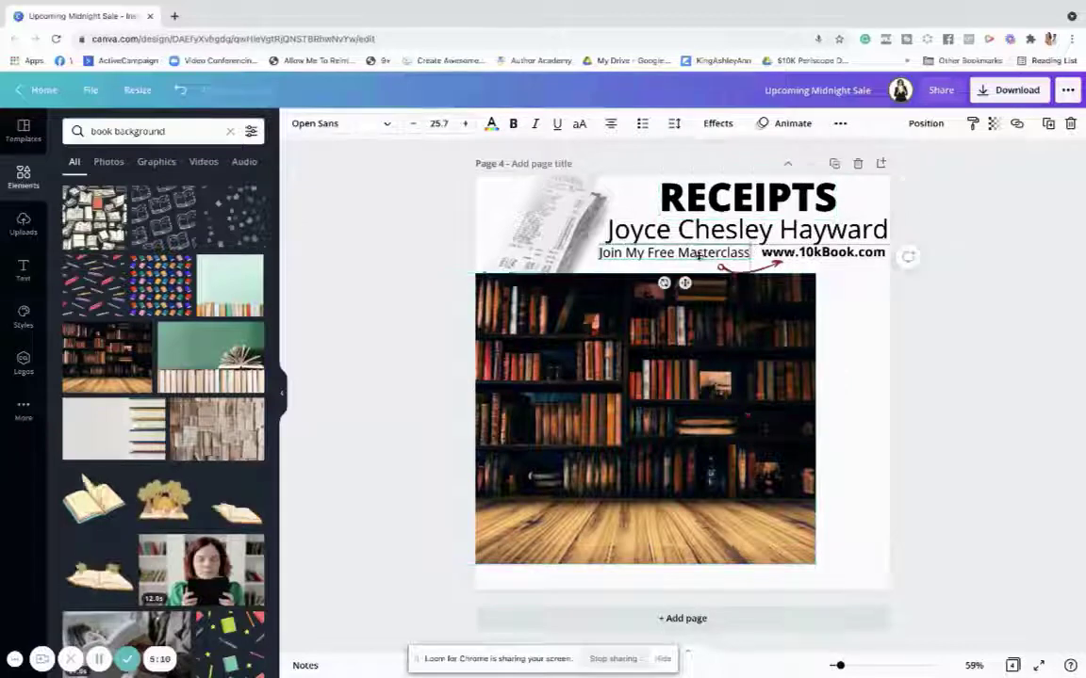
{"action": "left_click_drag", "start_coordinate": [751, 253], "coordinate": [761, 261]}
{"action": "left_click", "coordinate": [784, 275]}
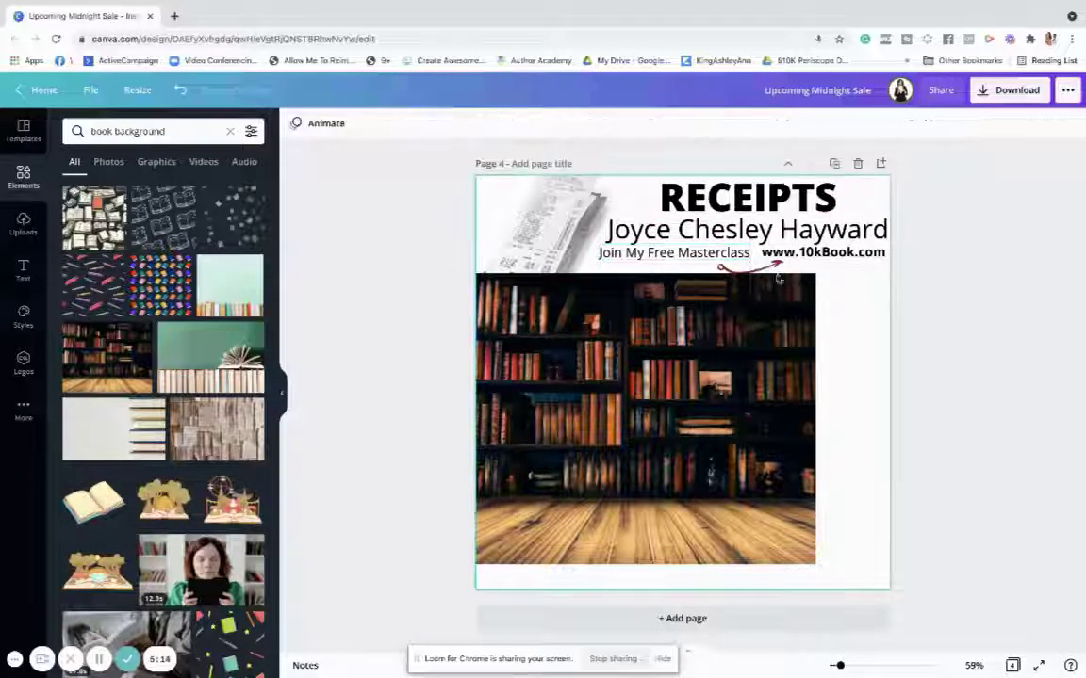
{"action": "left_click", "coordinate": [749, 267]}
{"action": "key", "text": "Delete"}
{"action": "left_click_drag", "start_coordinate": [744, 264], "coordinate": [734, 243]}
{"action": "left_click", "coordinate": [792, 260]}
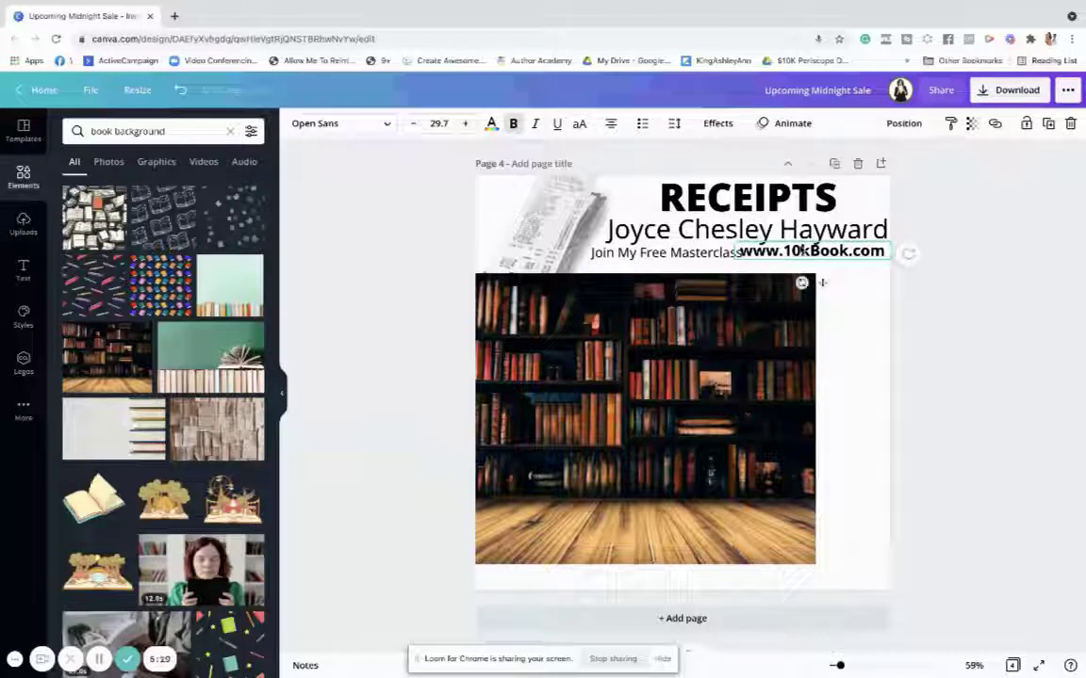
{"action": "left_click", "coordinate": [685, 249]}
{"action": "key", "text": "Left"}
{"action": "key", "text": "Left"}
{"action": "key", "text": "Left"}
{"action": "key", "text": "Left"}
{"action": "key", "text": "Left"}
{"action": "key", "text": "Left"}
{"action": "key", "text": "Left"}
{"action": "key", "text": "Left"}
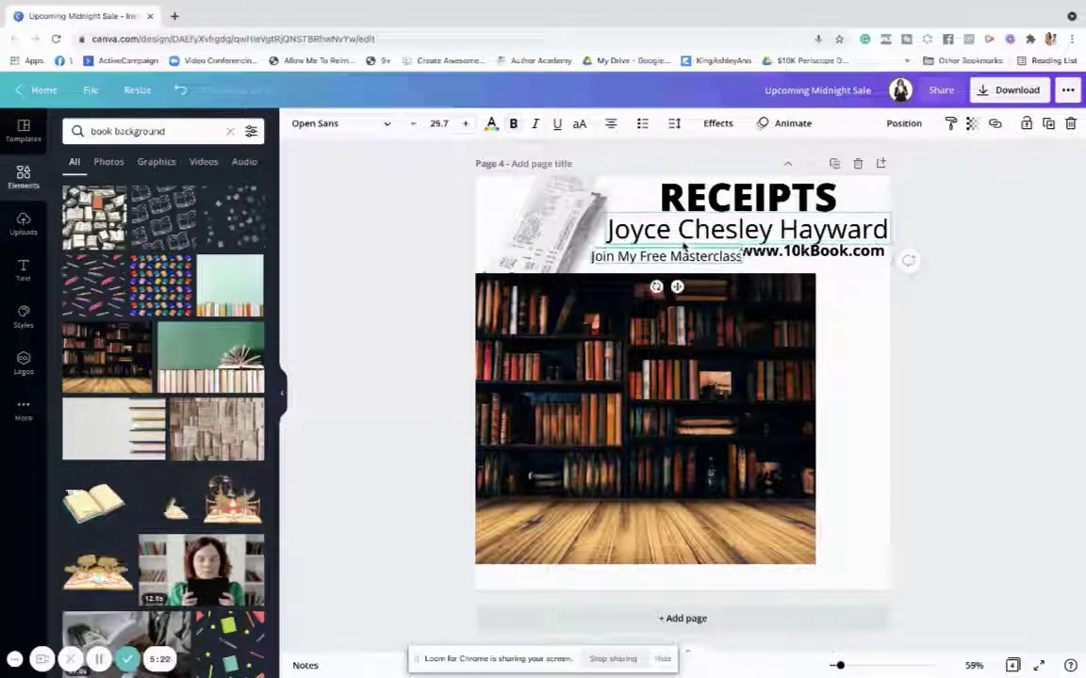
{"action": "key", "text": "Right"}
{"action": "key", "text": "Right"}
{"action": "key", "text": "Right"}
{"action": "key", "text": "Right"}
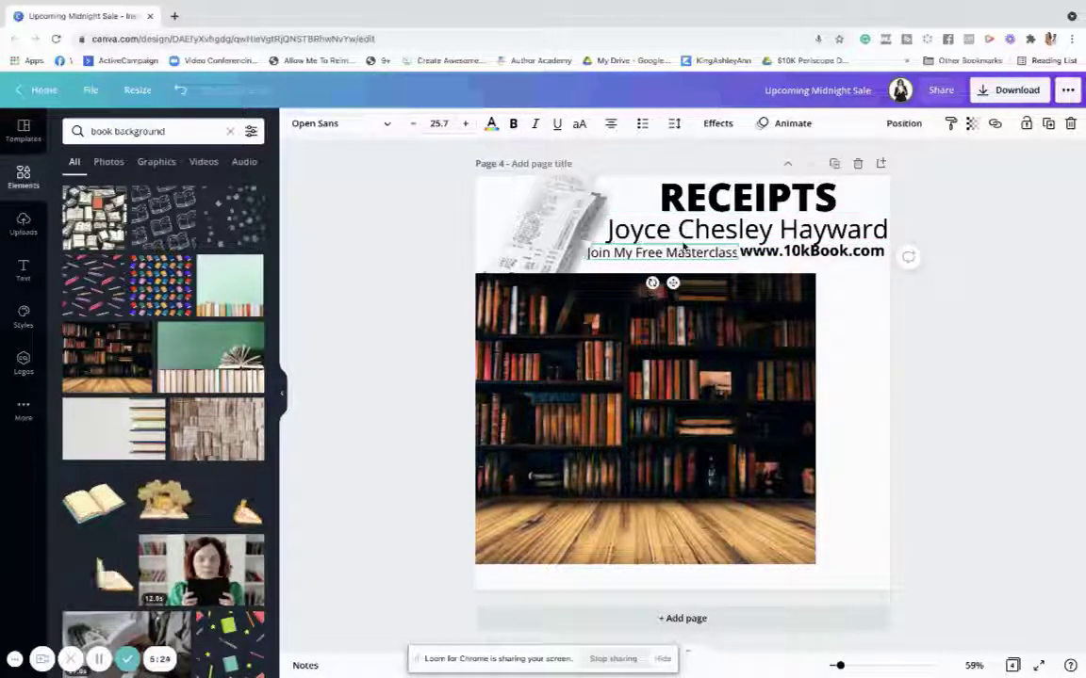
{"action": "left_click", "coordinate": [825, 256]}
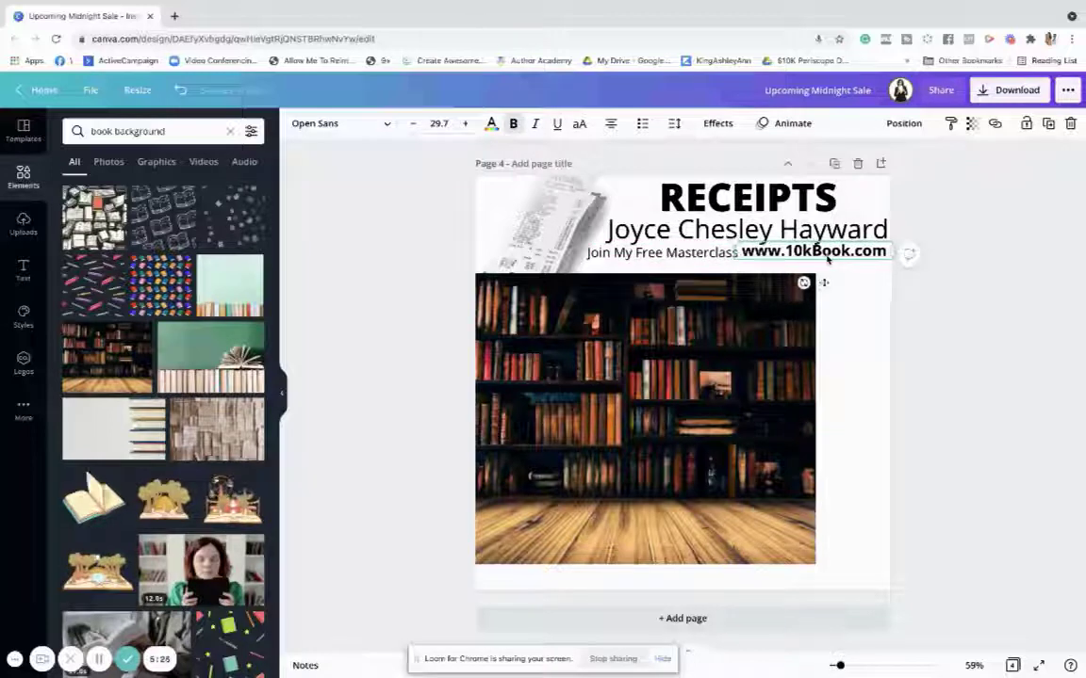
{"action": "left_click", "coordinate": [792, 354]}
- Enlarge the bookshelf photo to the full page width and center it below the text
{"action": "left_click_drag", "start_coordinate": [794, 361], "coordinate": [778, 356]}
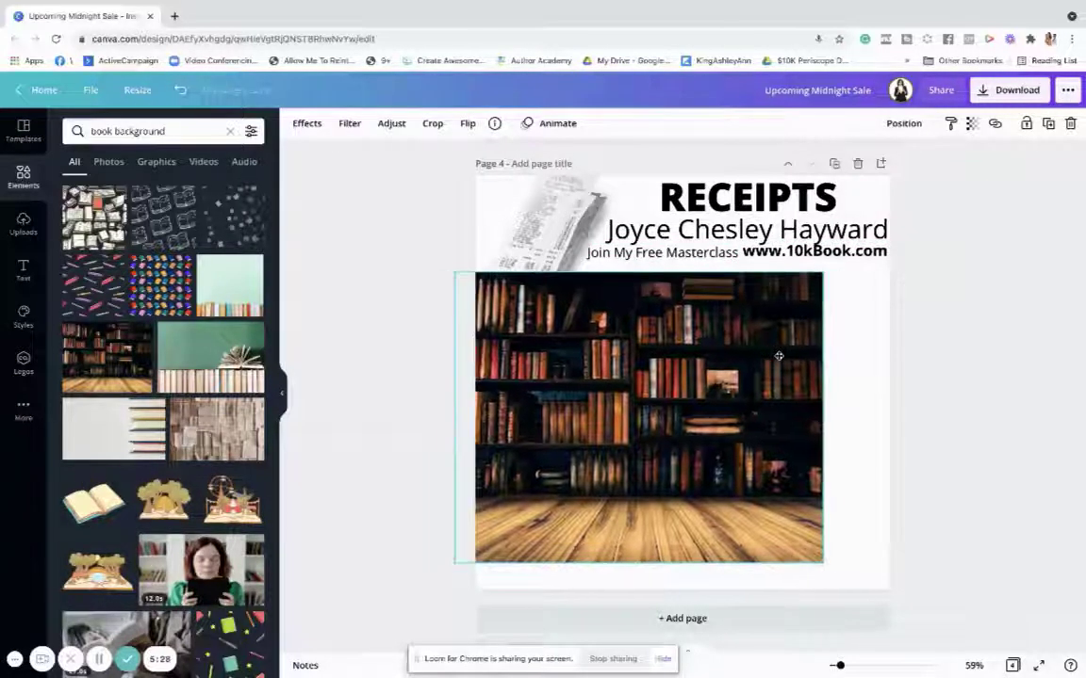
{"action": "left_click_drag", "start_coordinate": [823, 562], "coordinate": [908, 600]}
{"action": "mouse_move", "coordinate": [791, 450]}
{"action": "left_mouse_down"}
{"action": "mouse_move", "coordinate": [786, 430]}
{"action": "mouse_move", "coordinate": [799, 453]}
{"action": "left_mouse_up"}
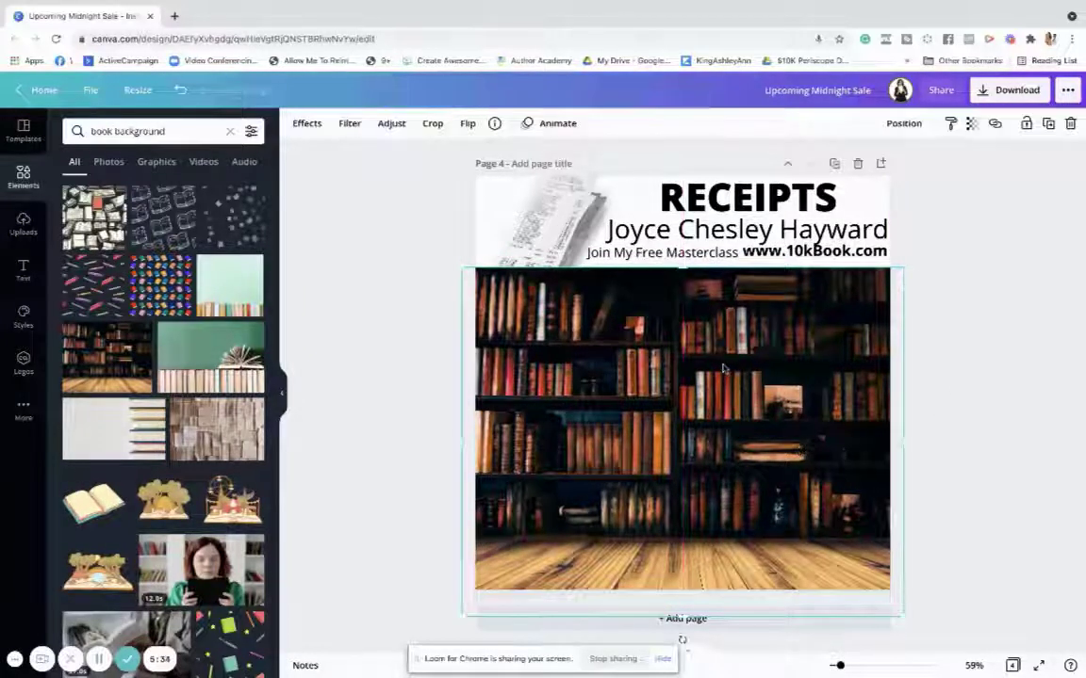
- Crop the wooden floor off the bottom of the bookshelf photo
{"action": "left_click", "coordinate": [435, 126]}
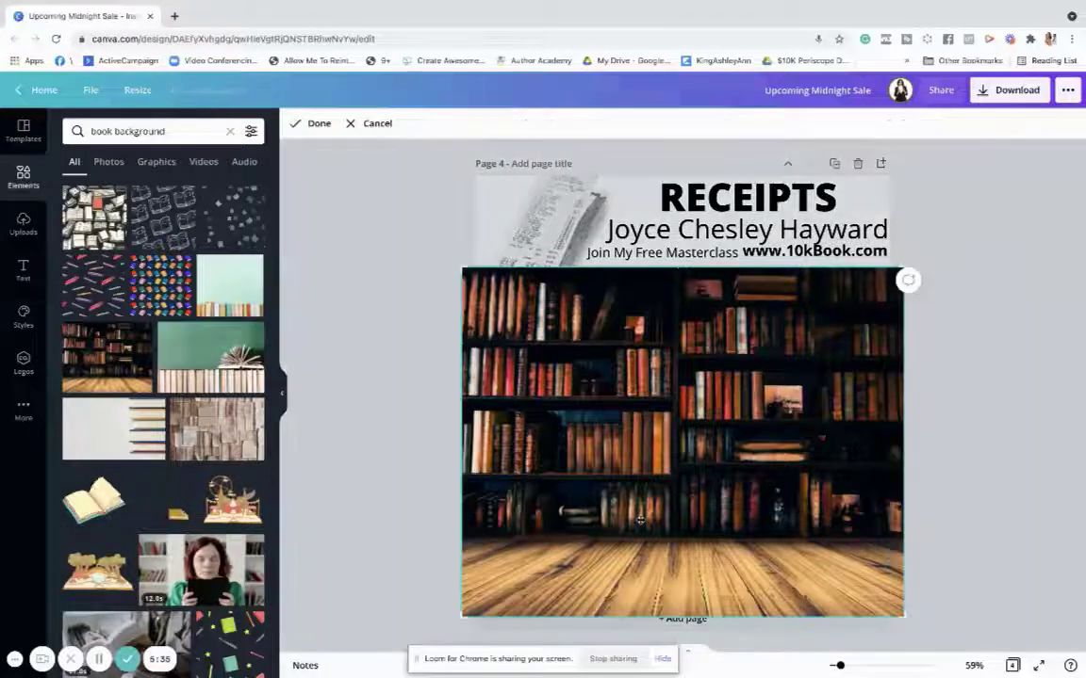
{"action": "left_click_drag", "start_coordinate": [917, 623], "coordinate": [923, 547]}
{"action": "left_click", "coordinate": [1005, 310]}
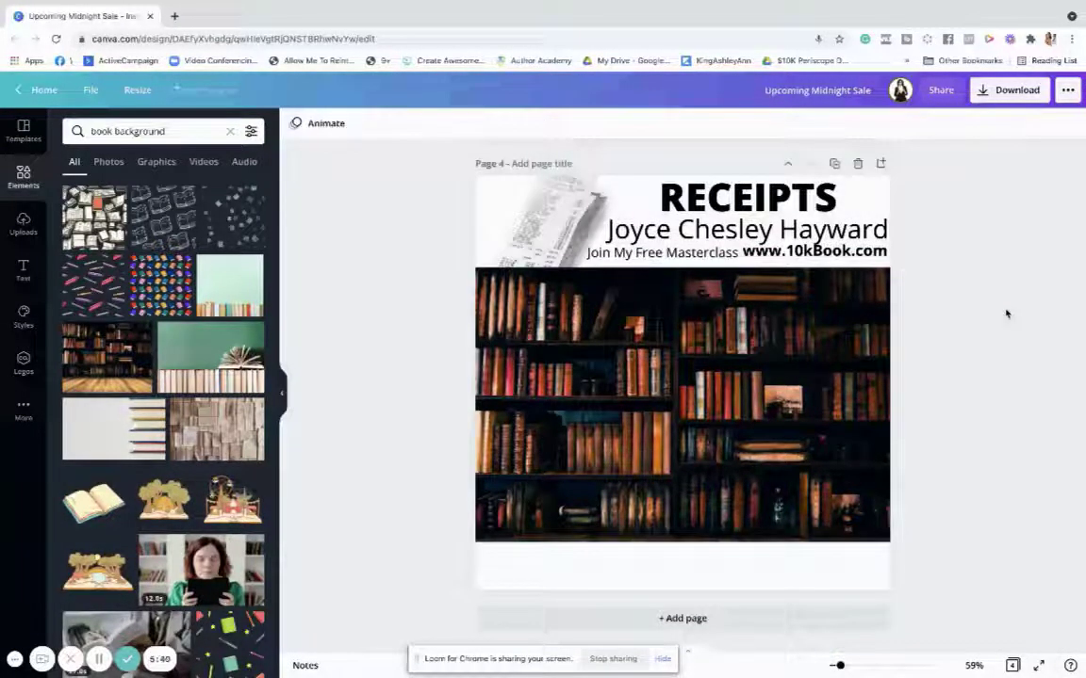
{"action": "left_click", "coordinate": [572, 294]}
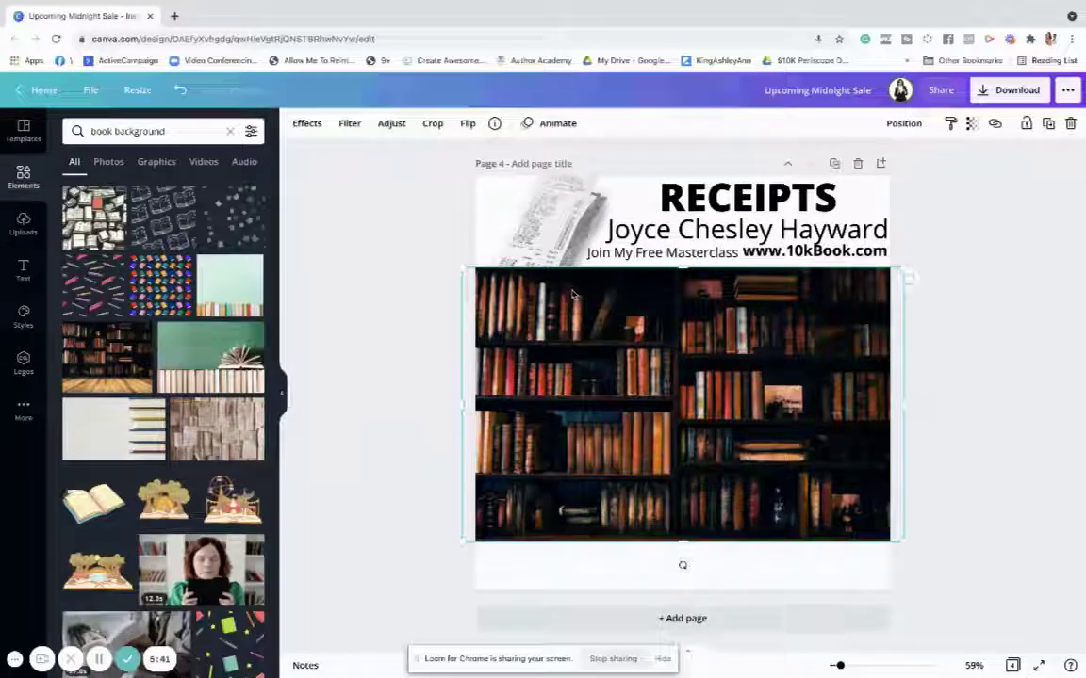
- Send the bookshelf photo behind the receipt, blur it to 33, and show the uploaded photos
{"action": "left_click", "coordinate": [902, 123]}
{"action": "left_click", "coordinate": [865, 173]}
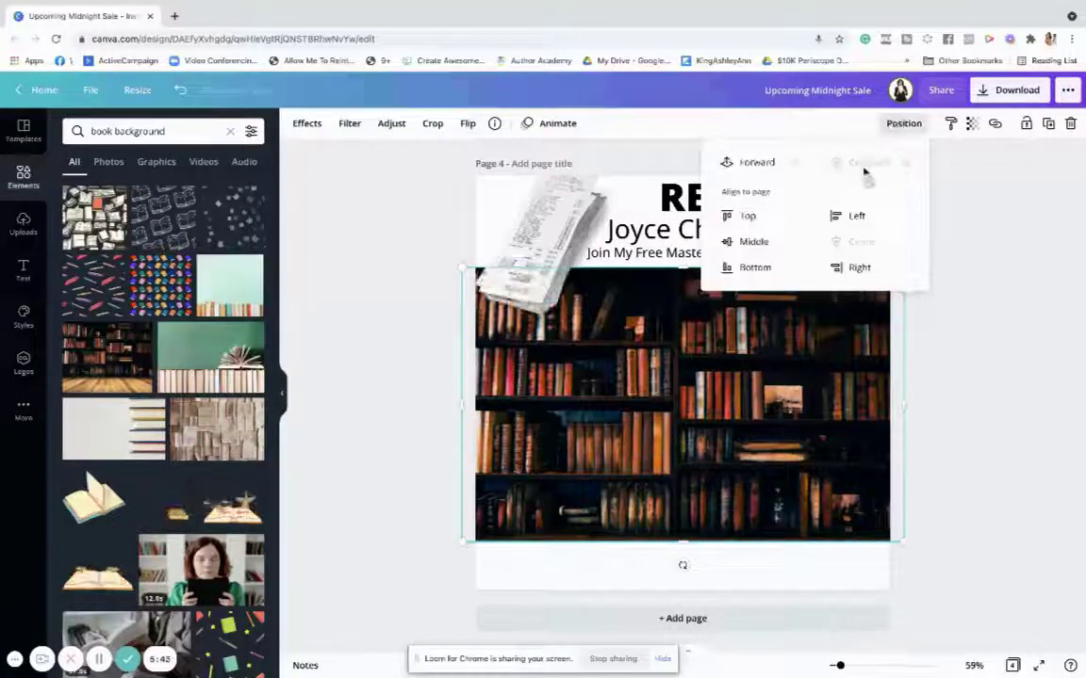
{"action": "left_click", "coordinate": [385, 125]}
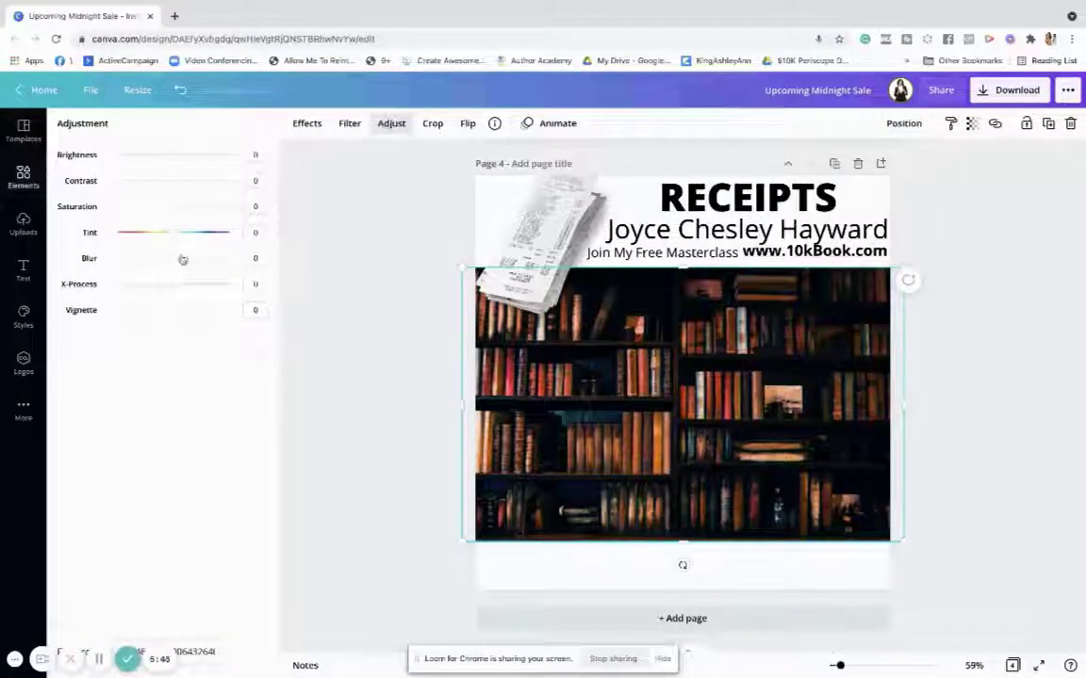
{"action": "left_click_drag", "start_coordinate": [182, 260], "coordinate": [190, 261]}
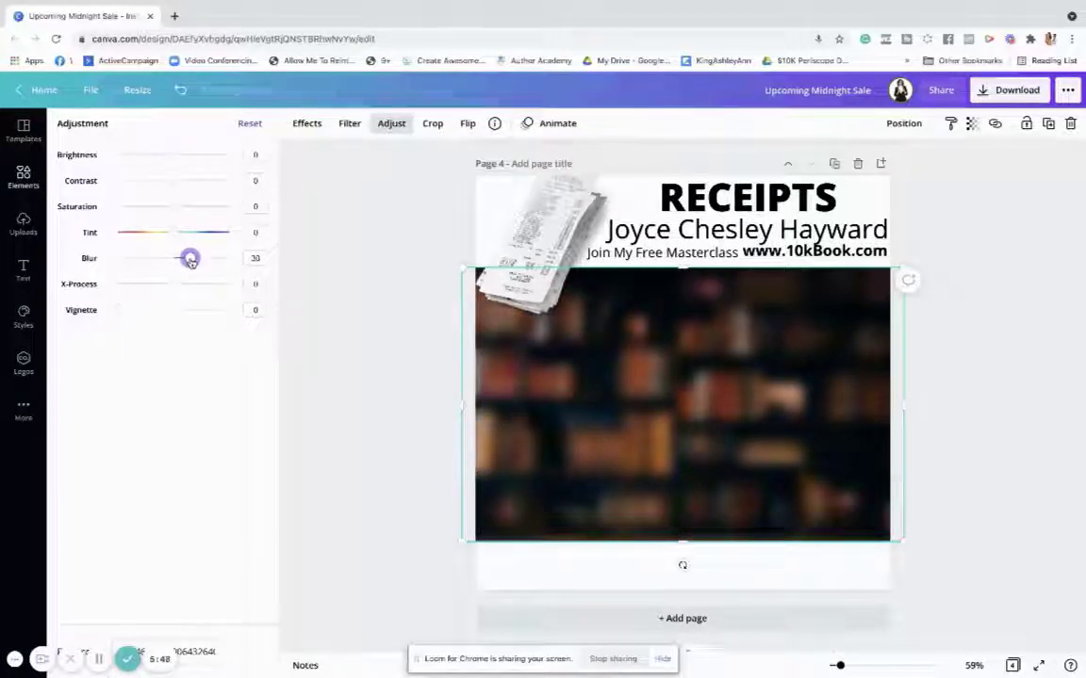
{"action": "left_click", "coordinate": [23, 179]}
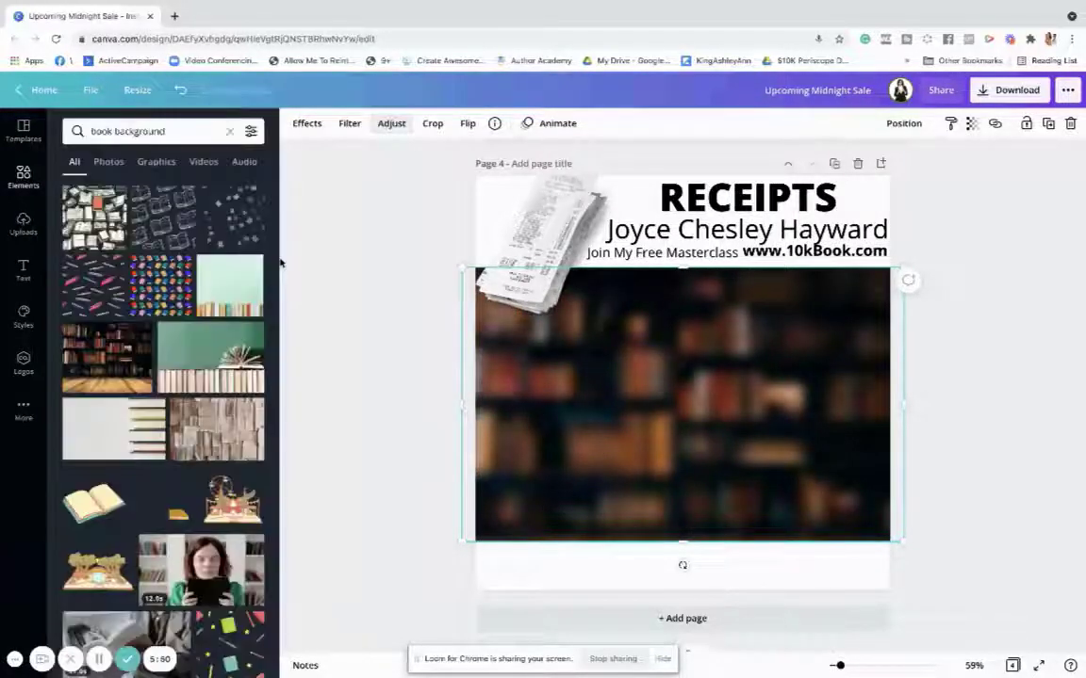
{"action": "left_click", "coordinate": [24, 226]}
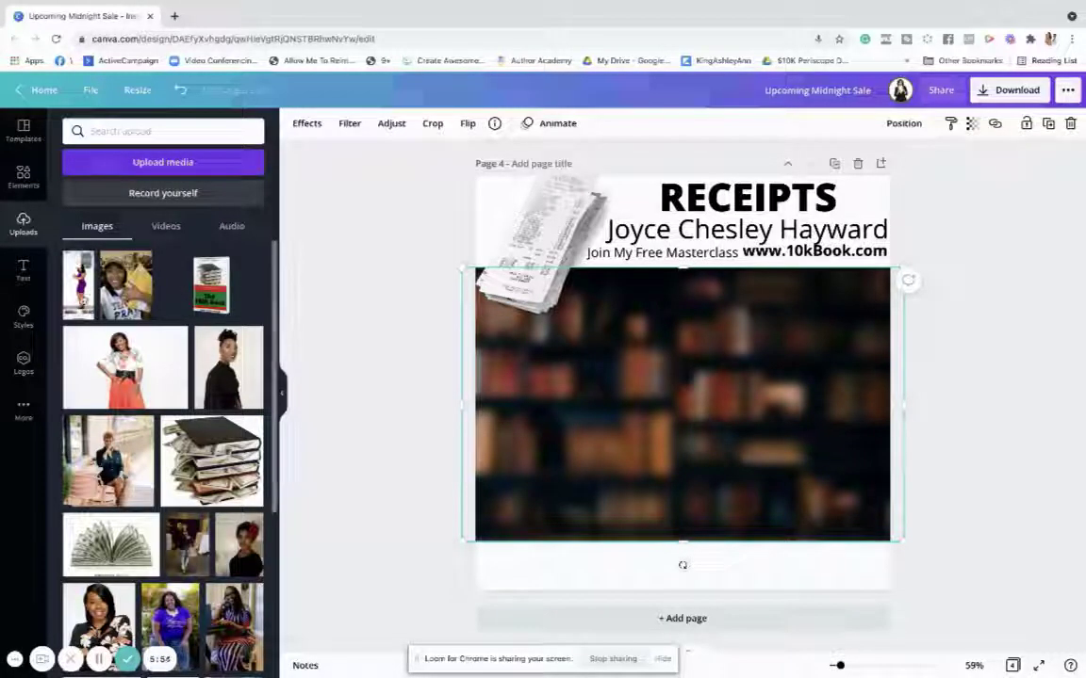
- Add the uploaded purple-dress photo and crop off its top and bottom
{"action": "left_click", "coordinate": [81, 294]}
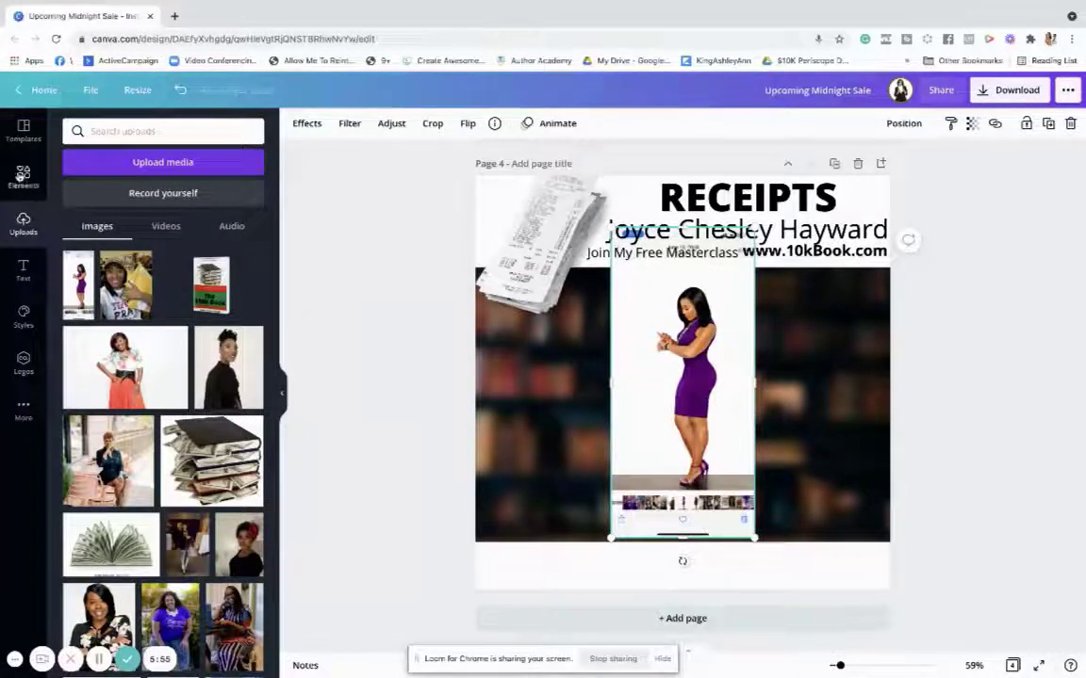
{"action": "left_click", "coordinate": [23, 177]}
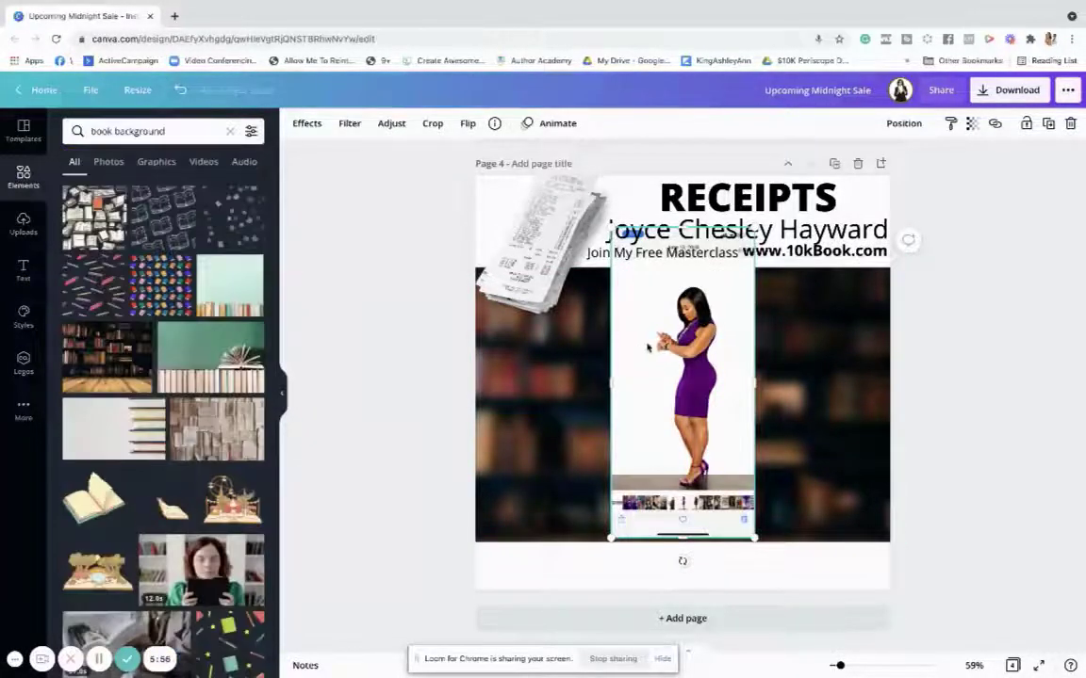
{"action": "left_click", "coordinate": [434, 125]}
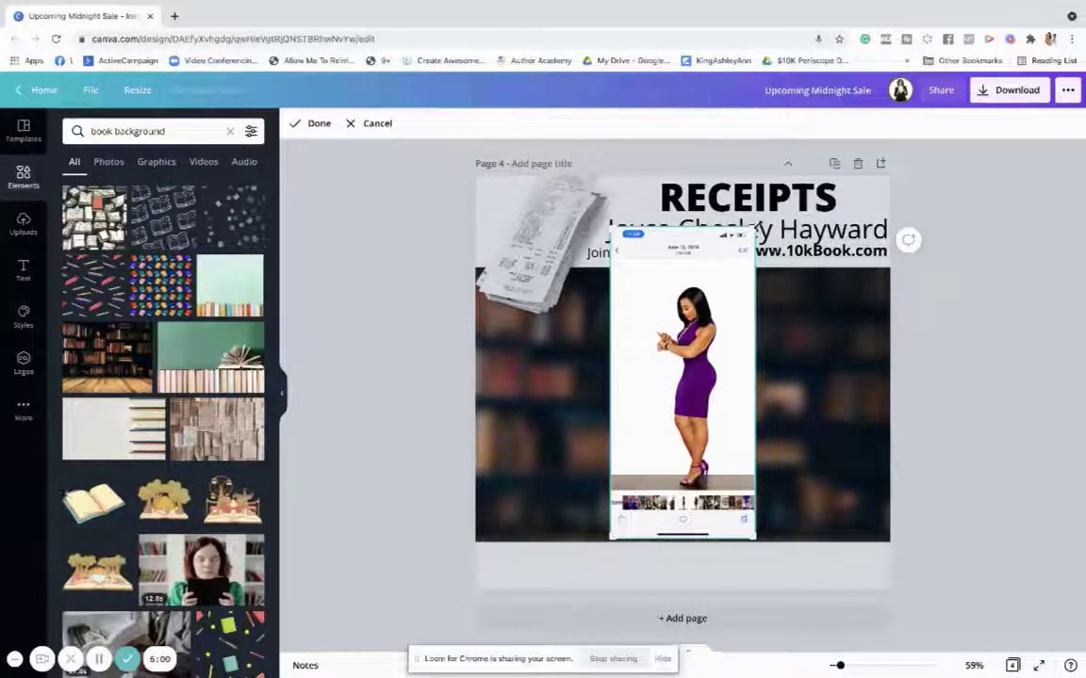
{"action": "left_click_drag", "start_coordinate": [755, 236], "coordinate": [758, 280]}
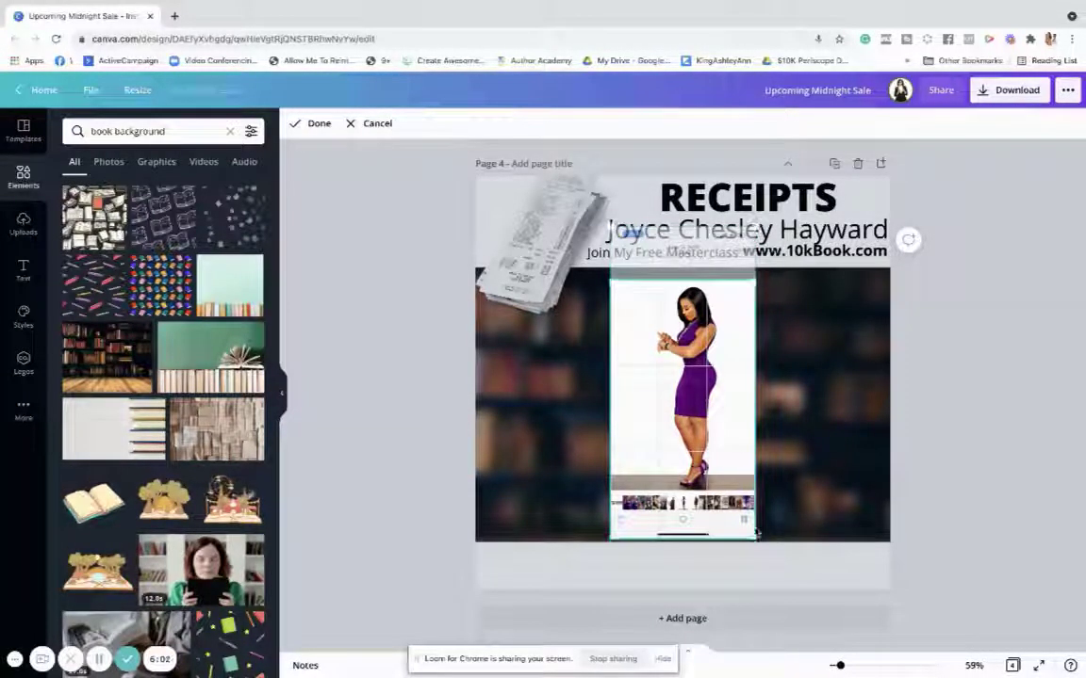
{"action": "left_click_drag", "start_coordinate": [757, 535], "coordinate": [839, 584]}
{"action": "left_click", "coordinate": [1018, 393]}
- Enlarge the cropped woman photo and place it on the right half over the bookshelf
{"action": "left_click", "coordinate": [750, 485]}
{"action": "left_click_drag", "start_coordinate": [769, 448], "coordinate": [833, 450]}
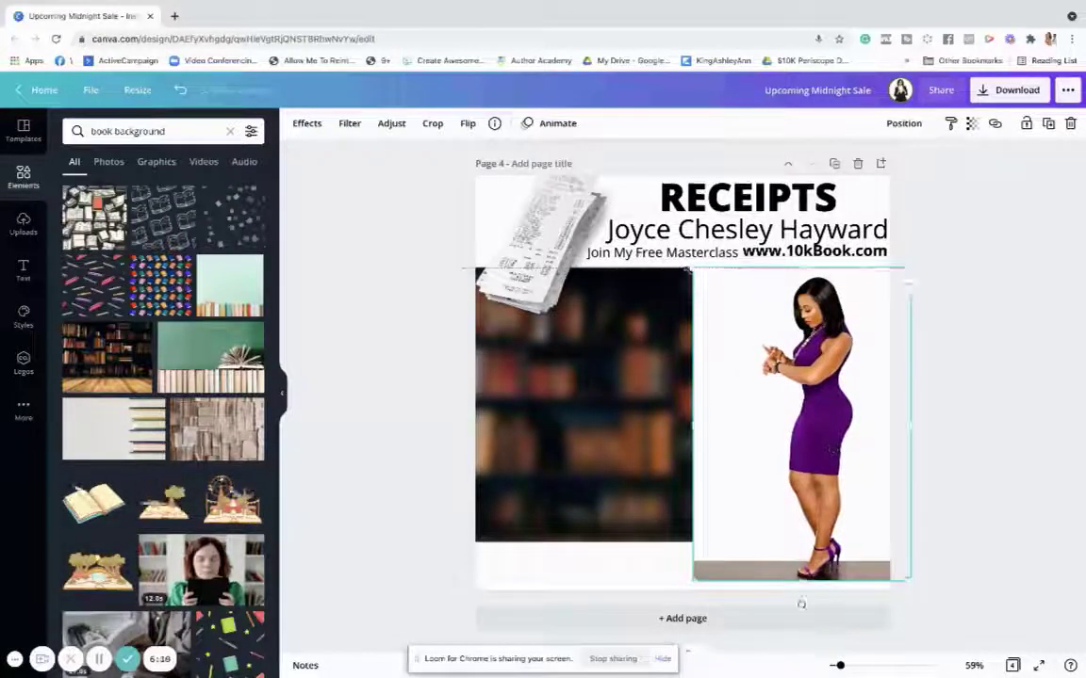
{"action": "left_click_drag", "start_coordinate": [693, 269], "coordinate": [679, 270]}
{"action": "left_click_drag", "start_coordinate": [760, 373], "coordinate": [769, 348]}
{"action": "left_click", "coordinate": [300, 129]}
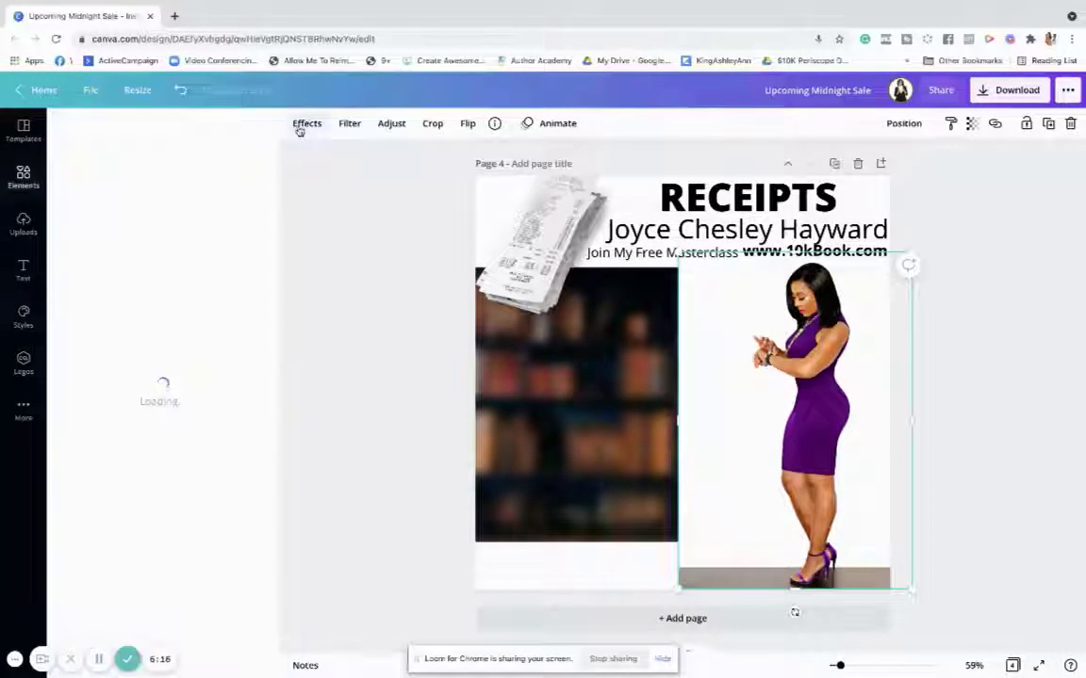
- Remove the woman photo's background with Background Remover and nudge her slightly right and down
{"action": "left_click", "coordinate": [125, 207]}
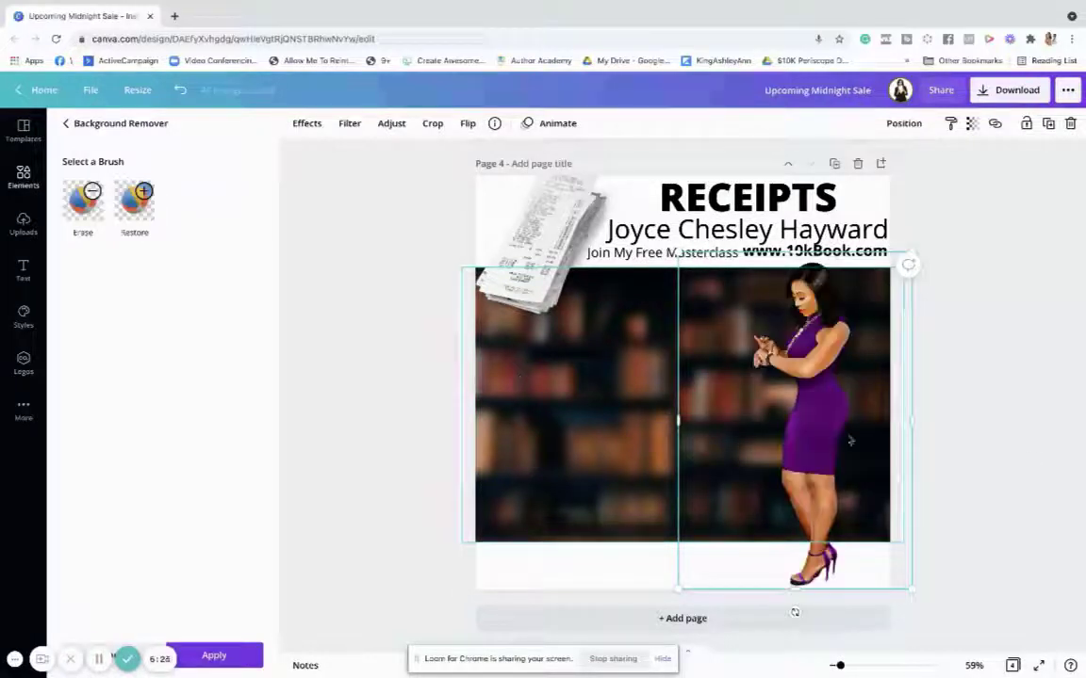
{"action": "left_click", "coordinate": [1035, 326]}
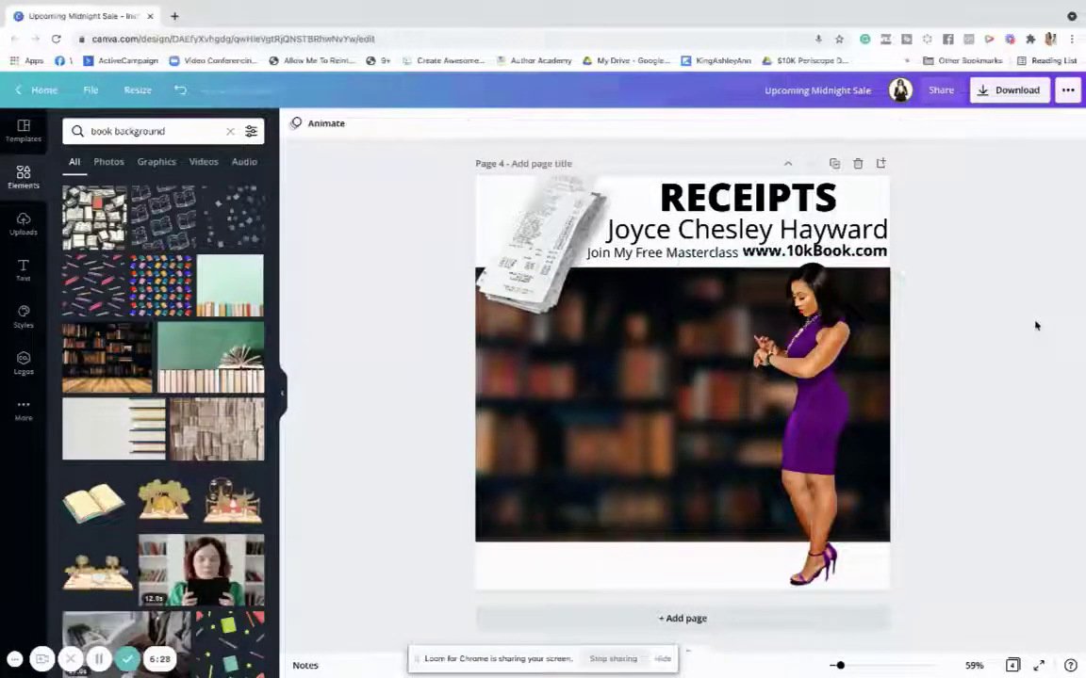
{"action": "left_click", "coordinate": [876, 329]}
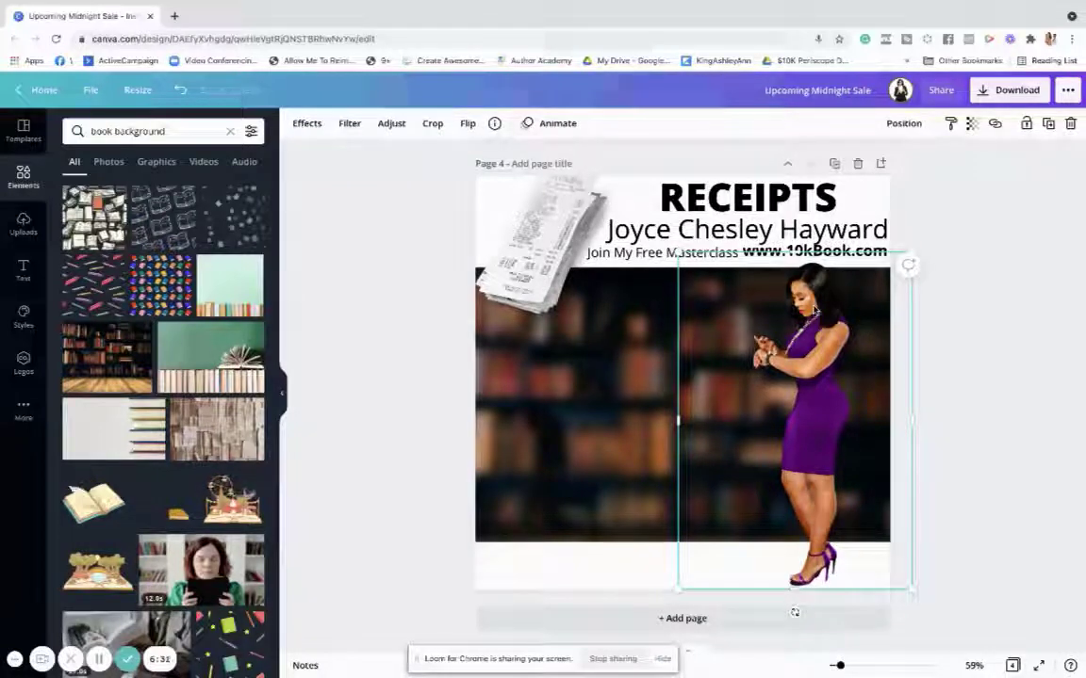
{"action": "left_click_drag", "start_coordinate": [876, 329], "coordinate": [884, 337]}
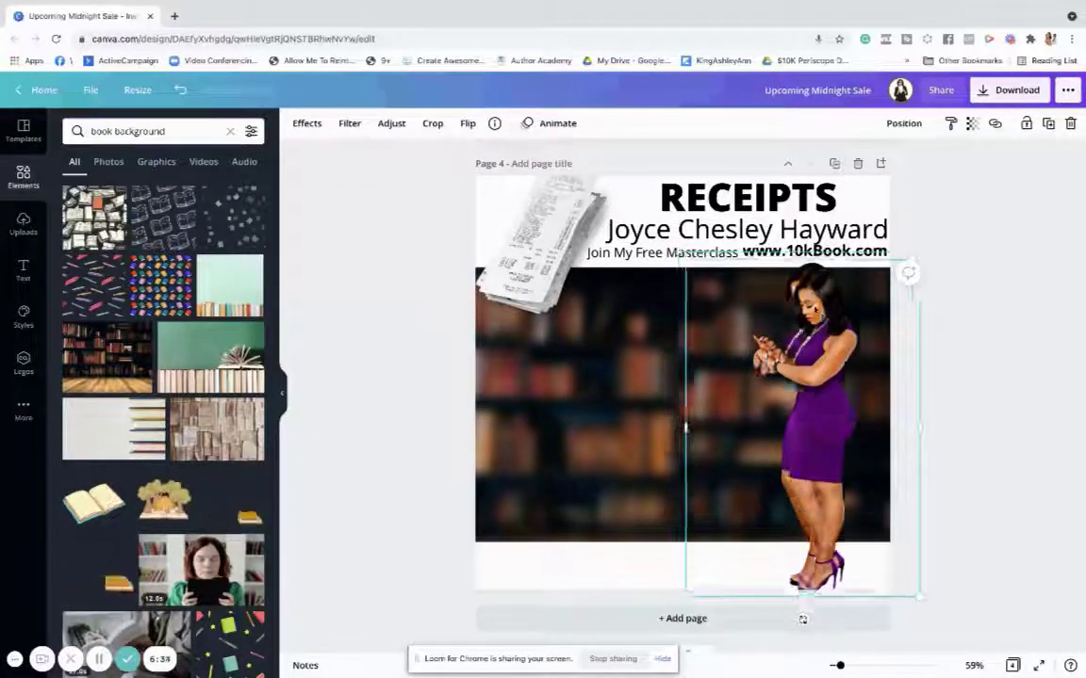
{"action": "left_click", "coordinate": [318, 124]}
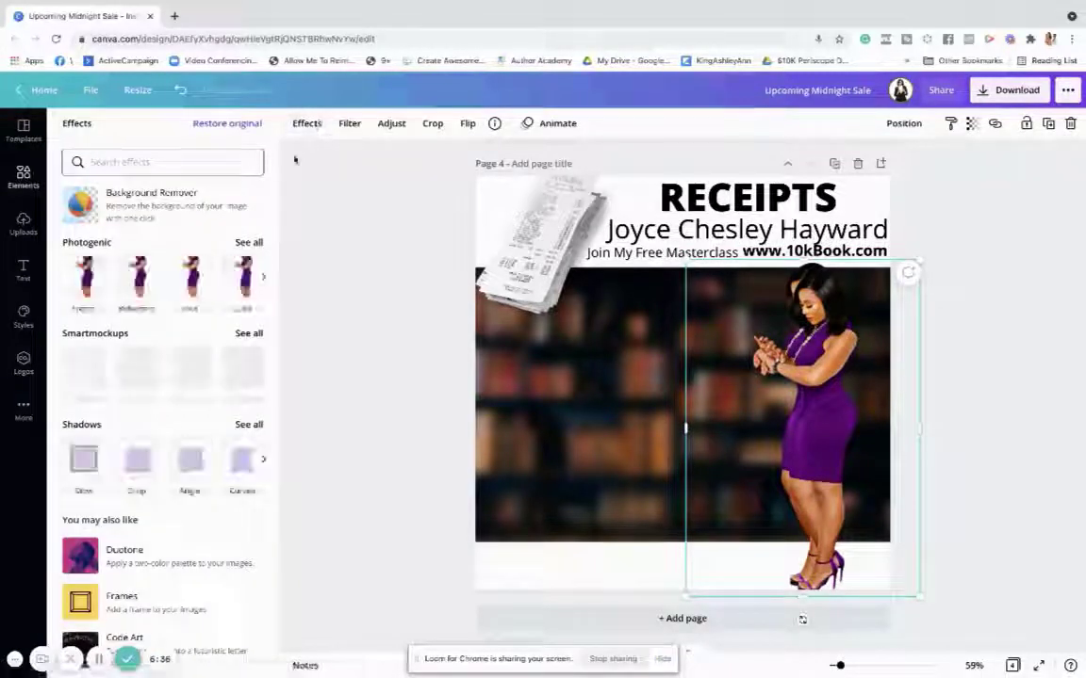
{"action": "left_click", "coordinate": [391, 126]}
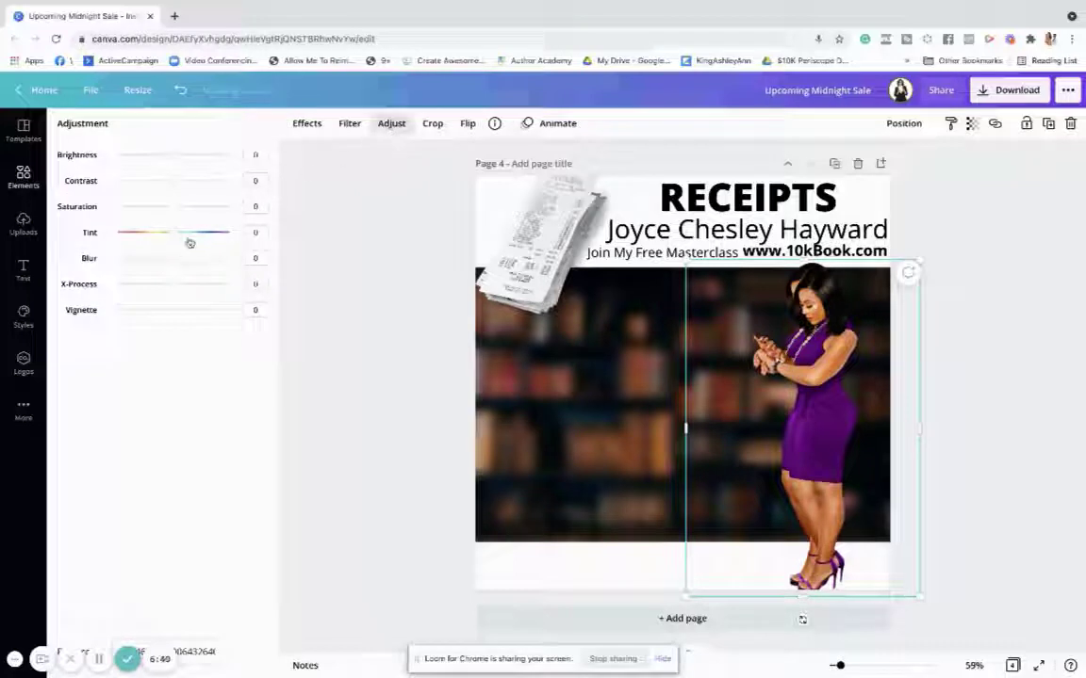
{"action": "left_click_drag", "start_coordinate": [176, 258], "coordinate": [188, 261]}
{"action": "left_click_drag", "start_coordinate": [175, 160], "coordinate": [269, 165]}
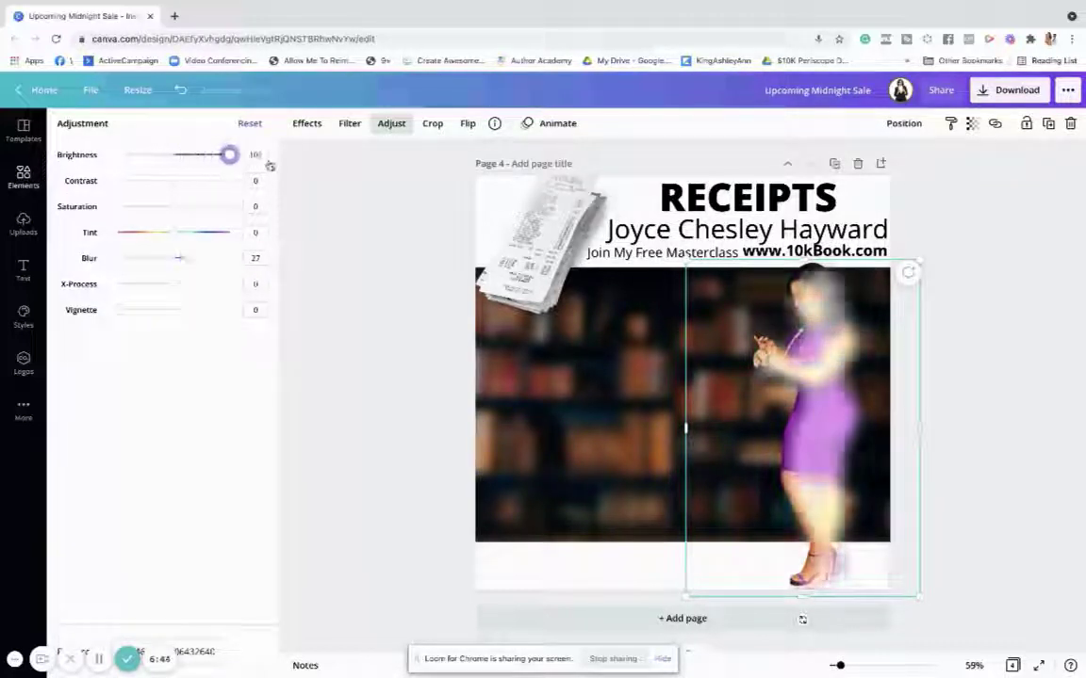
{"action": "left_click", "coordinate": [1020, 310]}
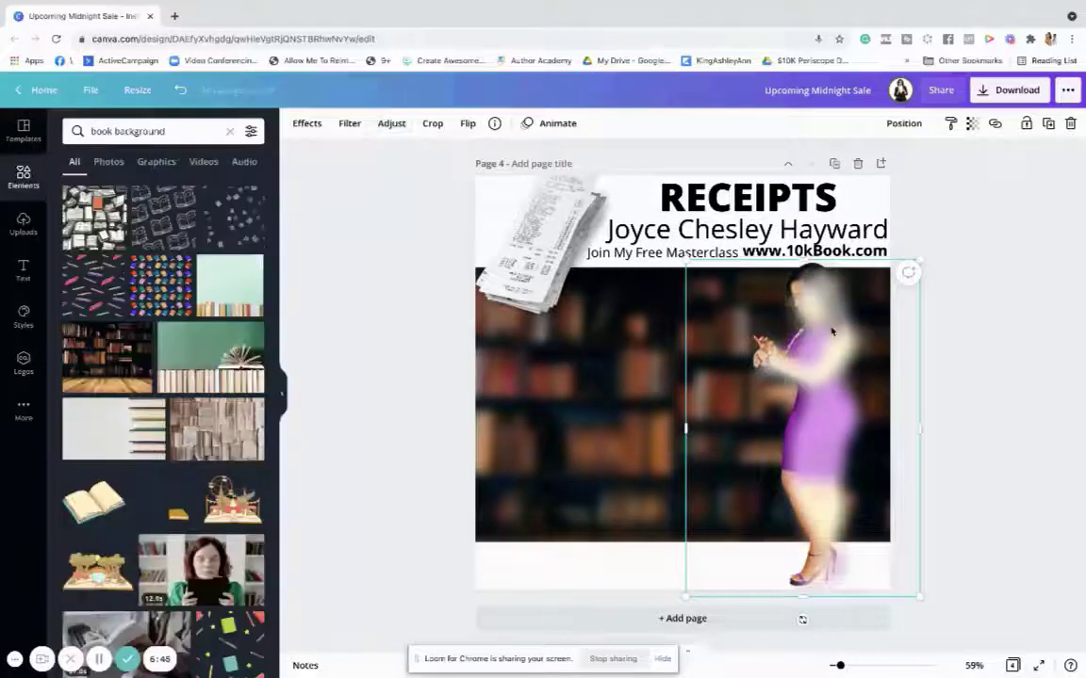
{"action": "left_click_drag", "start_coordinate": [832, 330], "coordinate": [823, 322]}
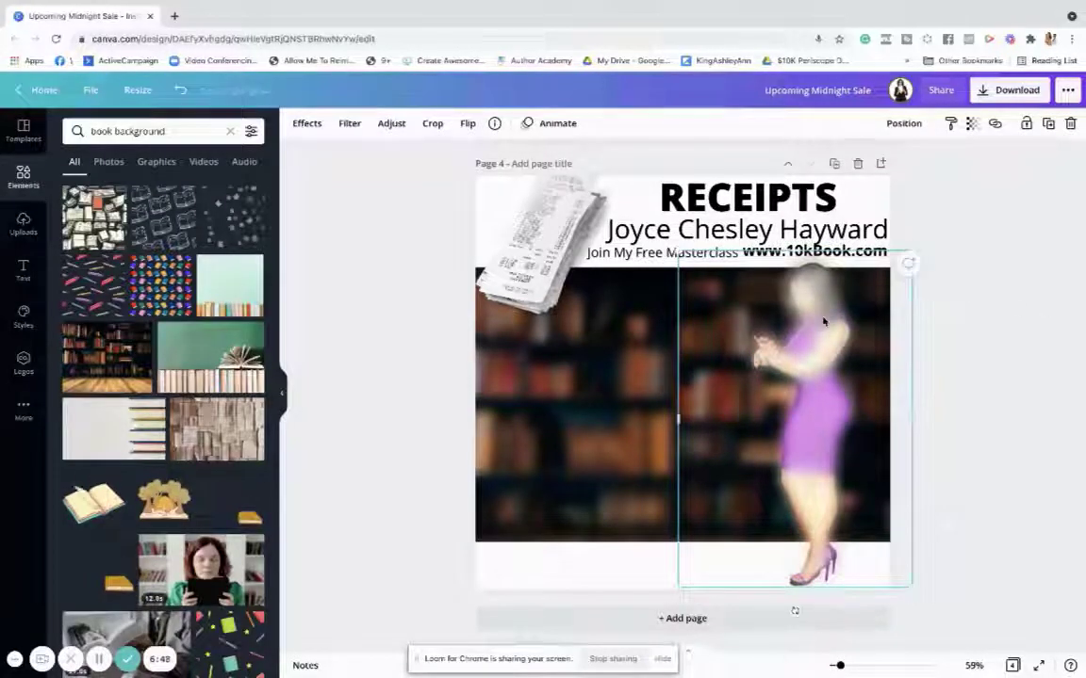
{"action": "left_click", "coordinate": [903, 124]}
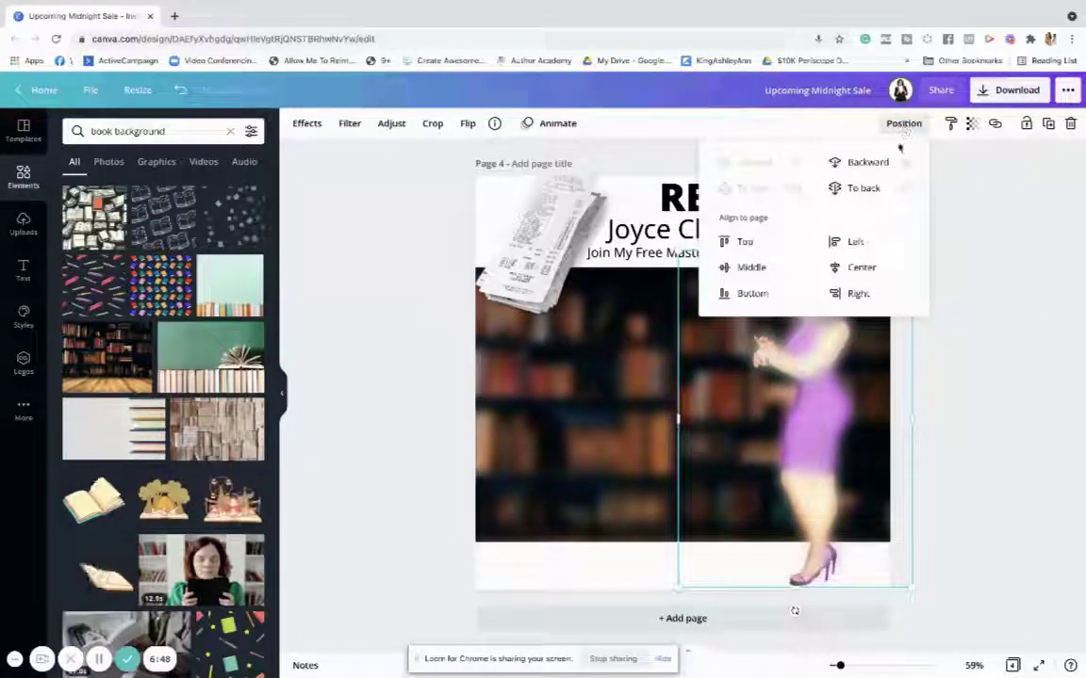
{"action": "left_click", "coordinate": [855, 164]}
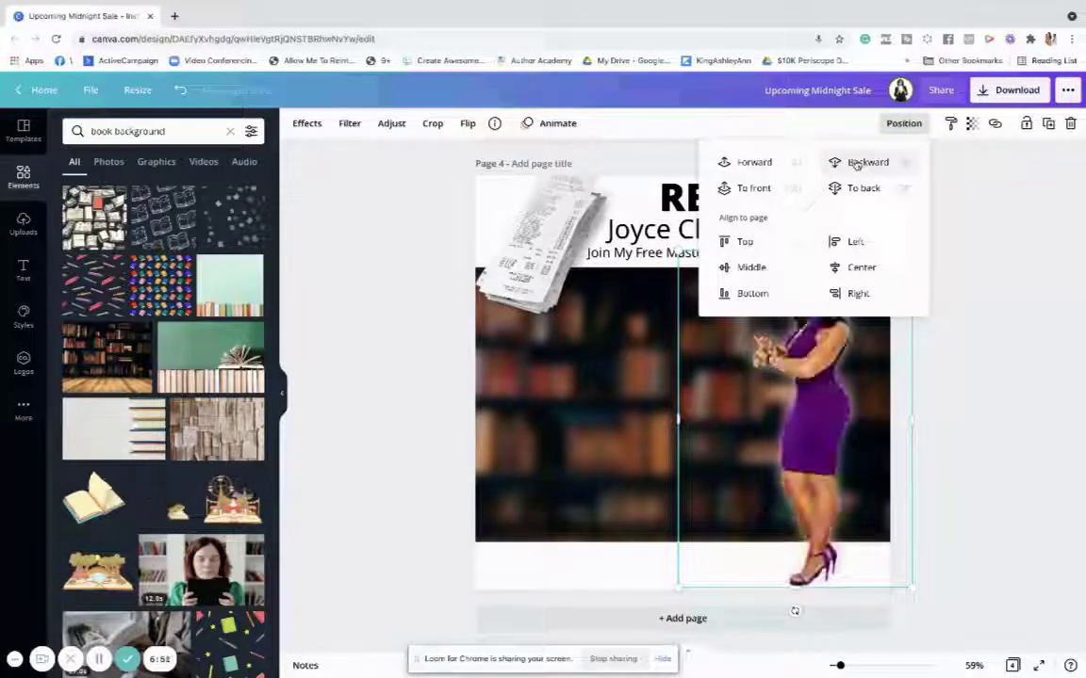
{"action": "key", "text": "Escape"}
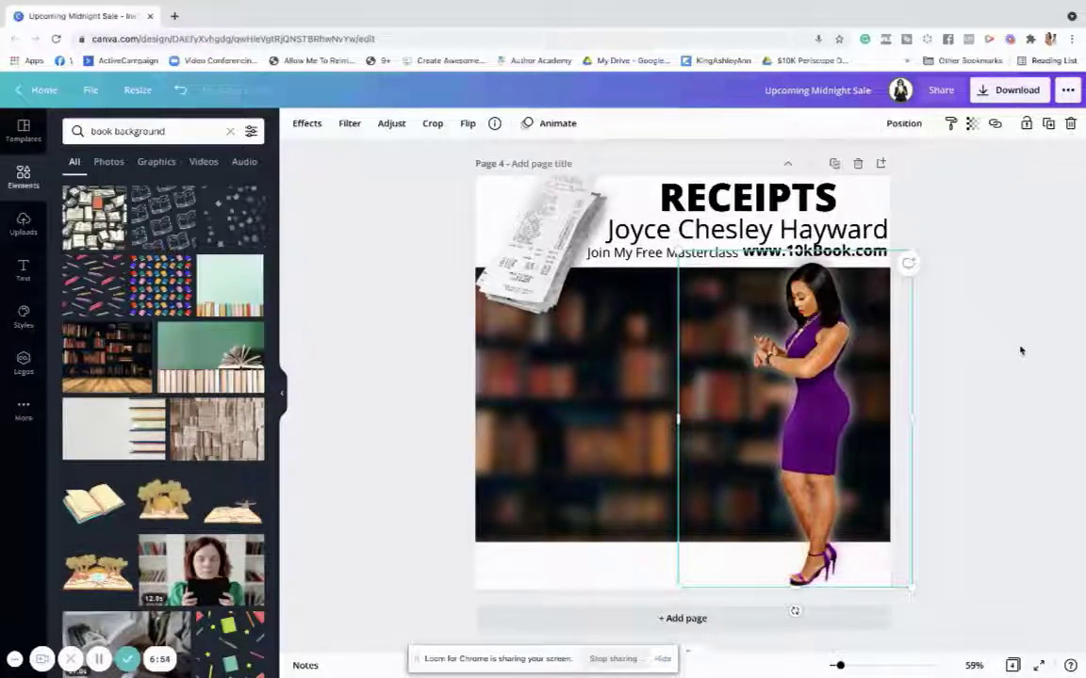
{"action": "left_click", "coordinate": [1019, 350]}
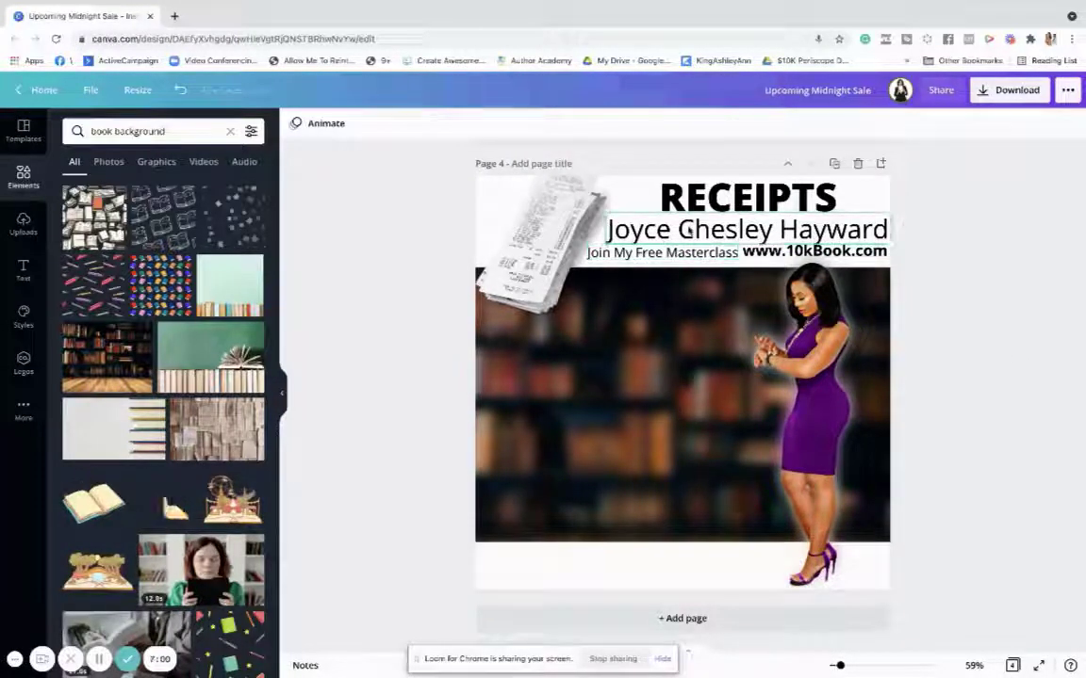
- Color the RECEIPTS heading bright red, #FF0000
{"action": "left_click", "coordinate": [671, 247]}
{"action": "left_click", "coordinate": [716, 197]}
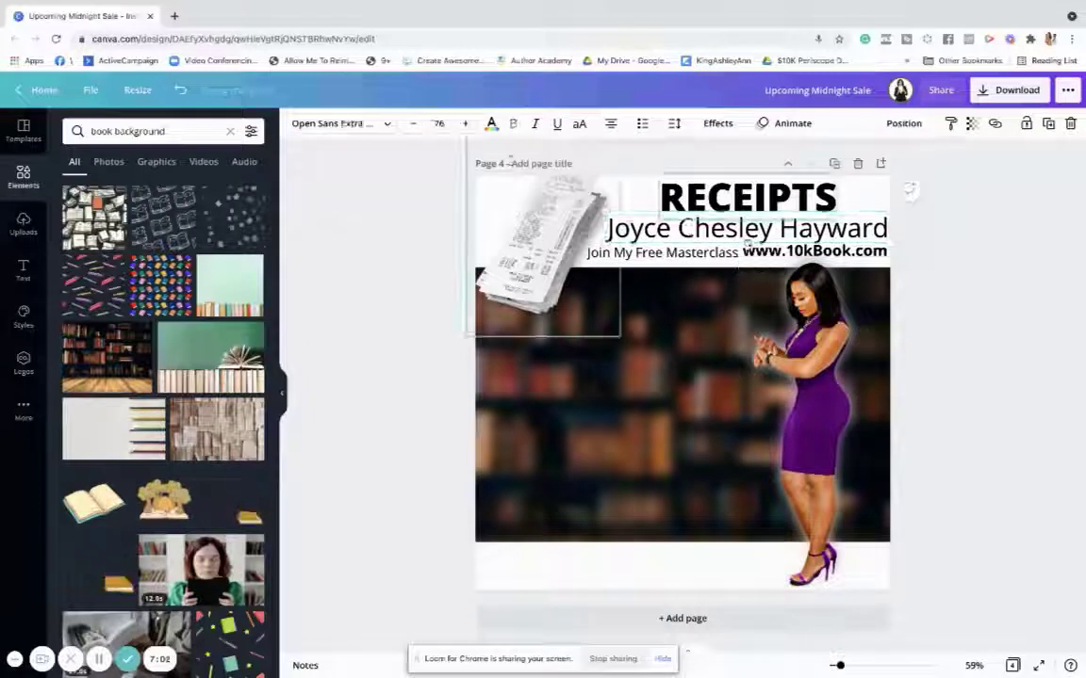
{"action": "left_click", "coordinate": [488, 125]}
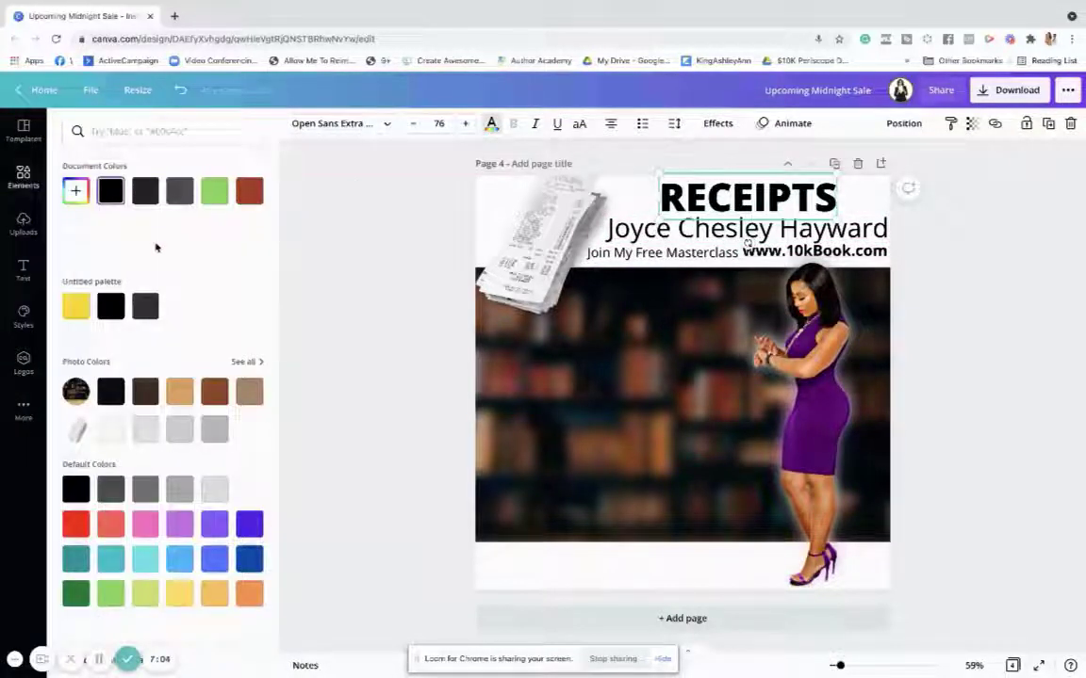
{"action": "left_click", "coordinate": [75, 191]}
{"action": "type", "text": "#FF0000"}
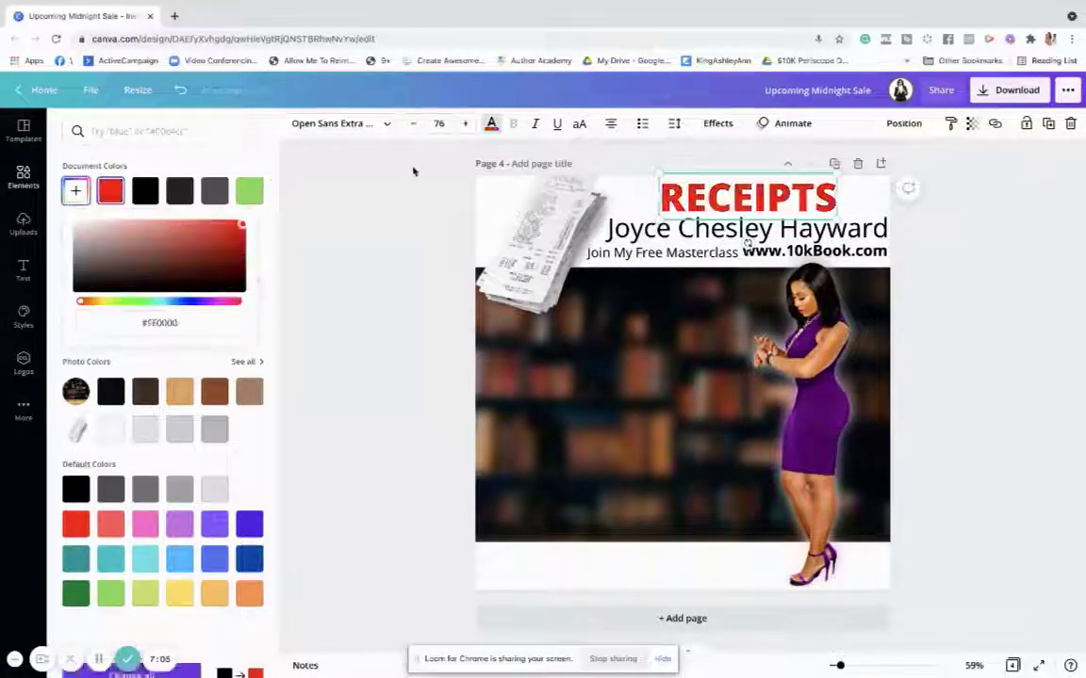
{"action": "left_click", "coordinate": [807, 245]}
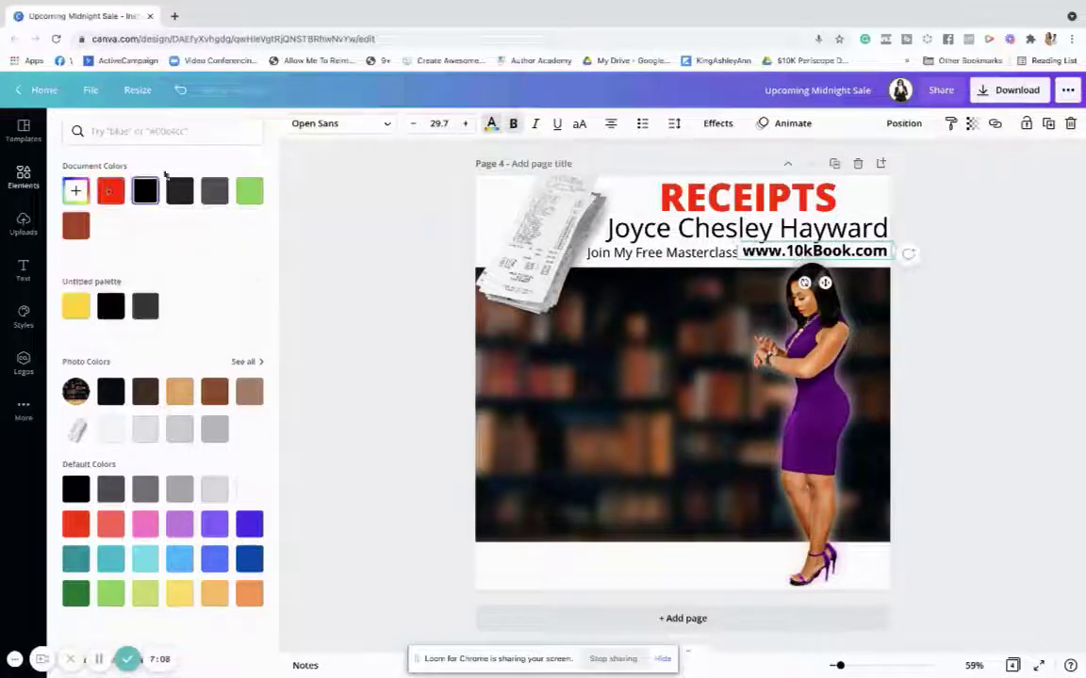
{"action": "left_click", "coordinate": [109, 191]}
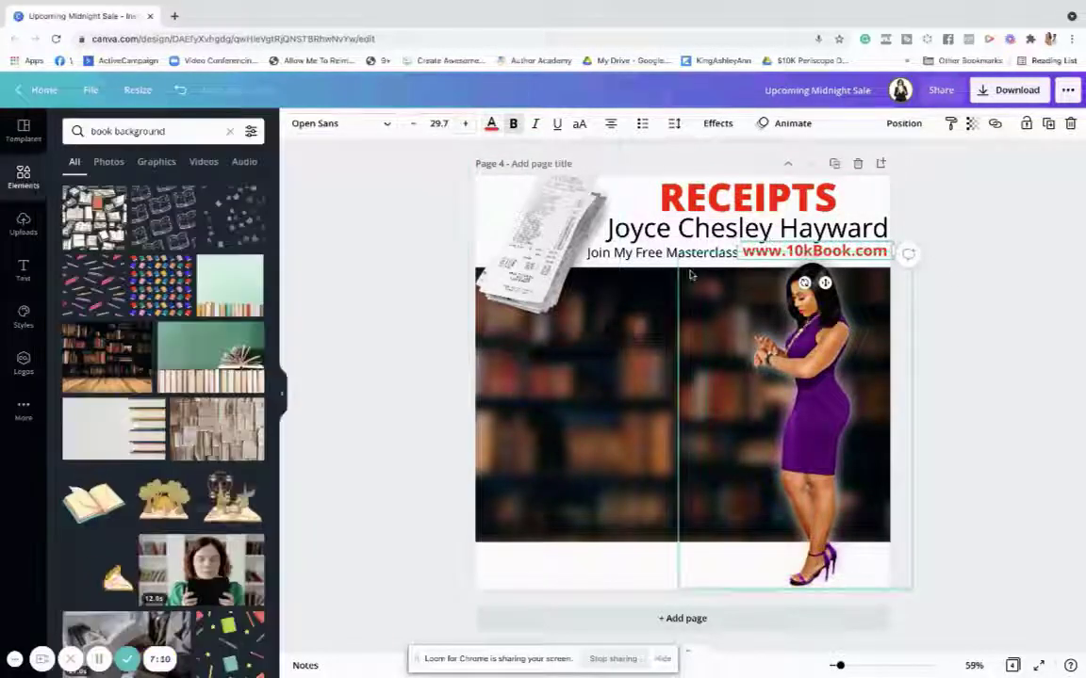
{"action": "left_click", "coordinate": [686, 256]}
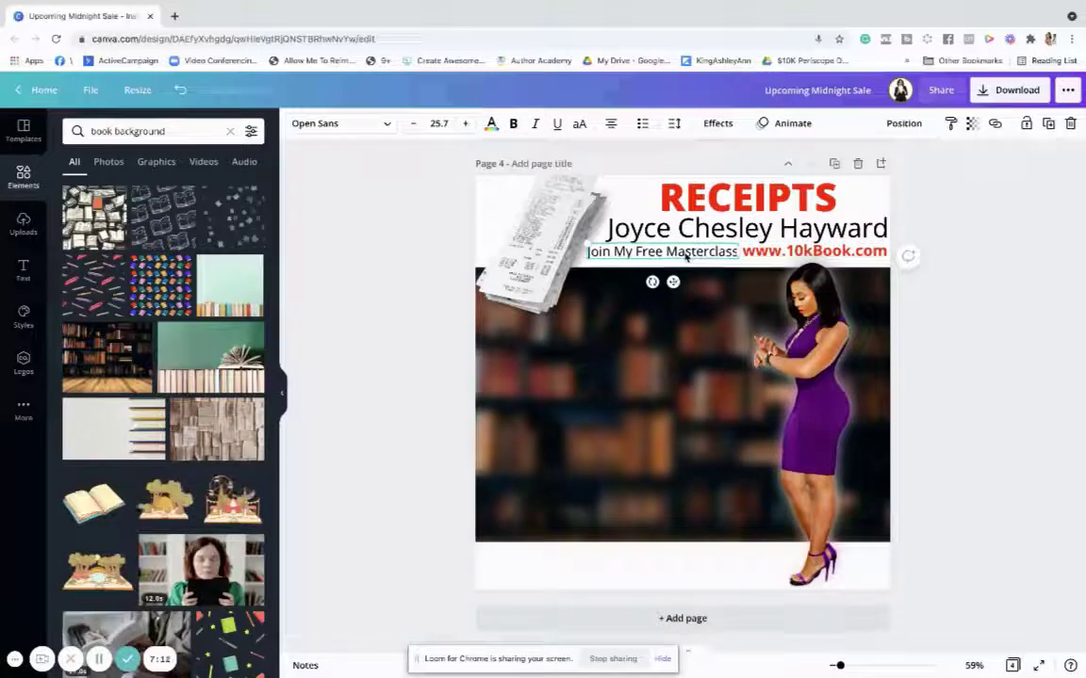
{"action": "left_click", "coordinate": [448, 248]}
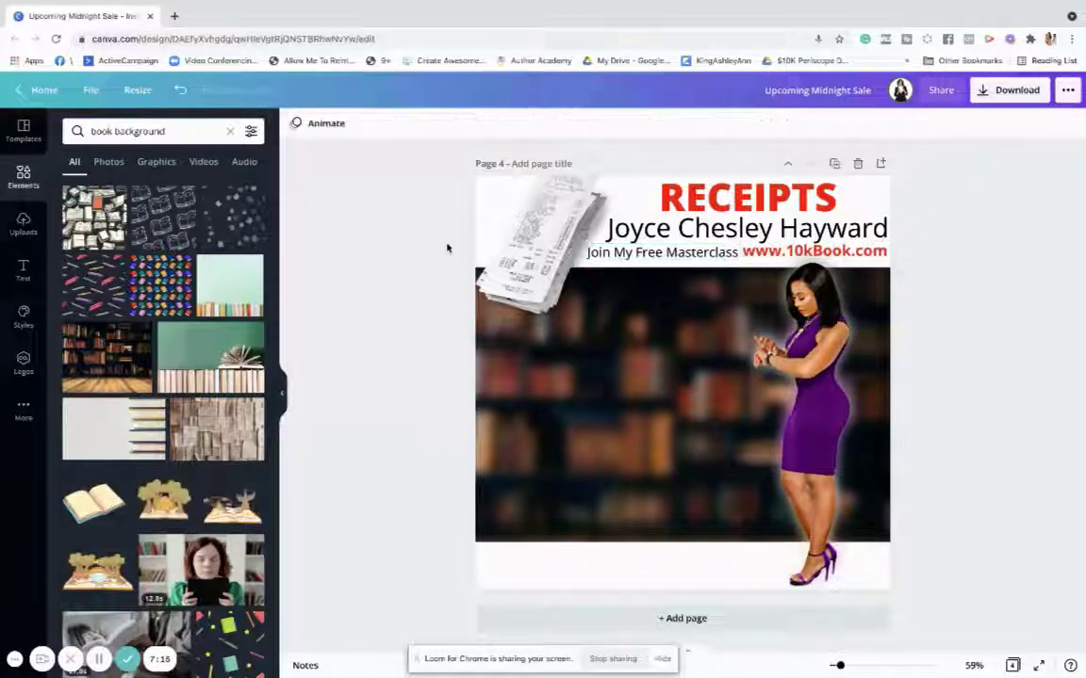
- Search Elements for 'laptop macbook' and add a silver laptop graphic to the page
{"action": "left_click", "coordinate": [24, 225]}
{"action": "left_click", "coordinate": [24, 176]}
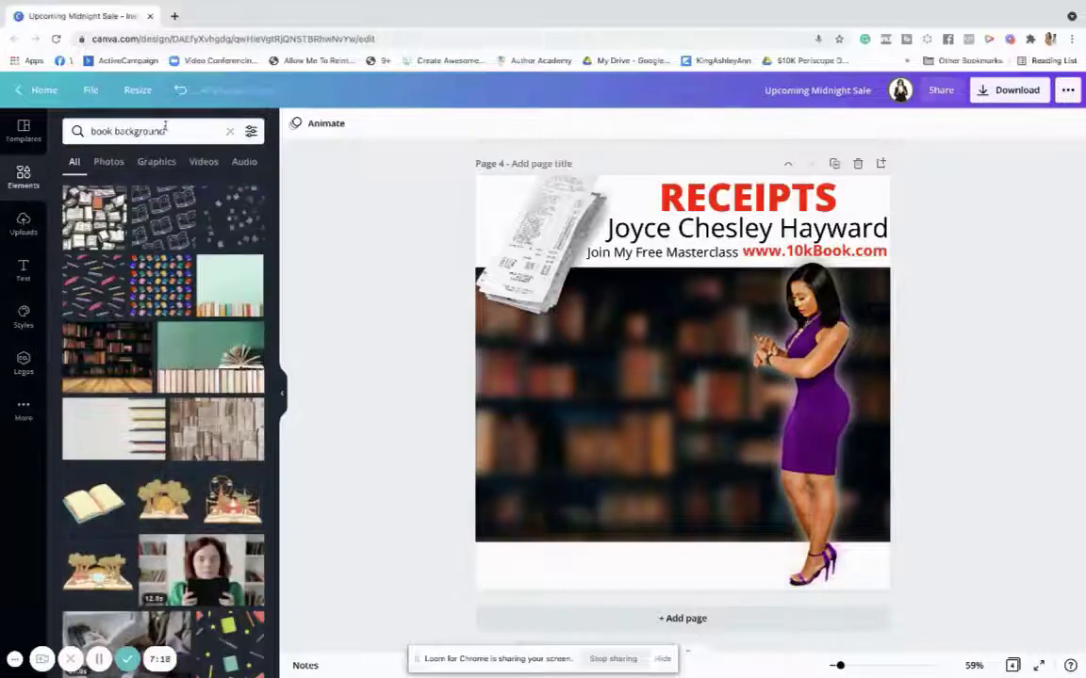
{"action": "left_click", "coordinate": [172, 131]}
{"action": "key", "text": "BackSpace"}
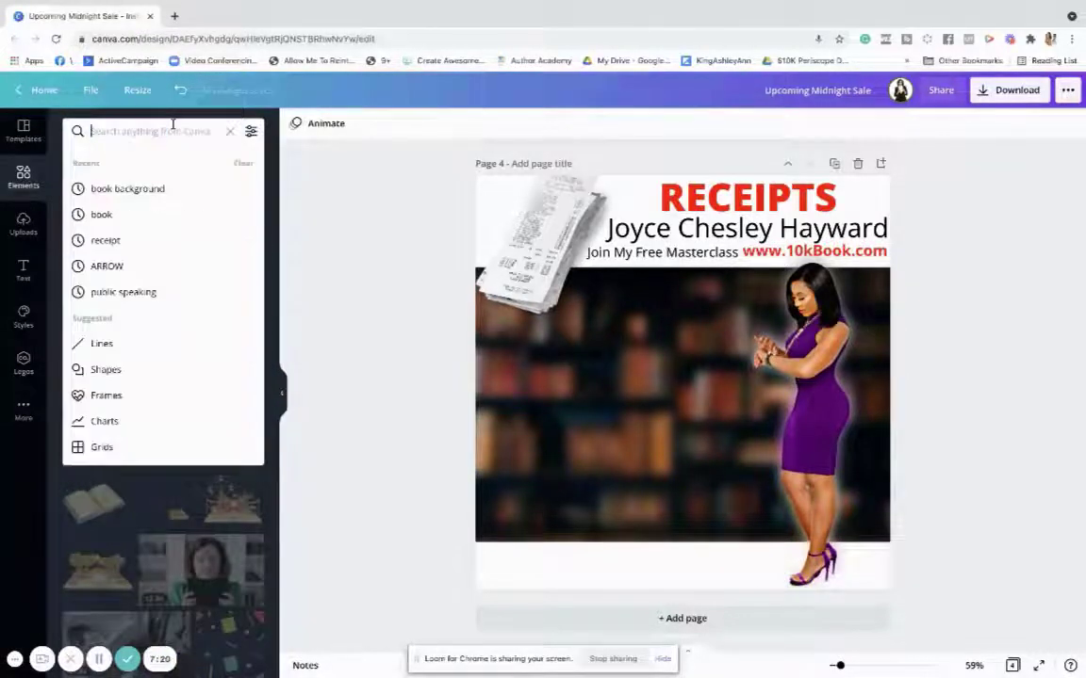
{"action": "type", "text": "laptop"}
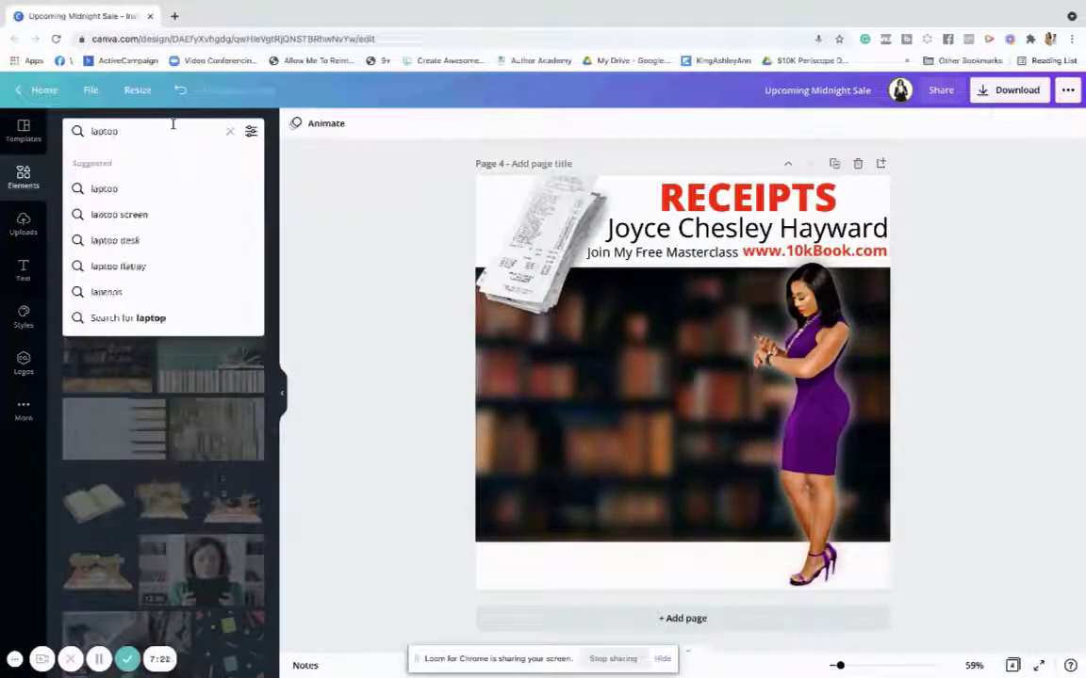
{"action": "type", "text": " ac macbook"}
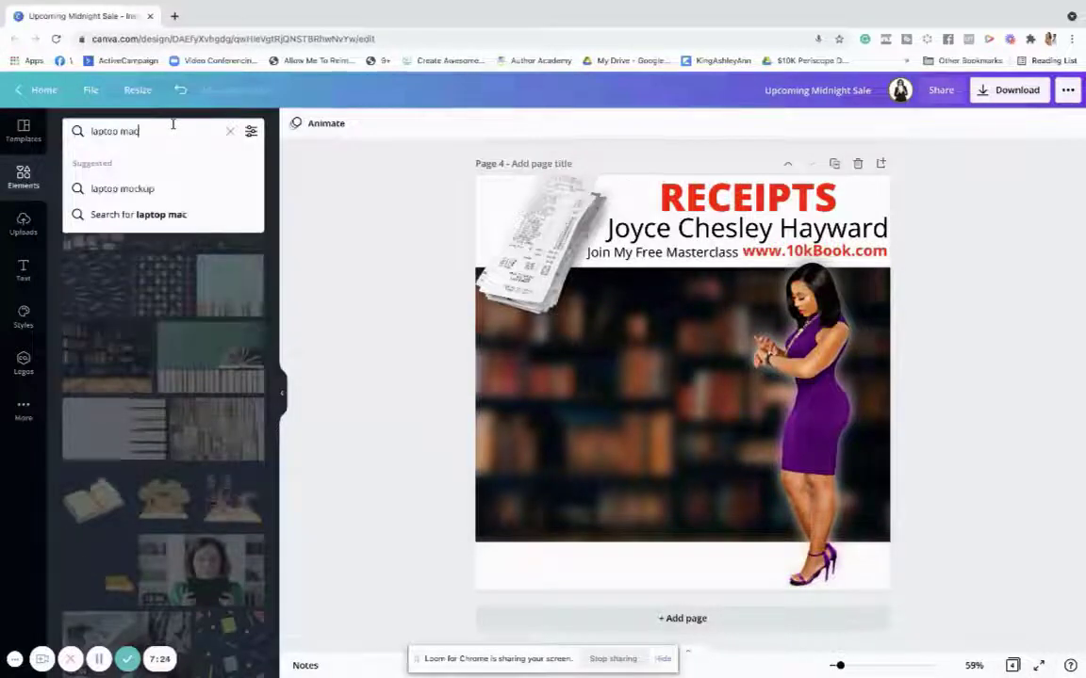
{"action": "key", "text": "Return"}
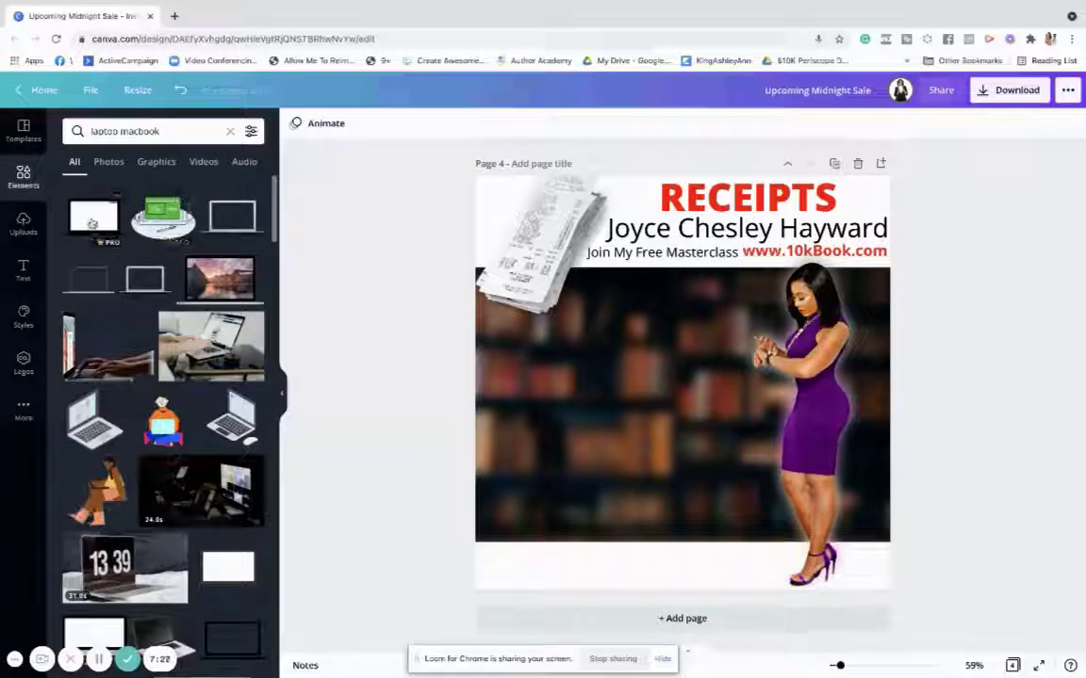
{"action": "left_click", "coordinate": [231, 218]}
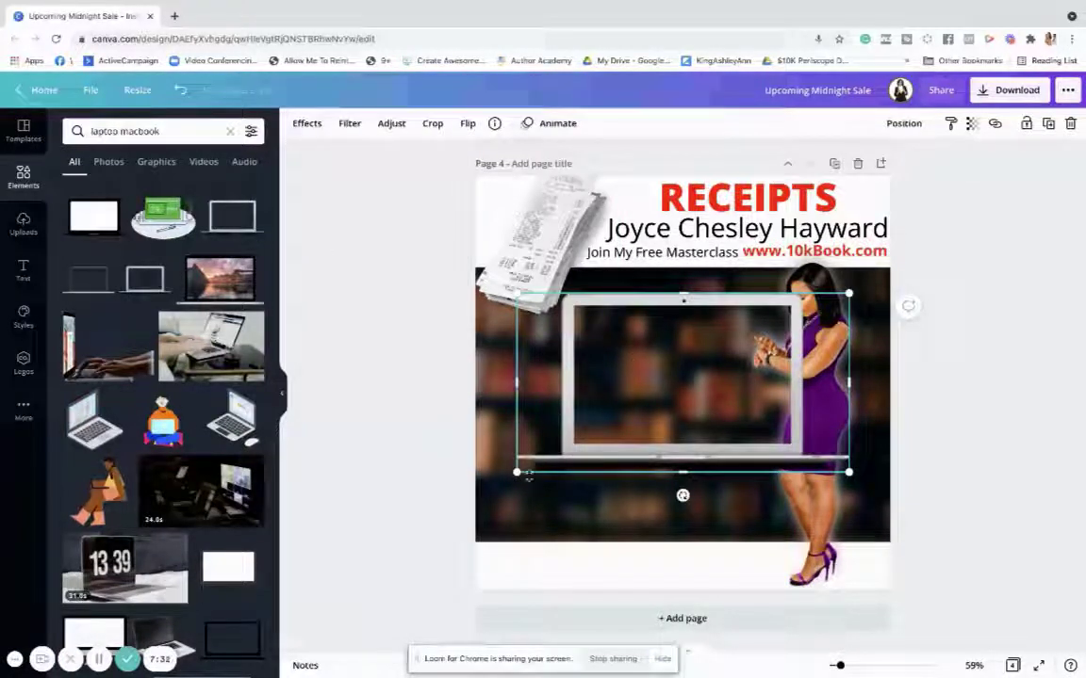
- Move the laptop graphic left over the bookshelf area
{"action": "left_click_drag", "start_coordinate": [577, 448], "coordinate": [554, 430]}
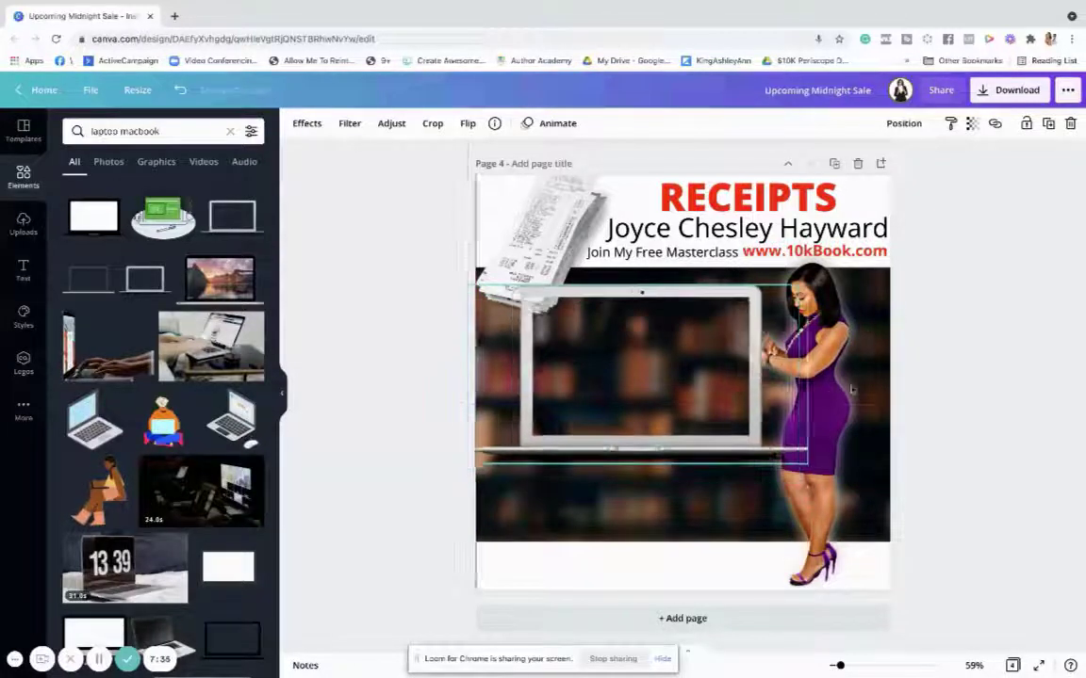
{"action": "left_click", "coordinate": [988, 403]}
{"action": "left_click_drag", "start_coordinate": [987, 404], "coordinate": [686, 614]}
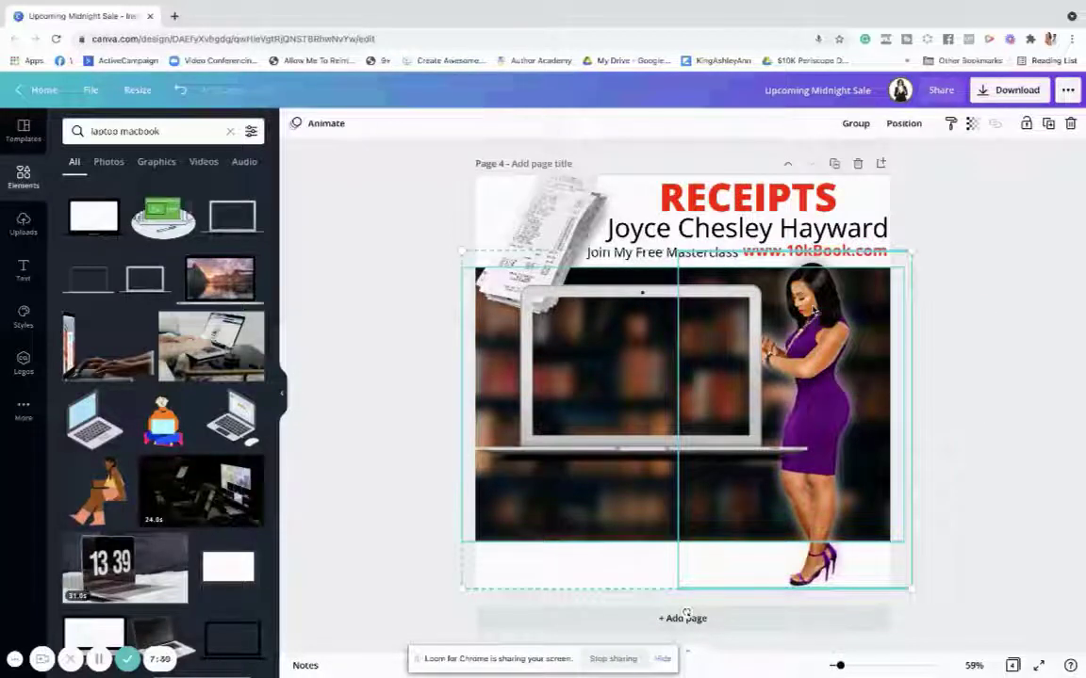
{"action": "left_click", "coordinate": [962, 310]}
{"action": "left_click", "coordinate": [801, 322]}
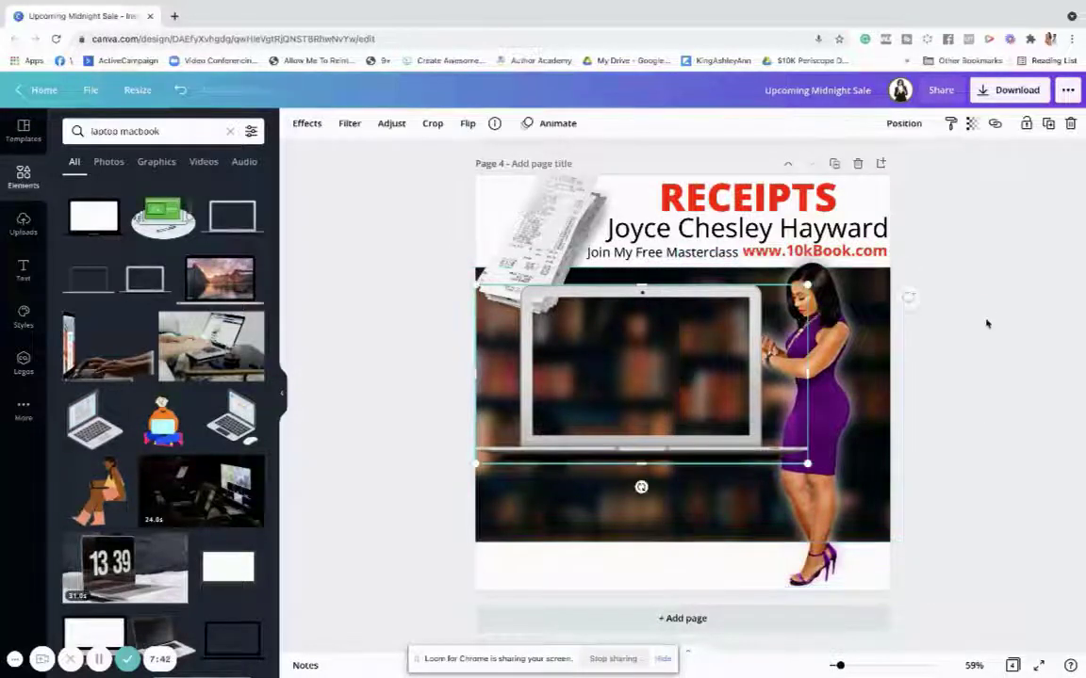
{"action": "left_click_drag", "start_coordinate": [637, 361], "coordinate": [594, 368]}
- Shift the cut-out woman slightly right, then move the laptop toward her and enlarge it
{"action": "left_click", "coordinate": [998, 426]}
{"action": "left_click_drag", "start_coordinate": [998, 426], "coordinate": [848, 382]}
{"action": "left_click", "coordinate": [1010, 569]}
{"action": "left_click_drag", "start_coordinate": [1011, 570], "coordinate": [775, 570]}
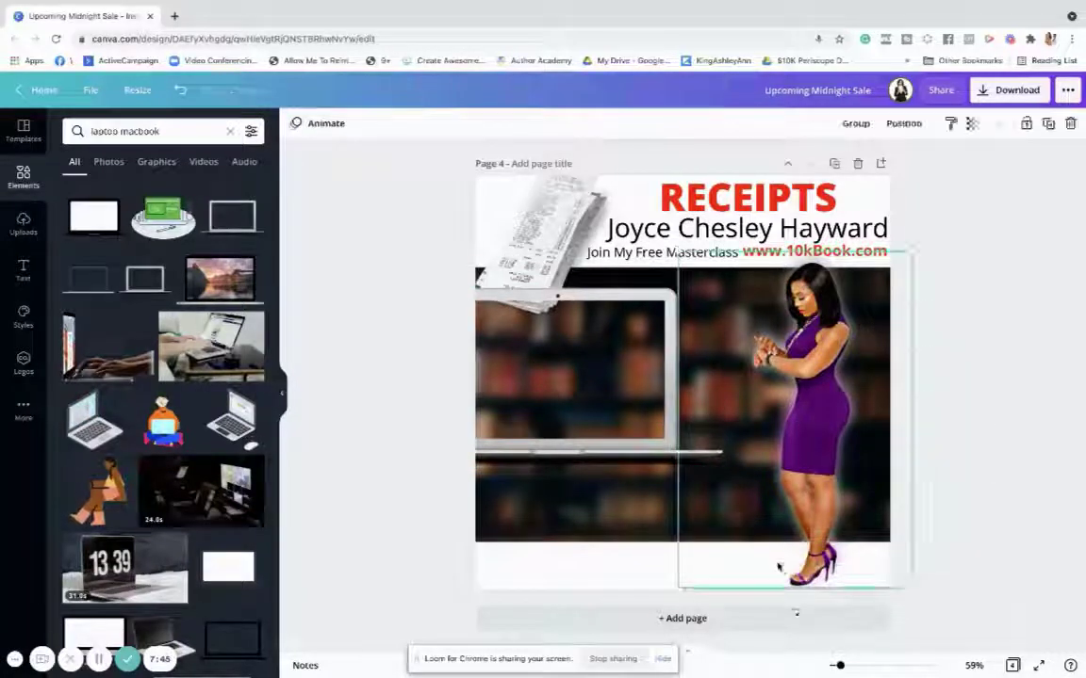
{"action": "left_click_drag", "start_coordinate": [820, 487], "coordinate": [830, 487]}
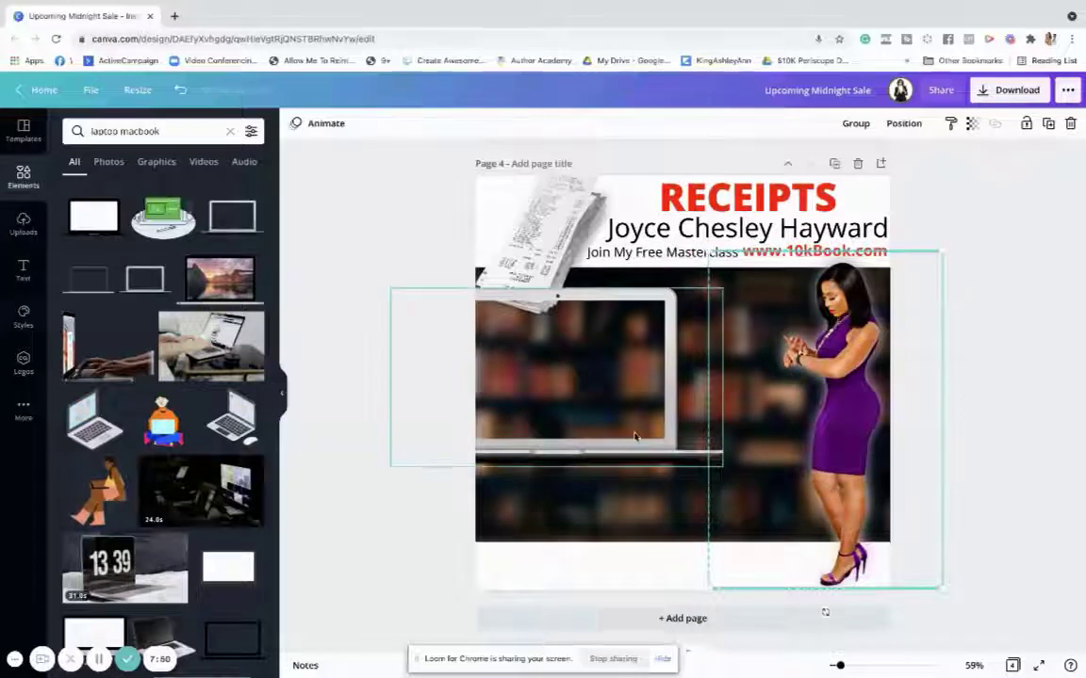
{"action": "left_click_drag", "start_coordinate": [640, 436], "coordinate": [724, 456]}
{"action": "mouse_move", "coordinate": [809, 485]}
{"action": "left_mouse_down"}
{"action": "mouse_move", "coordinate": [827, 495]}
{"action": "mouse_move", "coordinate": [816, 488]}
{"action": "left_mouse_up"}
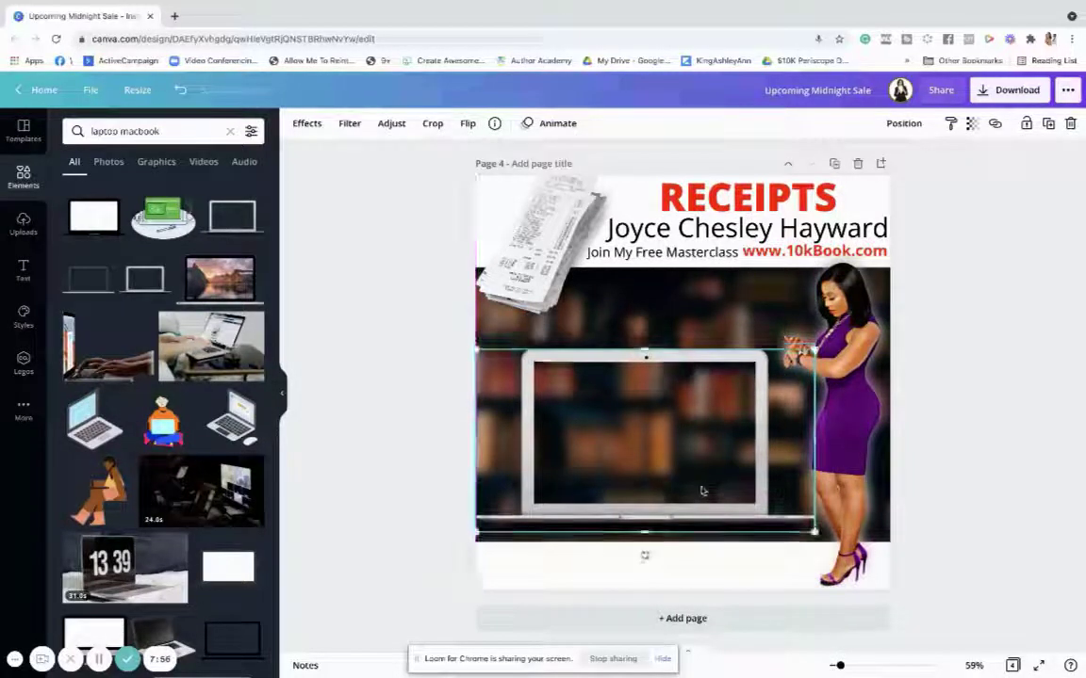
- Delete the laptop image from page 4
{"action": "scroll", "coordinate": [701, 491], "scroll_direction": "up", "scroll_amount": 5}
{"action": "scroll", "coordinate": [701, 491], "scroll_direction": "up", "scroll_amount": 5}
{"action": "scroll", "coordinate": [702, 491], "scroll_direction": "down", "scroll_amount": 10}
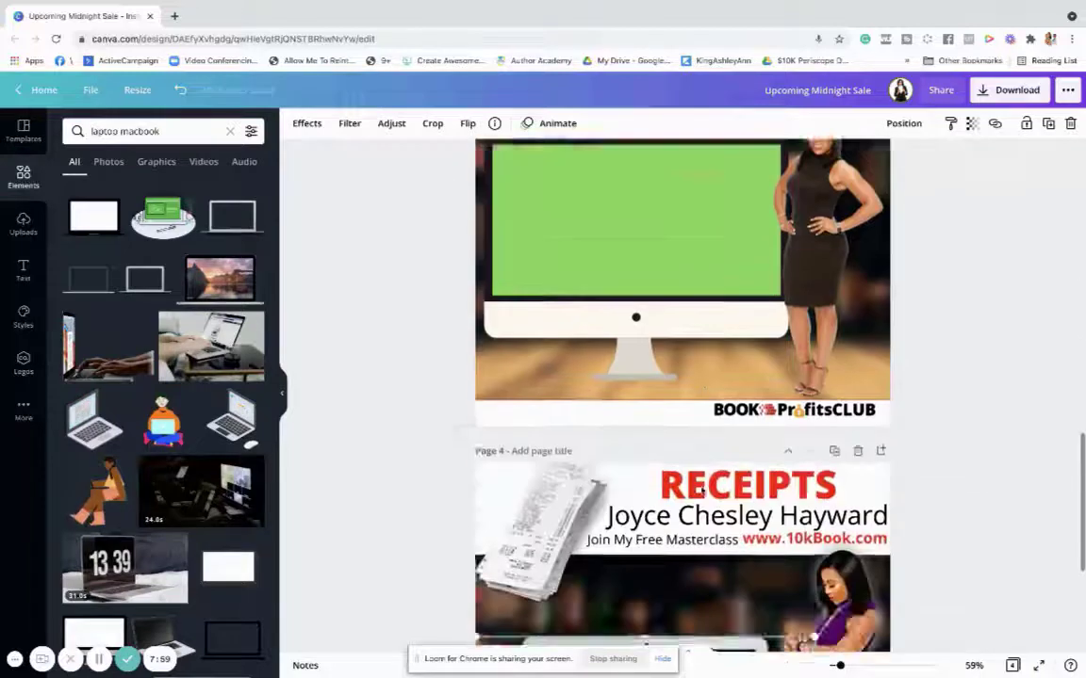
{"action": "scroll", "coordinate": [701, 491], "scroll_direction": "down", "scroll_amount": 1}
{"action": "key", "text": "Delete"}
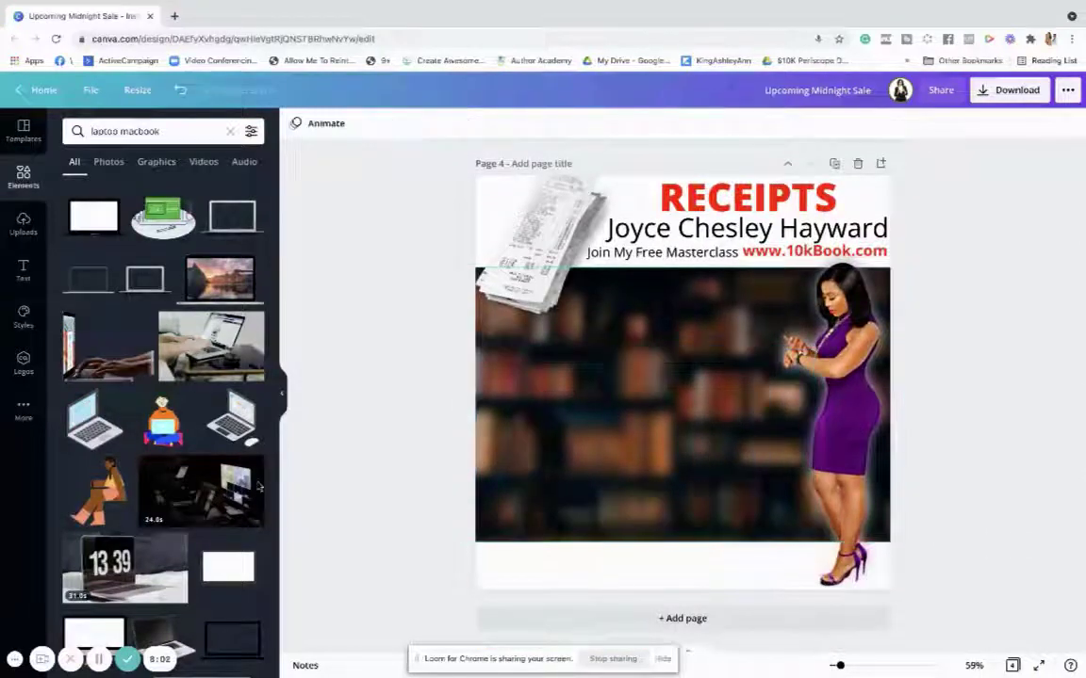
- Select the iMac image under the green screen on page 3, then return to page 4
{"action": "scroll", "coordinate": [560, 176], "scroll_direction": "up", "scroll_amount": 5}
{"action": "left_click", "coordinate": [574, 443]}
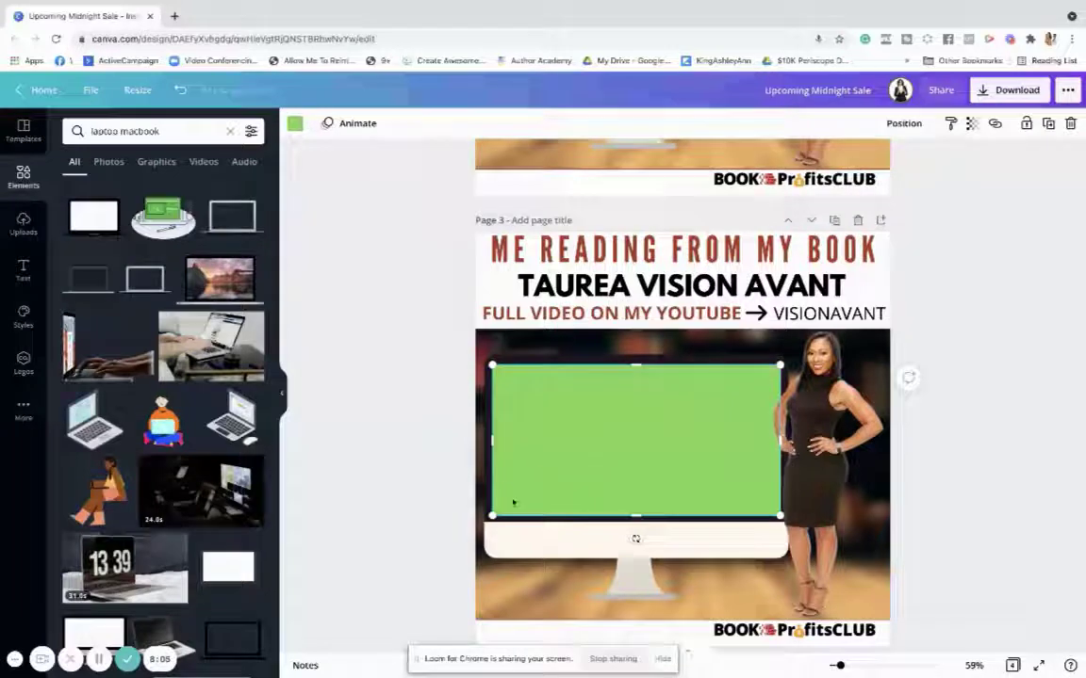
{"action": "left_click", "coordinate": [513, 548]}
{"action": "scroll", "coordinate": [566, 471], "scroll_direction": "down", "scroll_amount": 5}
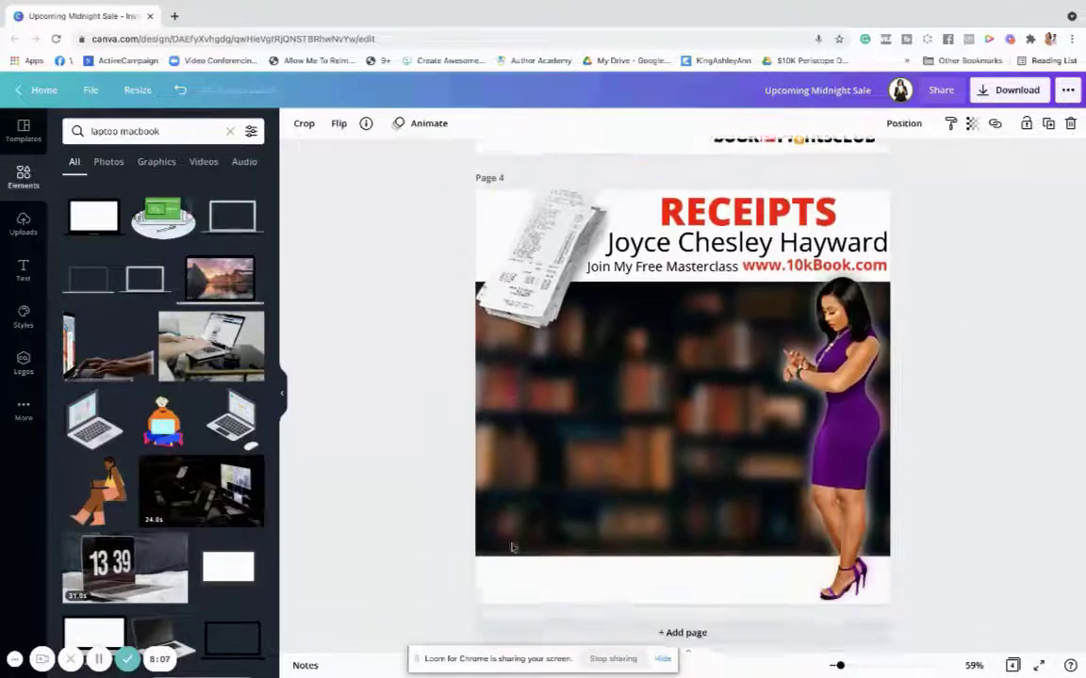
{"action": "left_click", "coordinate": [588, 477]}
- Paste the iMac onto page 4 and send it one layer back behind the woman
{"action": "key", "text": "ctrl+v"}
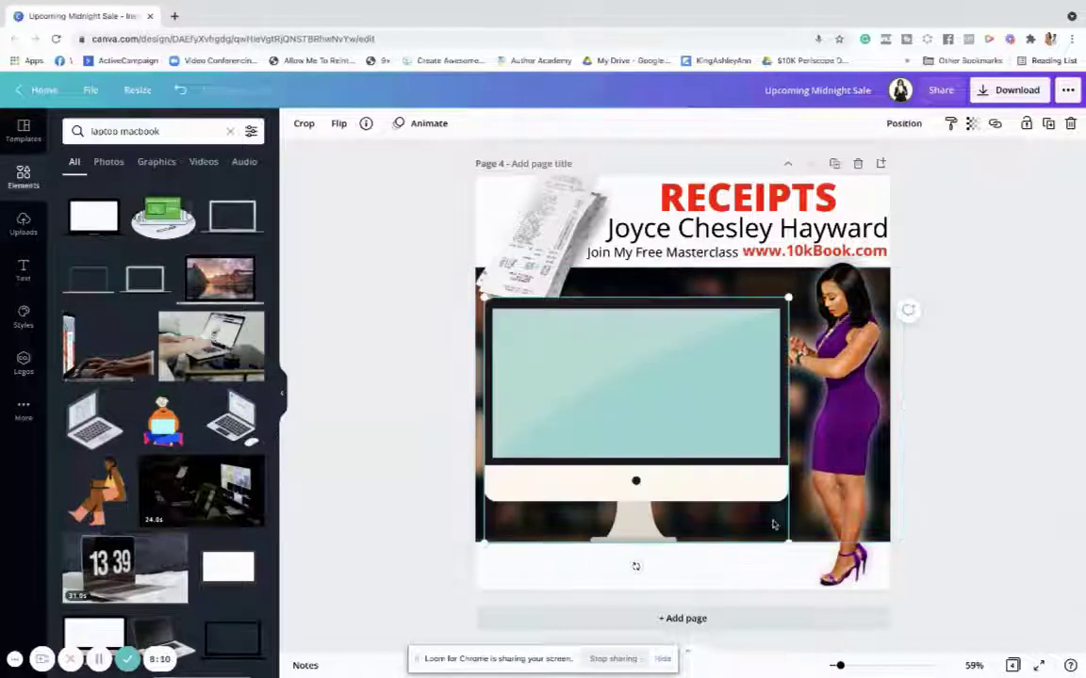
{"action": "left_click", "coordinate": [853, 388]}
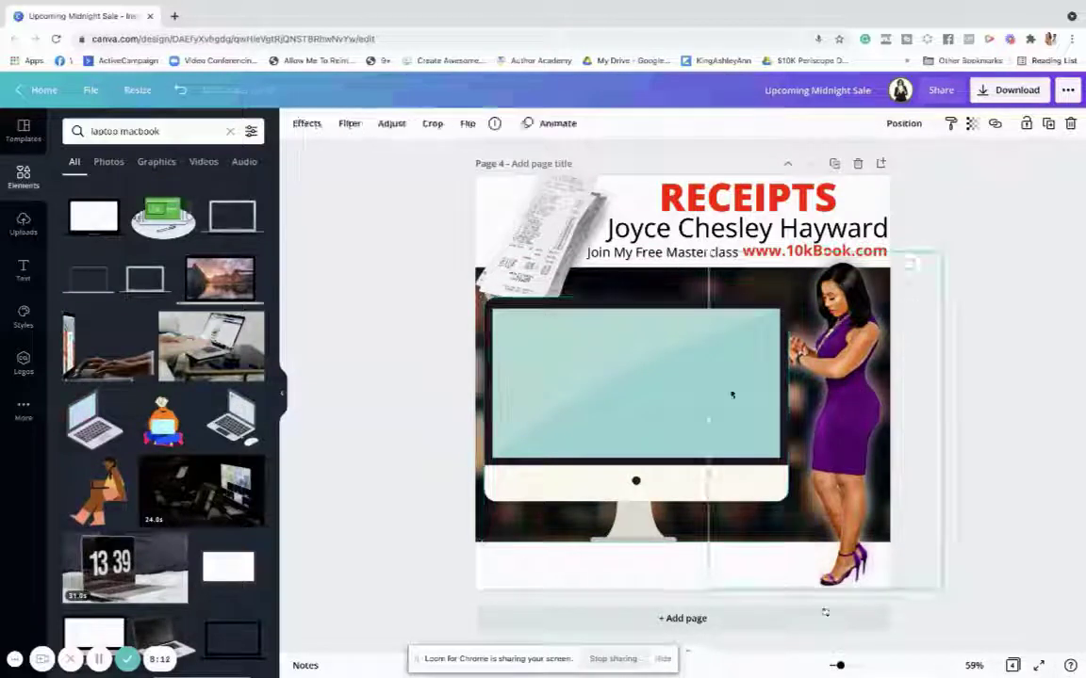
{"action": "left_click", "coordinate": [666, 490]}
{"action": "left_click", "coordinate": [902, 121]}
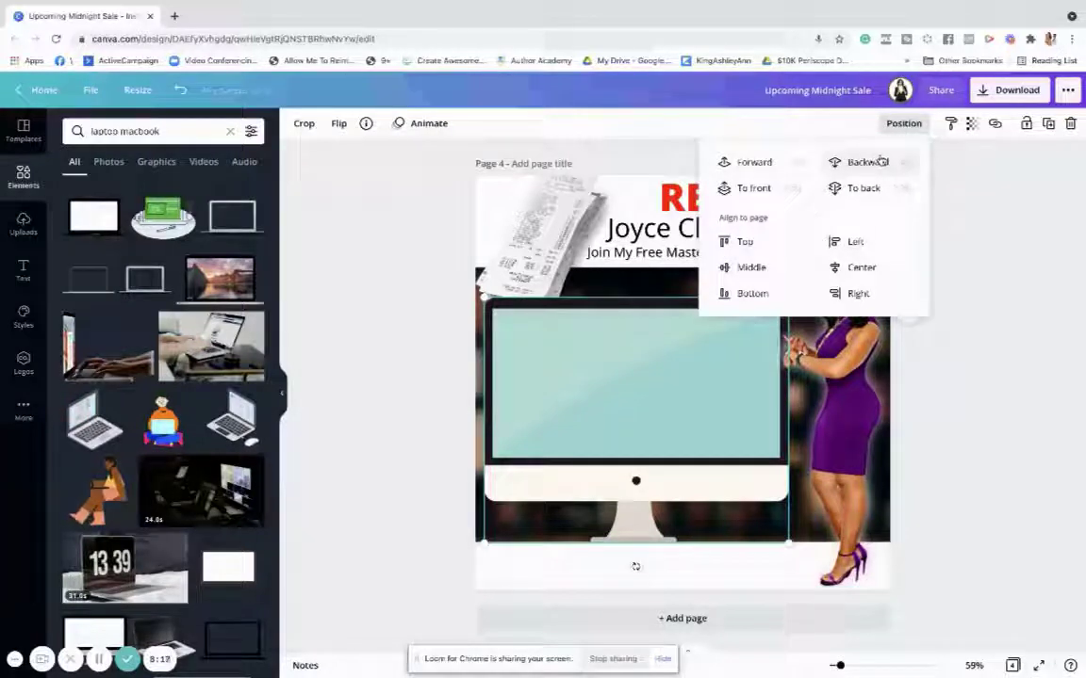
{"action": "left_click", "coordinate": [977, 250]}
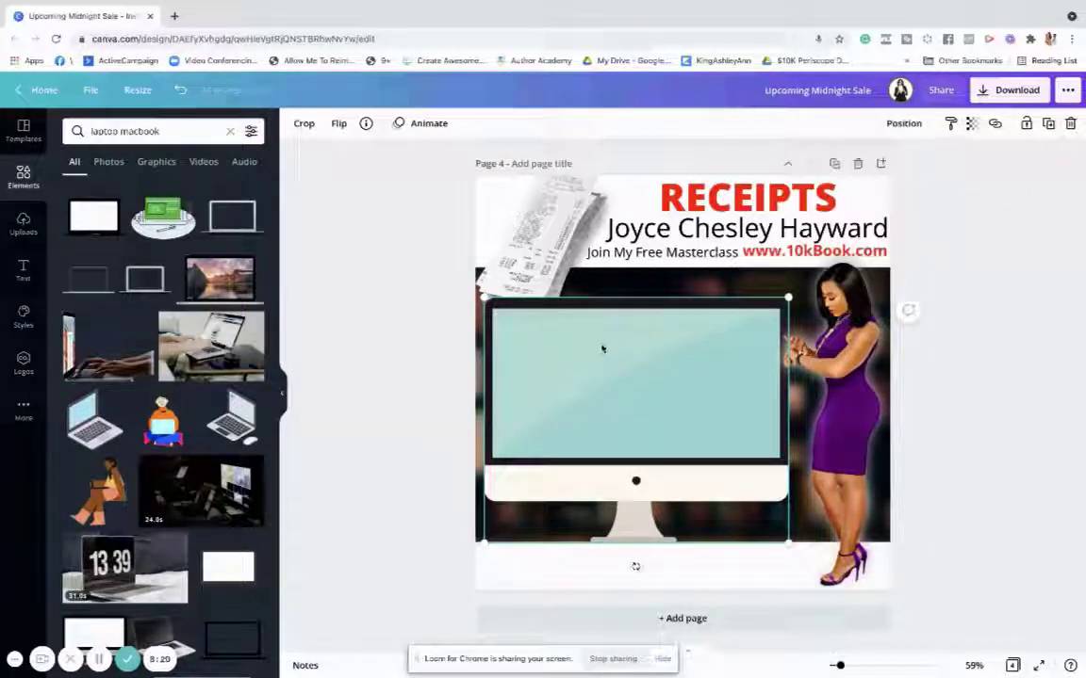
- Check the iMac's layering behind the woman and clear the 'laptop macbook' search
{"action": "left_click", "coordinate": [431, 333]}
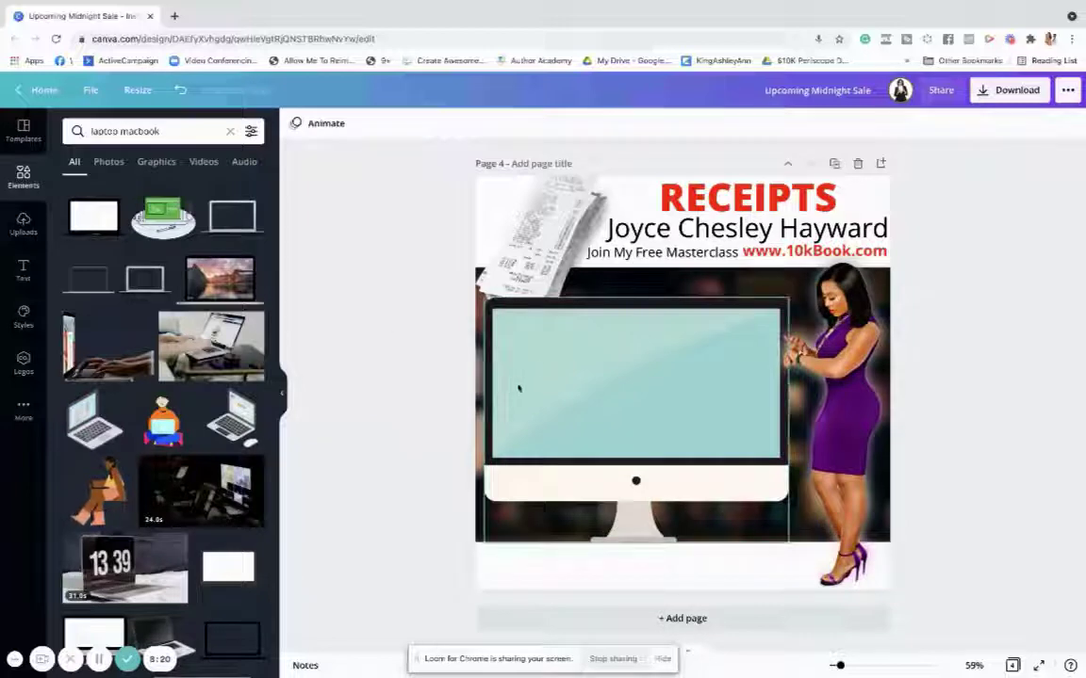
{"action": "left_click", "coordinate": [542, 371]}
{"action": "left_click", "coordinate": [430, 307]}
{"action": "scroll", "coordinate": [450, 317], "scroll_direction": "up", "scroll_amount": 5}
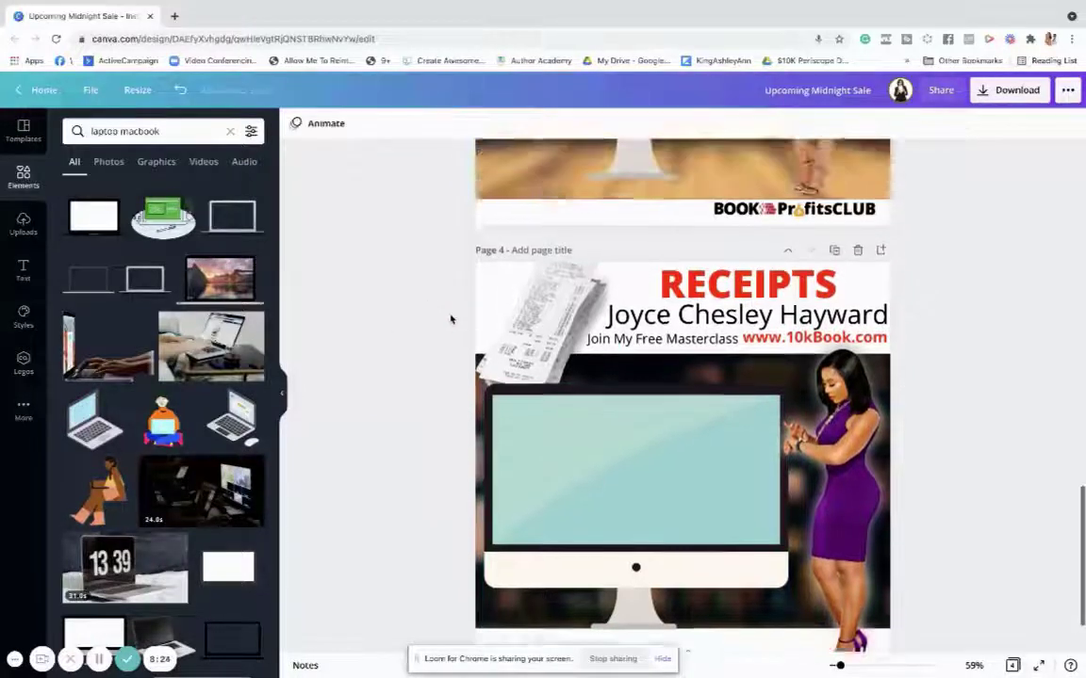
{"action": "scroll", "coordinate": [598, 347], "scroll_direction": "down", "scroll_amount": 5}
{"action": "left_click", "coordinate": [599, 347]}
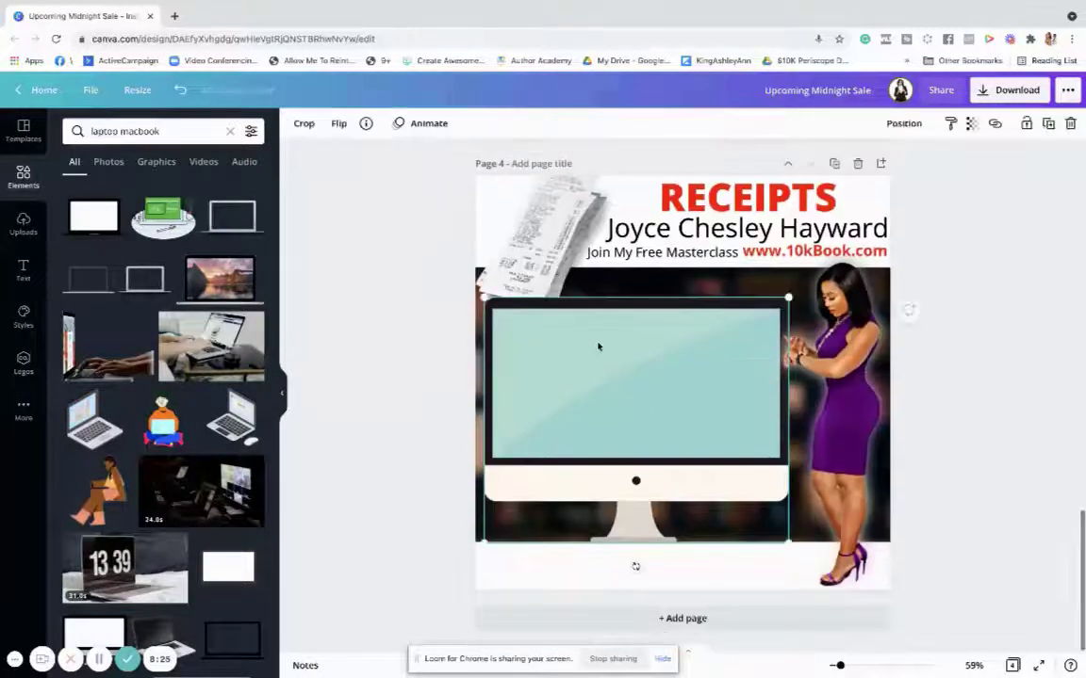
{"action": "left_click", "coordinate": [283, 238]}
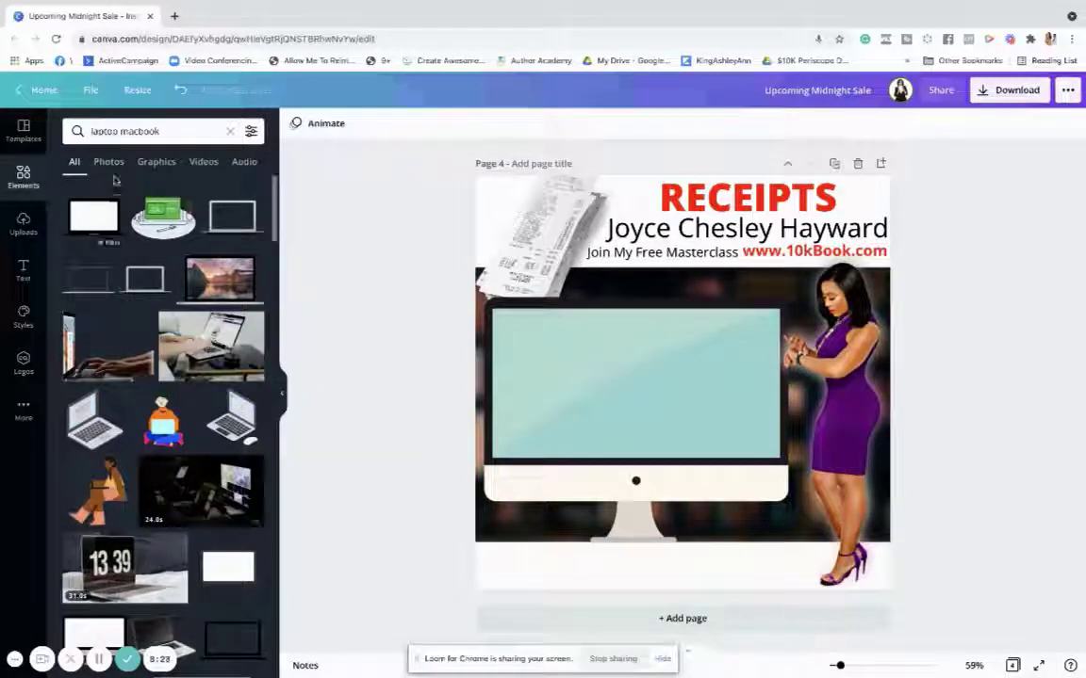
{"action": "left_click", "coordinate": [231, 132]}
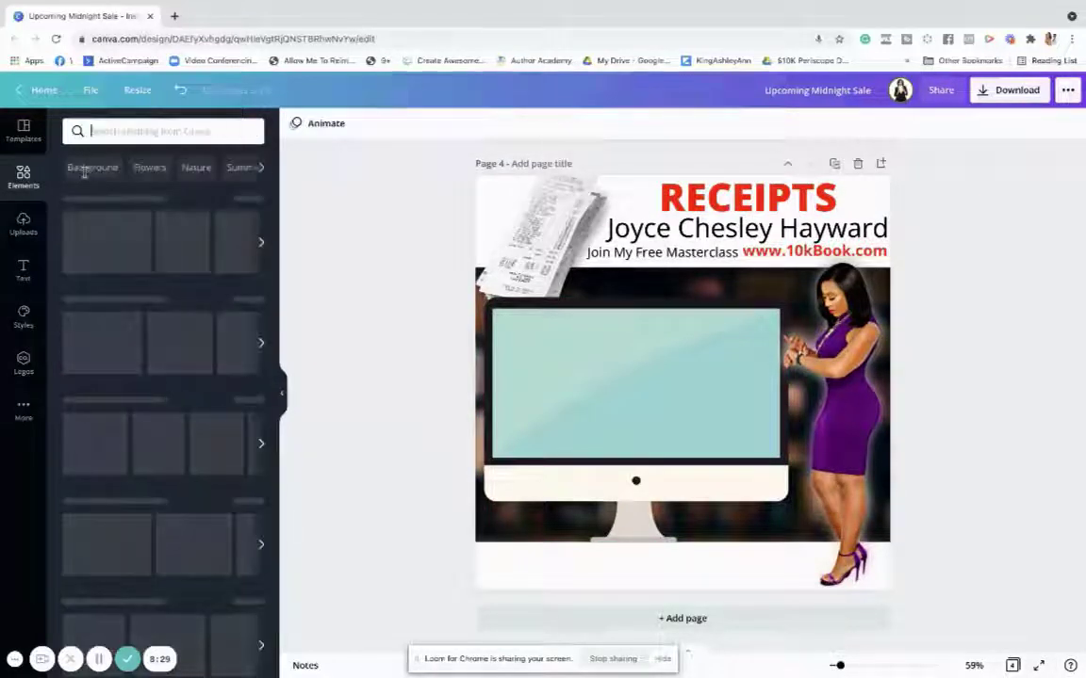
- Add a square shape and stretch it over the iMac's screen area
{"action": "left_click", "coordinate": [122, 321]}
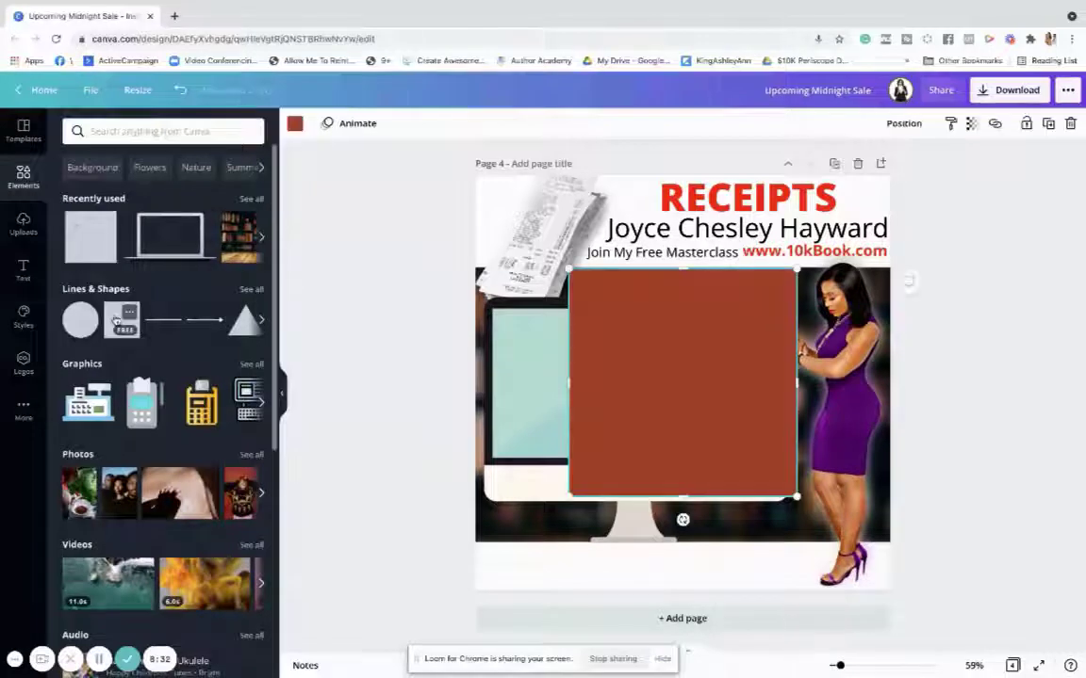
{"action": "left_click_drag", "start_coordinate": [620, 339], "coordinate": [550, 381]}
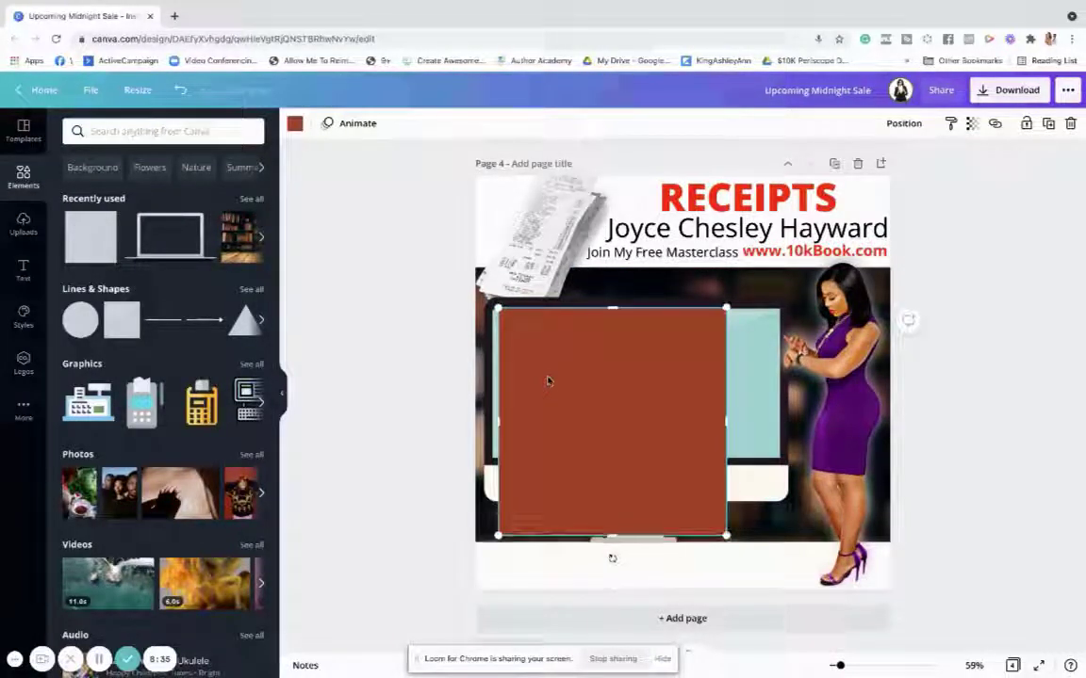
{"action": "left_click_drag", "start_coordinate": [495, 421], "coordinate": [492, 419]}
{"action": "left_click_drag", "start_coordinate": [729, 419], "coordinate": [774, 426]}
{"action": "left_click_drag", "start_coordinate": [627, 534], "coordinate": [633, 456]}
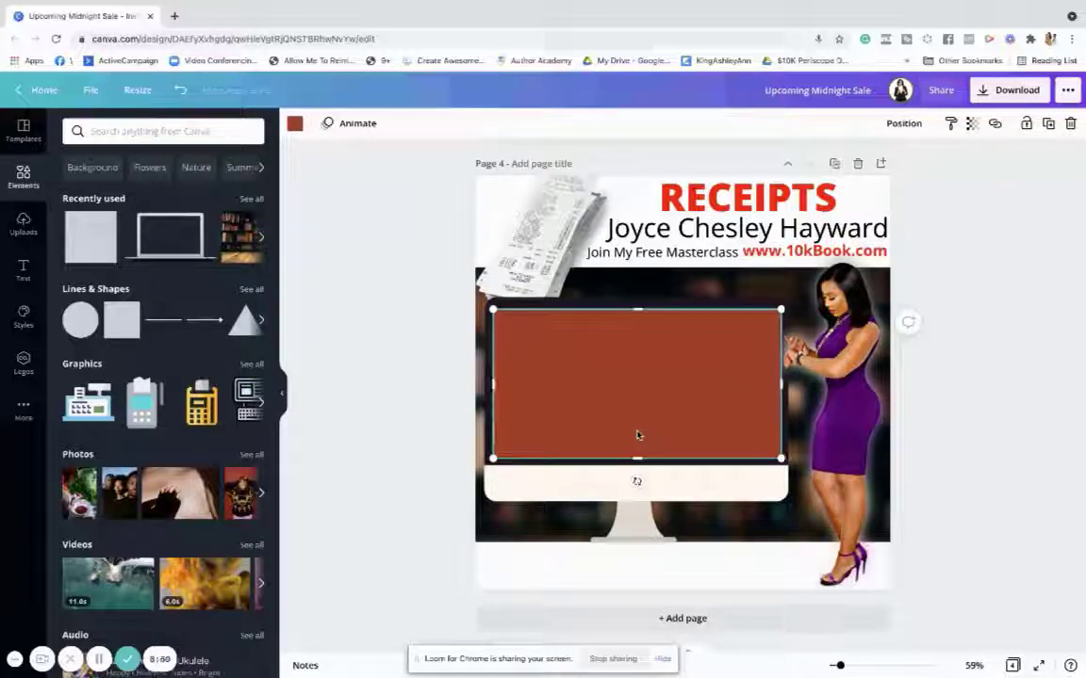
- Fine-tune the rectangle's top and left edges to fit the monitor screen
{"action": "left_click", "coordinate": [467, 365]}
{"action": "left_click", "coordinate": [606, 376]}
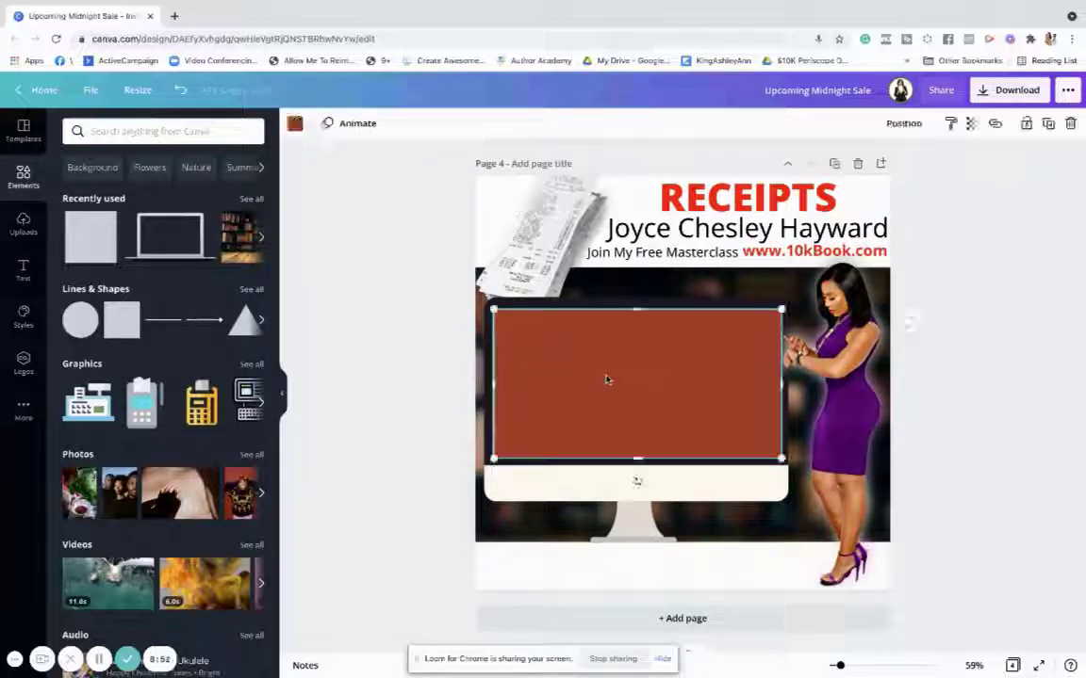
{"action": "left_click", "coordinate": [455, 354]}
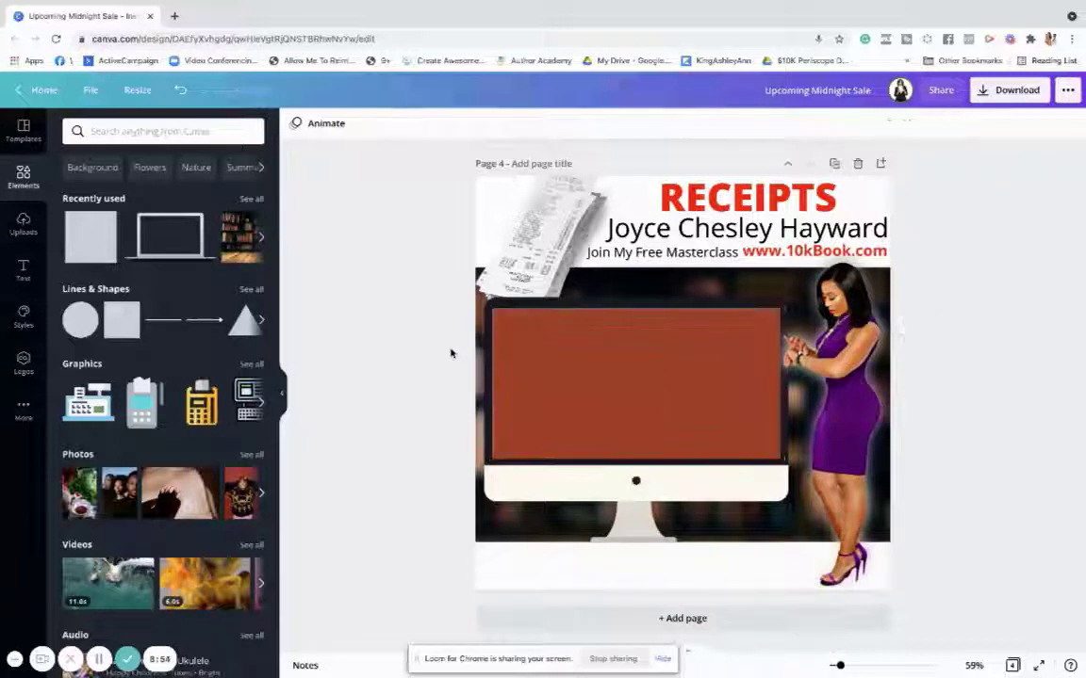
{"action": "left_click", "coordinate": [647, 345]}
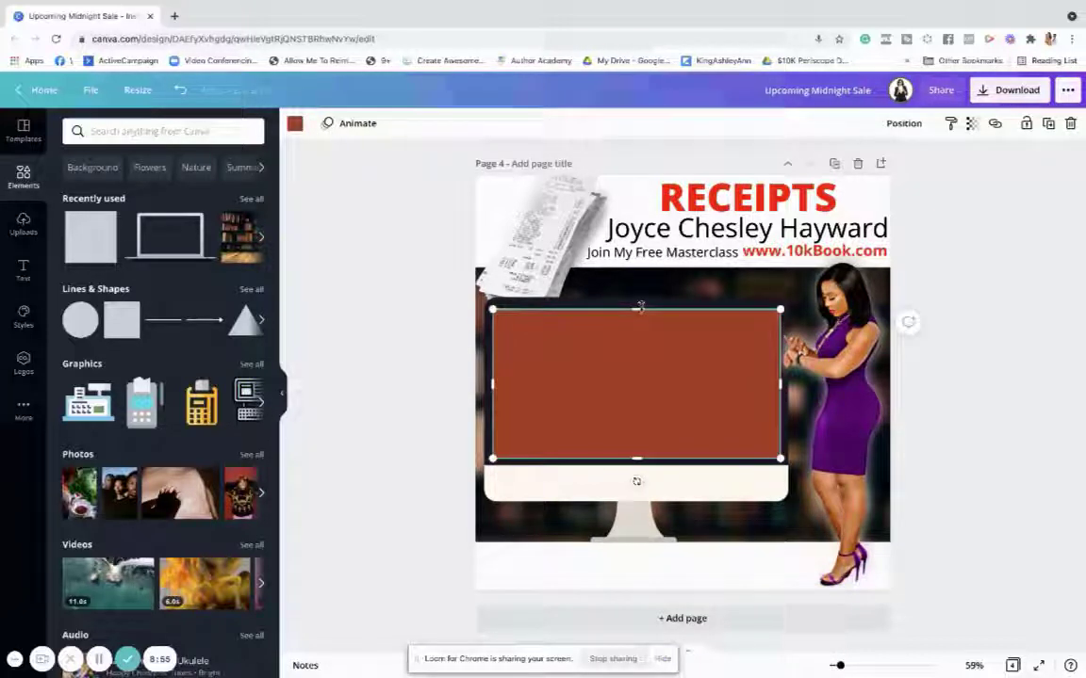
{"action": "left_click_drag", "start_coordinate": [640, 308], "coordinate": [641, 305]}
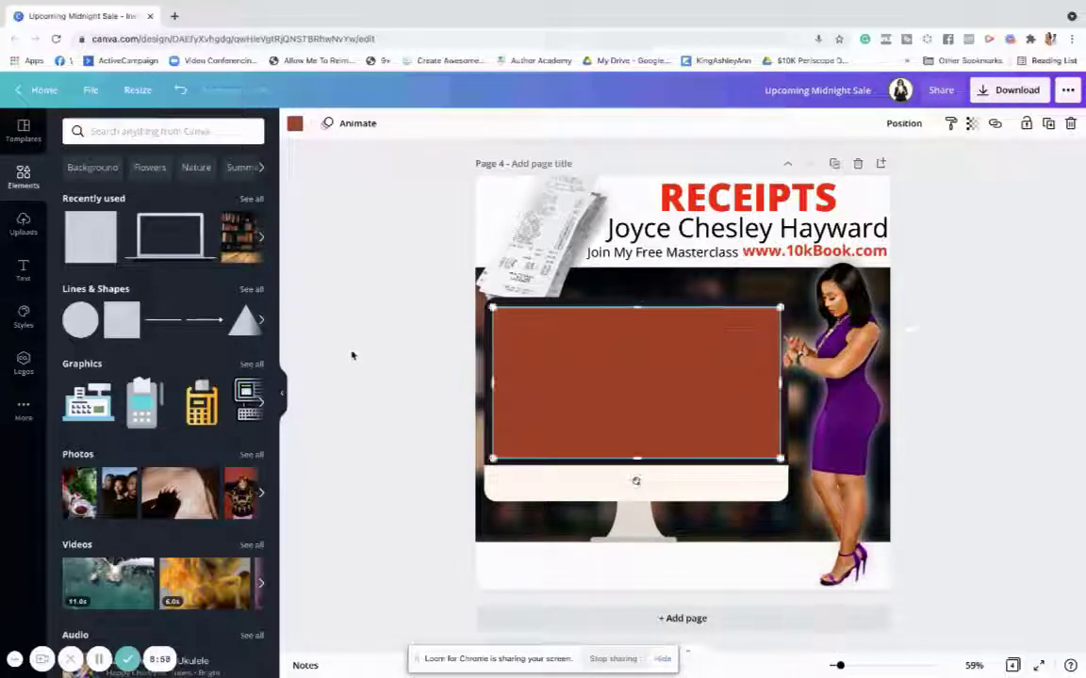
{"action": "left_click", "coordinate": [319, 322]}
{"action": "left_click", "coordinate": [514, 372]}
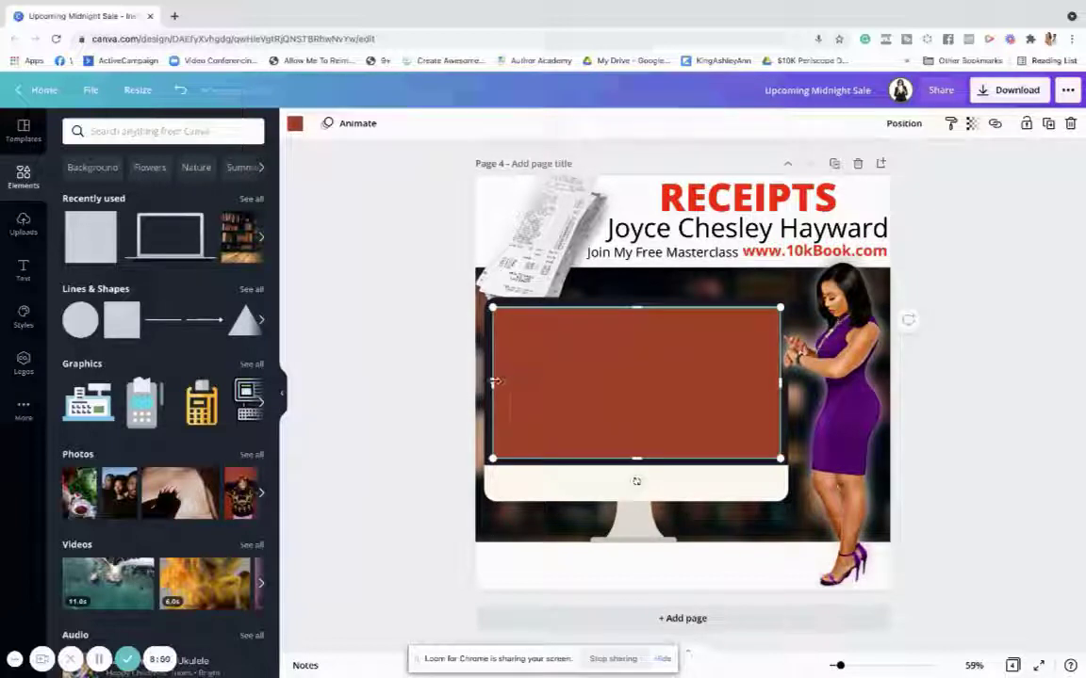
{"action": "left_click_drag", "start_coordinate": [491, 381], "coordinate": [490, 381]}
{"action": "left_click", "coordinate": [415, 380]}
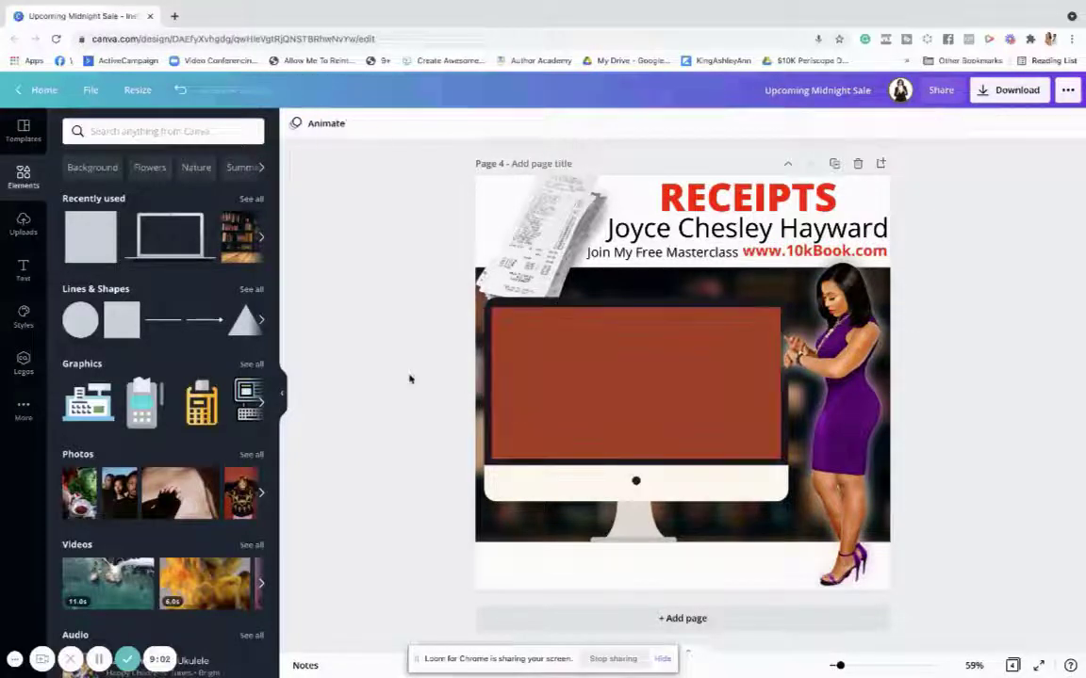
{"action": "left_click", "coordinate": [596, 347]}
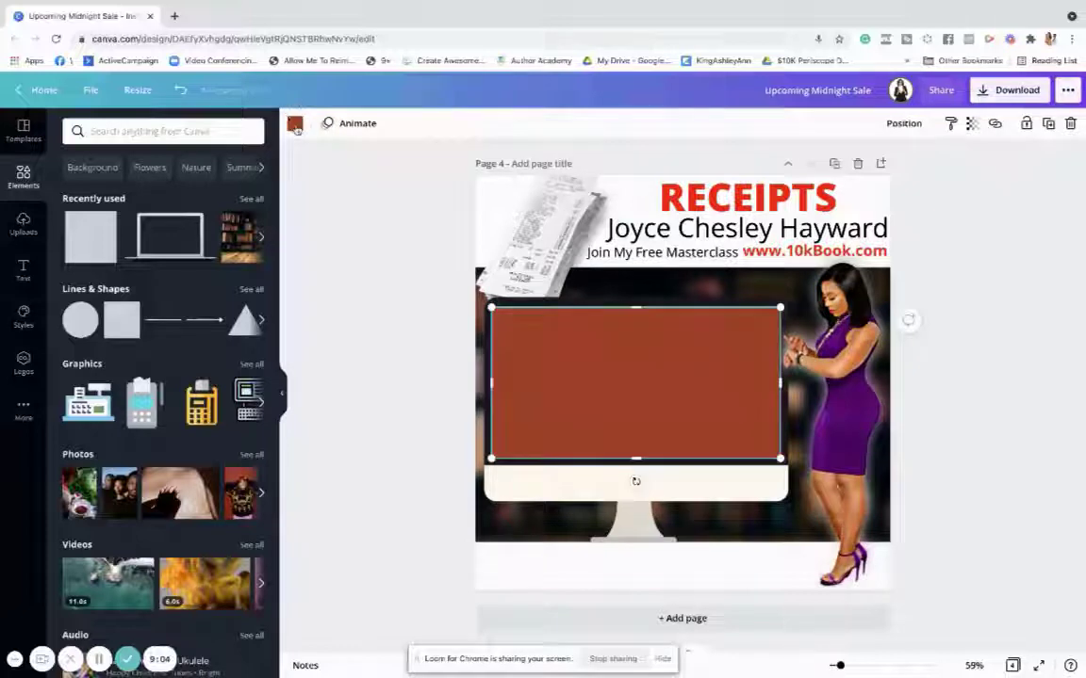
- Change the rectangle's fill to a bright green custom colour
{"action": "left_click", "coordinate": [295, 124]}
{"action": "left_click", "coordinate": [78, 190]}
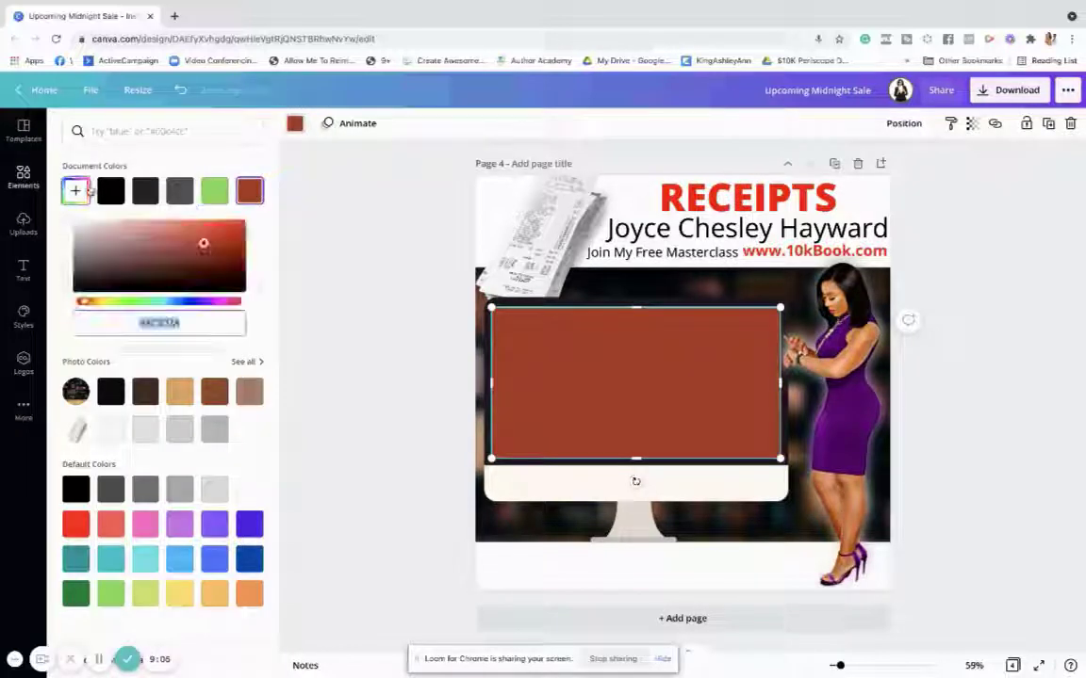
{"action": "left_click", "coordinate": [132, 304]}
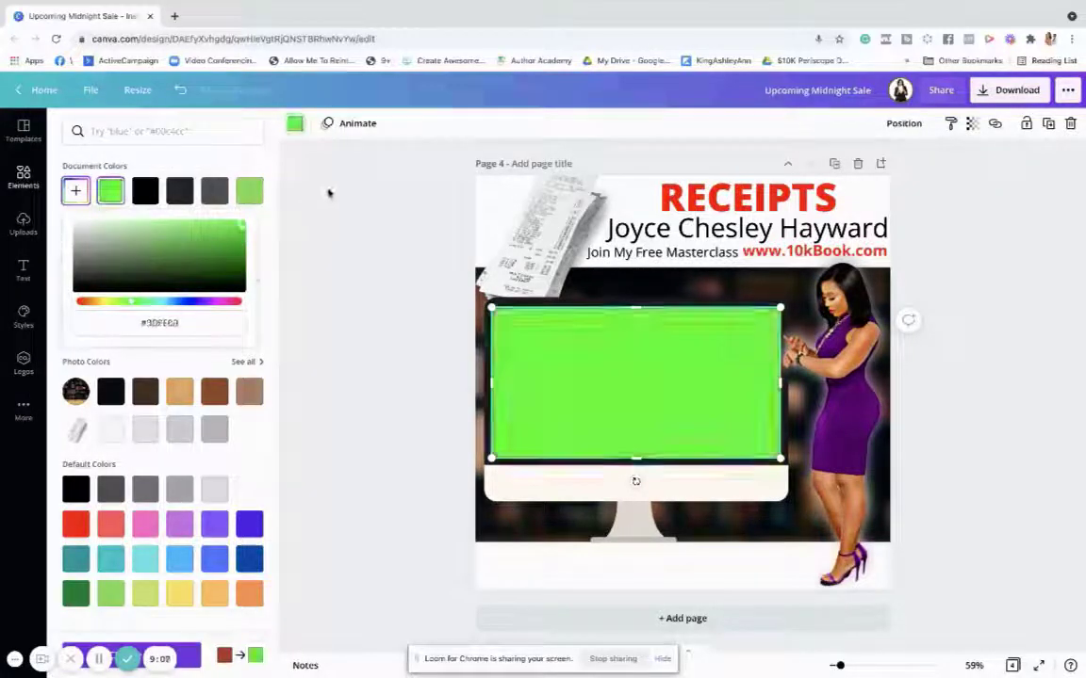
{"action": "left_click", "coordinate": [347, 224]}
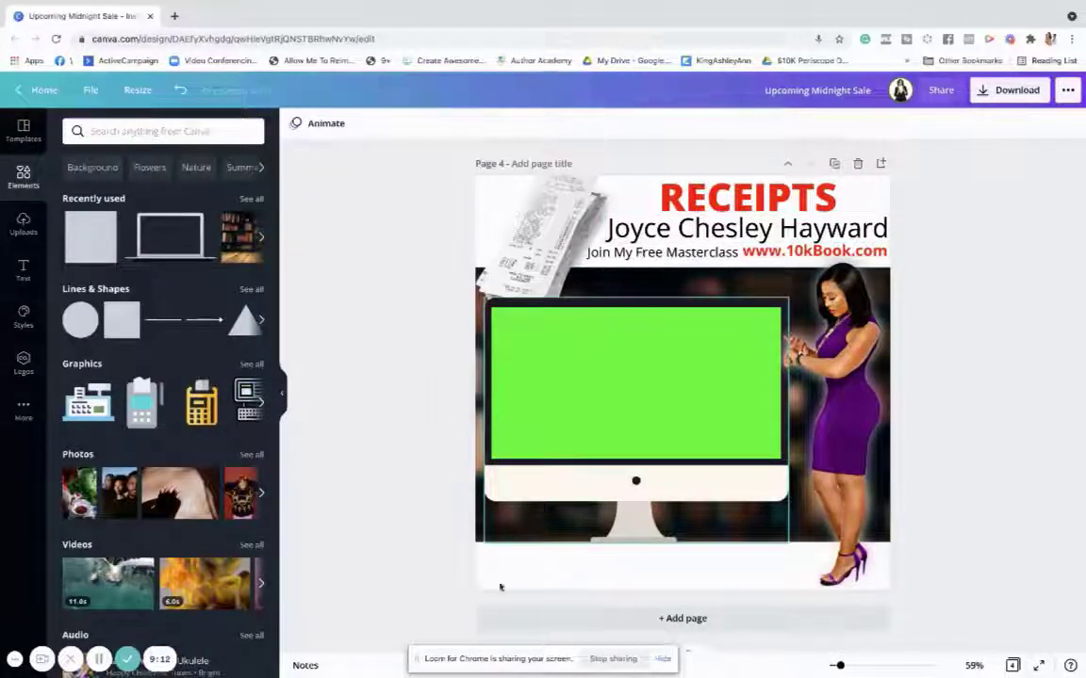
- Copy the BOOK ProfitsCLUB logo from page 3 onto Page 4's bottom-left corner
{"action": "scroll", "coordinate": [583, 558], "scroll_direction": "up", "scroll_amount": 2}
{"action": "scroll", "coordinate": [584, 558], "scroll_direction": "up", "scroll_amount": 4}
{"action": "scroll", "coordinate": [584, 558], "scroll_direction": "down", "scroll_amount": 6}
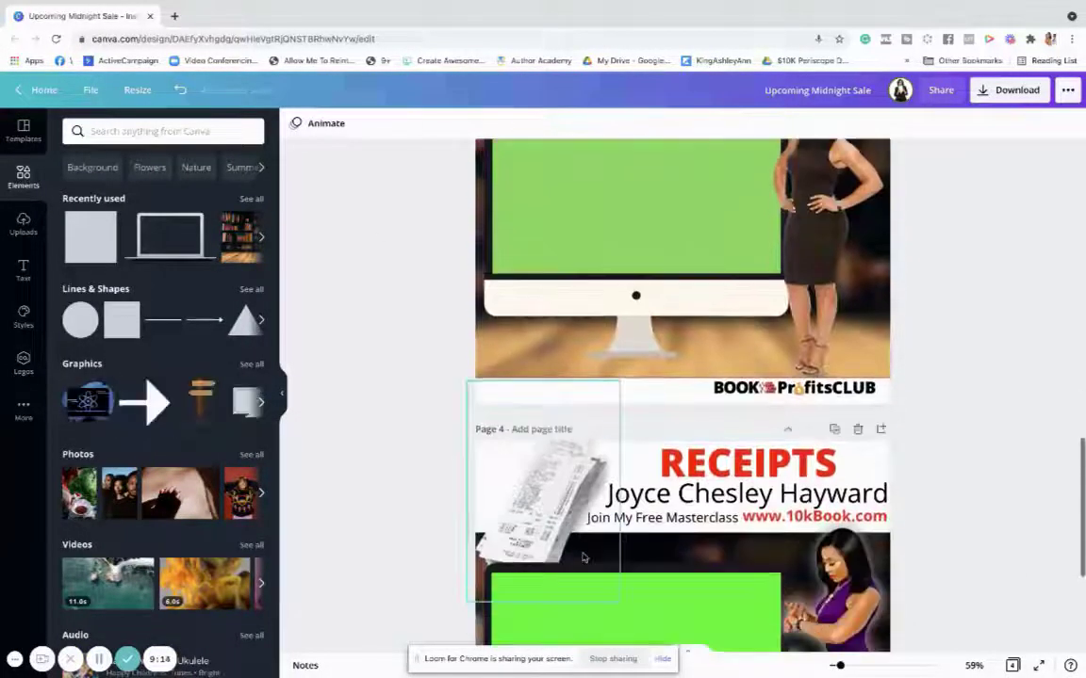
{"action": "scroll", "coordinate": [754, 456], "scroll_direction": "up", "scroll_amount": 3}
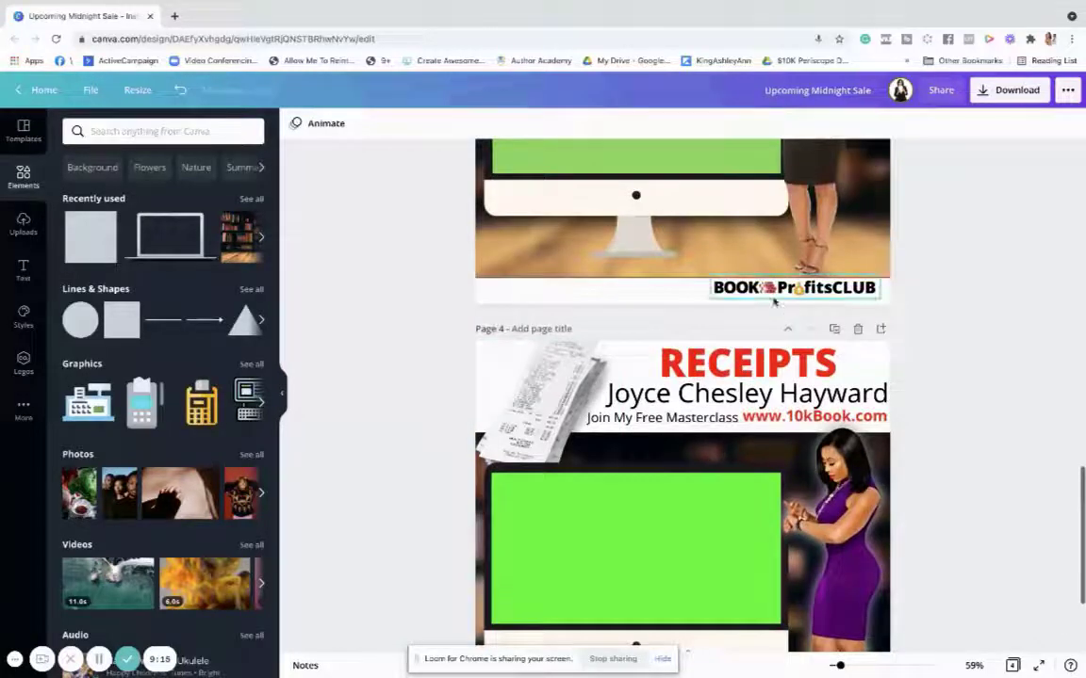
{"action": "left_click", "coordinate": [758, 289]}
{"action": "scroll", "coordinate": [588, 565], "scroll_direction": "down", "scroll_amount": 3}
{"action": "left_click", "coordinate": [572, 574]}
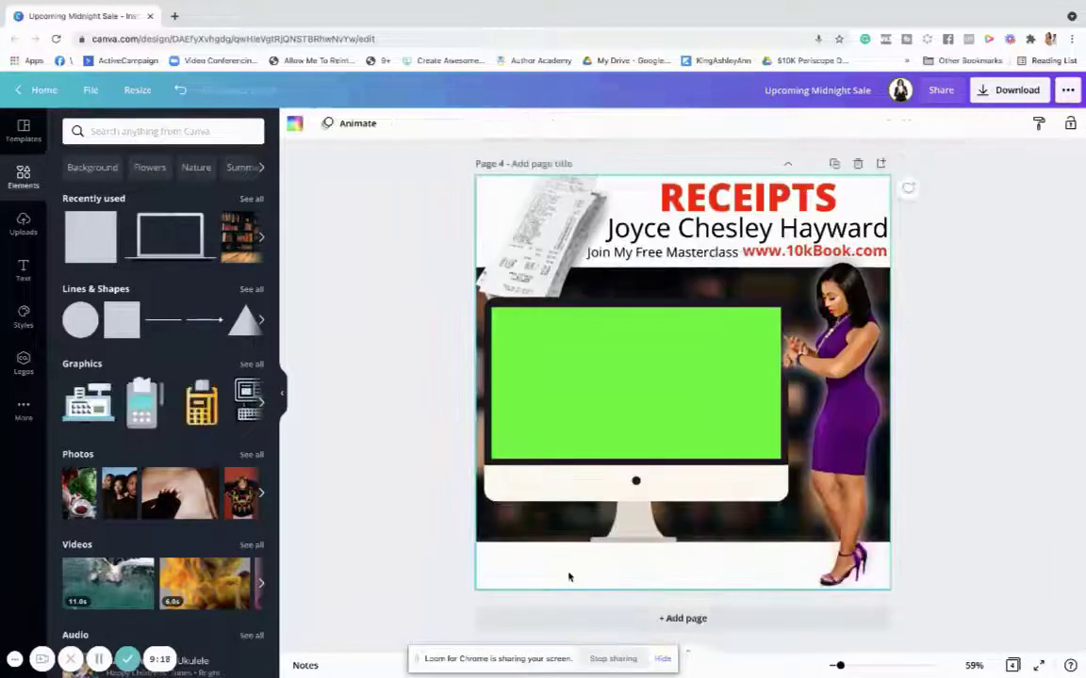
{"action": "key", "text": "ctrl+v"}
{"action": "left_click_drag", "start_coordinate": [745, 572], "coordinate": [525, 576]}
- Nudge the dark background photo slightly down and the logo slightly right
{"action": "left_click", "coordinate": [501, 523]}
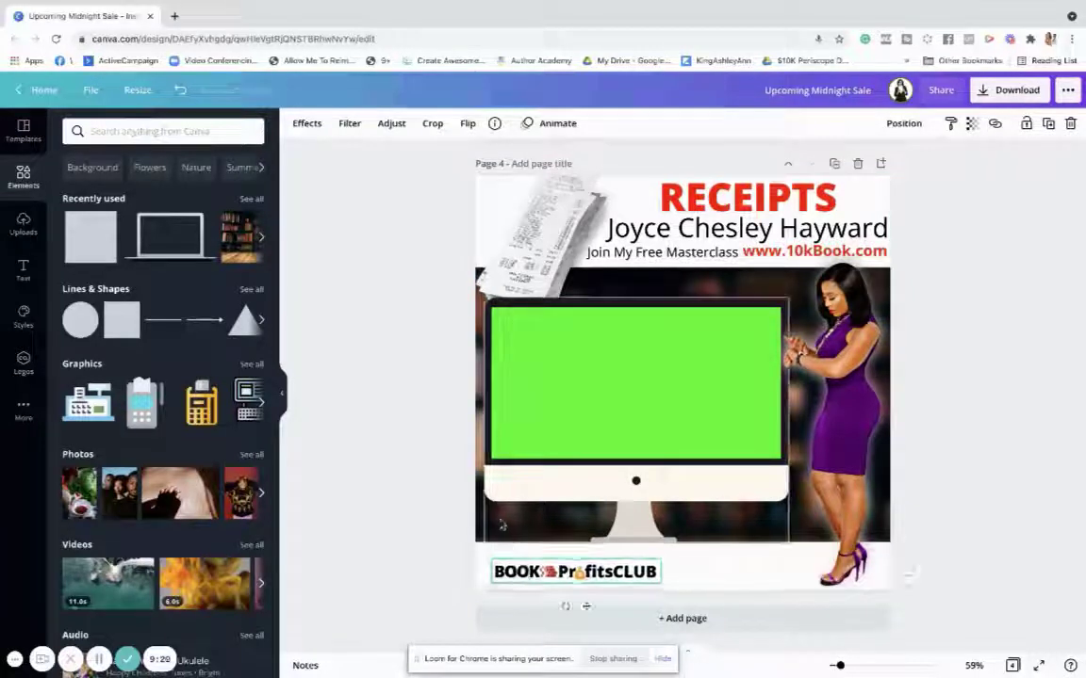
{"action": "left_click_drag", "start_coordinate": [481, 511], "coordinate": [479, 533]}
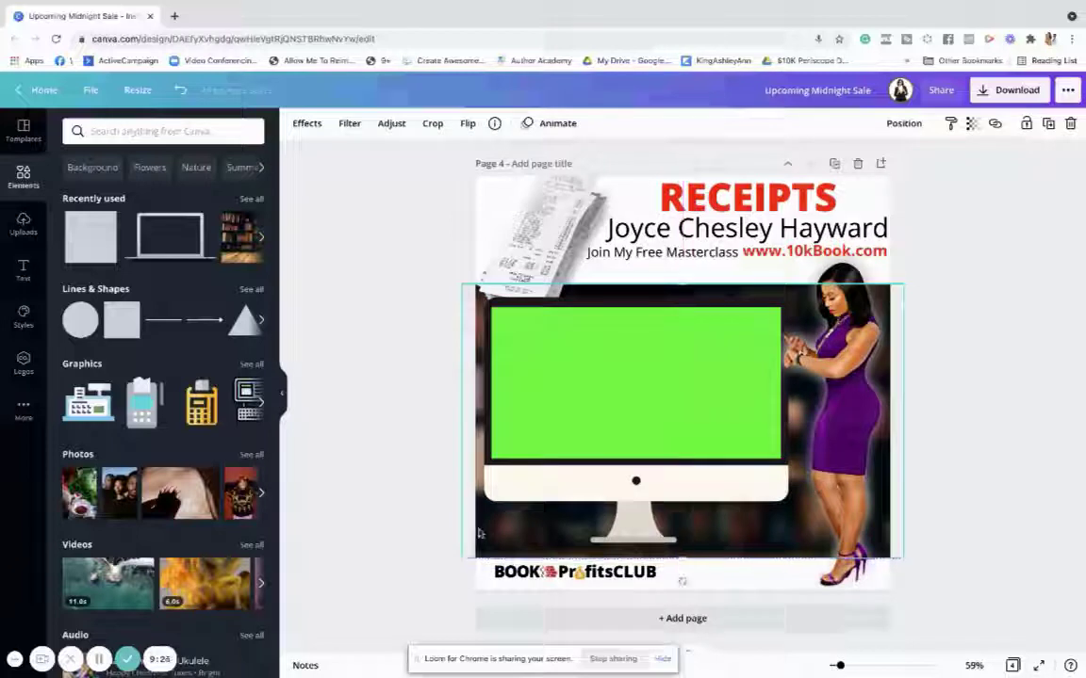
{"action": "left_click", "coordinate": [419, 542]}
{"action": "mouse_move", "coordinate": [591, 577]}
{"action": "left_mouse_down"}
{"action": "mouse_move", "coordinate": [603, 580]}
{"action": "mouse_move", "coordinate": [593, 580]}
{"action": "left_mouse_up"}
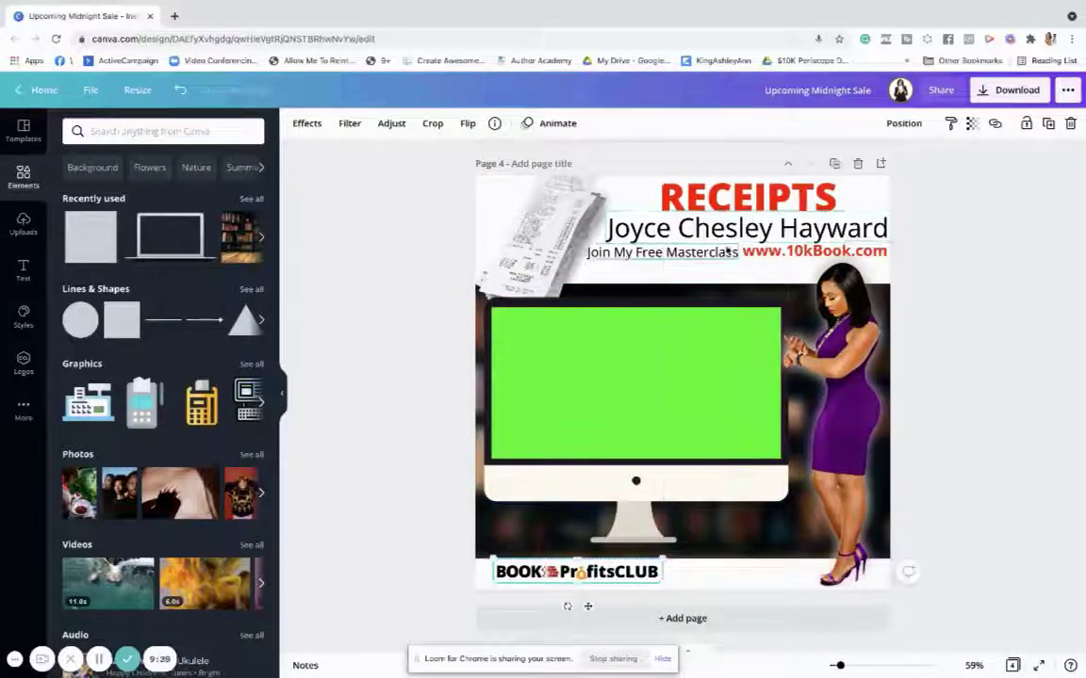
{"action": "left_click_drag", "start_coordinate": [781, 252], "coordinate": [680, 270]}
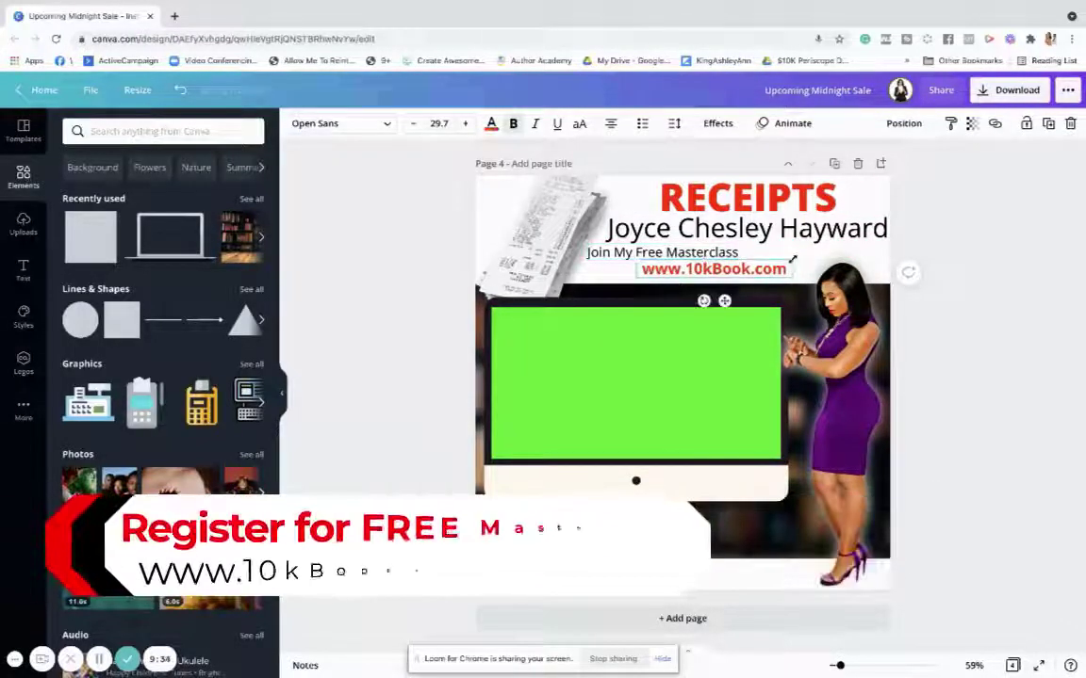
{"action": "left_click", "coordinate": [464, 127]}
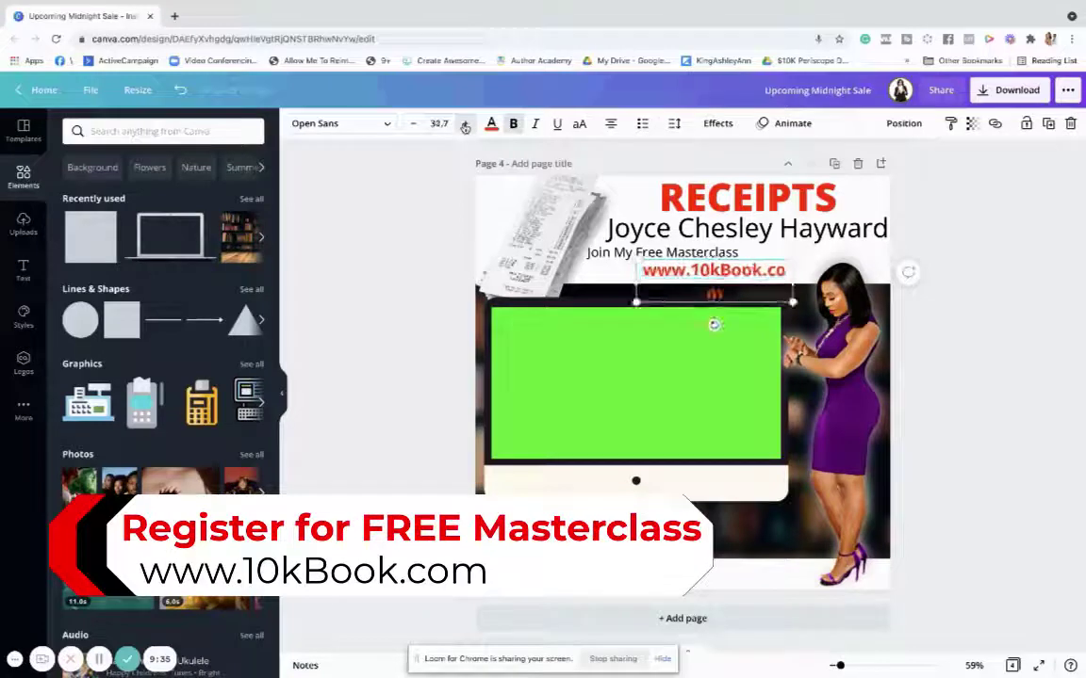
{"action": "left_click", "coordinate": [464, 128]}
{"action": "left_click", "coordinate": [464, 127]}
{"action": "left_click", "coordinate": [465, 128]}
{"action": "left_click", "coordinate": [464, 127]}
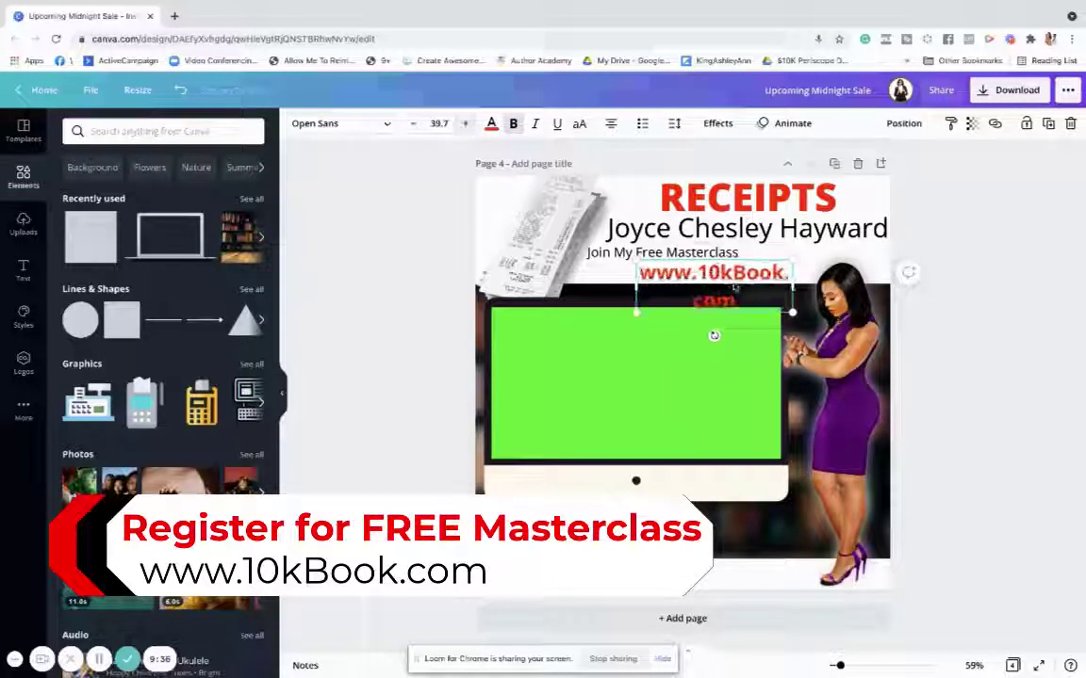
- Resize, reposition and left-align the URL box so it sits centred on one line
{"action": "left_click_drag", "start_coordinate": [792, 286], "coordinate": [862, 279]}
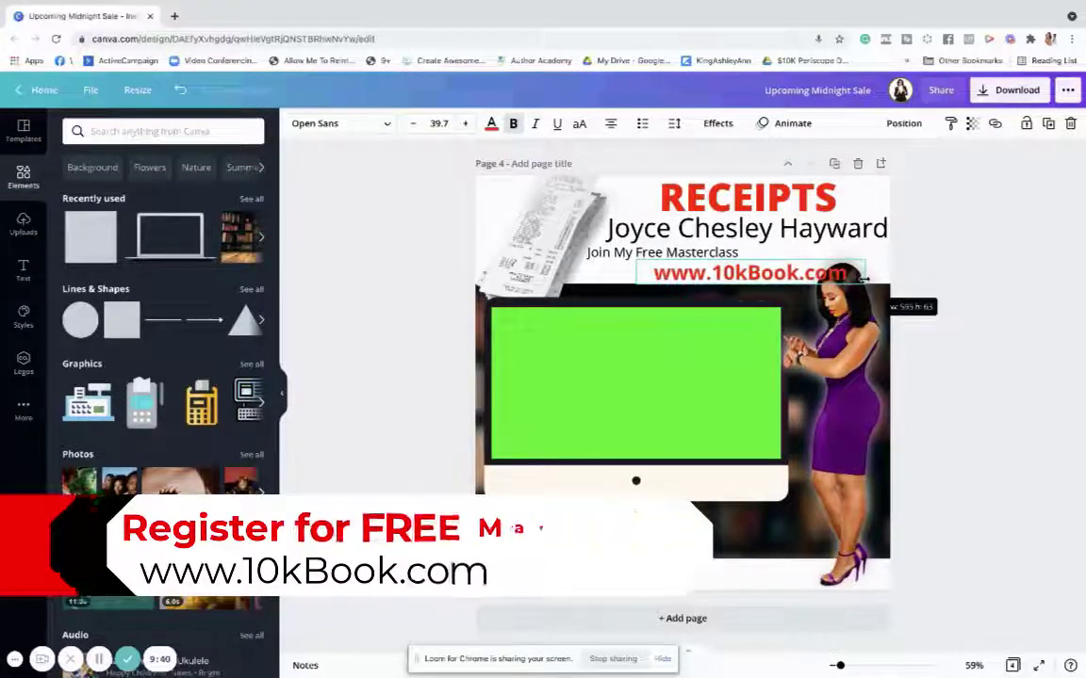
{"action": "left_click", "coordinate": [987, 274]}
{"action": "left_click_drag", "start_coordinate": [754, 274], "coordinate": [707, 274]}
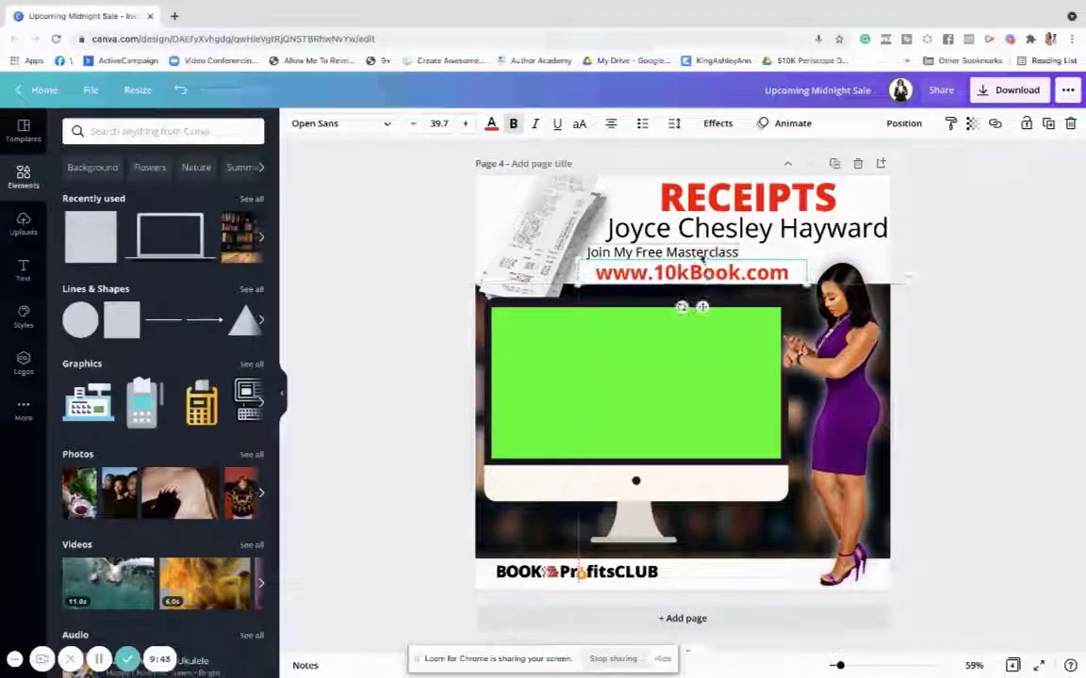
{"action": "left_click", "coordinate": [612, 124]}
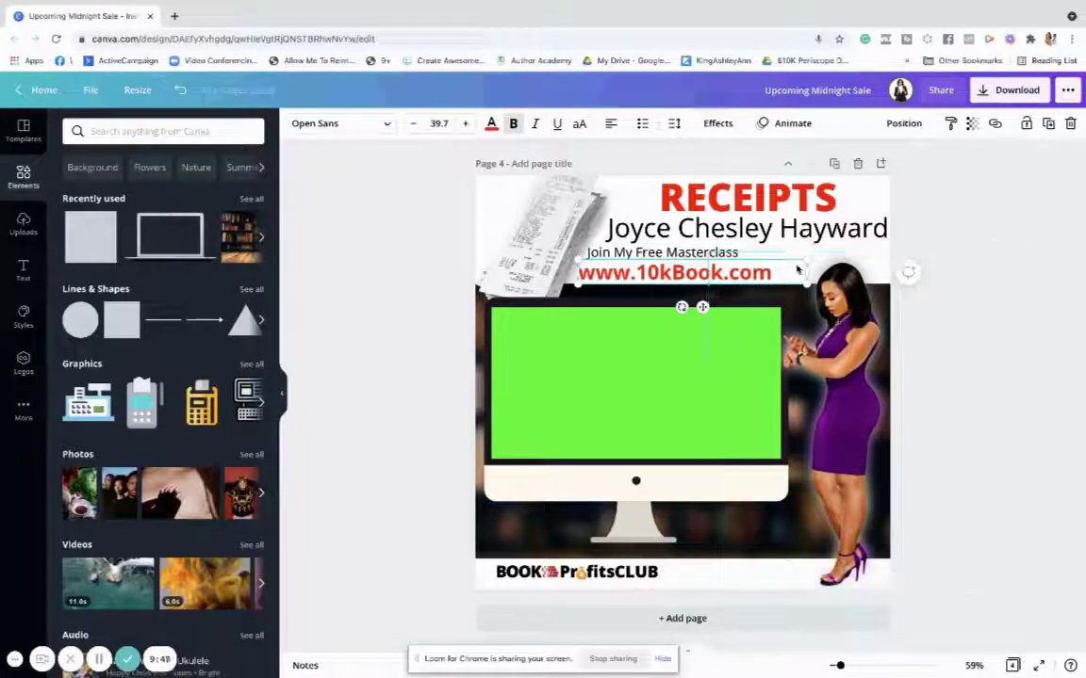
{"action": "left_click_drag", "start_coordinate": [796, 272], "coordinate": [756, 252]}
- Shift the RECEIPTS heading slightly left, then open Position options for the receipt image
{"action": "left_click", "coordinate": [1017, 189]}
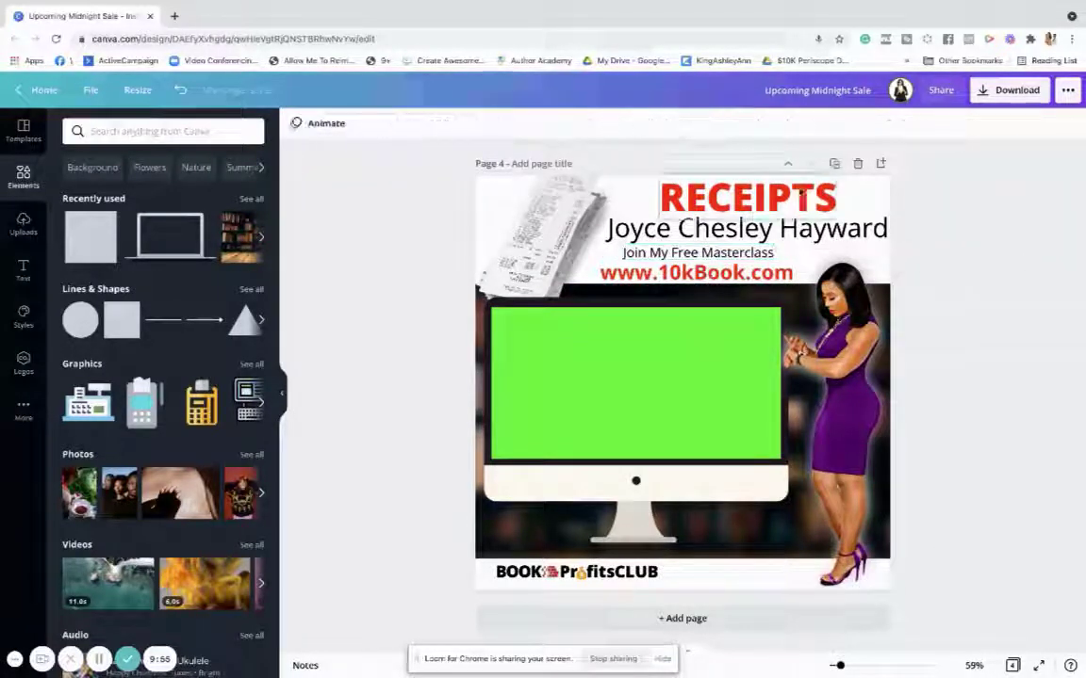
{"action": "mouse_move", "coordinate": [799, 192]}
{"action": "left_mouse_down"}
{"action": "mouse_move", "coordinate": [775, 192]}
{"action": "mouse_move", "coordinate": [818, 192]}
{"action": "mouse_move", "coordinate": [789, 189]}
{"action": "left_mouse_up"}
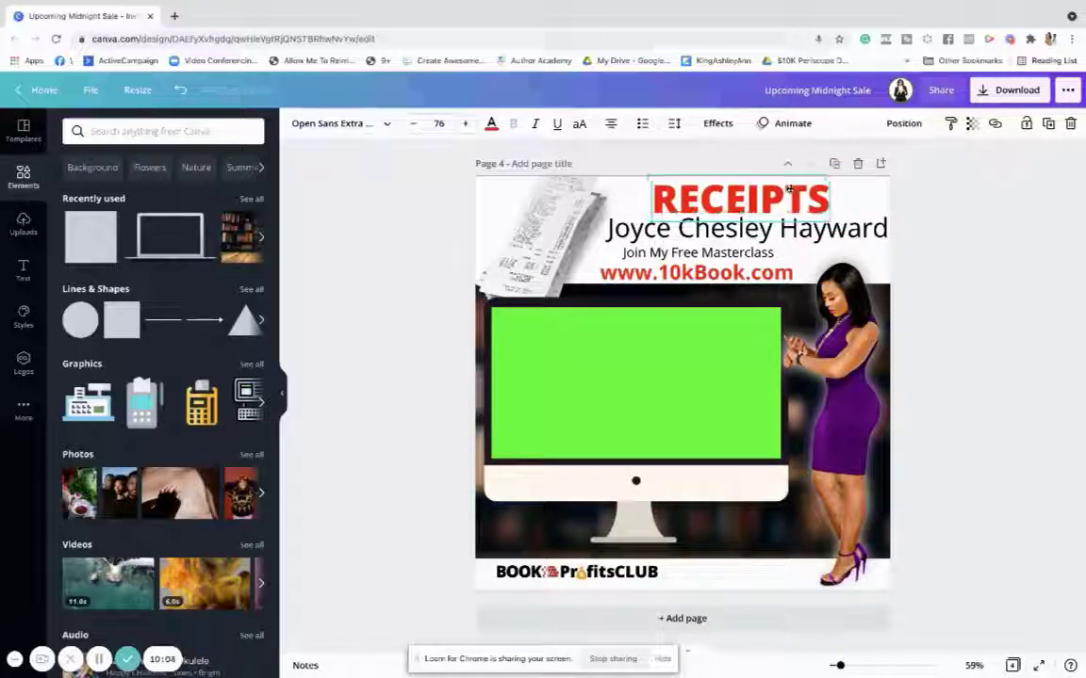
{"action": "left_click", "coordinate": [979, 295]}
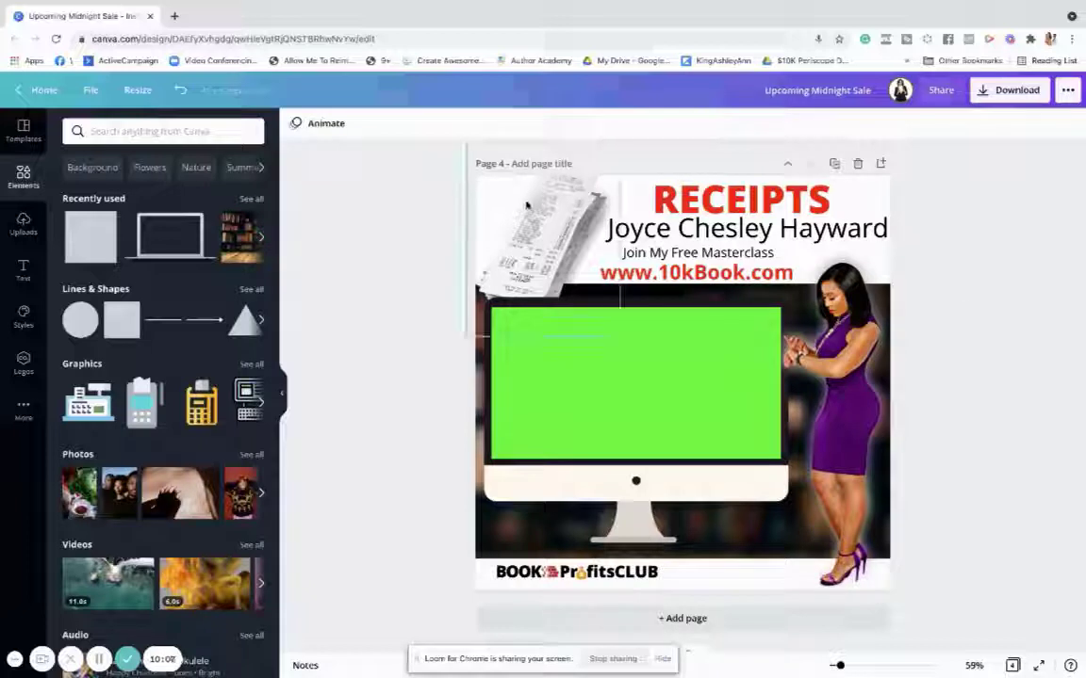
{"action": "left_click", "coordinate": [550, 225]}
{"action": "left_click", "coordinate": [900, 130]}
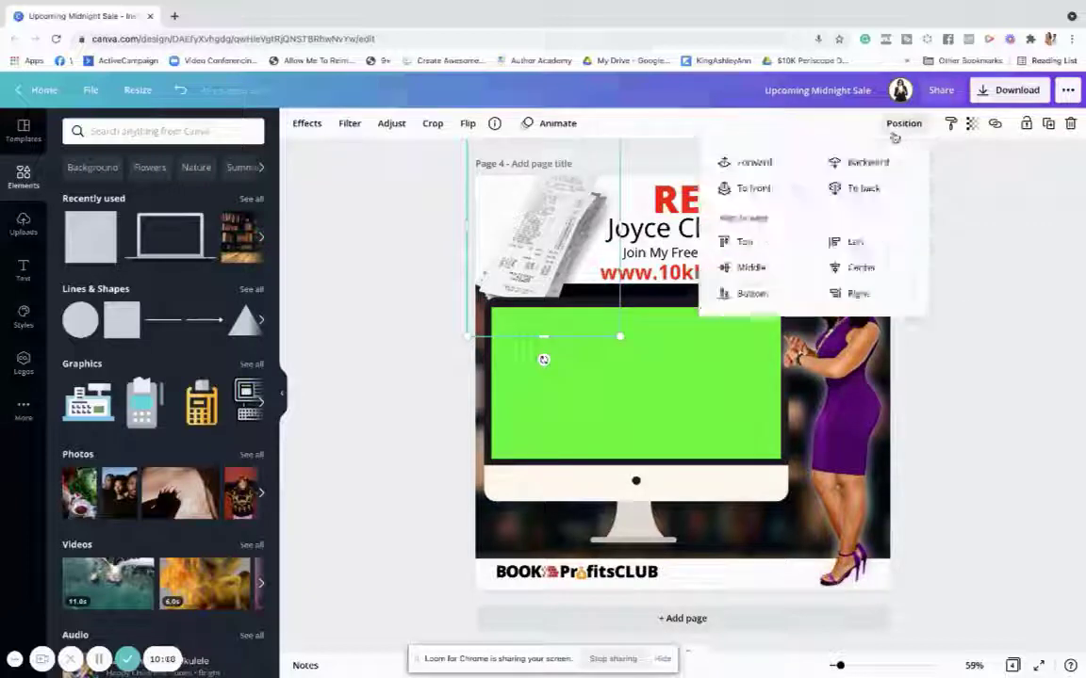
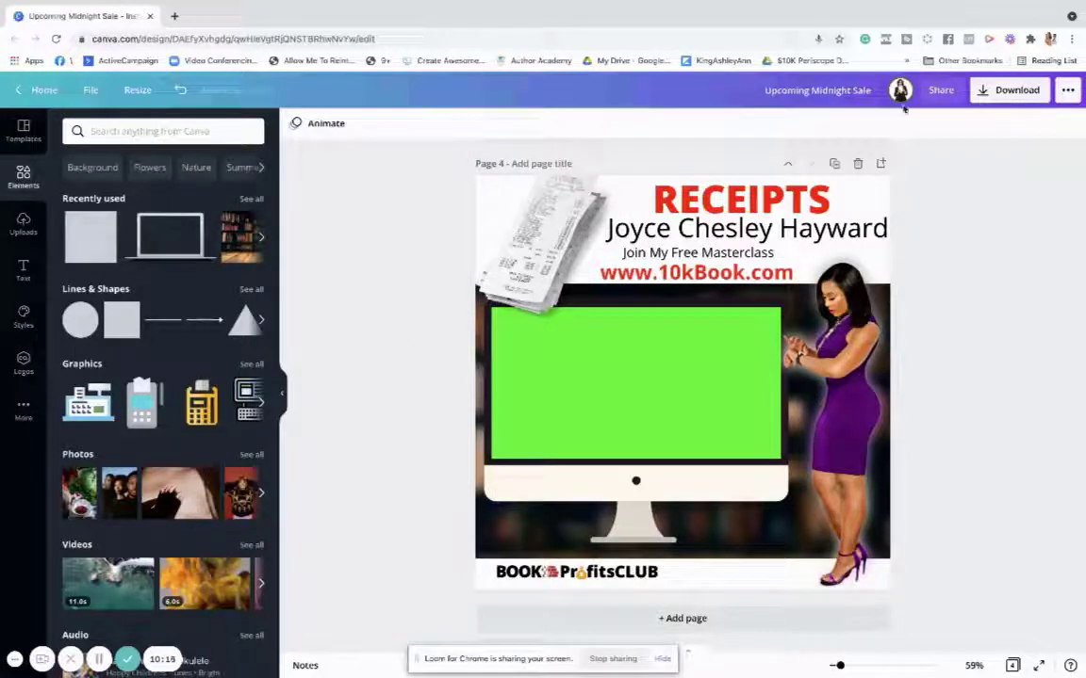
- Download page 4 alone as a PNG, unchecking All pages and checking only Page 4
{"action": "left_click", "coordinate": [1009, 91]}
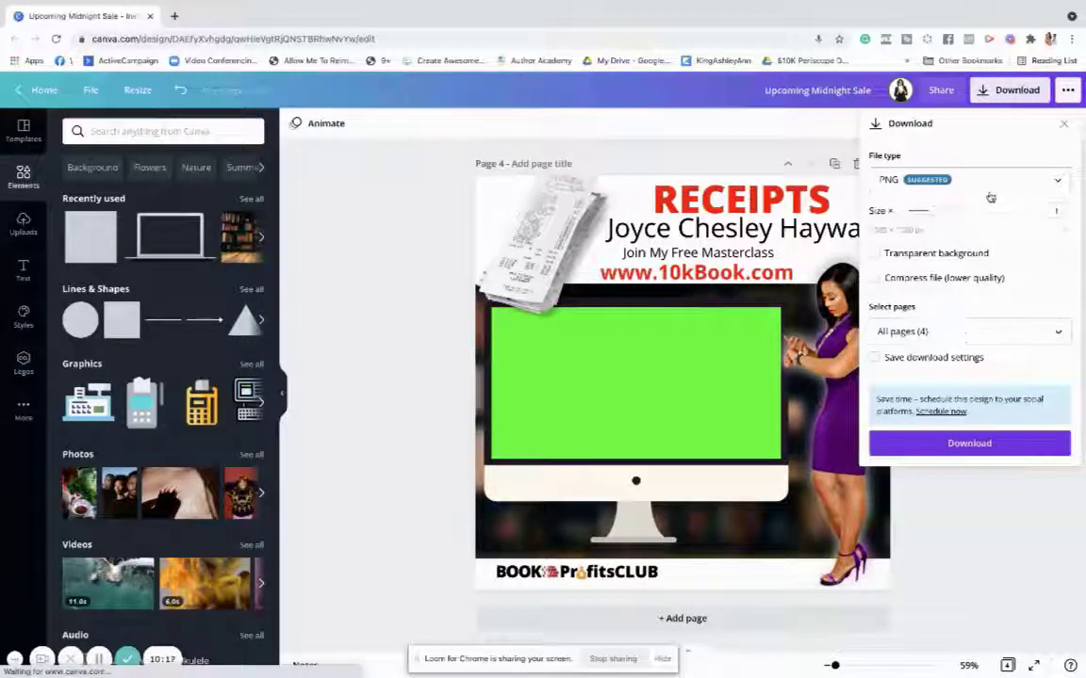
{"action": "left_click", "coordinate": [963, 336]}
{"action": "left_click", "coordinate": [1059, 370]}
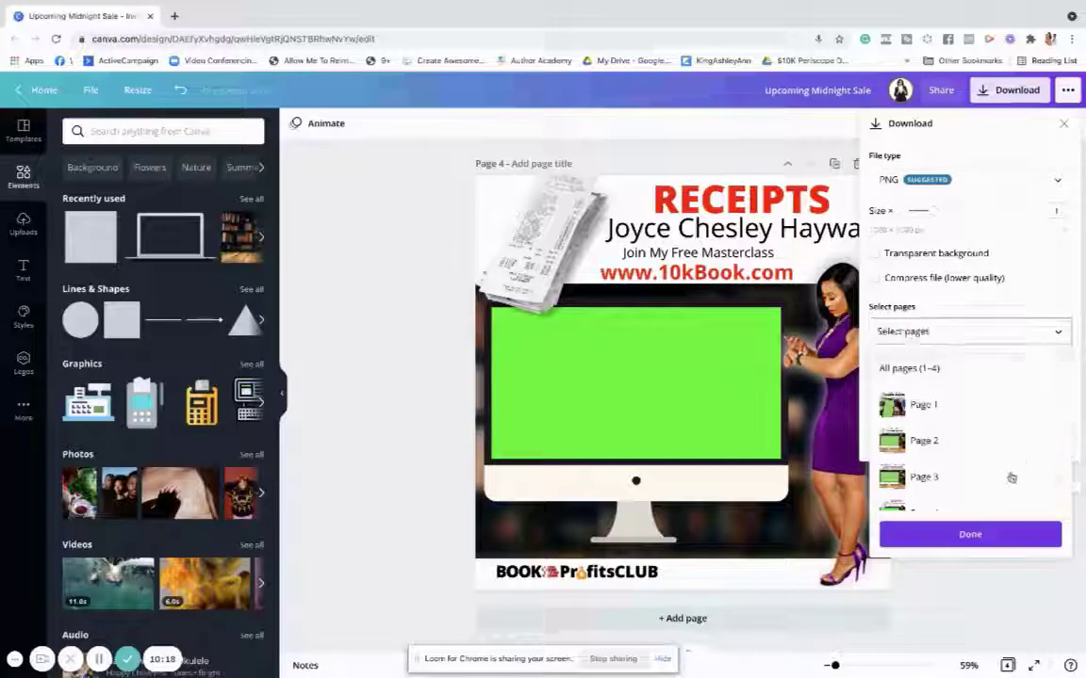
{"action": "scroll", "coordinate": [1013, 475], "scroll_direction": "down", "scroll_amount": 2}
{"action": "left_click", "coordinate": [1057, 487]}
{"action": "left_click", "coordinate": [1001, 530]}
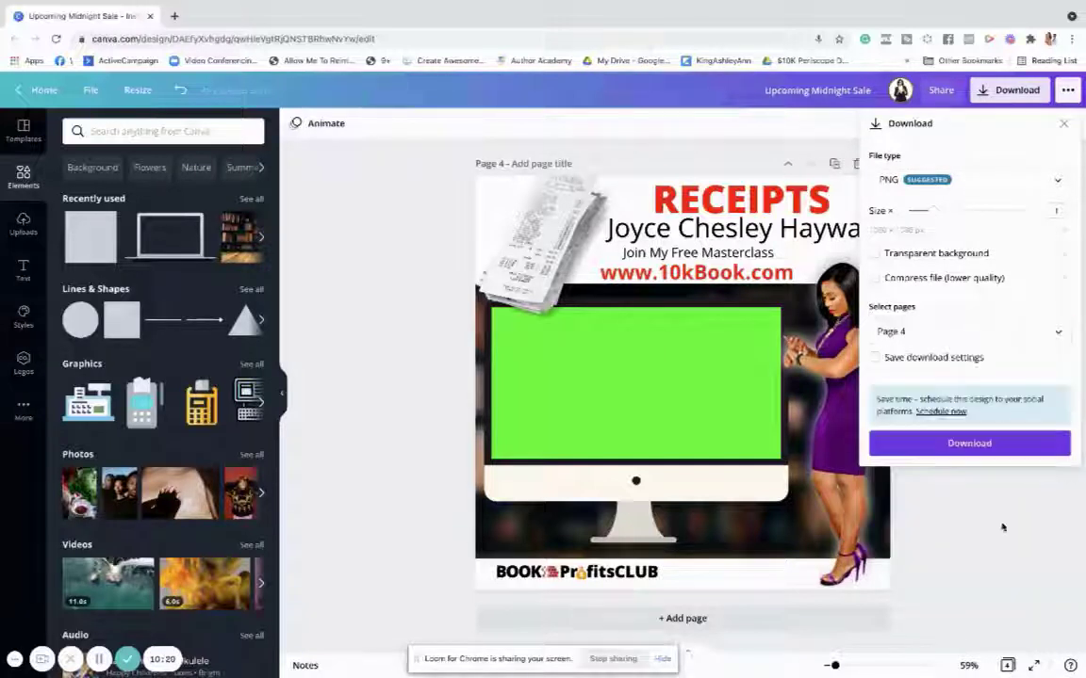
{"action": "left_click", "coordinate": [950, 443]}
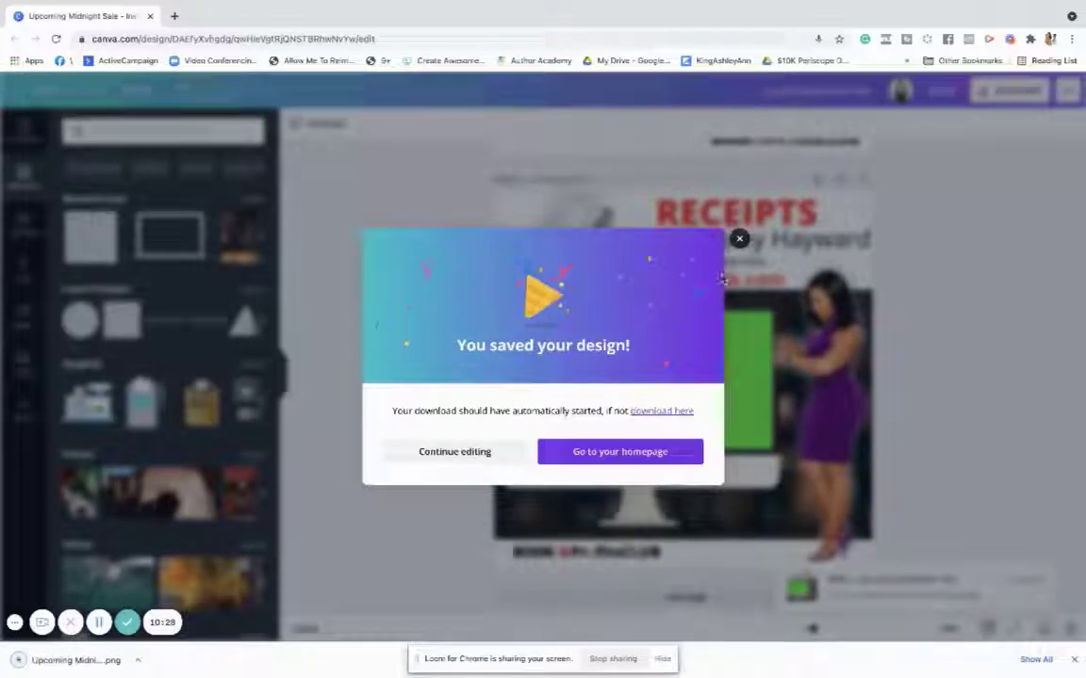
- Add a blank page 5 and upload the downloaded RECEIPTS PNG from the device
{"action": "left_click", "coordinate": [687, 614]}
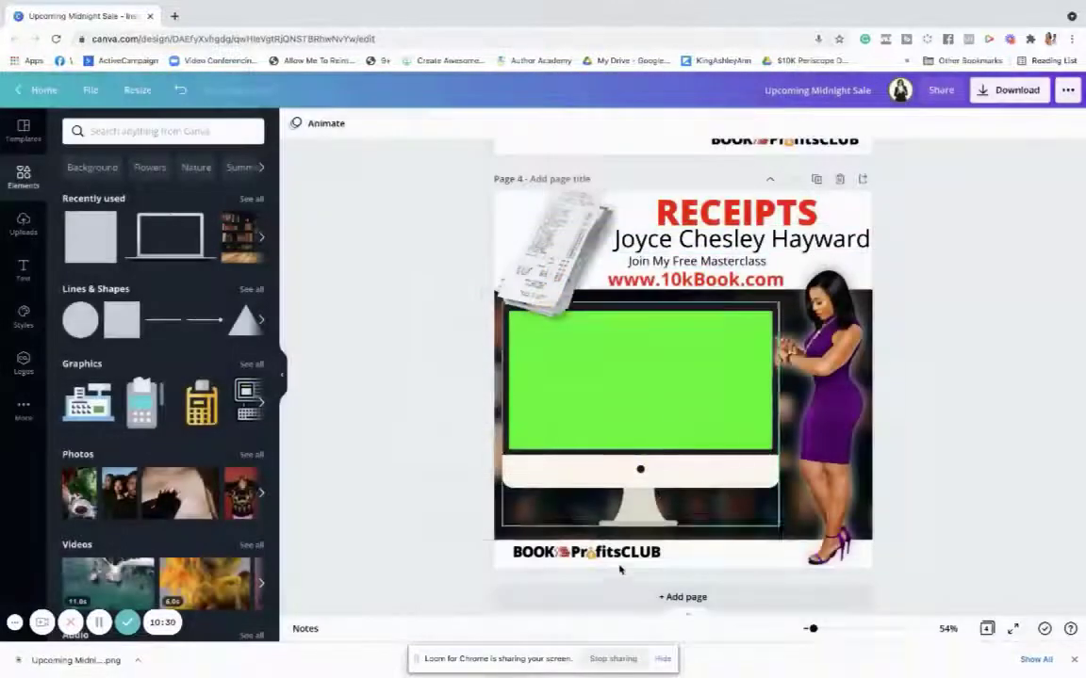
{"action": "left_click", "coordinate": [612, 592]}
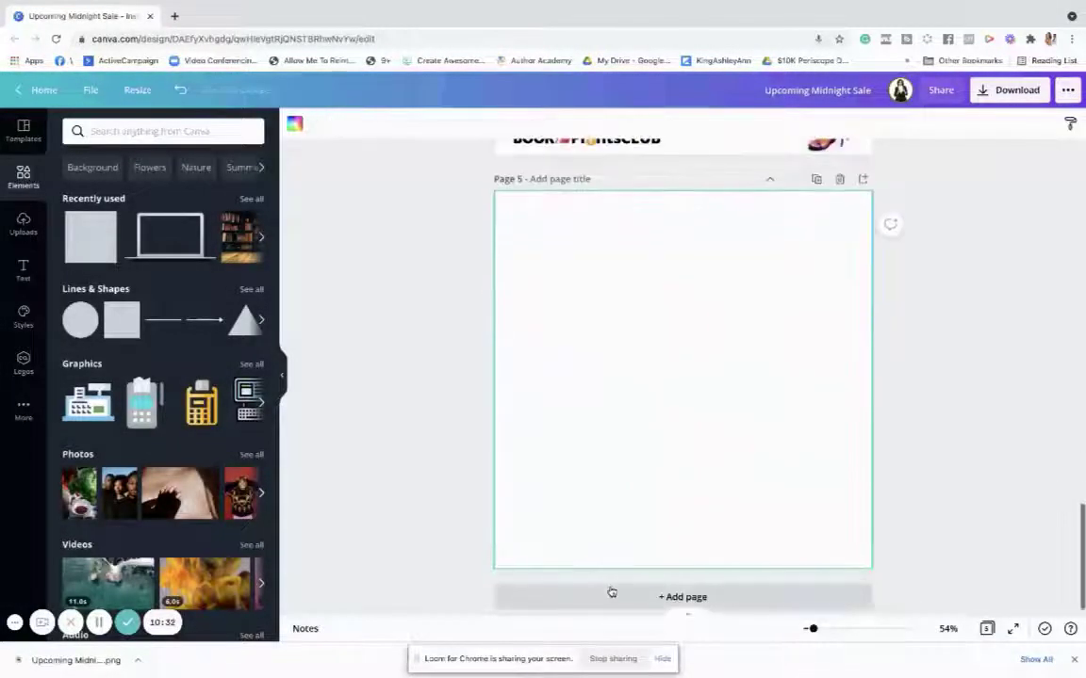
{"action": "left_click", "coordinate": [24, 224]}
{"action": "left_click", "coordinate": [210, 169]}
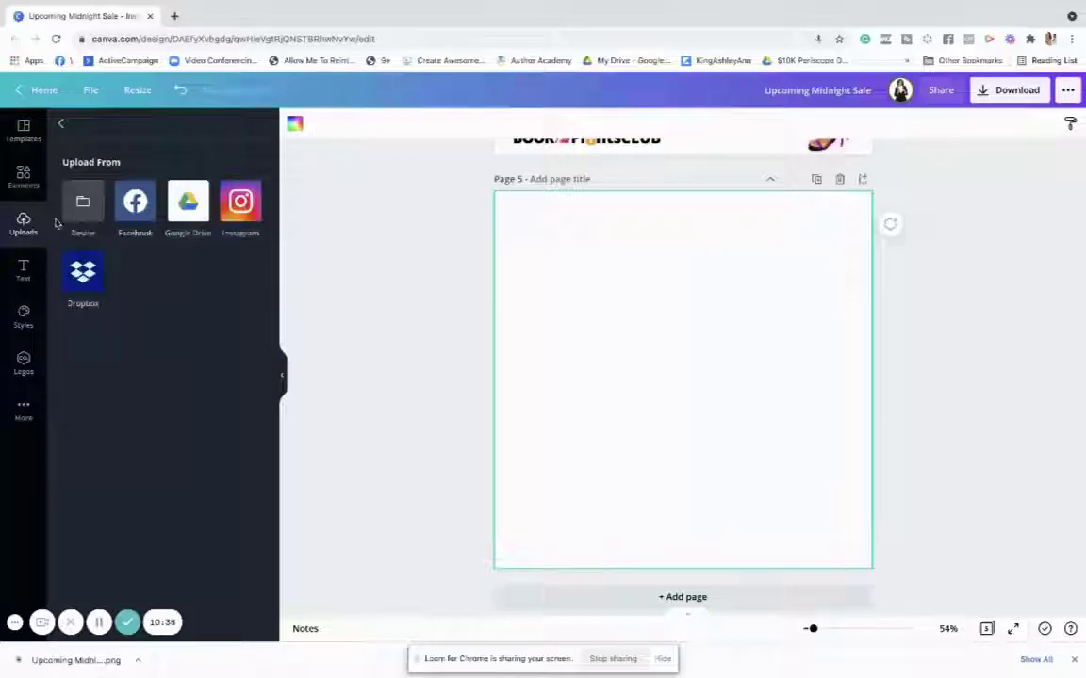
{"action": "left_click", "coordinate": [93, 202]}
{"action": "left_click", "coordinate": [411, 237]}
{"action": "key", "text": "Return"}
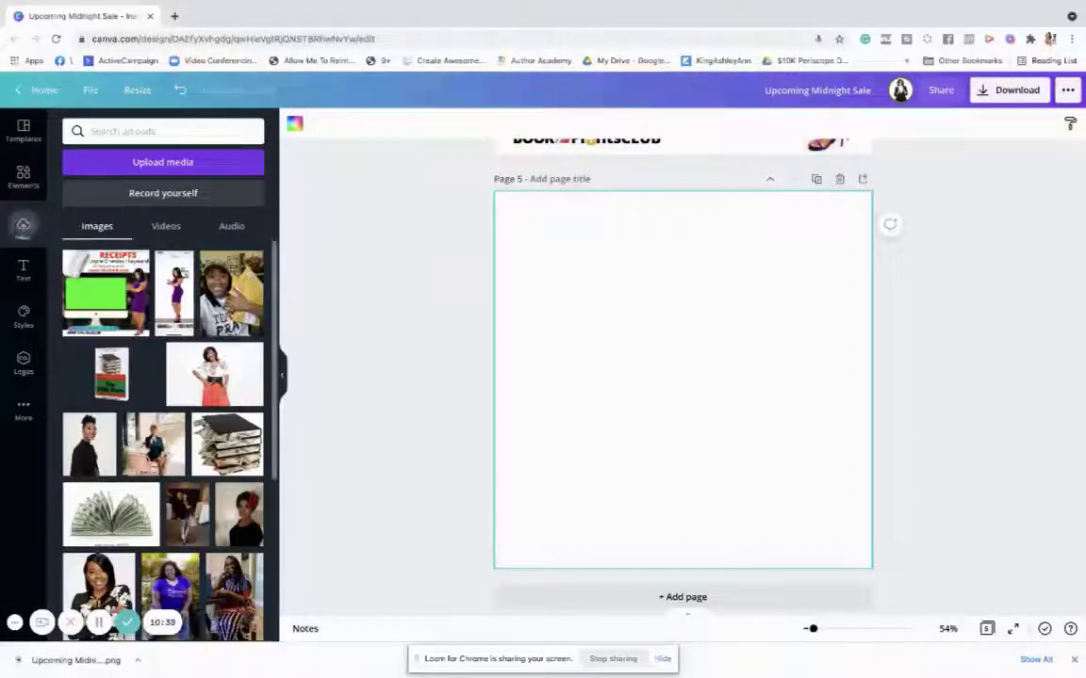
- Place the RECEIPTS image on page 5 and enlarge it to fill the page
{"action": "left_click", "coordinate": [105, 292]}
{"action": "left_click_drag", "start_coordinate": [655, 327], "coordinate": [592, 264]}
{"action": "left_click_drag", "start_coordinate": [742, 438], "coordinate": [882, 567]}
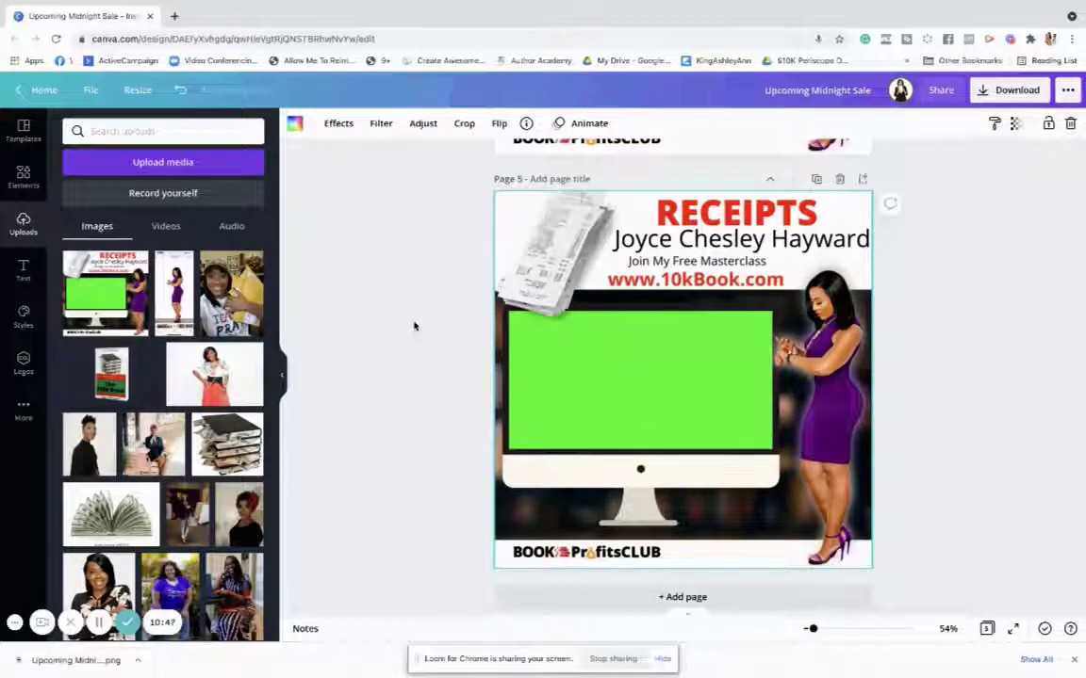
- Try Background Remover on the image, then undo it to keep the original background
{"action": "left_click", "coordinate": [339, 124]}
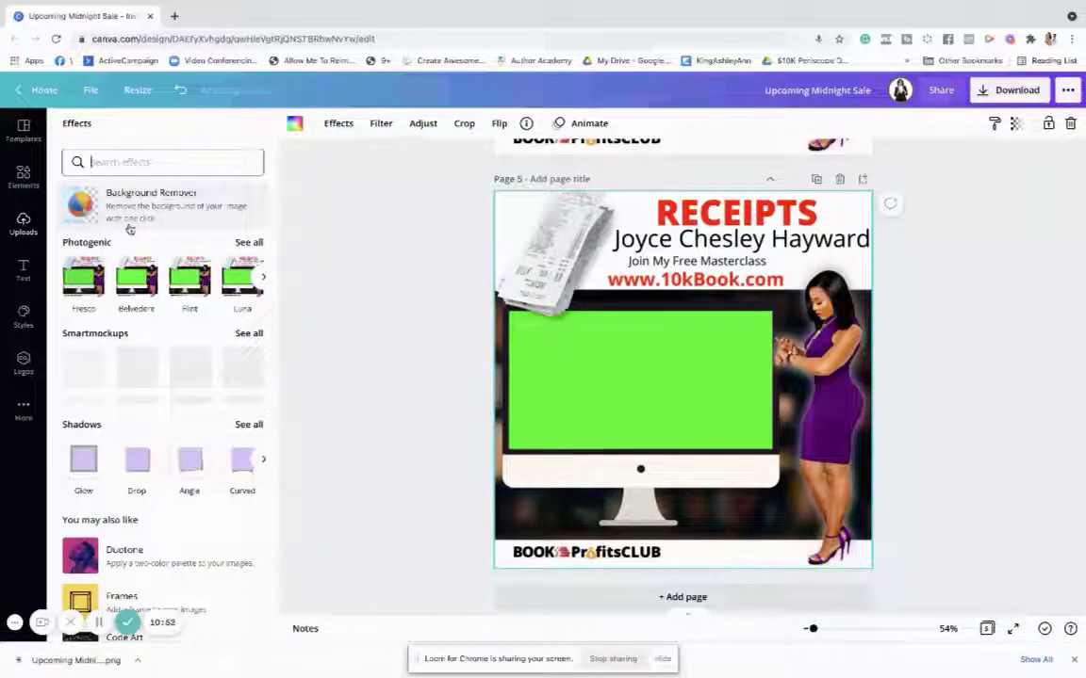
{"action": "scroll", "coordinate": [142, 311], "scroll_direction": "down", "scroll_amount": 1}
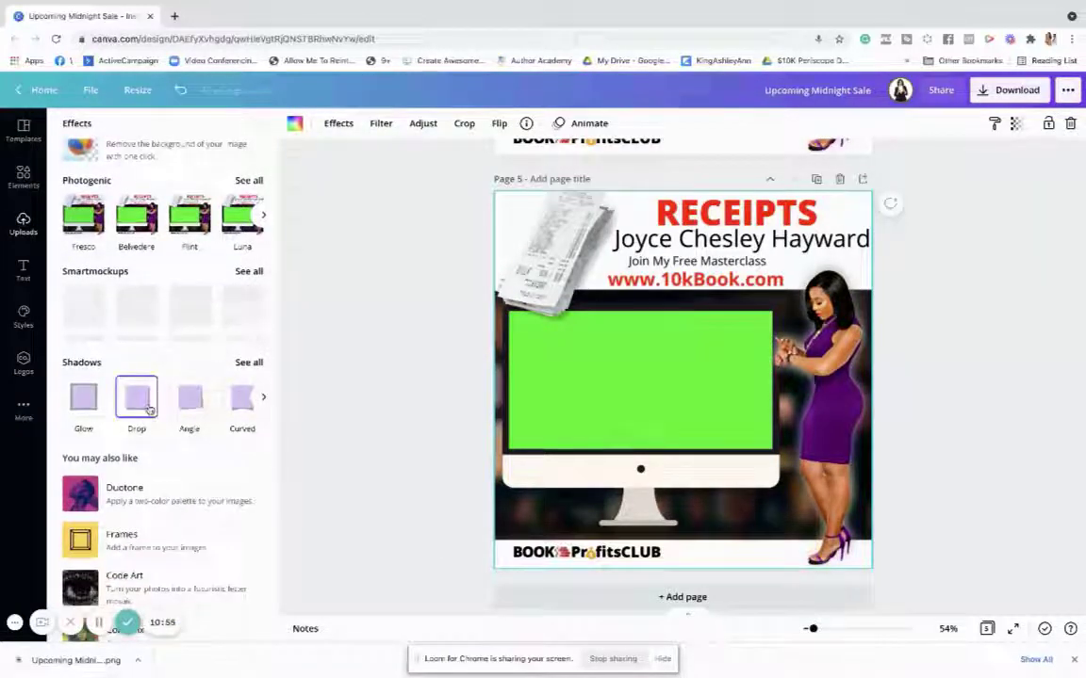
{"action": "scroll", "coordinate": [148, 410], "scroll_direction": "up", "scroll_amount": 1}
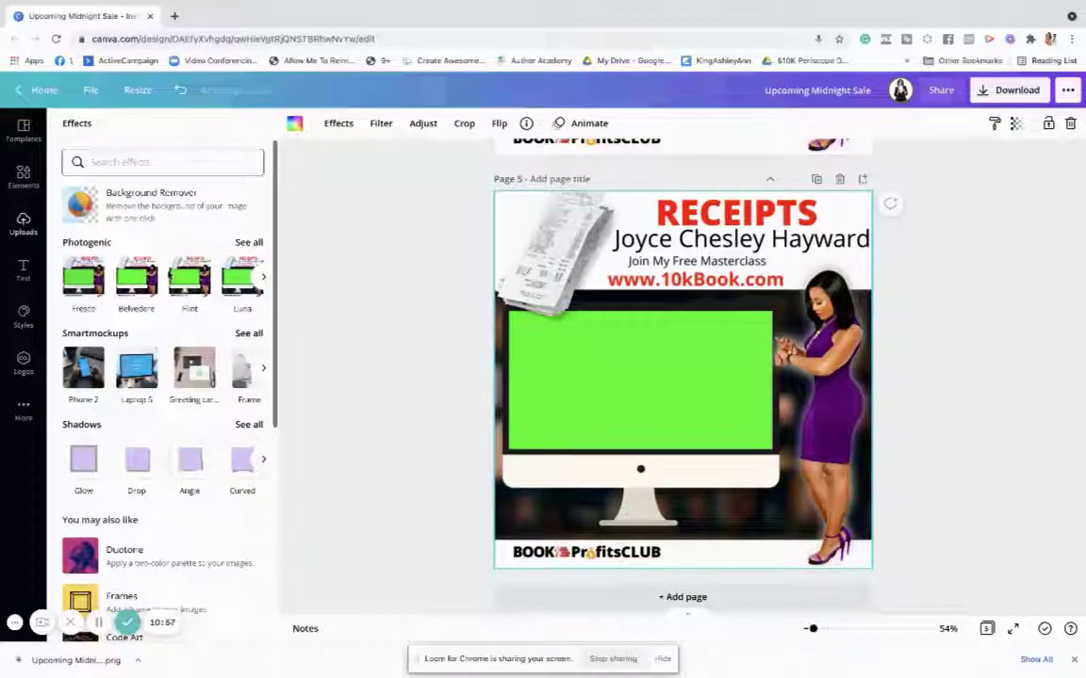
{"action": "left_click", "coordinate": [155, 194]}
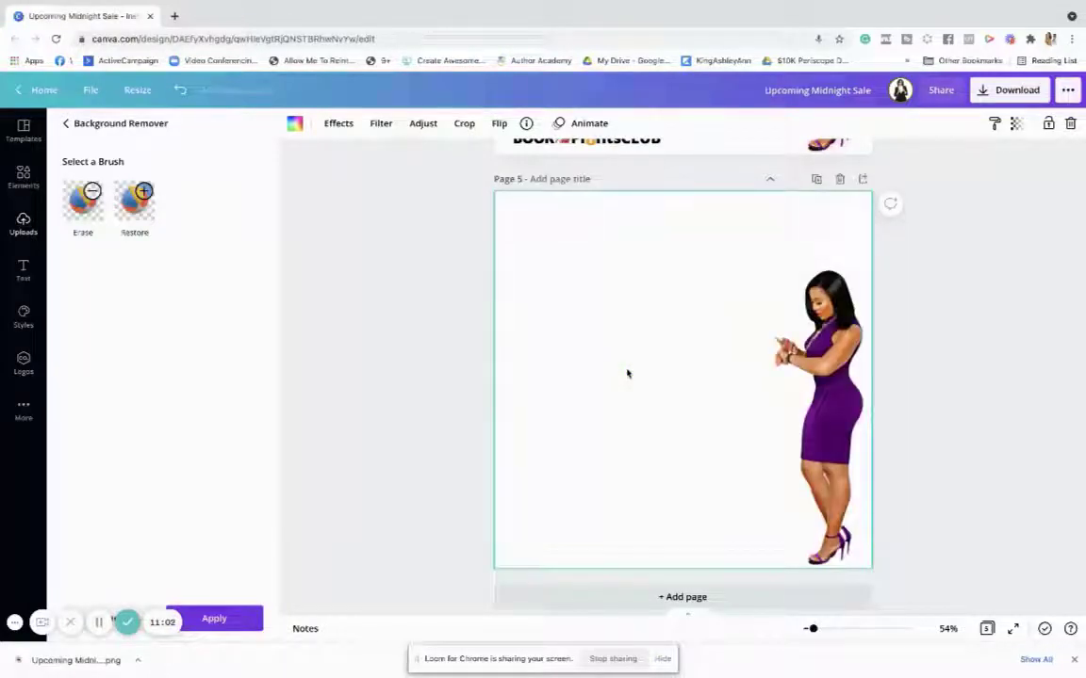
{"action": "key", "text": "Escape"}
{"action": "key", "text": "ctrl+Right"}
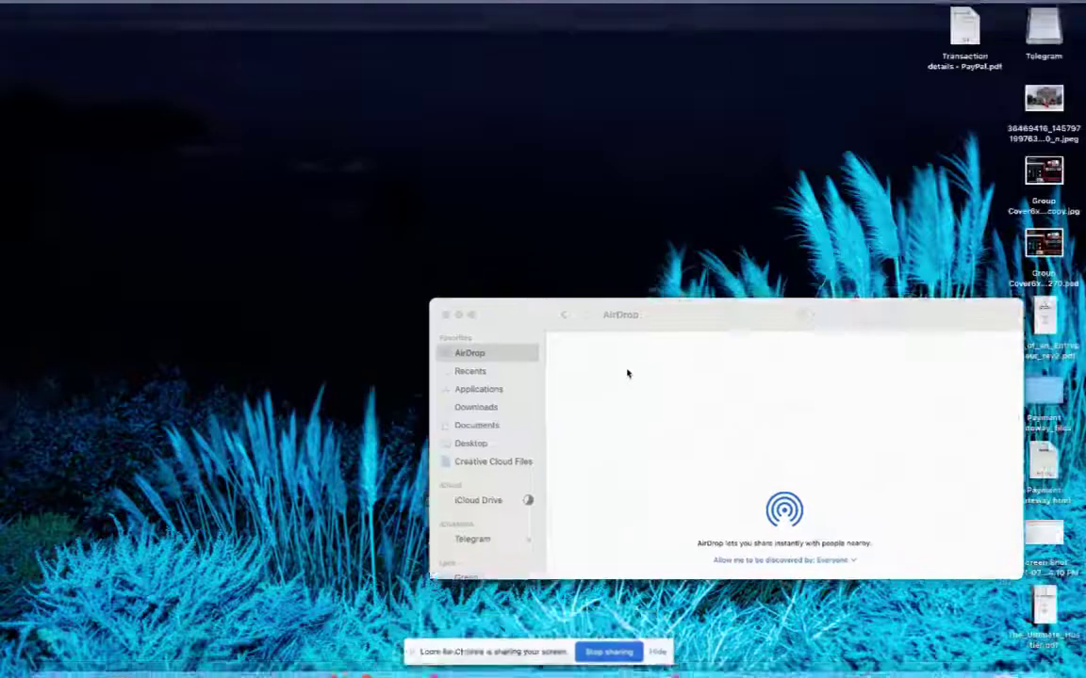
- Open Upcoming Midnight Sale (2).png from Downloads with Adobe Photoshop 2021
{"action": "left_click", "coordinate": [462, 411]}
{"action": "left_click", "coordinate": [608, 363]}
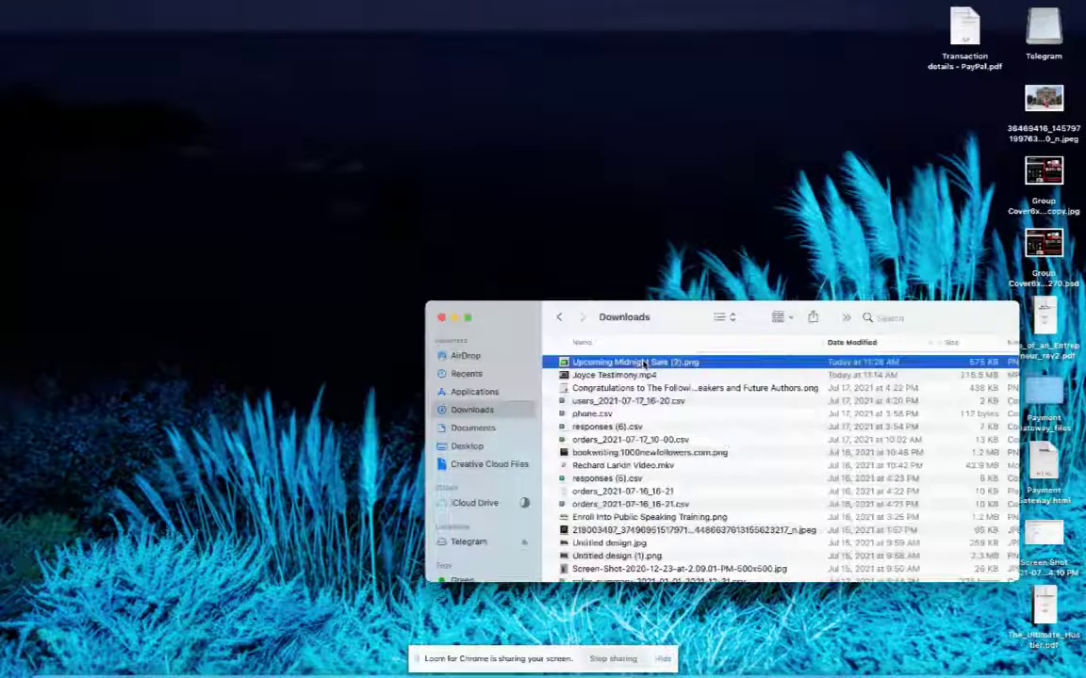
{"action": "right_click", "coordinate": [648, 363]}
{"action": "mouse_move", "coordinate": [666, 384]}
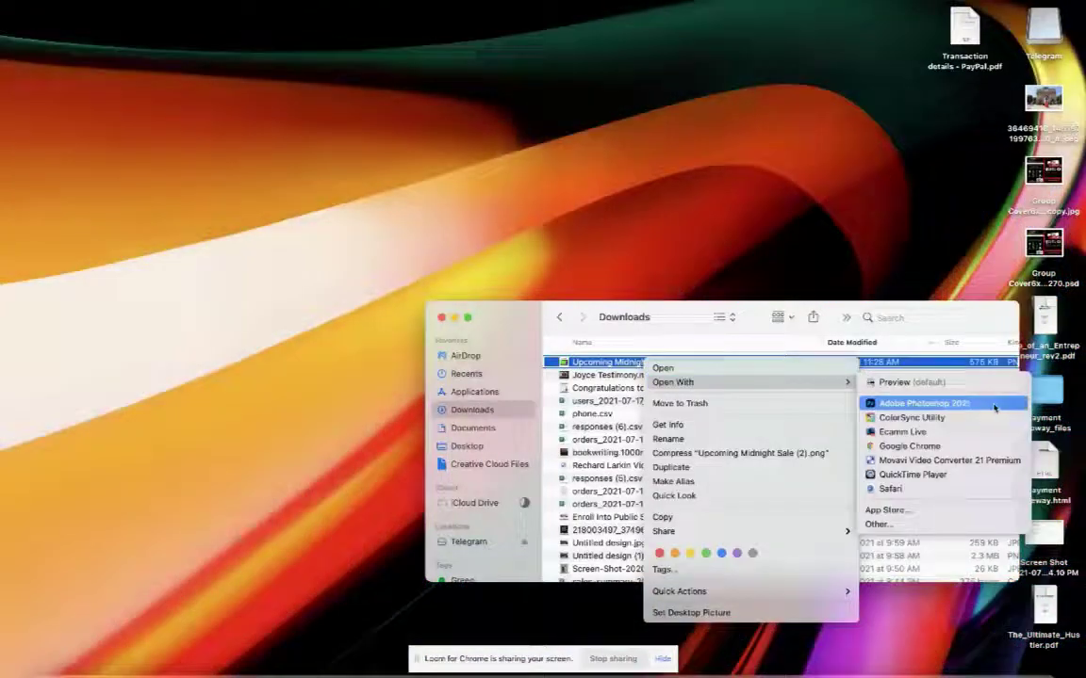
{"action": "left_click", "coordinate": [933, 405]}
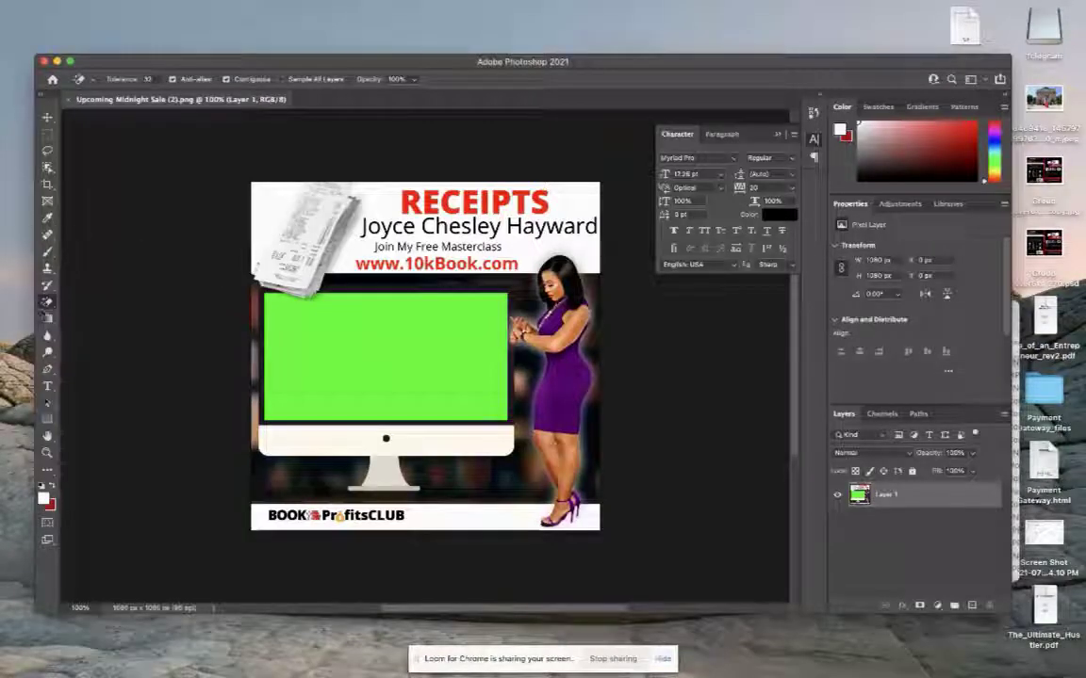
- Use the Magic Eraser at Tolerance 100 to erase the green monitor screen to transparency
{"action": "right_click", "coordinate": [45, 303]}
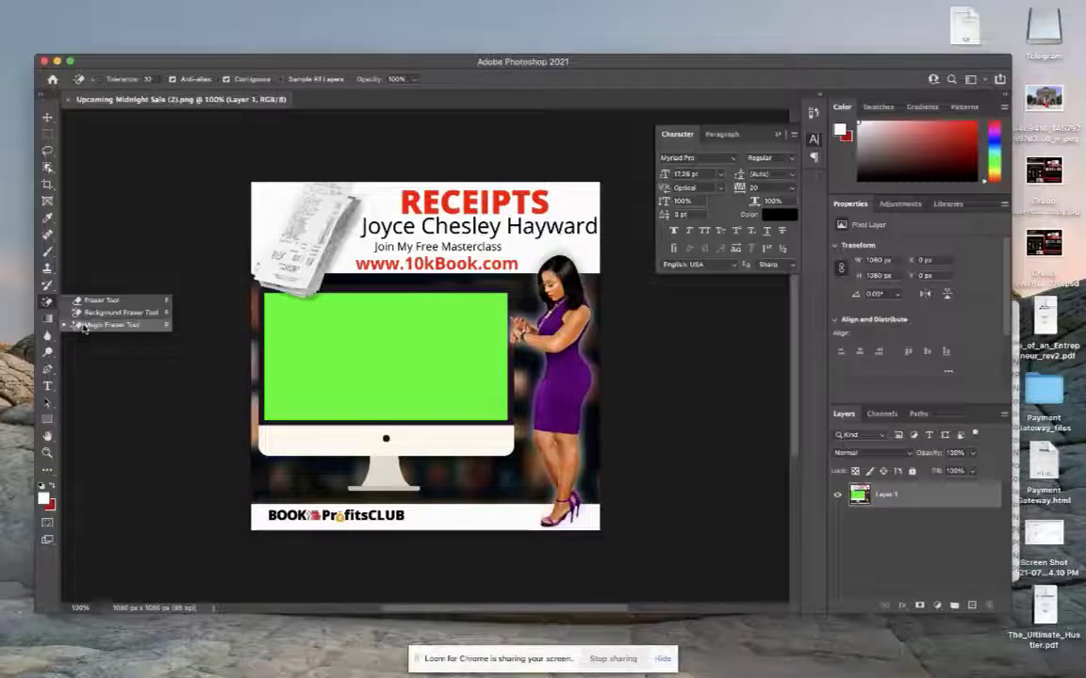
{"action": "left_click", "coordinate": [89, 297]}
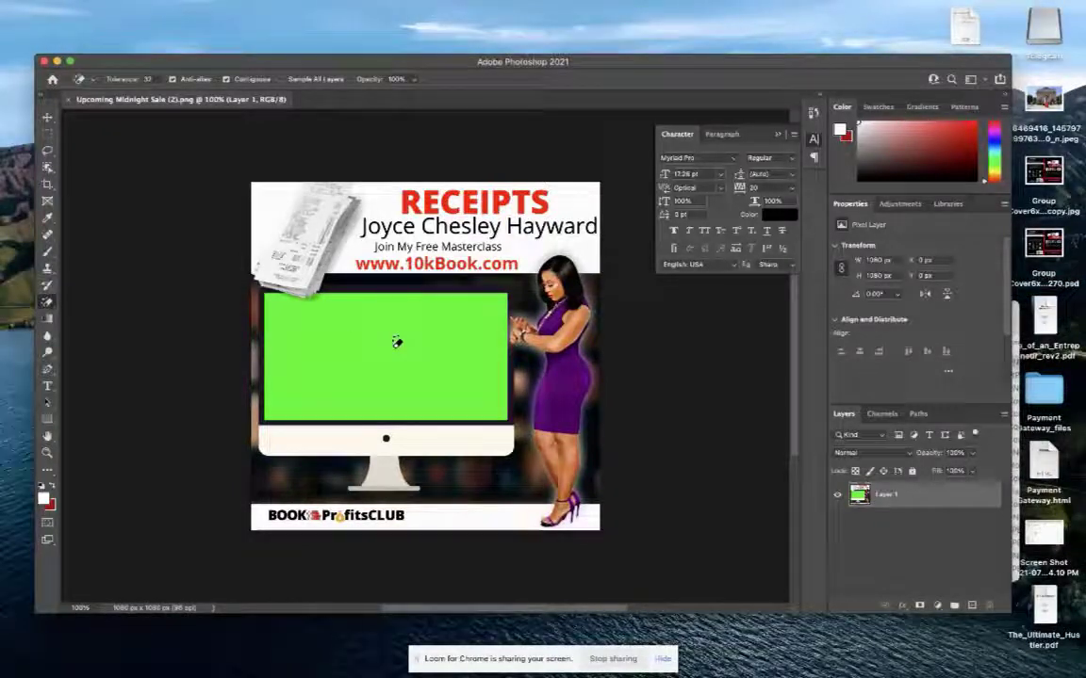
{"action": "left_click", "coordinate": [397, 343]}
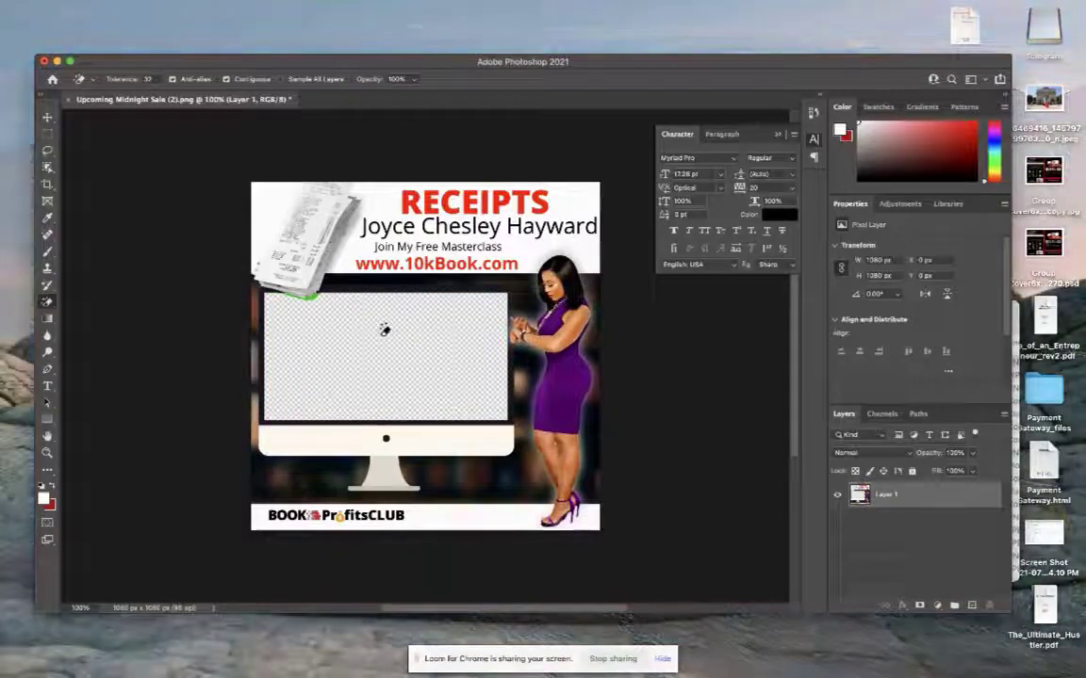
{"action": "key", "text": "super+z"}
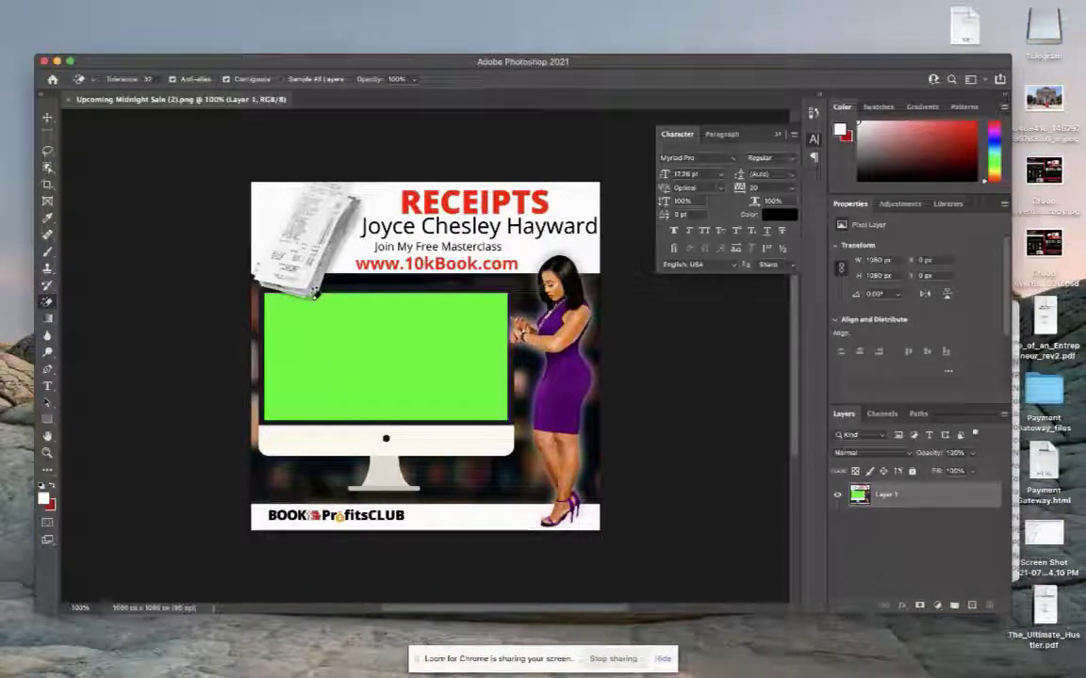
{"action": "left_click", "coordinate": [148, 79]}
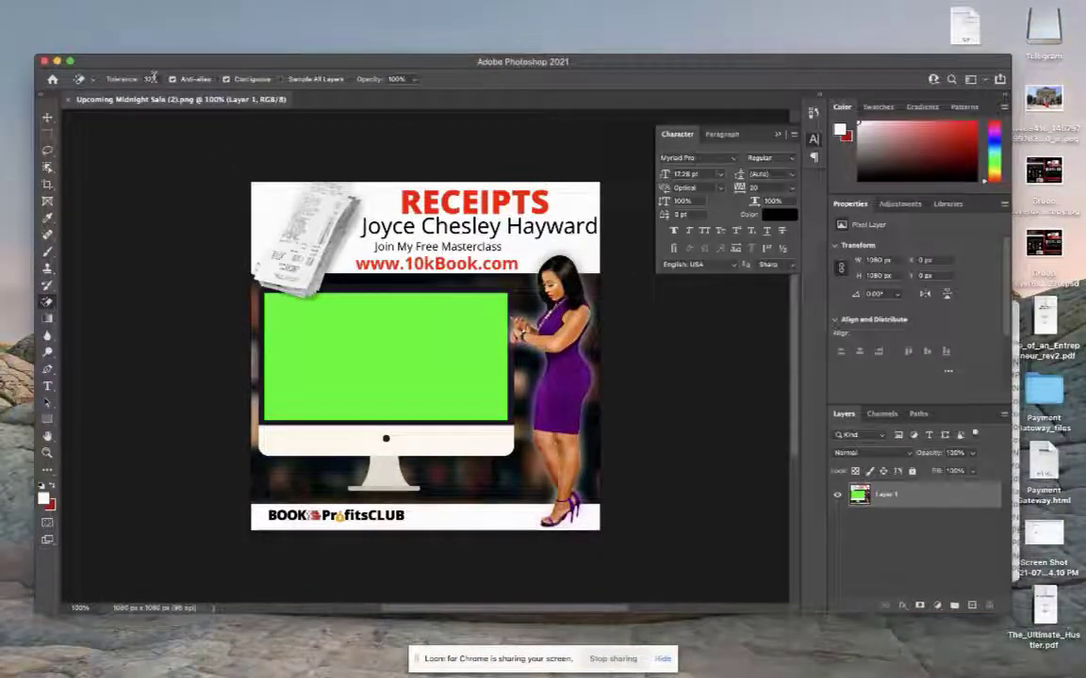
{"action": "type", "text": "100"}
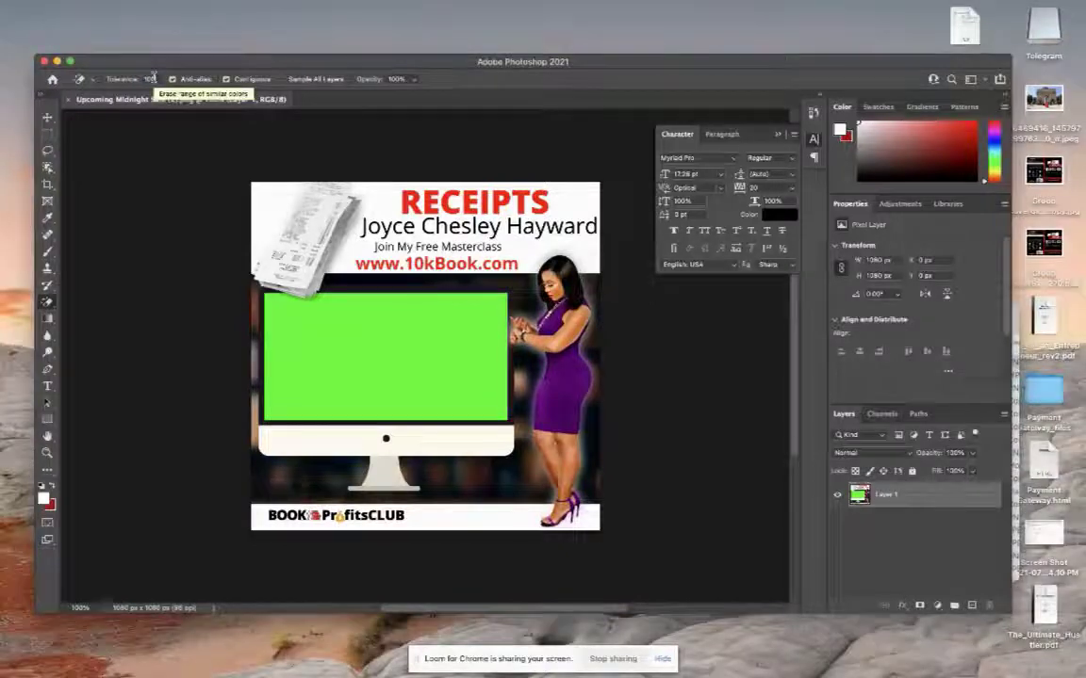
{"action": "left_click", "coordinate": [374, 329]}
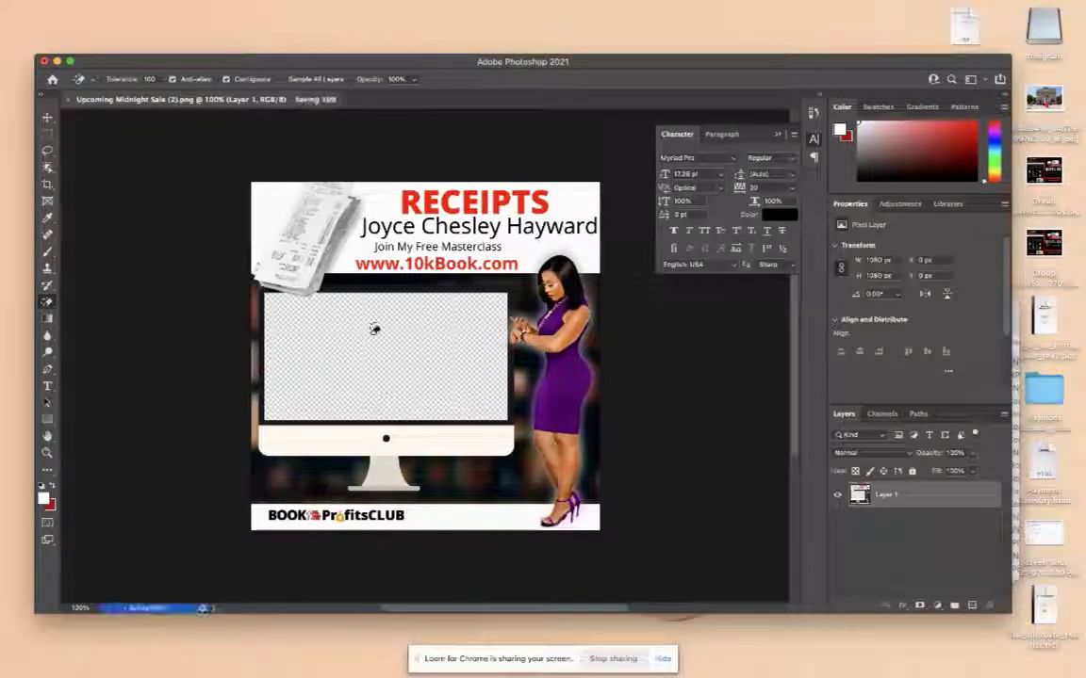
{"action": "key", "text": "ctrl+Up"}
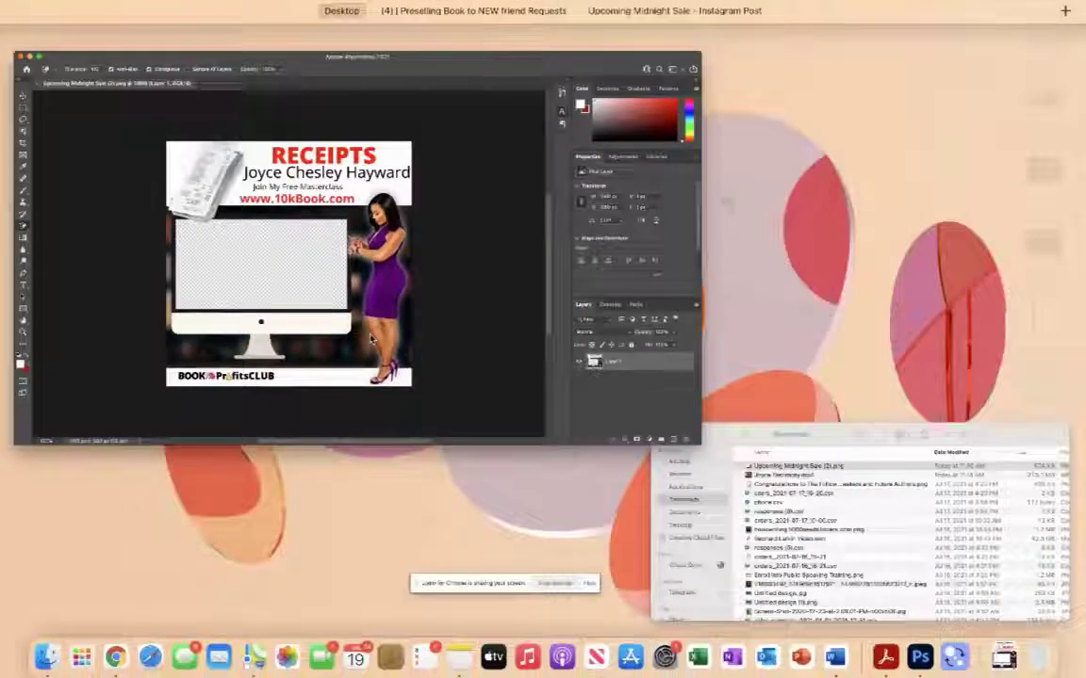
- Switch between the Downloads window and Photoshop, checking Photoshop's app menu
{"action": "left_click", "coordinate": [848, 528]}
{"action": "left_click", "coordinate": [149, 121]}
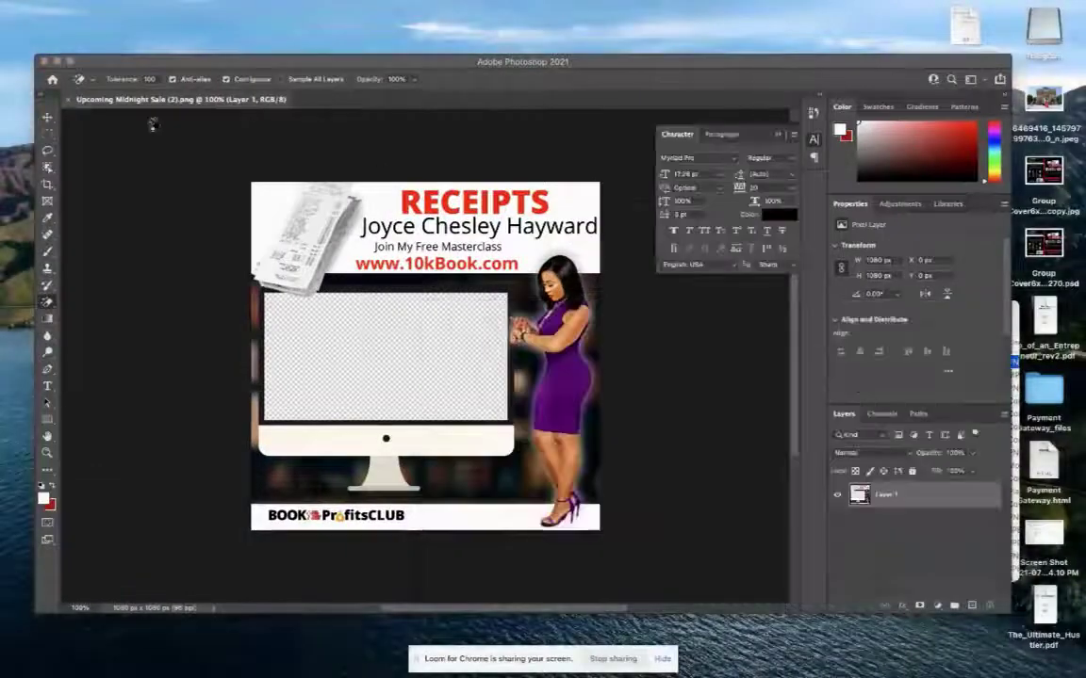
{"action": "left_click", "coordinate": [60, 7]}
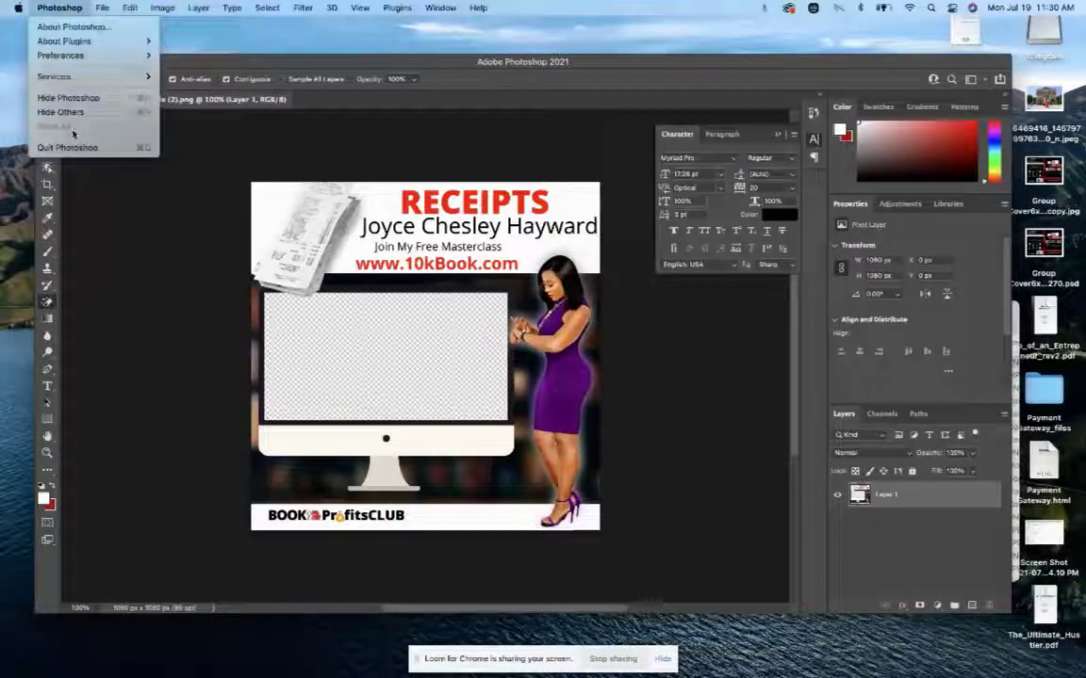
{"action": "left_click", "coordinate": [72, 145]}
{"action": "key", "text": "ctrl+Up"}
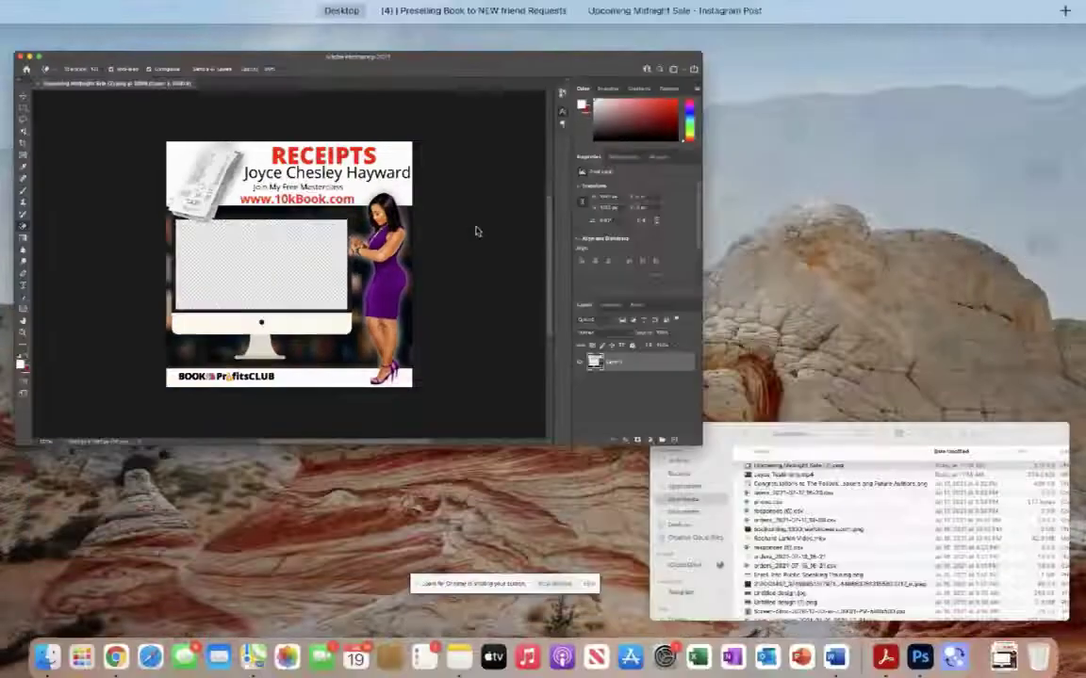
- Move the Downloads window aside and select Camtasia 2020 in the Applications folder
{"action": "left_click", "coordinate": [872, 461]}
{"action": "left_click_drag", "start_coordinate": [520, 314], "coordinate": [369, 163]}
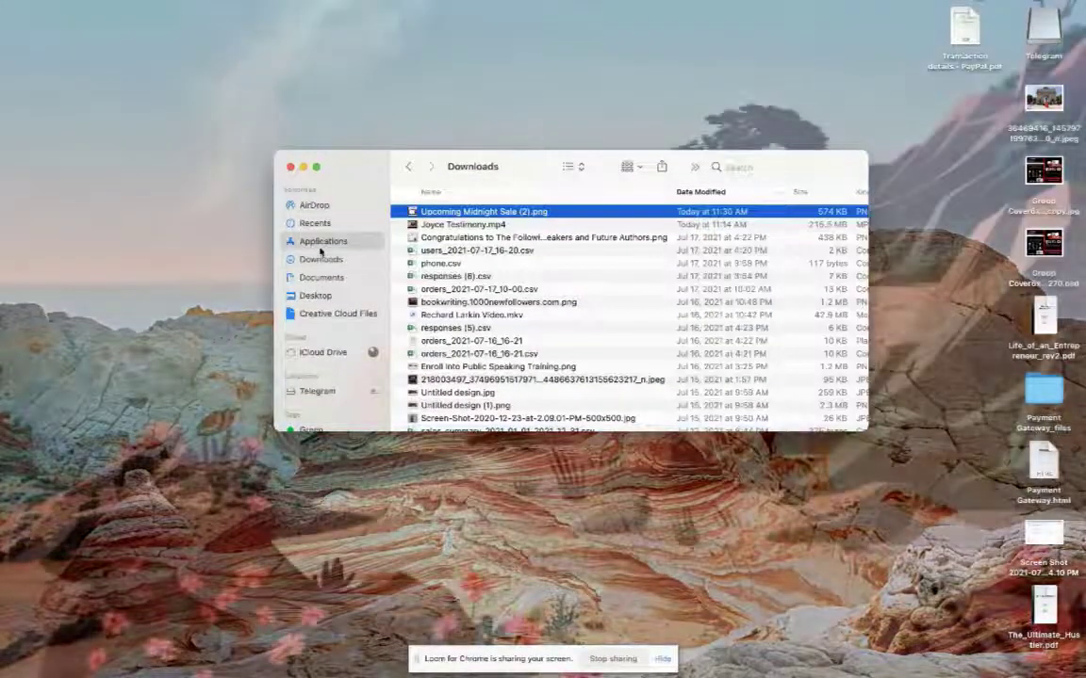
{"action": "left_click", "coordinate": [322, 242]}
{"action": "scroll", "coordinate": [458, 293], "scroll_direction": "down", "scroll_amount": 3}
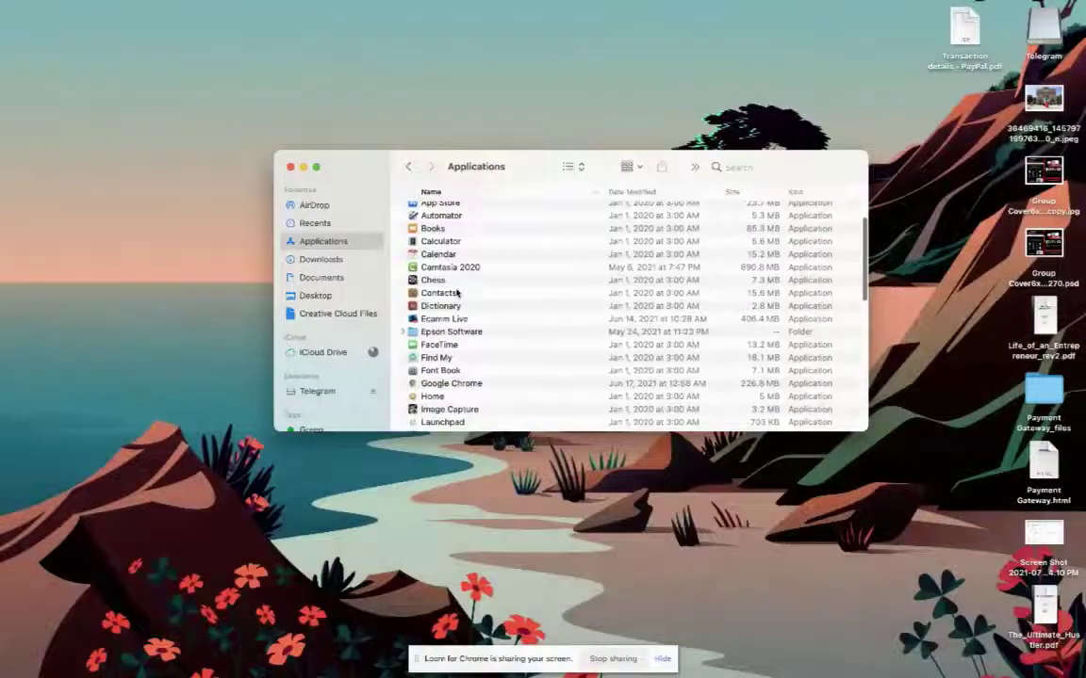
{"action": "left_click", "coordinate": [453, 269]}
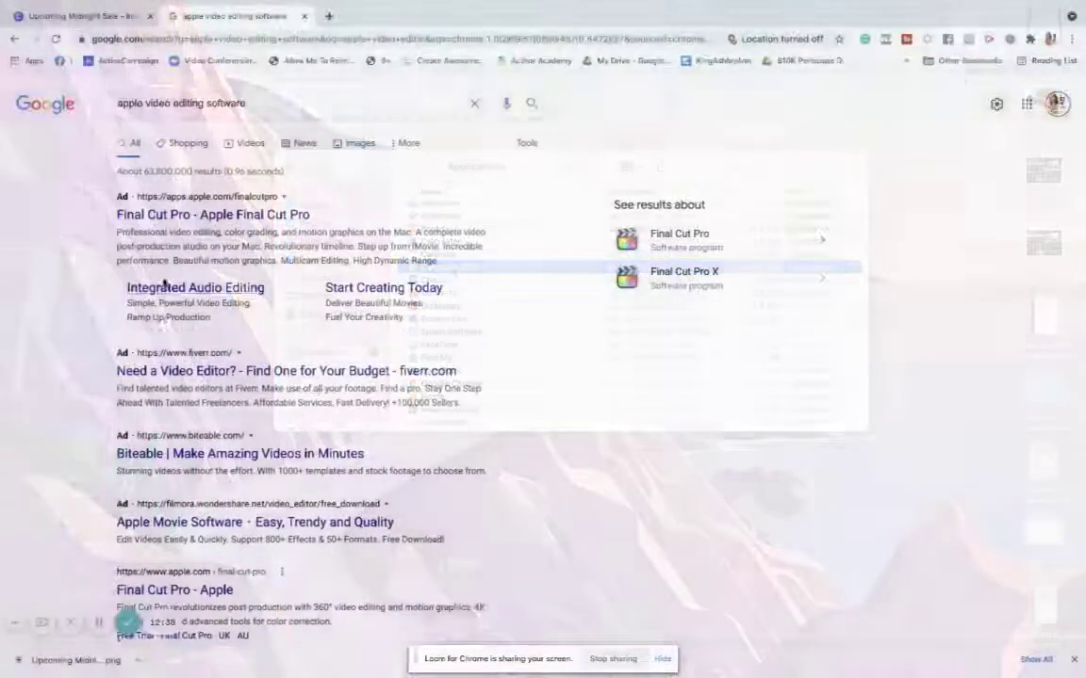
- Replace the Google query with a search for imovie, then return to the Camtasia project window
{"action": "scroll", "coordinate": [164, 279], "scroll_direction": "down", "scroll_amount": 1}
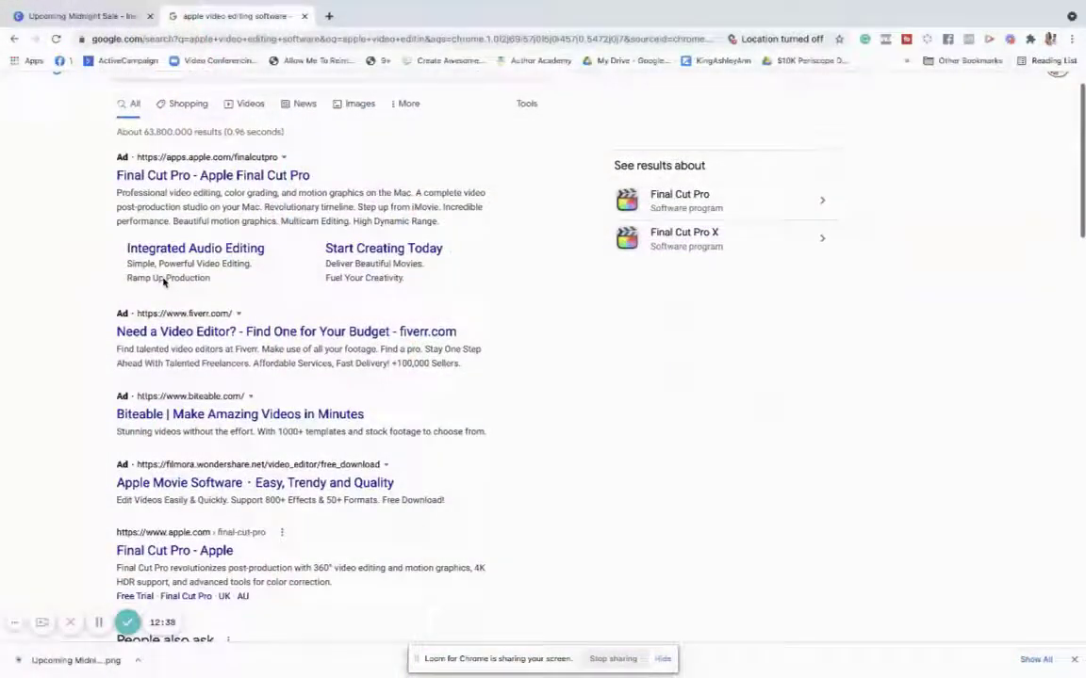
{"action": "scroll", "coordinate": [164, 279], "scroll_direction": "down", "scroll_amount": 5}
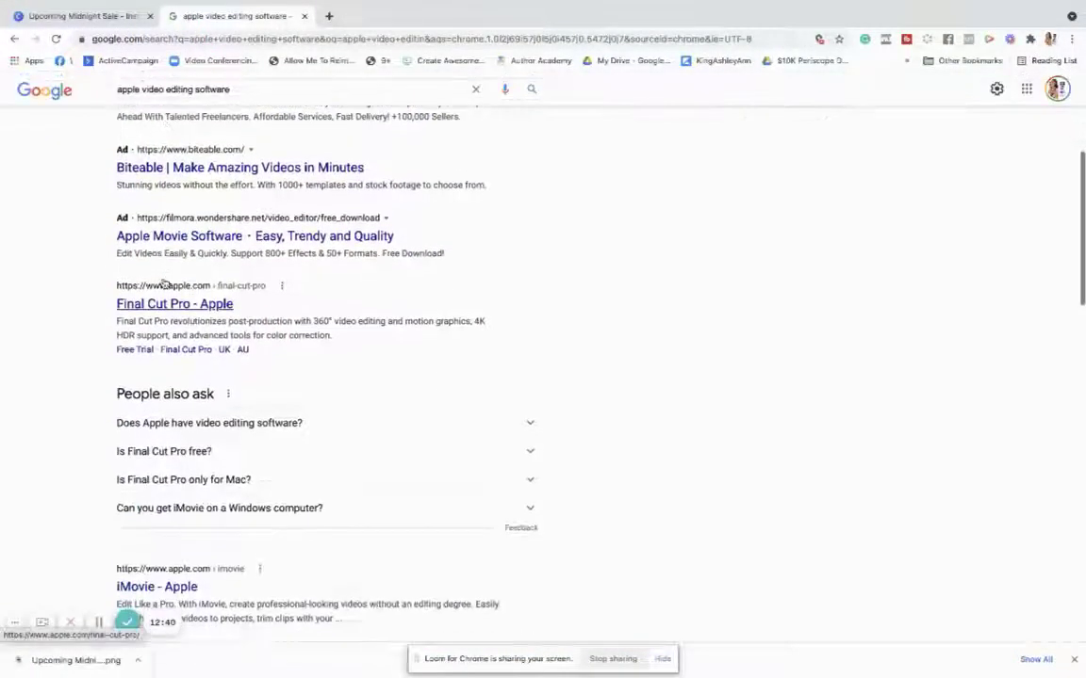
{"action": "scroll", "coordinate": [164, 283], "scroll_direction": "up", "scroll_amount": 6}
{"action": "scroll", "coordinate": [120, 122], "scroll_direction": "down", "scroll_amount": 1}
{"action": "left_click", "coordinate": [119, 102]}
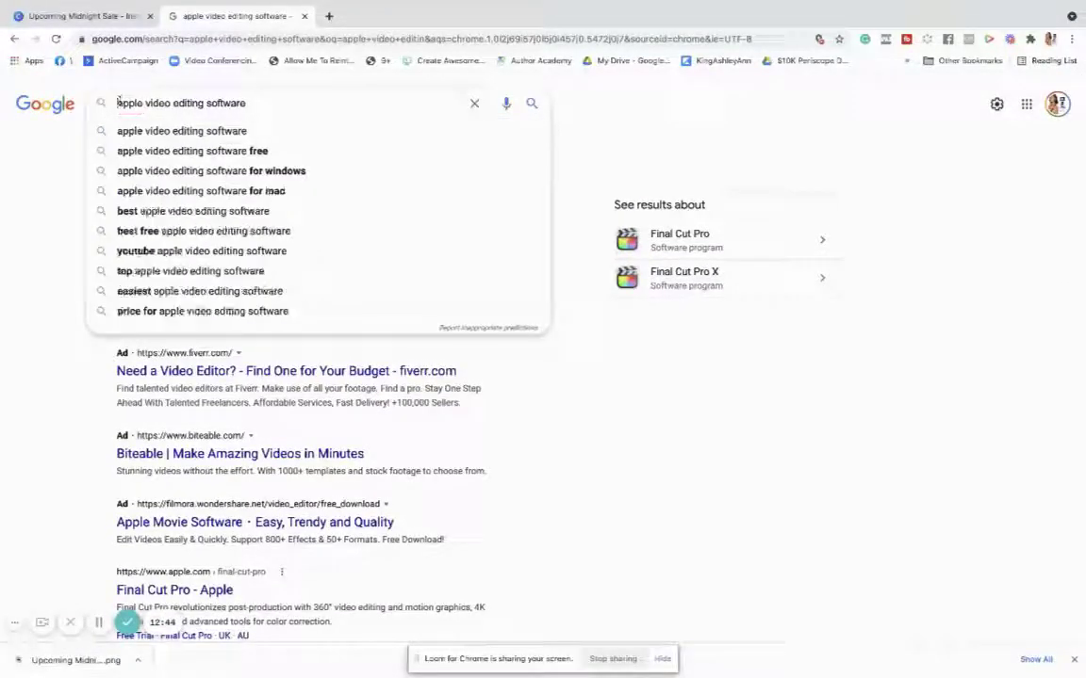
{"action": "key", "text": "ctrl+a"}
{"action": "type", "text": "imovie"}
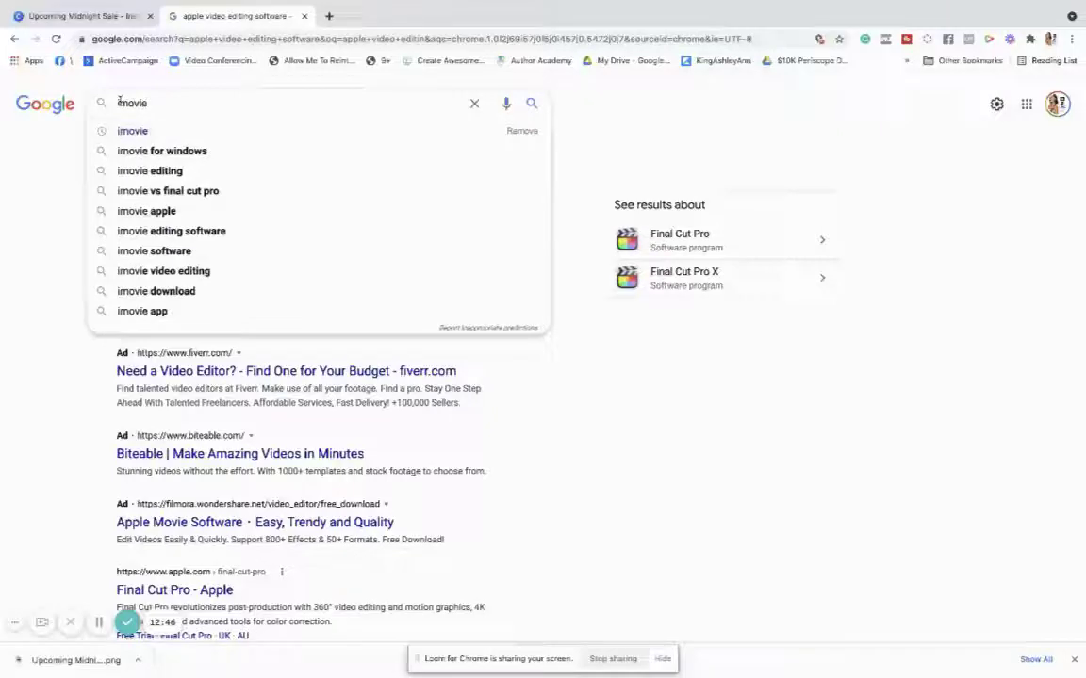
{"action": "key", "text": "Return"}
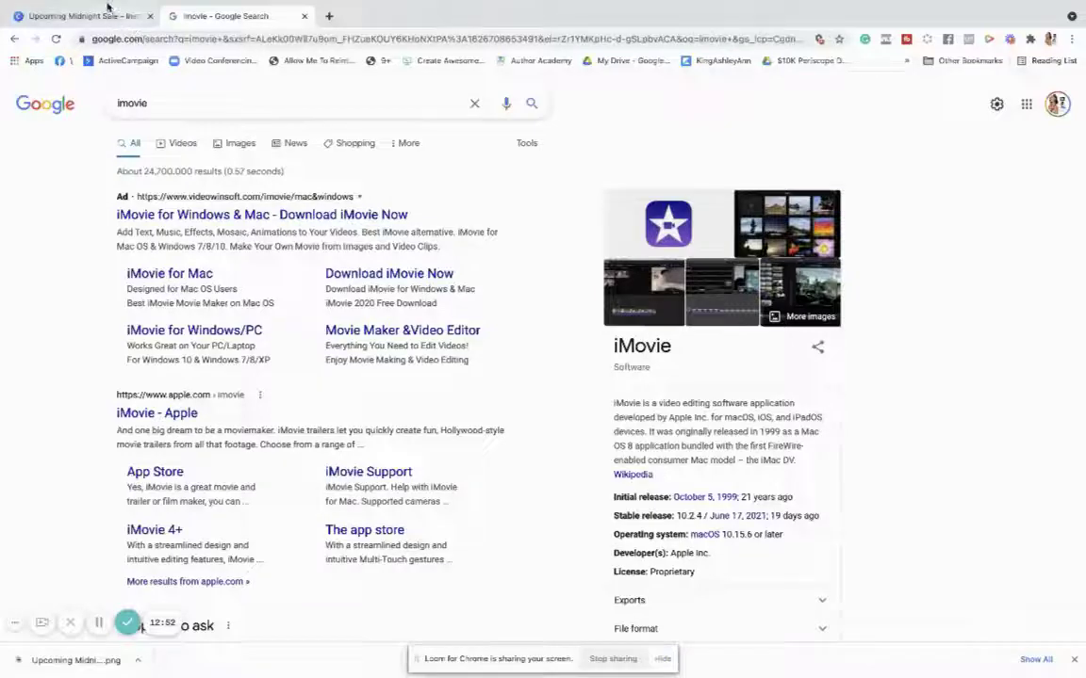
{"action": "key", "text": "ctrl+Up"}
{"action": "left_click", "coordinate": [460, 368]}
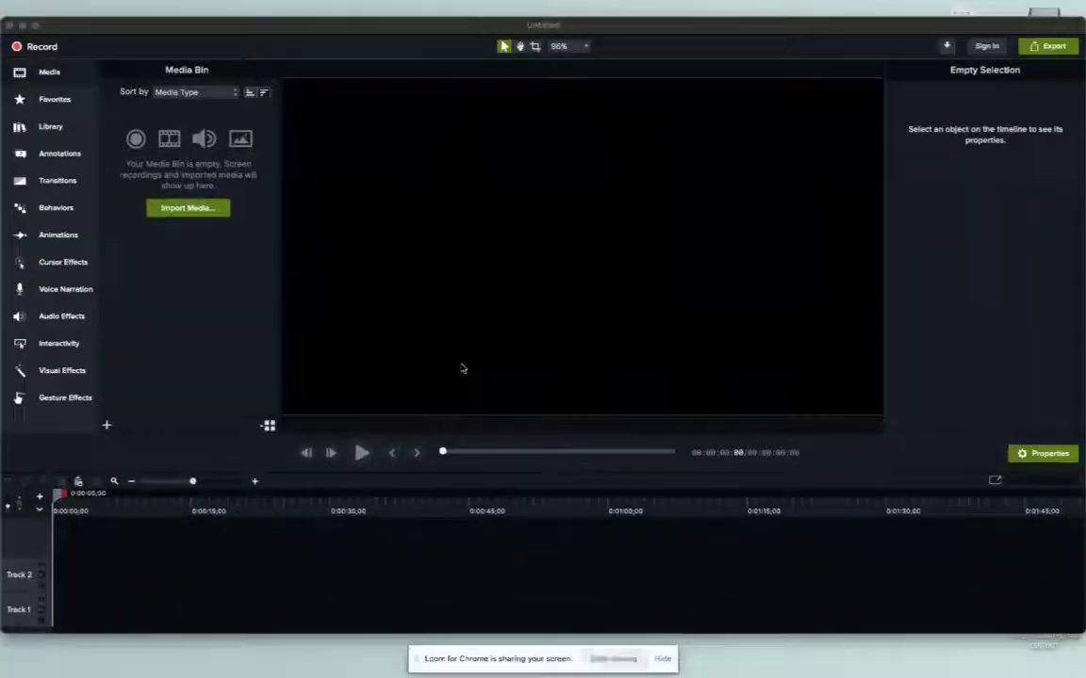
- In Project Settings, set the canvas dimensions to Instagram (640x640) and apply
{"action": "key", "text": "ctrl+Up"}
{"action": "left_click", "coordinate": [465, 368]}
{"action": "left_click", "coordinate": [577, 47]}
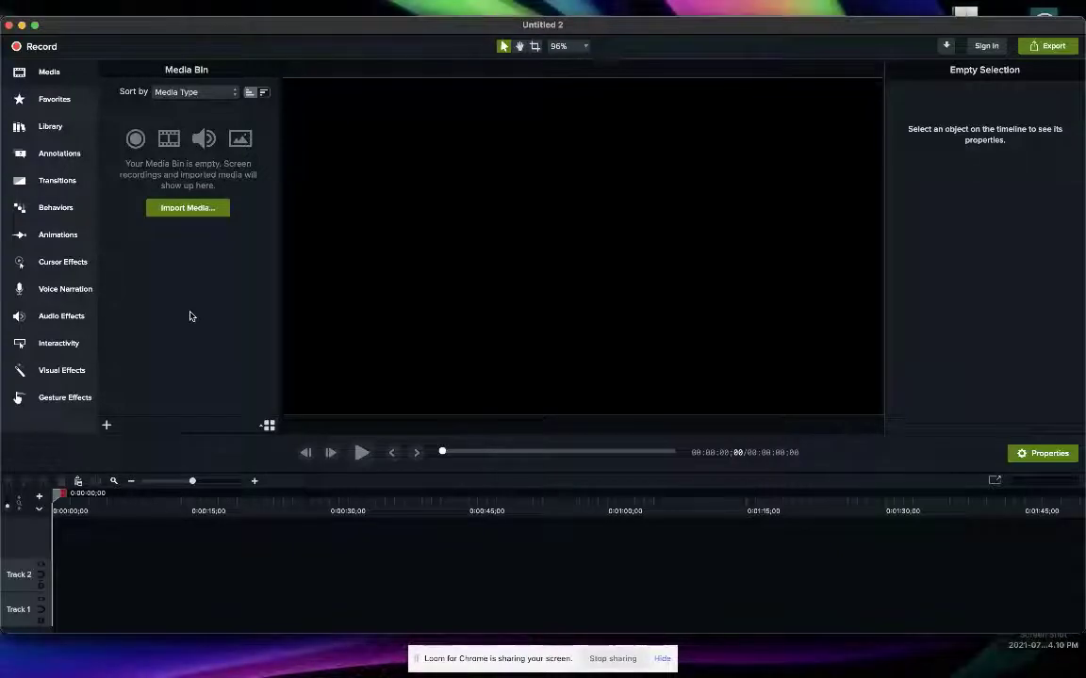
{"action": "left_click", "coordinate": [584, 47]}
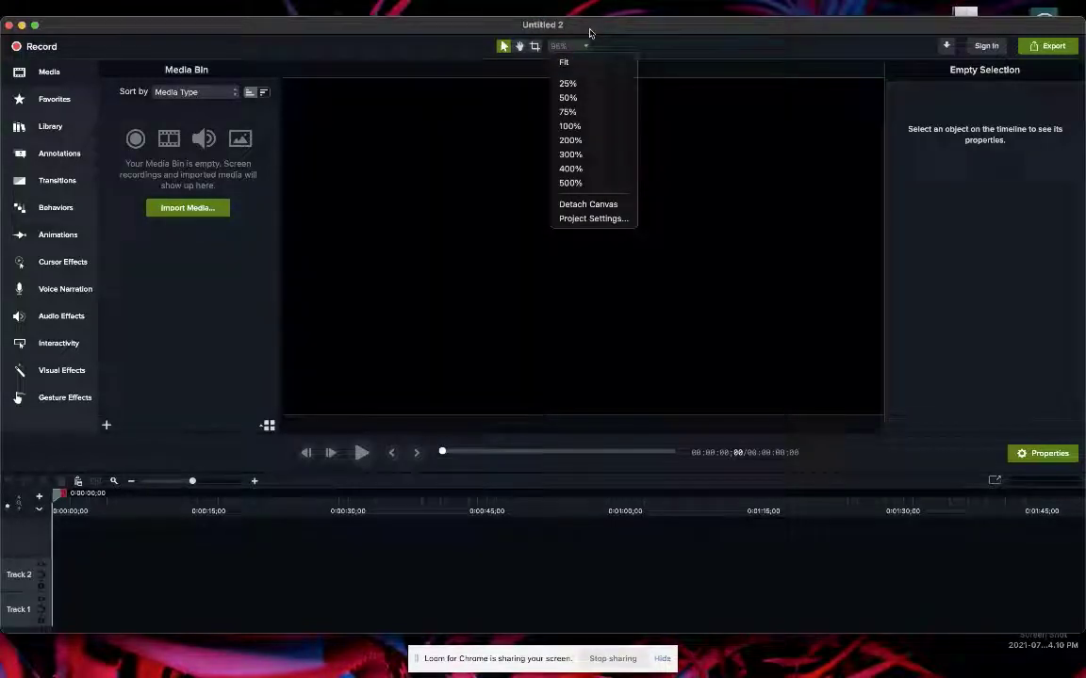
{"action": "left_click", "coordinate": [583, 46]}
{"action": "left_click", "coordinate": [584, 47]}
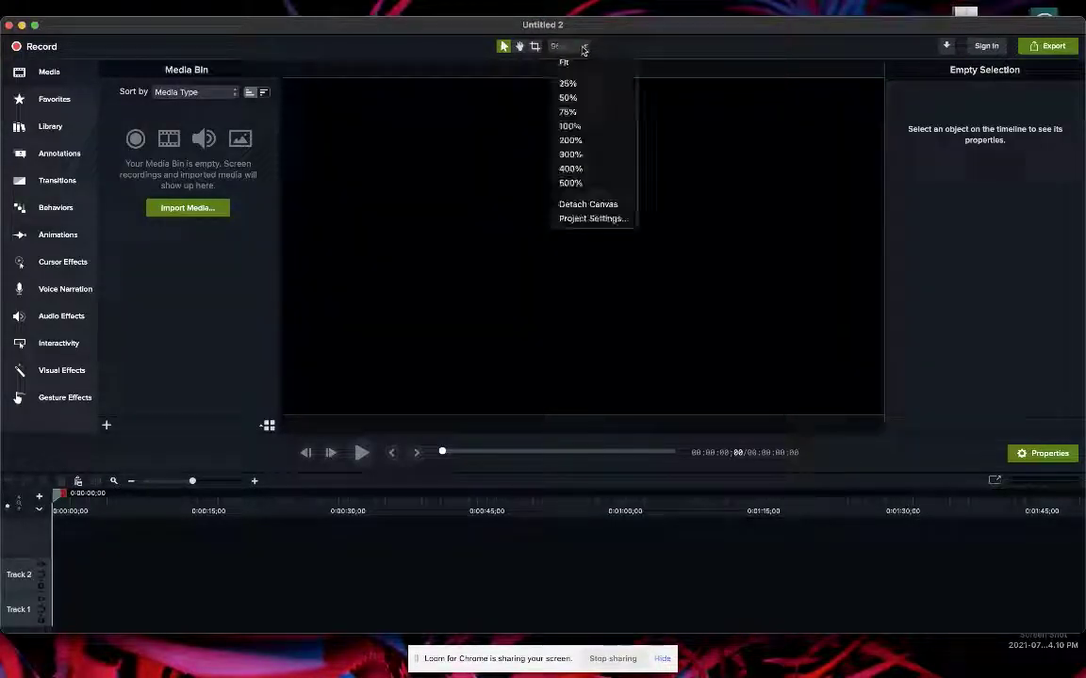
{"action": "left_click", "coordinate": [573, 218]}
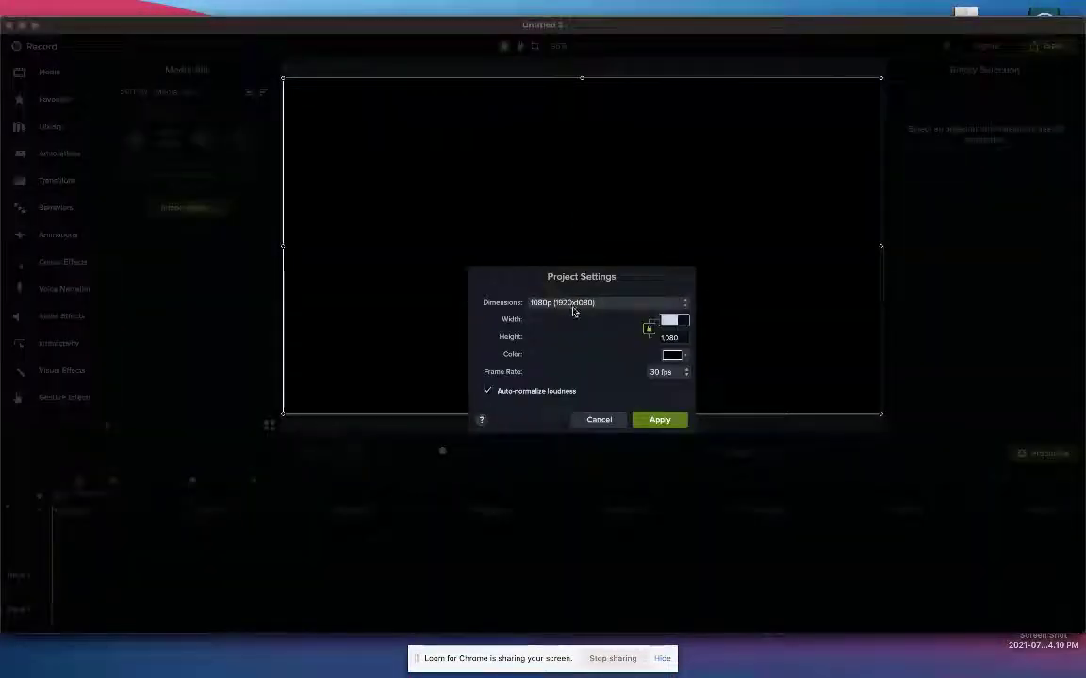
{"action": "left_click", "coordinate": [564, 302]}
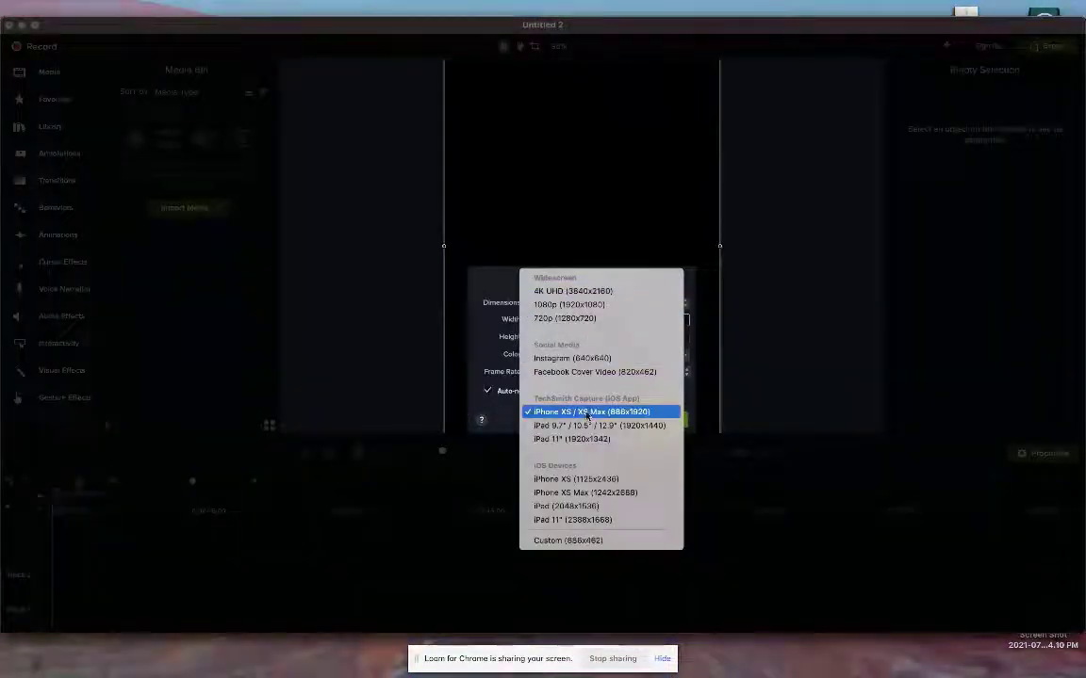
{"action": "left_click", "coordinate": [572, 359]}
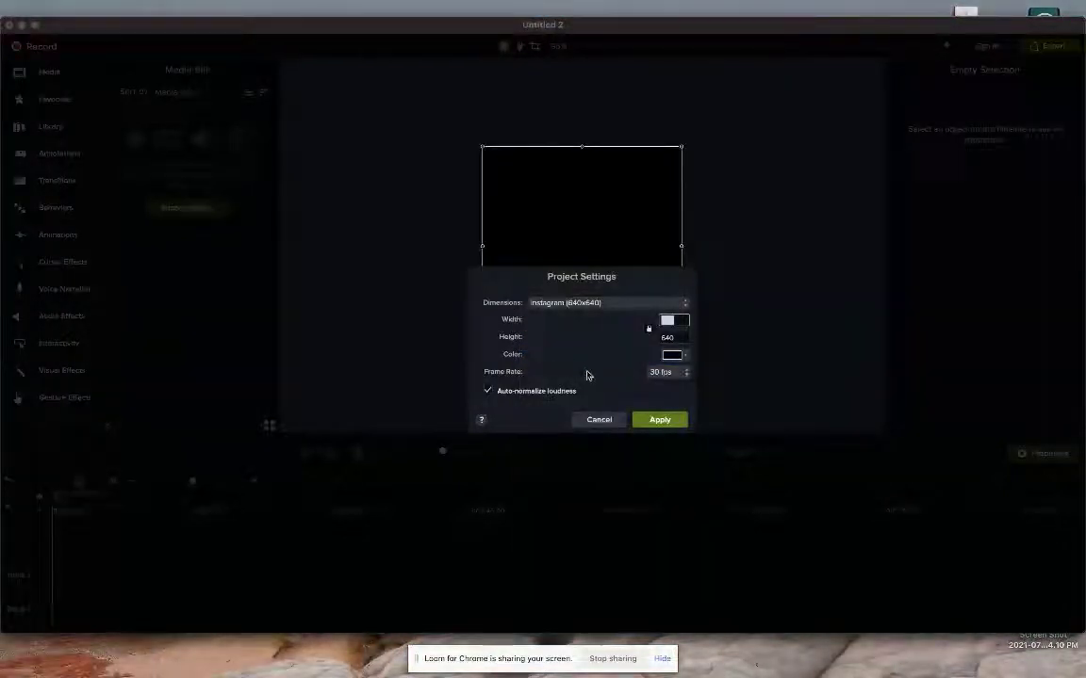
{"action": "left_click", "coordinate": [659, 420]}
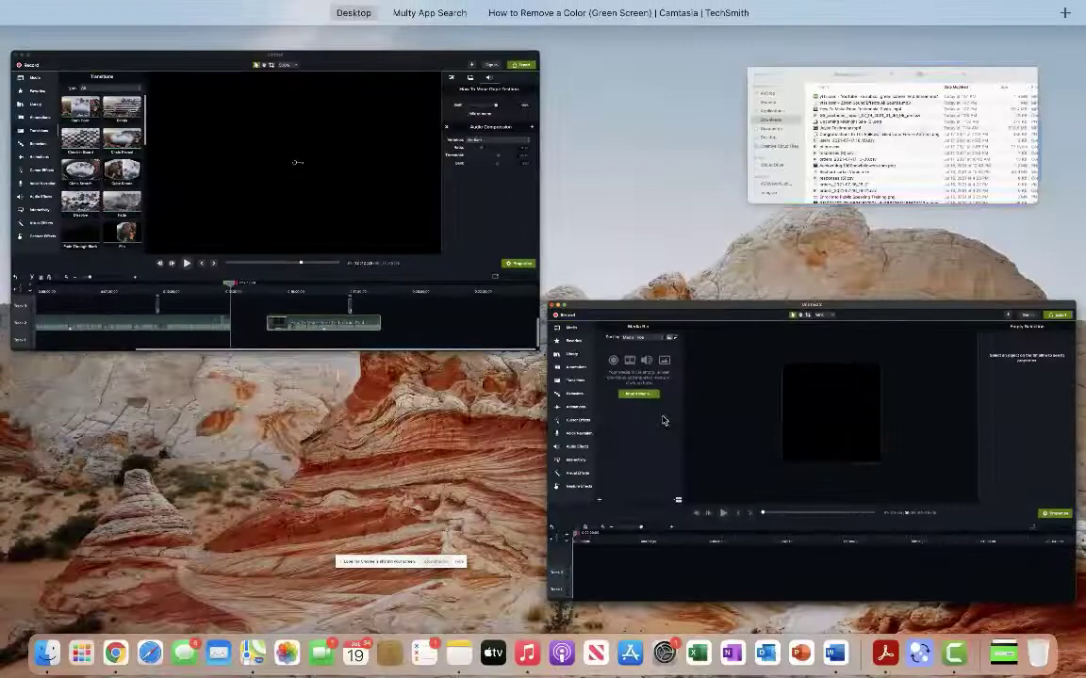
- Bring the Finder Downloads window forward, return to Camtasia, then show all desktop spaces
{"action": "left_click", "coordinate": [618, 245]}
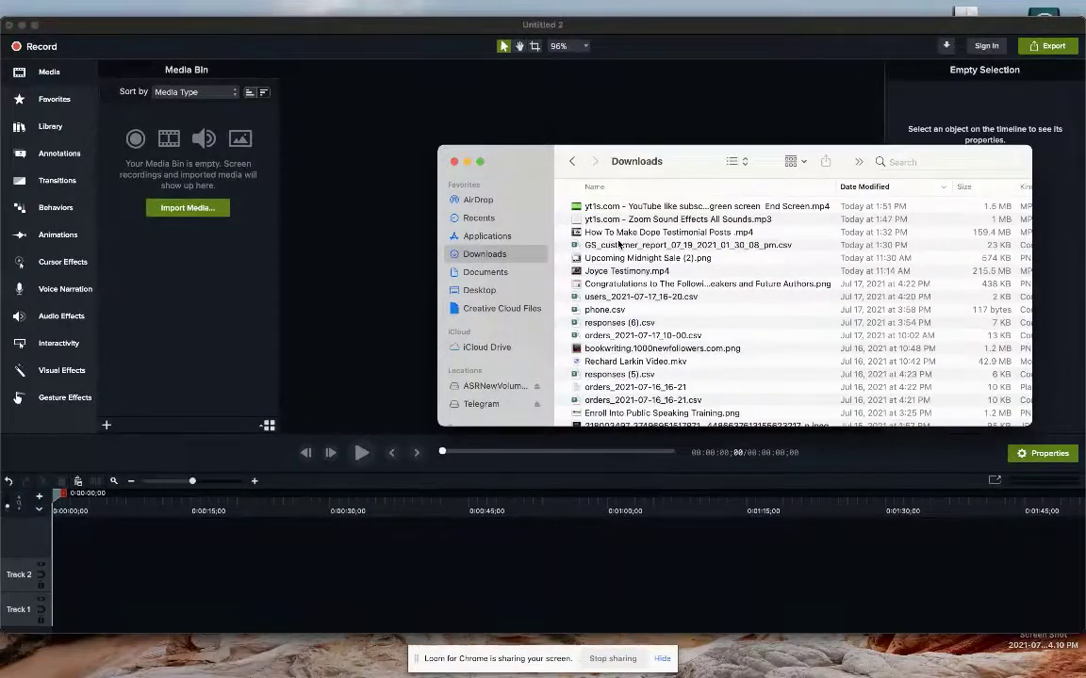
{"action": "key", "text": "ctrl+Up"}
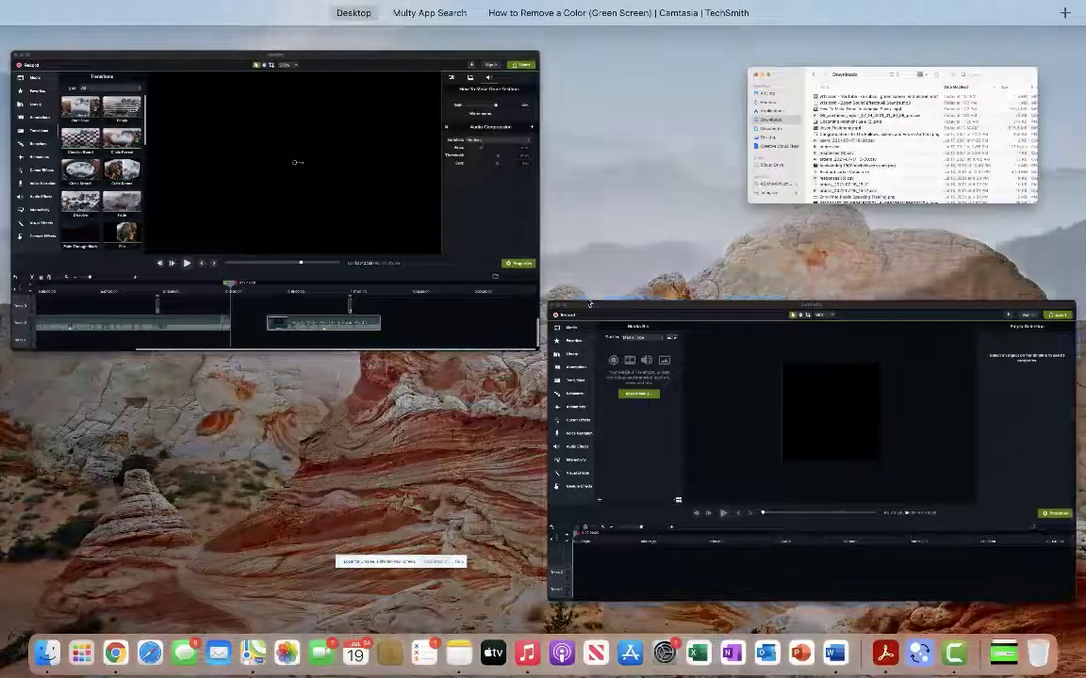
{"action": "left_click", "coordinate": [594, 325]}
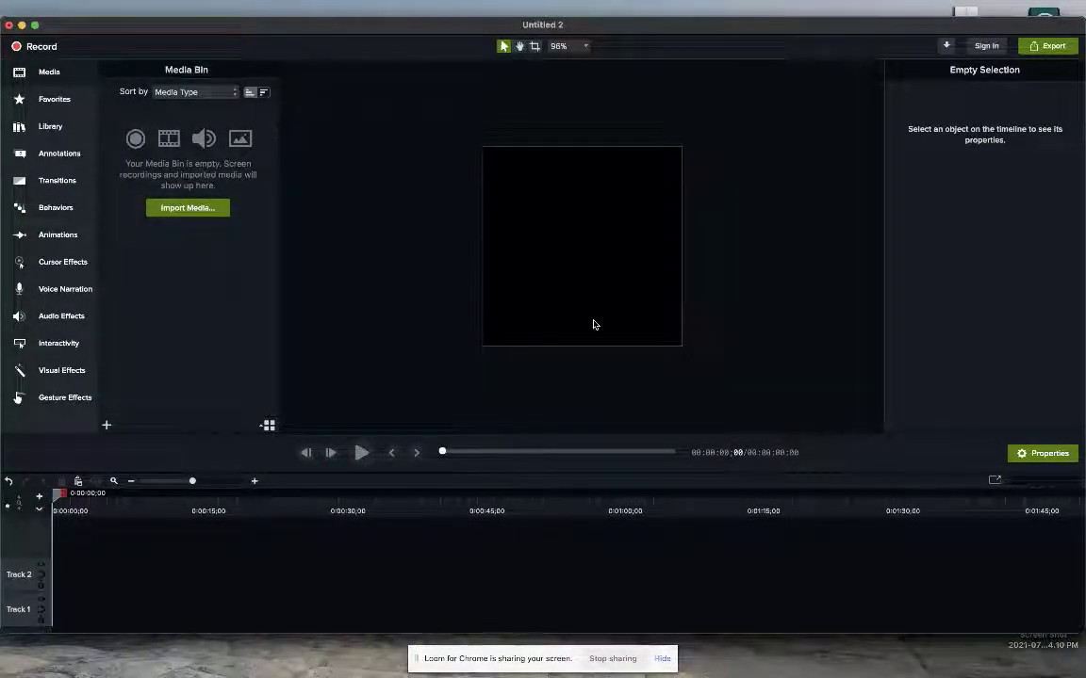
{"action": "key", "text": "ctrl+Up"}
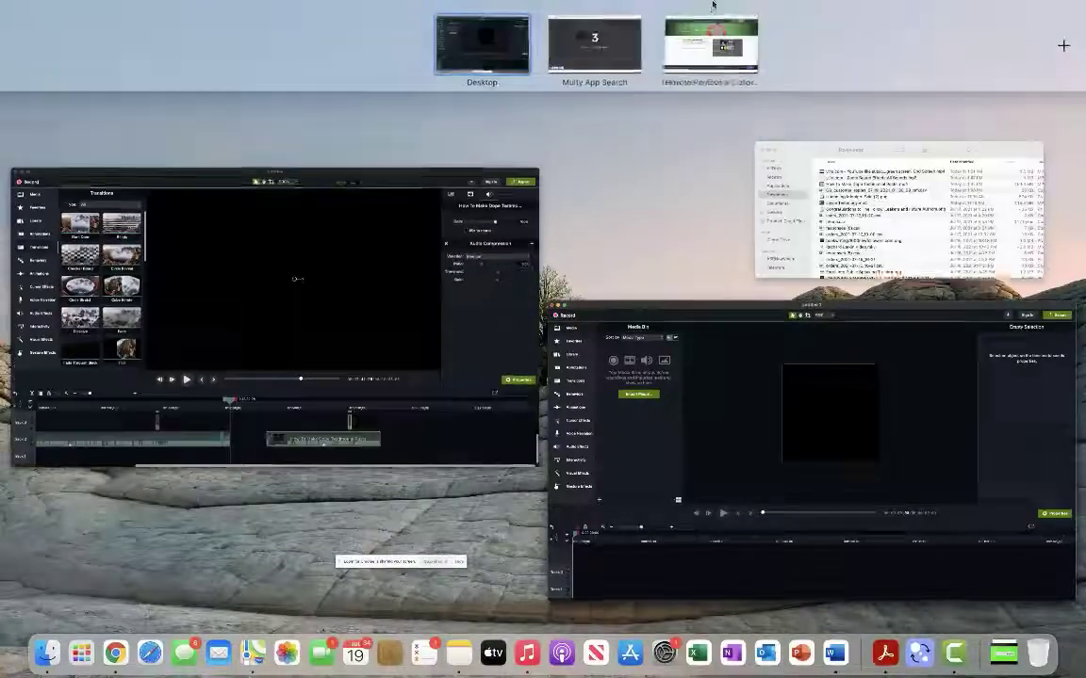
- Download only Page 4 of the Canva design as a PNG, then return to the Camtasia project
{"action": "left_click", "coordinate": [592, 57]}
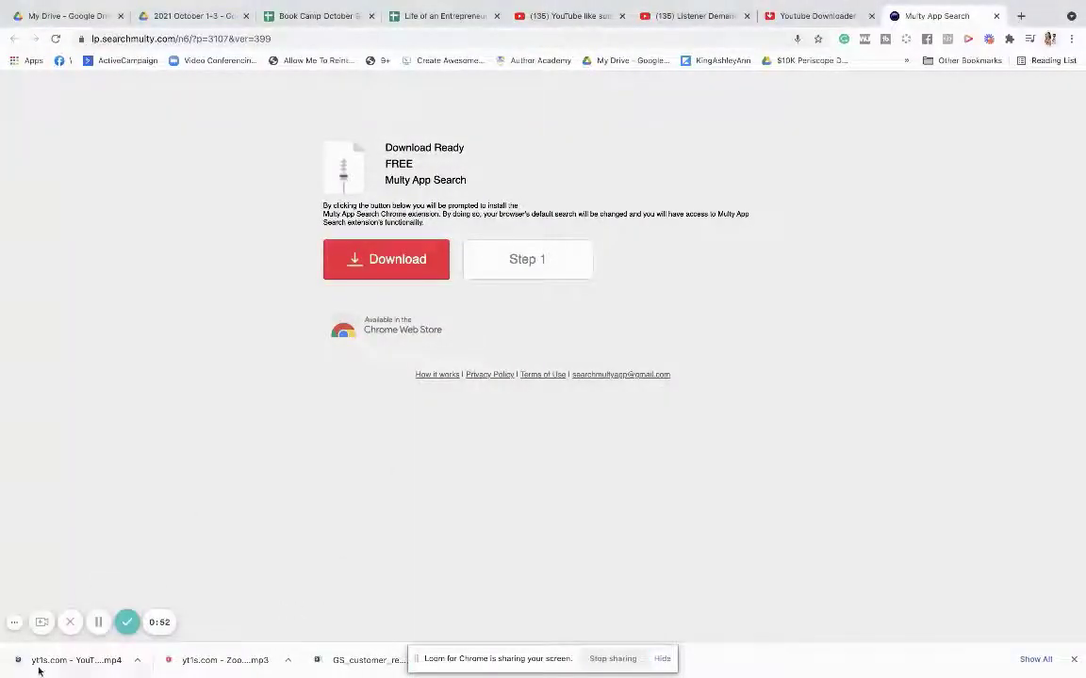
{"action": "left_click", "coordinate": [98, 622]}
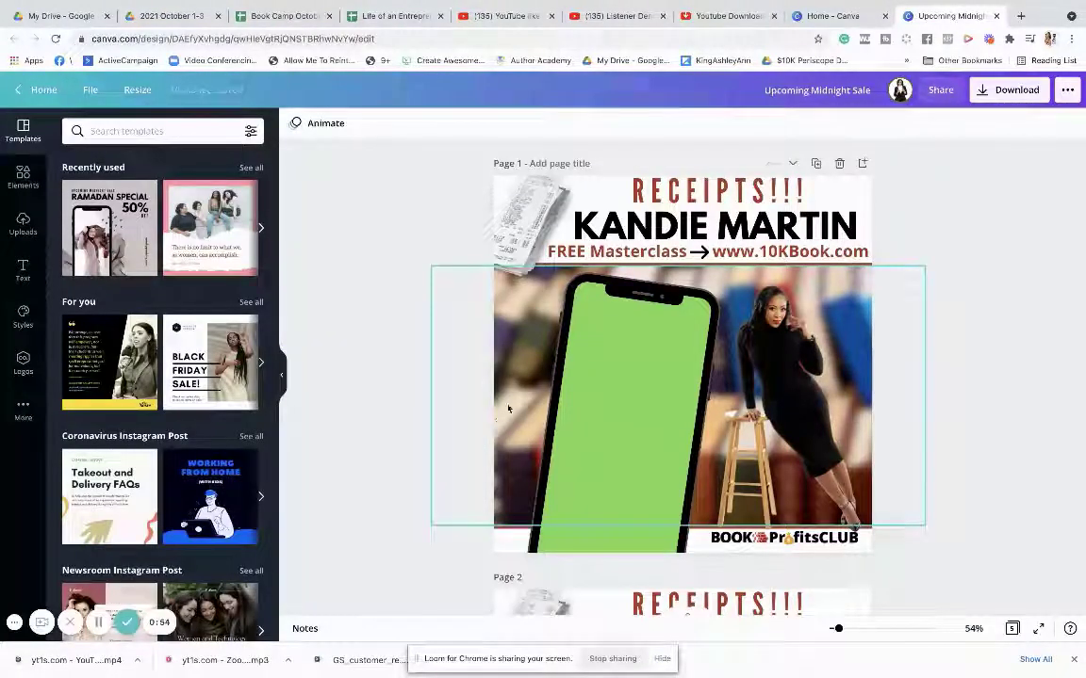
{"action": "left_click", "coordinate": [1008, 90]}
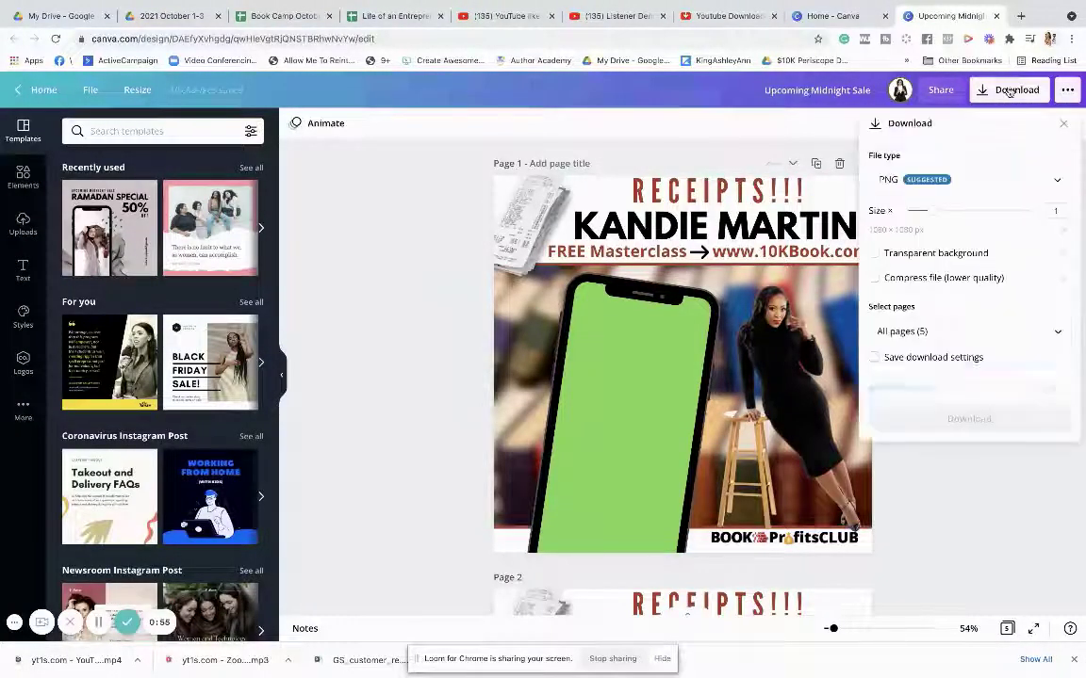
{"action": "left_click", "coordinate": [968, 331]}
{"action": "left_click", "coordinate": [1053, 367]}
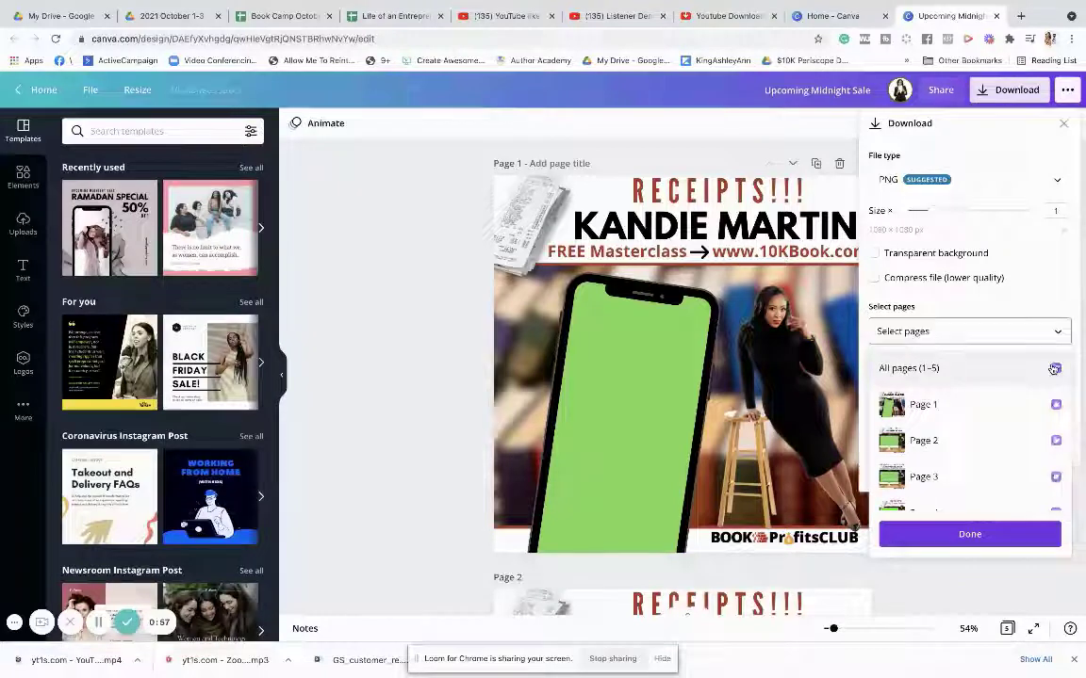
{"action": "scroll", "coordinate": [986, 457], "scroll_direction": "down", "scroll_amount": 2}
{"action": "left_click", "coordinate": [985, 445]}
{"action": "left_click", "coordinate": [987, 535]}
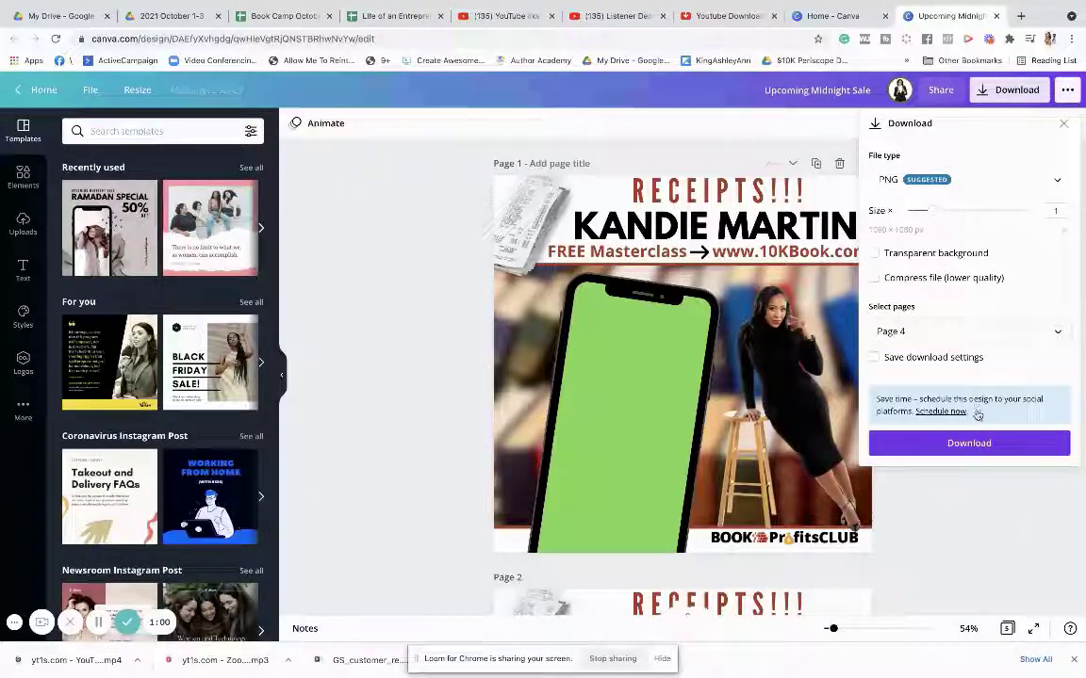
{"action": "left_click", "coordinate": [973, 440]}
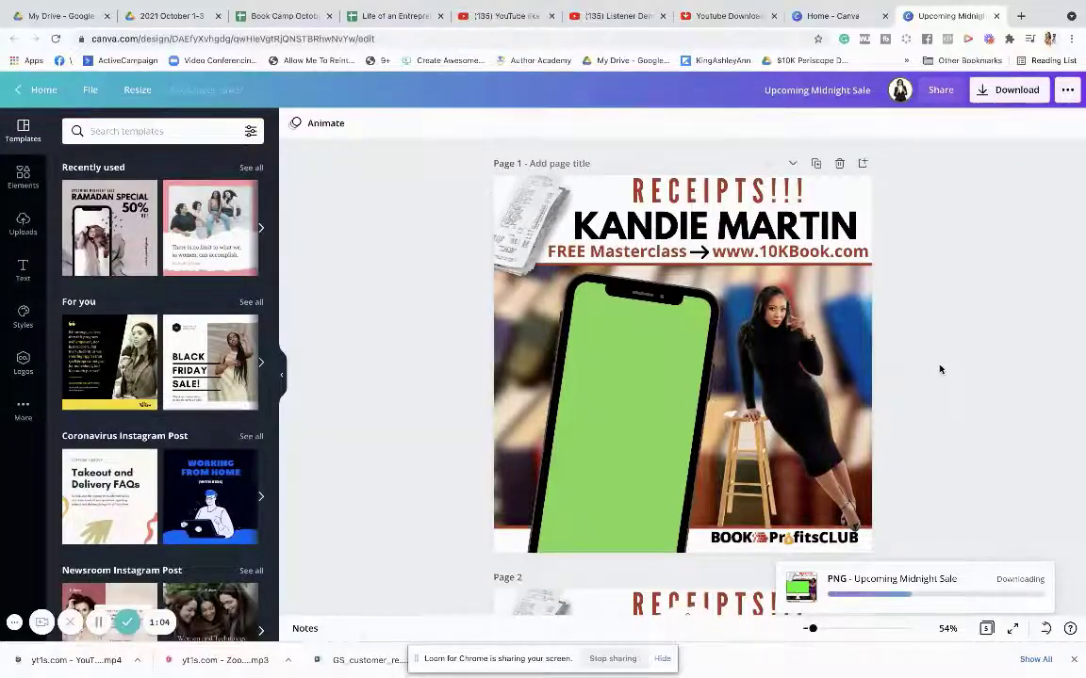
{"action": "key", "text": "ctrl+Up"}
{"action": "left_click", "coordinate": [800, 441]}
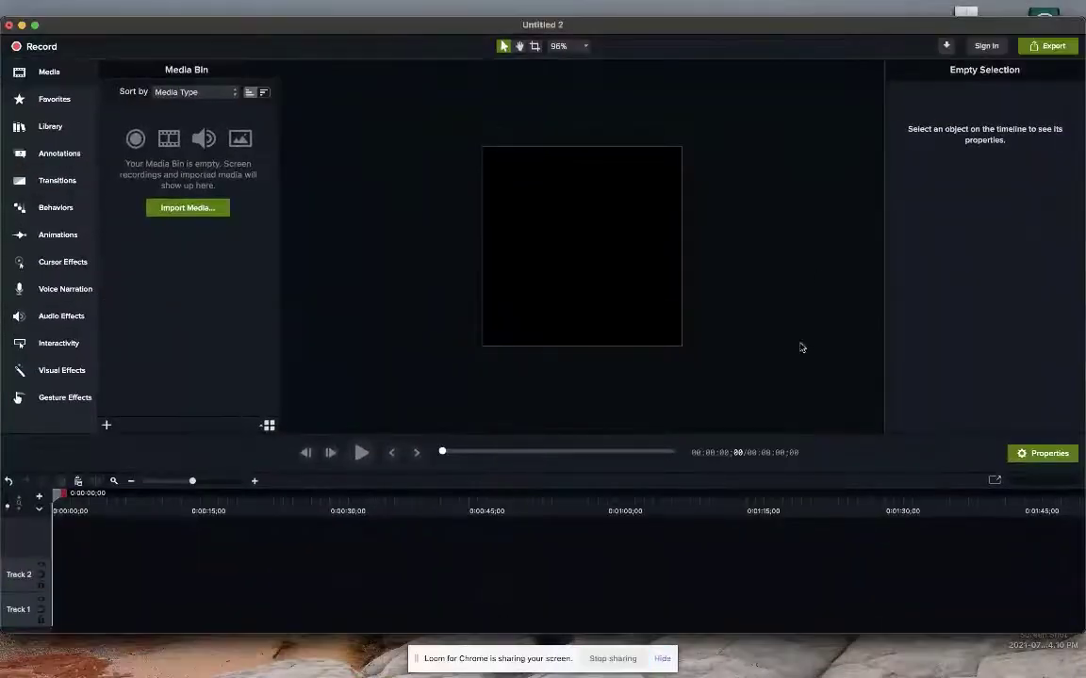
- Drag Upcoming Midnight Sale (3).png from Downloads into the Camtasia project onto Track 1
{"action": "key", "text": "ctrl+Up"}
{"action": "left_click", "coordinate": [754, 122]}
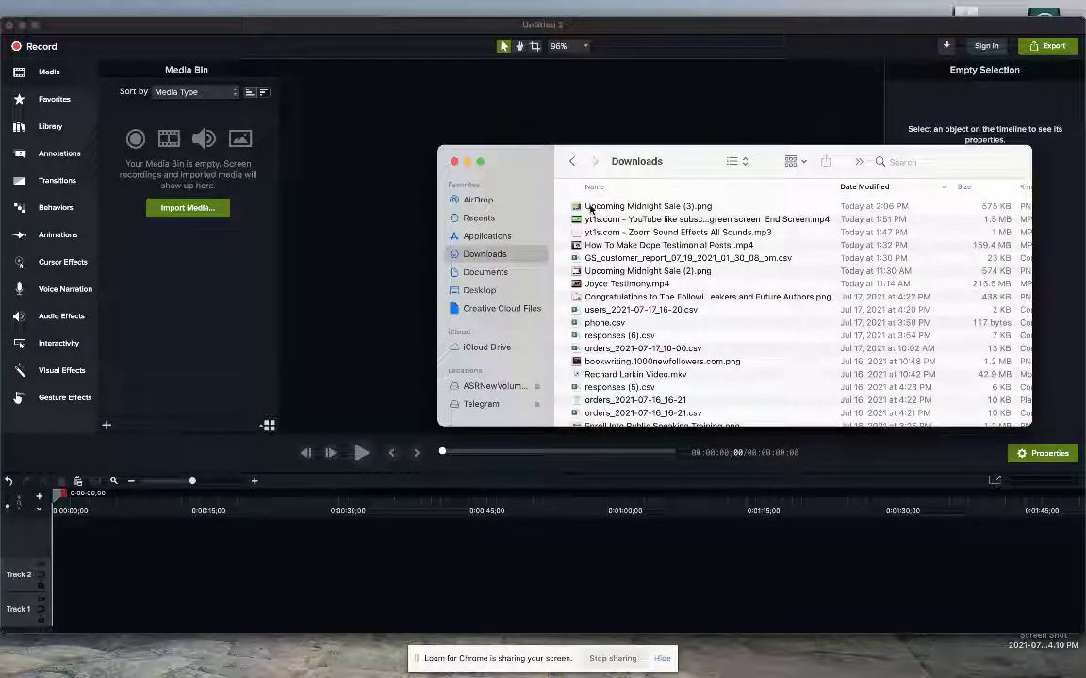
{"action": "left_click", "coordinate": [591, 208]}
{"action": "left_click_drag", "start_coordinate": [590, 208], "coordinate": [624, 261]}
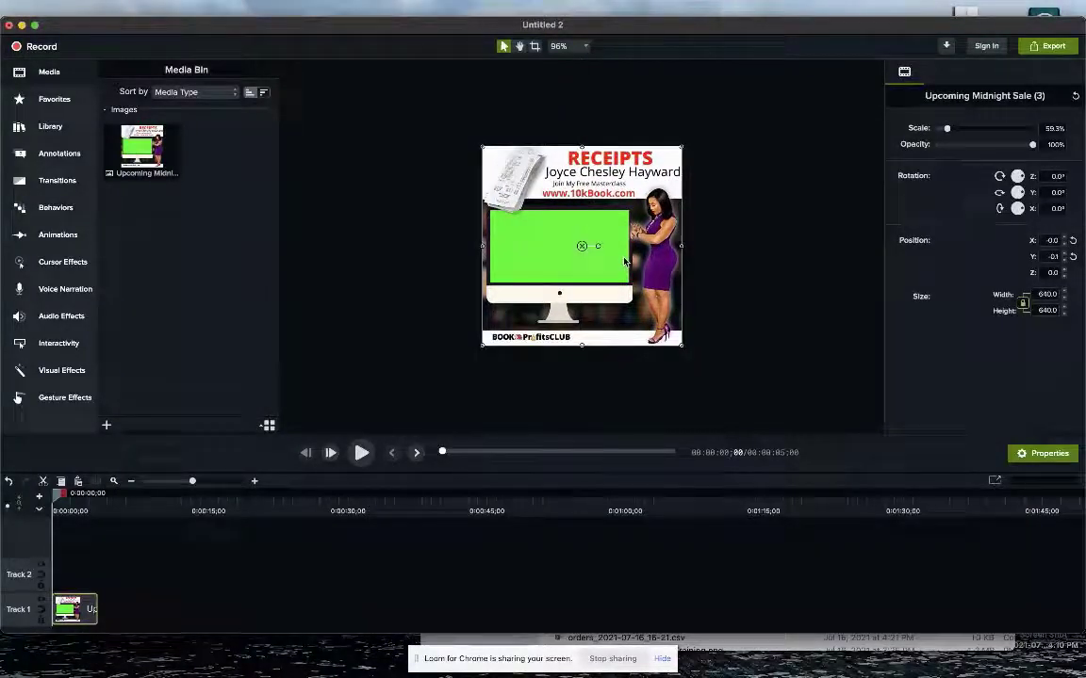
- Apply the Remove a Color visual effect to the Upcoming Midnight Sale (3) clip to knock out its green screen
{"action": "left_click", "coordinate": [64, 373]}
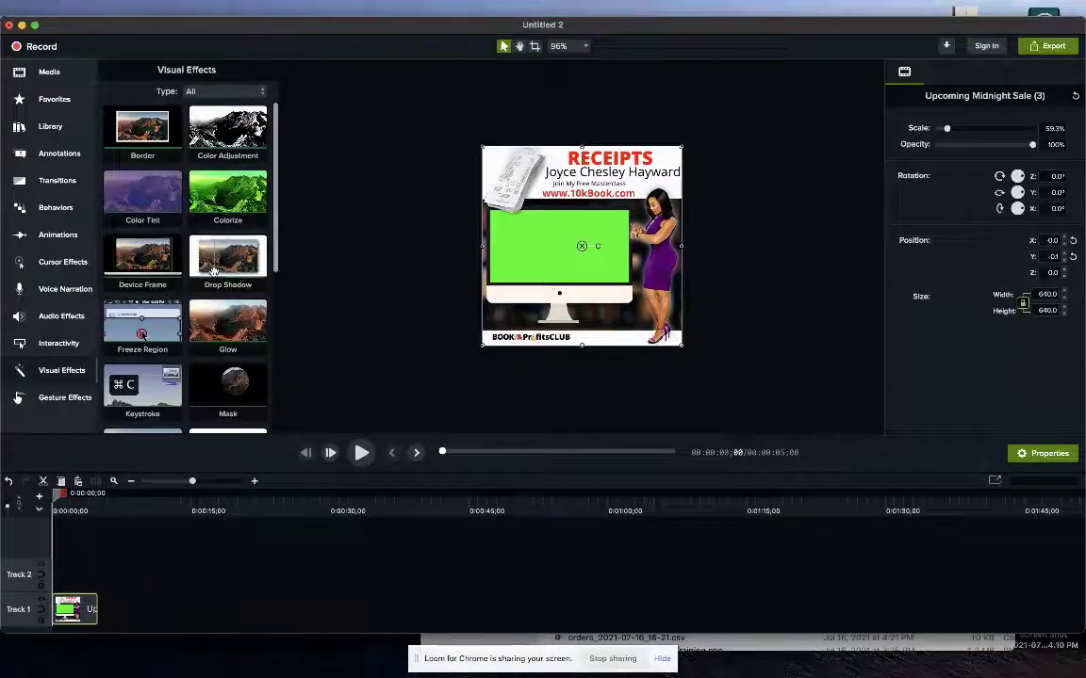
{"action": "scroll", "coordinate": [214, 272], "scroll_direction": "down", "scroll_amount": 3}
{"action": "scroll", "coordinate": [214, 272], "scroll_direction": "down", "scroll_amount": 10}
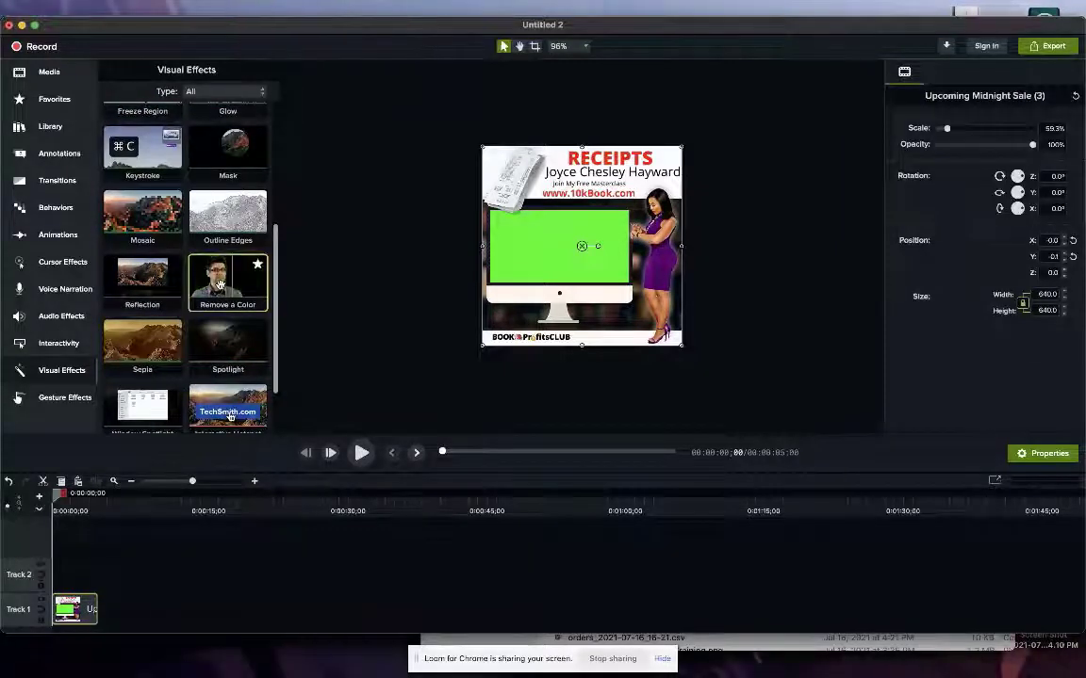
{"action": "left_click_drag", "start_coordinate": [219, 282], "coordinate": [530, 249]}
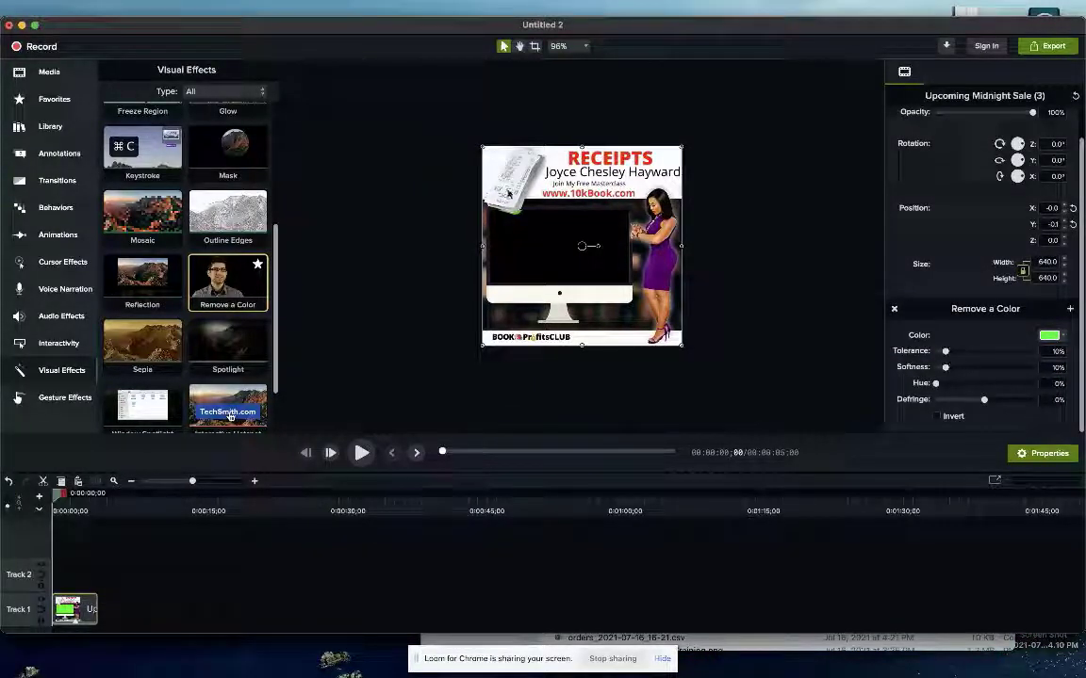
{"action": "scroll", "coordinate": [513, 219], "scroll_direction": "up", "scroll_amount": 3}
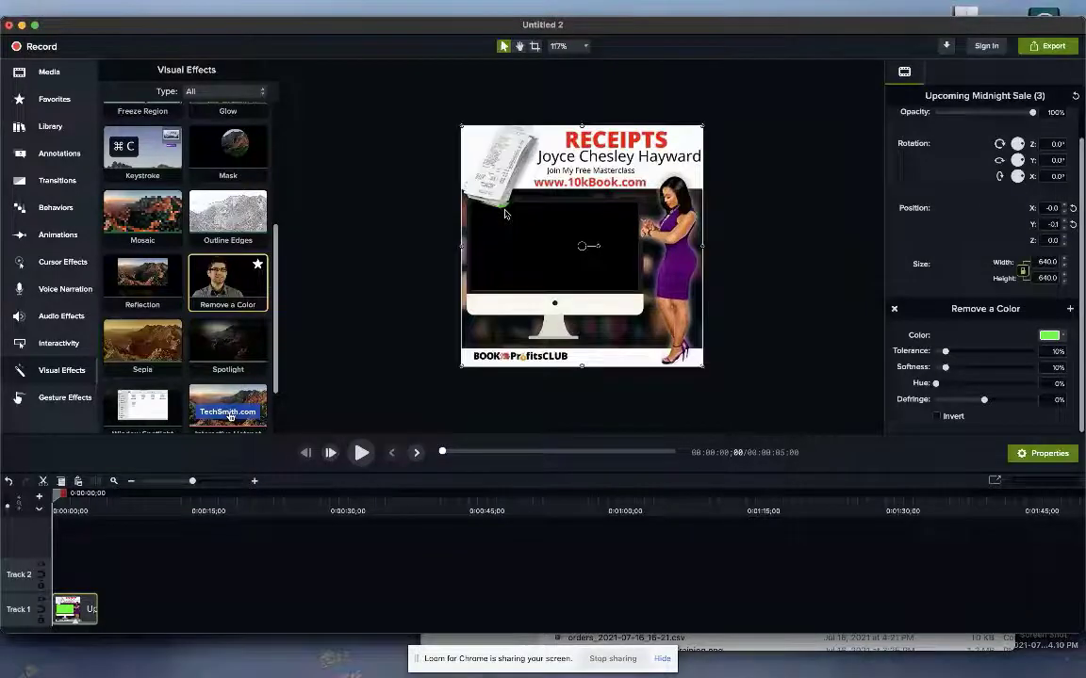
{"action": "scroll", "coordinate": [505, 215], "scroll_direction": "up", "scroll_amount": 1}
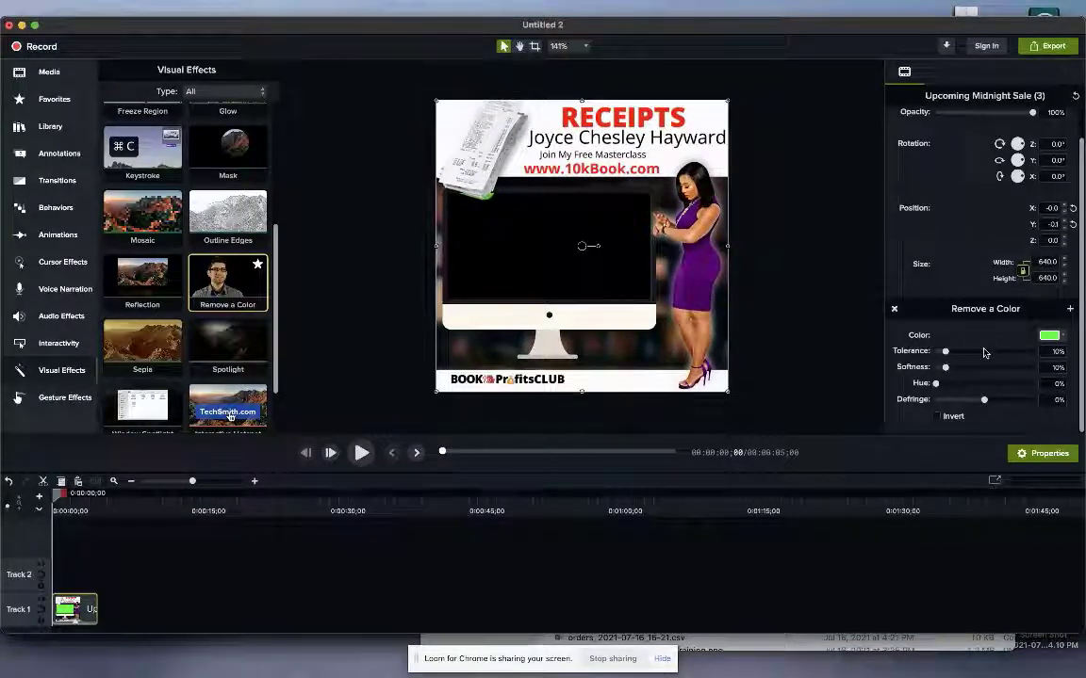
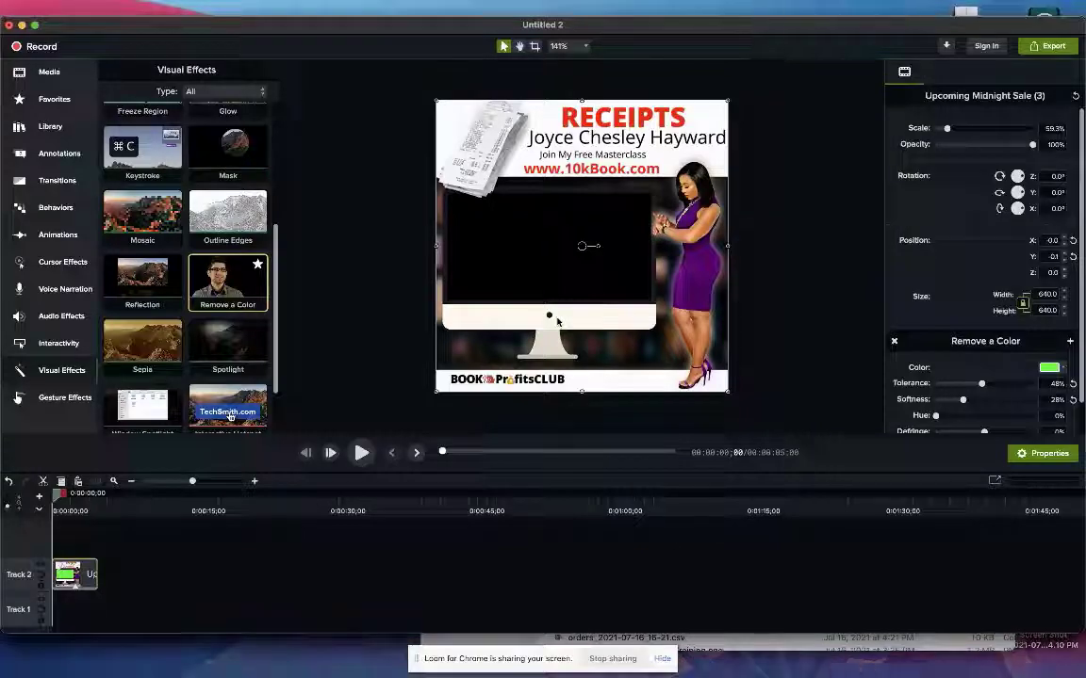
- Drag Joyce Testimony.mp4 from Finder's Downloads onto Track 1 of the timeline at 0:00
{"action": "key", "text": "ctrl+Up"}
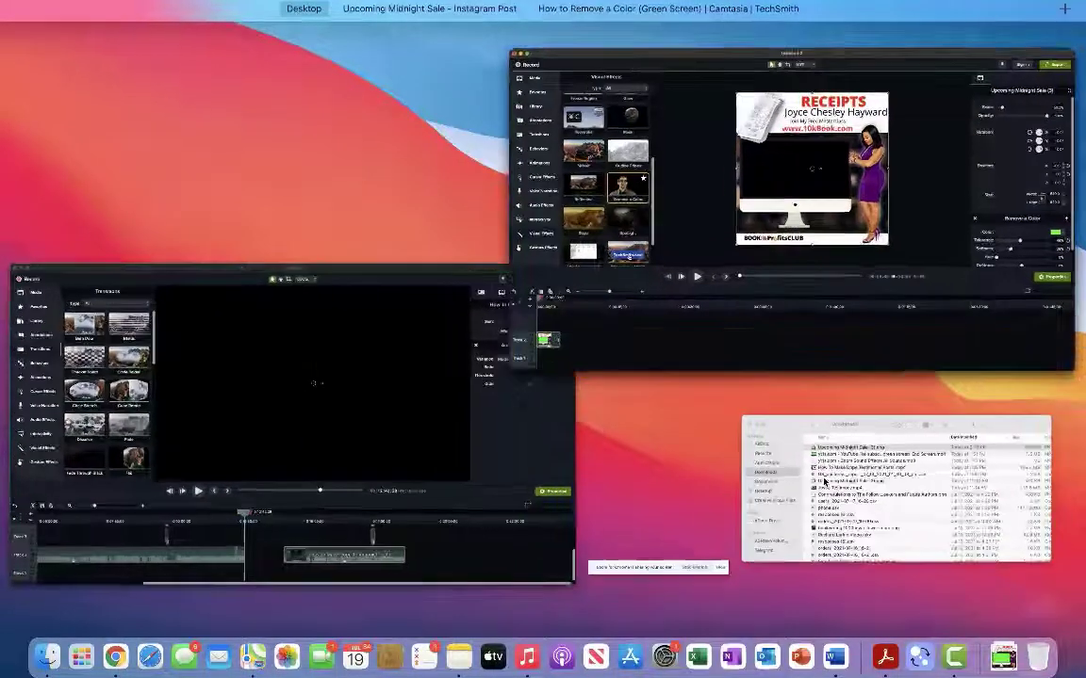
{"action": "left_click", "coordinate": [824, 482]}
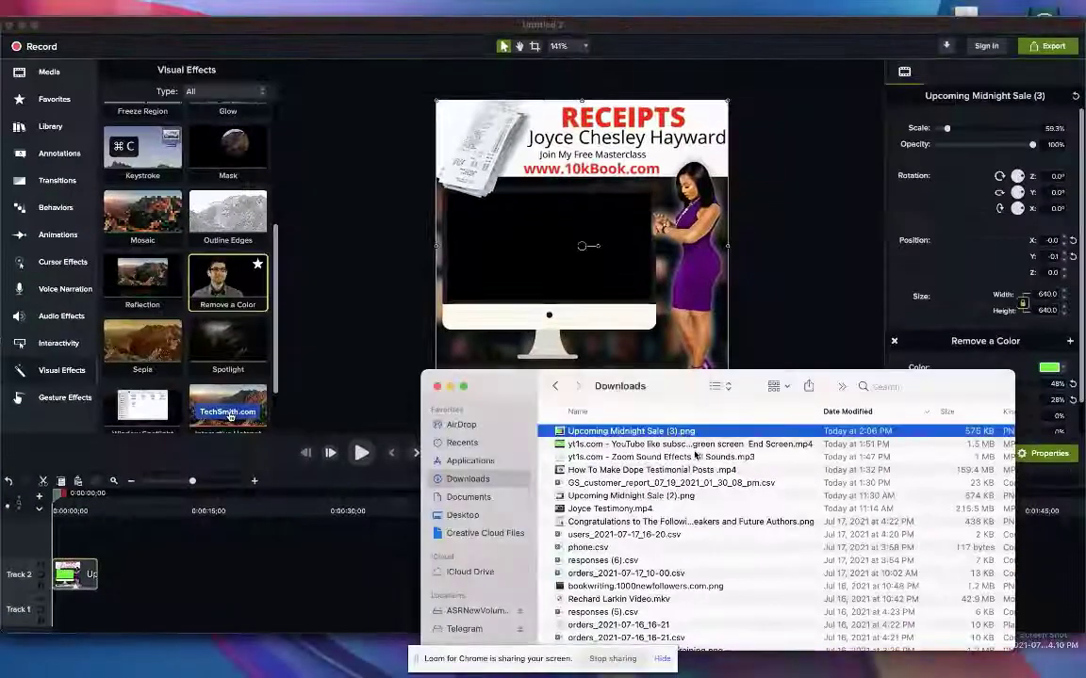
{"action": "left_click", "coordinate": [638, 470]}
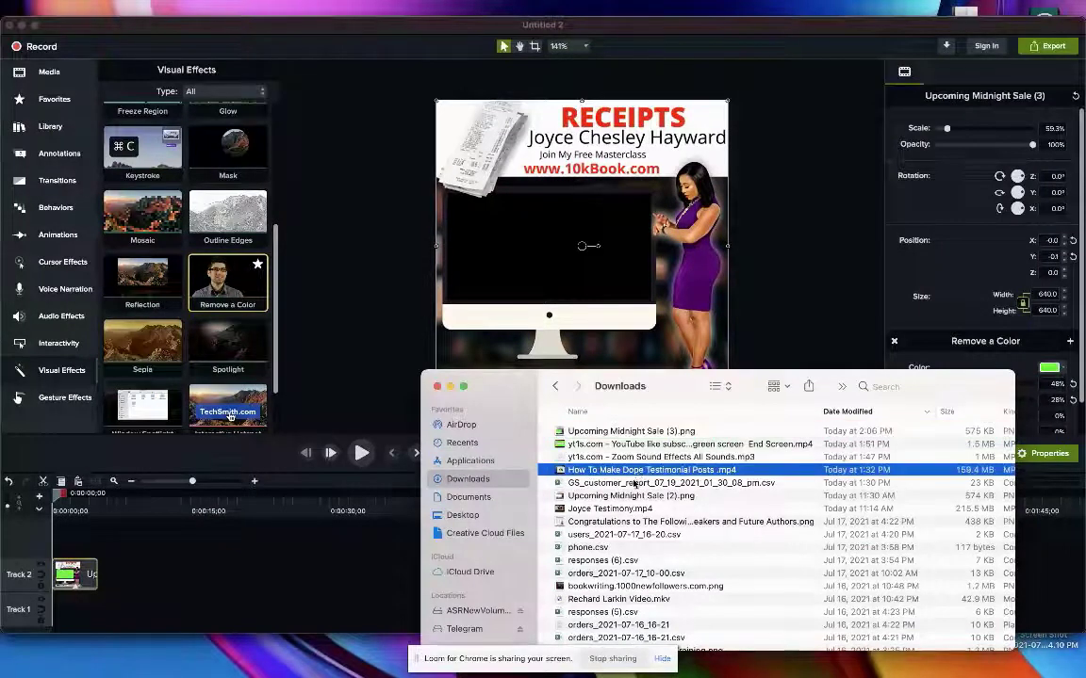
{"action": "left_click", "coordinate": [596, 510]}
{"action": "left_click_drag", "start_coordinate": [577, 510], "coordinate": [79, 622]}
{"action": "left_click", "coordinate": [217, 559]}
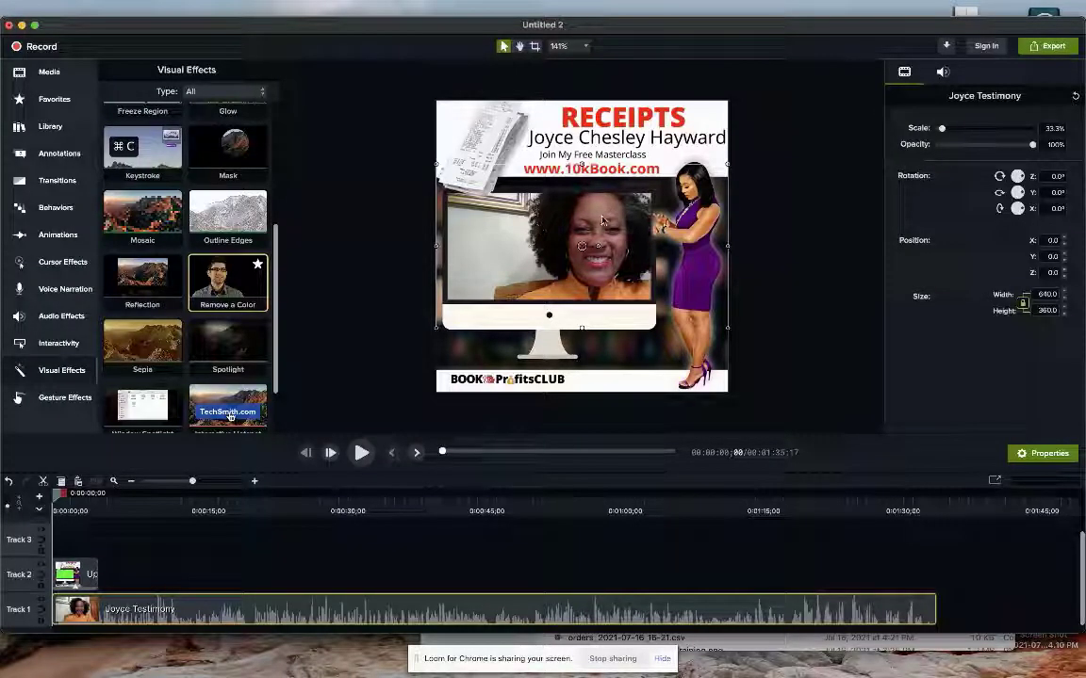
- Extend the Track 2 promo graphic to match the testimonial's length
{"action": "left_click_drag", "start_coordinate": [213, 511], "coordinate": [91, 510]}
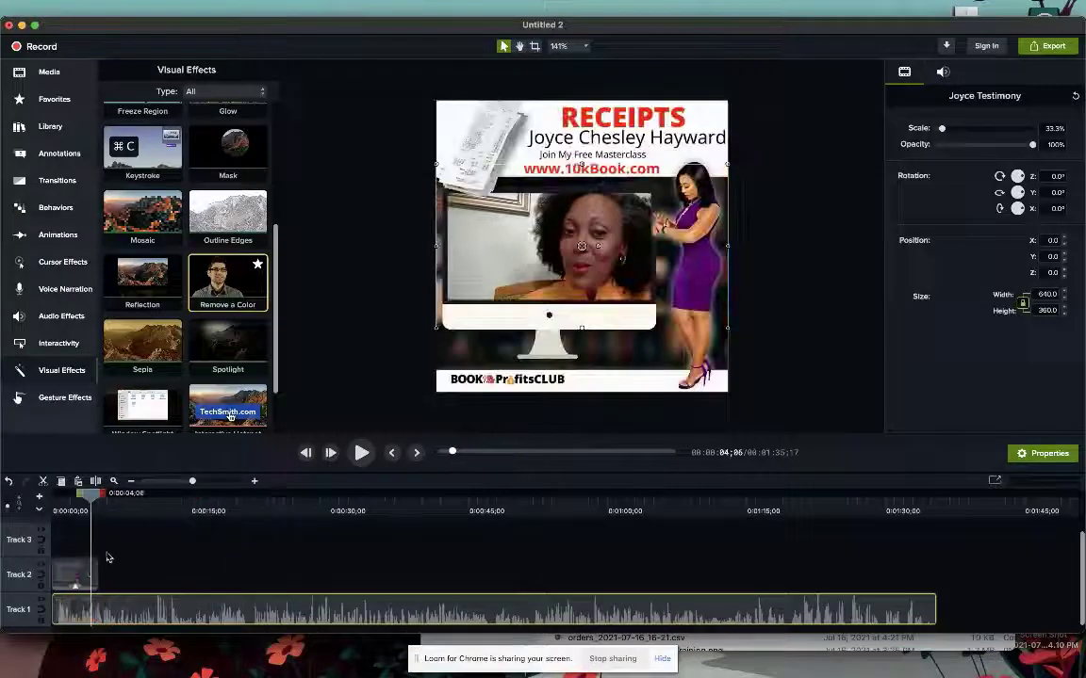
{"action": "left_click_drag", "start_coordinate": [95, 565], "coordinate": [937, 593]}
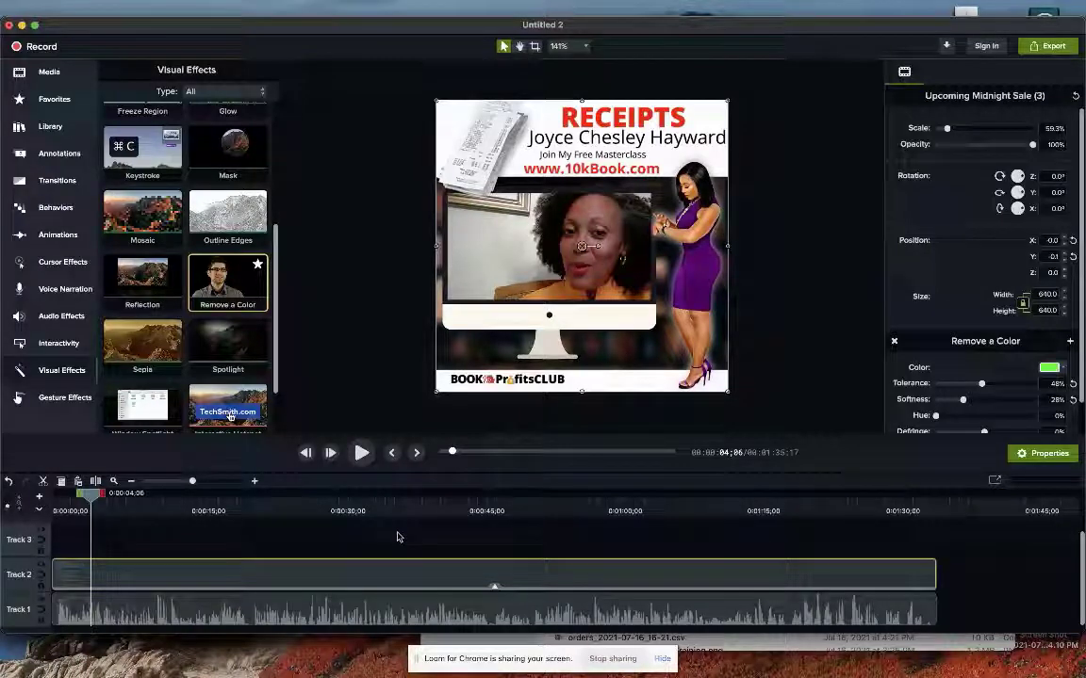
{"action": "left_click_drag", "start_coordinate": [90, 492], "coordinate": [313, 528]}
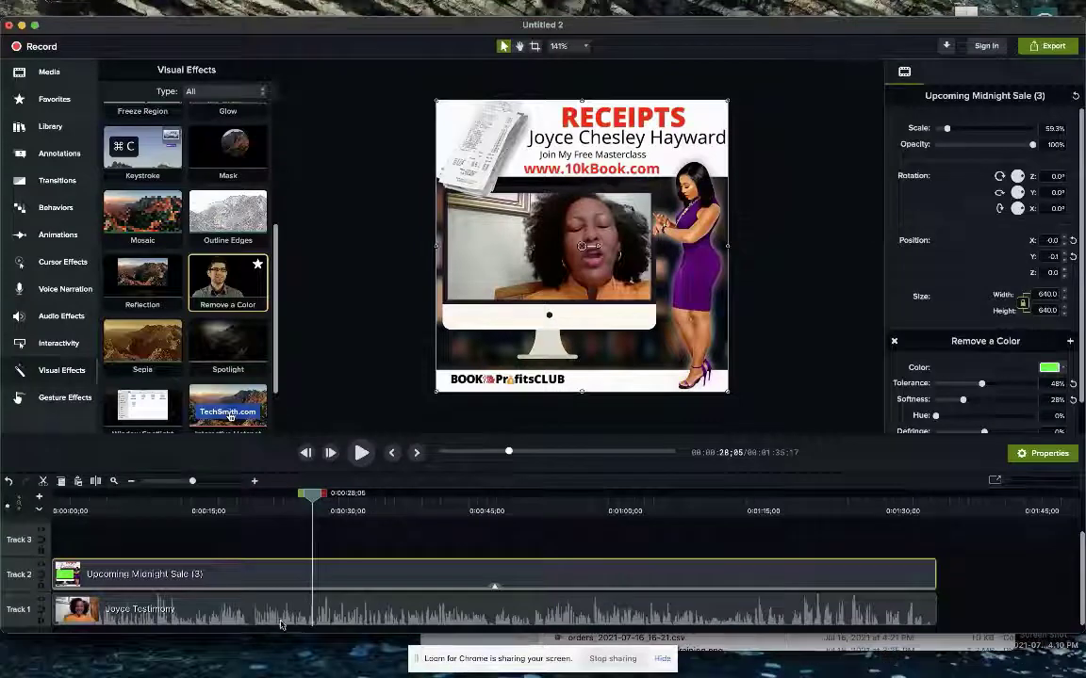
- Scale the Joyce Testimony clip to about 23.4% and position it inside the monitor screen
{"action": "left_click", "coordinate": [268, 613]}
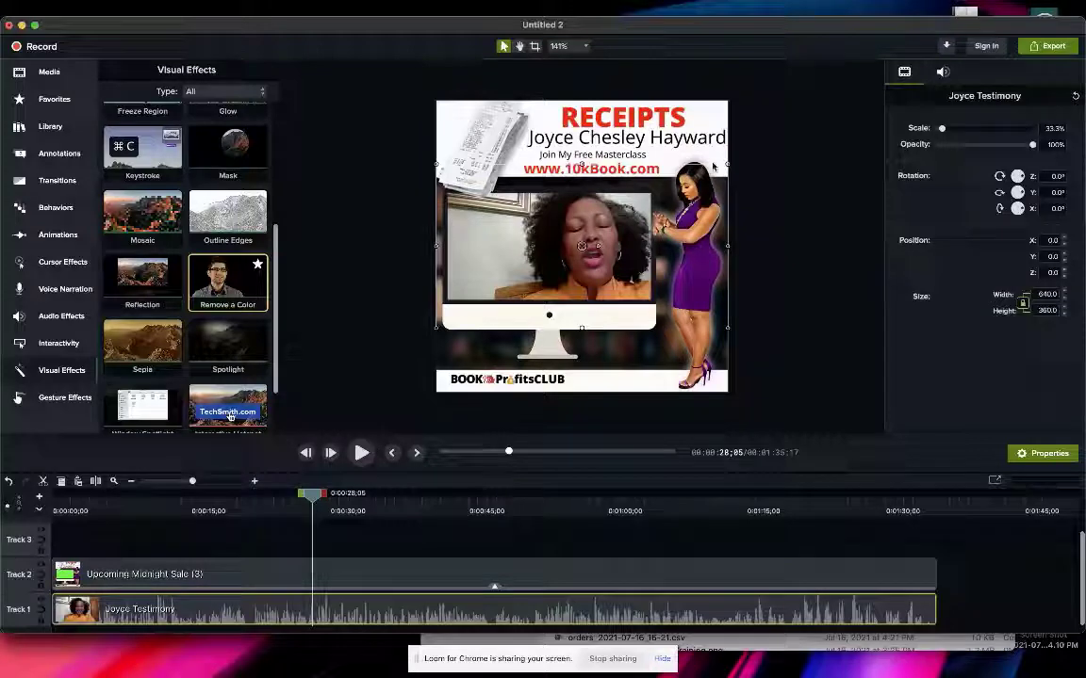
{"action": "left_click_drag", "start_coordinate": [728, 167], "coordinate": [658, 197]}
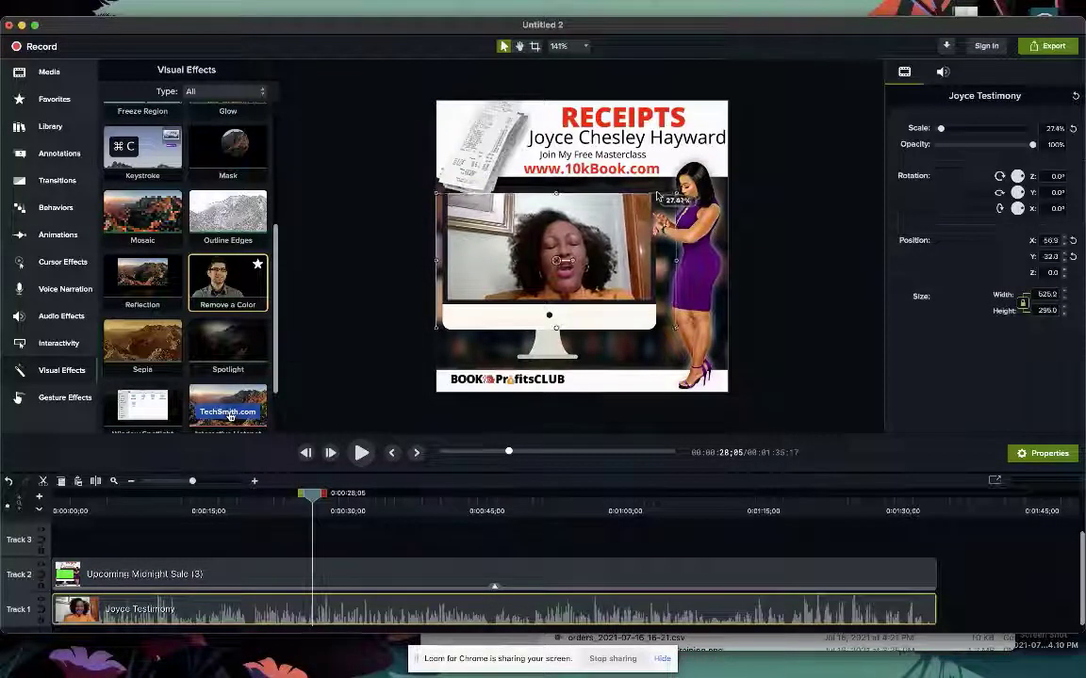
{"action": "left_click_drag", "start_coordinate": [610, 232], "coordinate": [622, 231]}
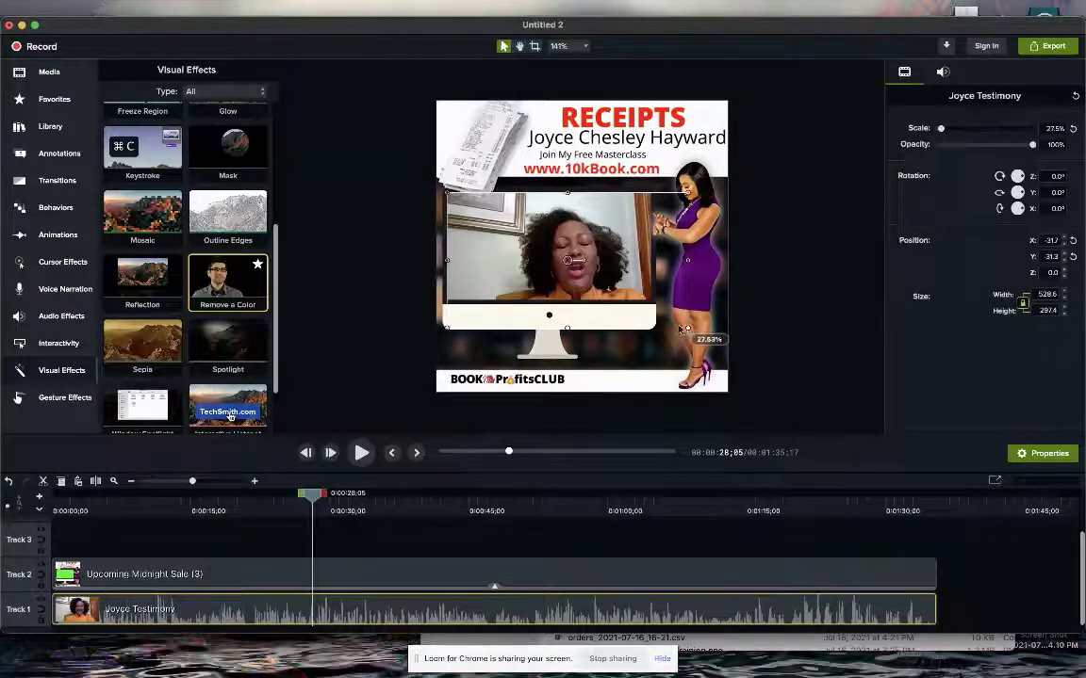
{"action": "left_click_drag", "start_coordinate": [687, 328], "coordinate": [651, 309]}
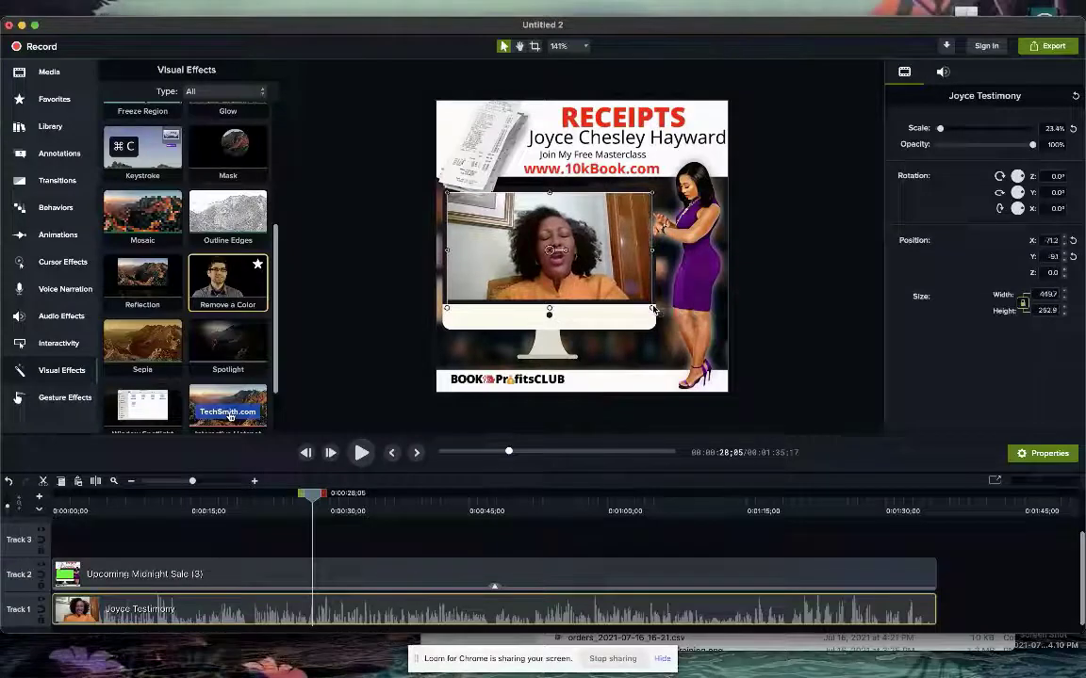
{"action": "left_click_drag", "start_coordinate": [557, 281], "coordinate": [555, 275]}
{"action": "left_click_drag", "start_coordinate": [309, 501], "coordinate": [55, 500]}
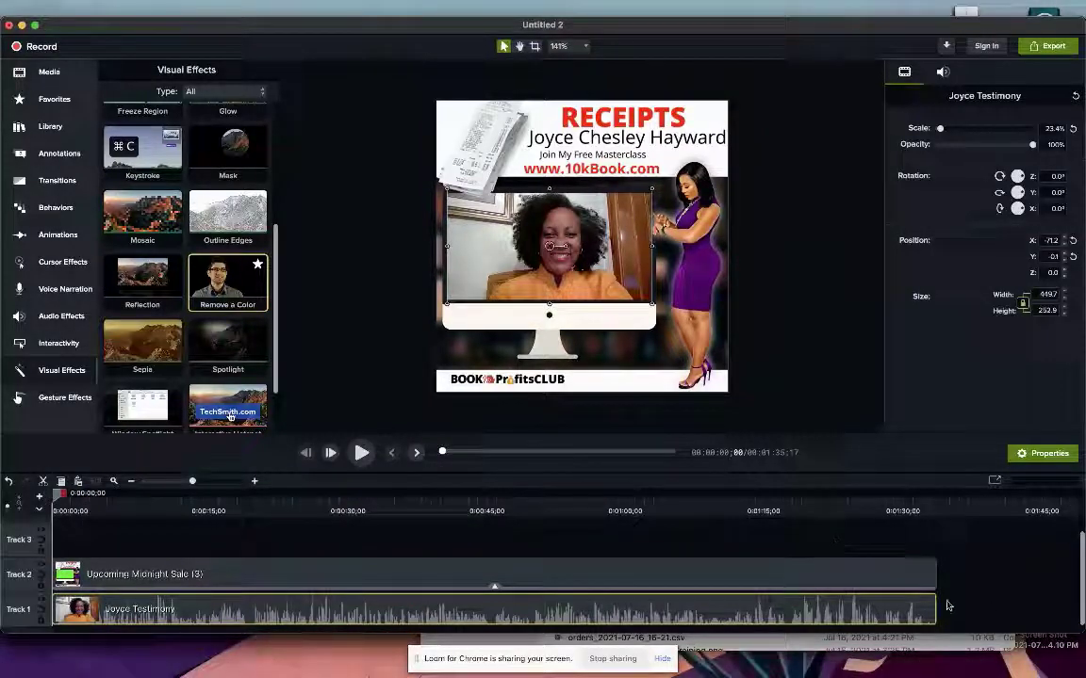
- Trim the promo graphic on Track 2 so it ends with the testimonial
{"action": "left_click", "coordinate": [910, 510]}
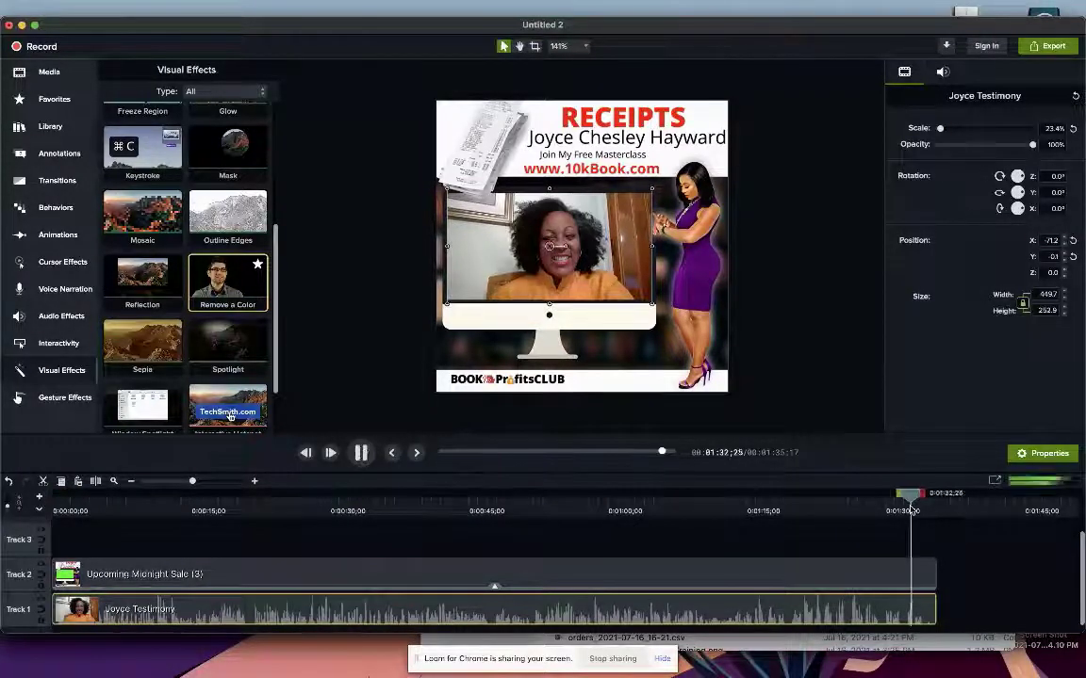
{"action": "key", "text": "space"}
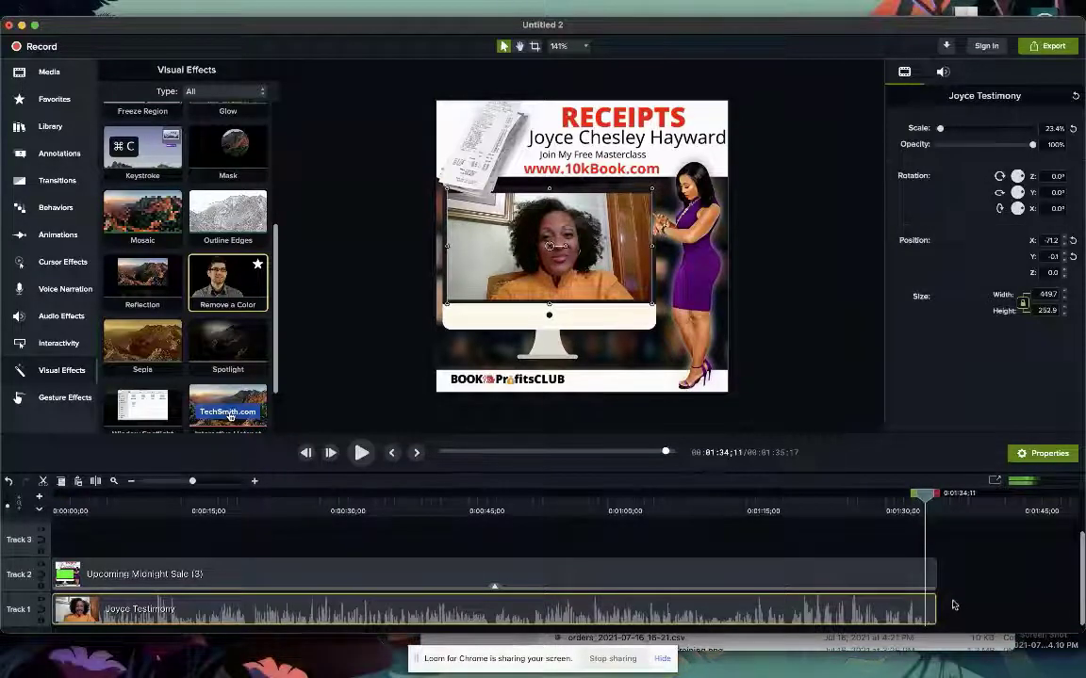
{"action": "left_click", "coordinate": [934, 572]}
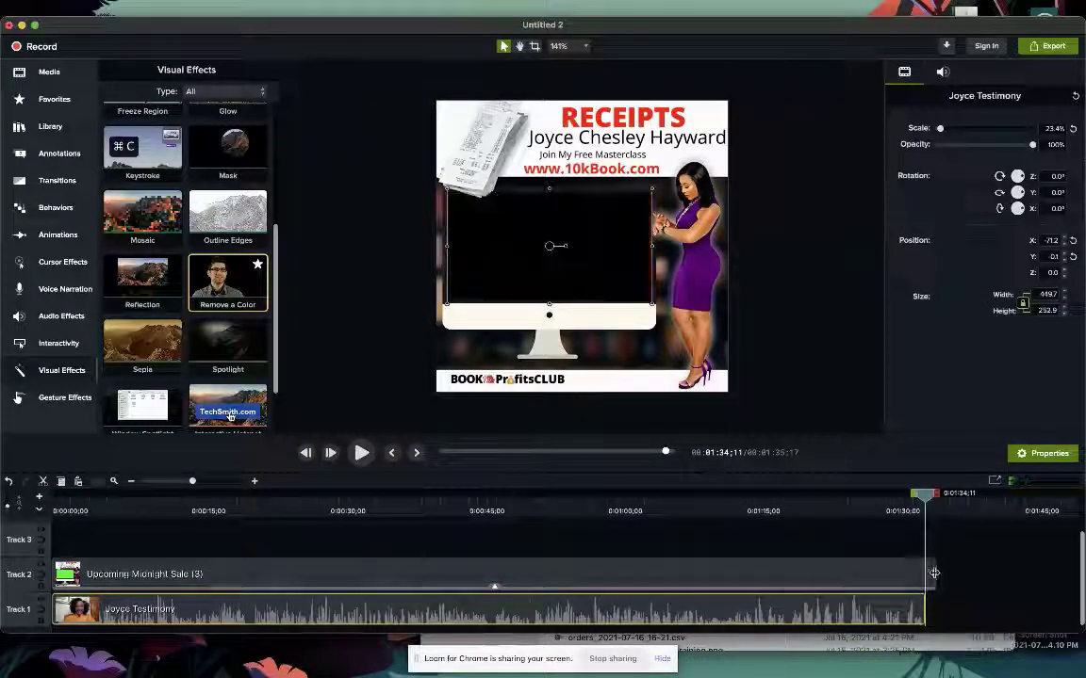
{"action": "left_click_drag", "start_coordinate": [934, 572], "coordinate": [924, 572]}
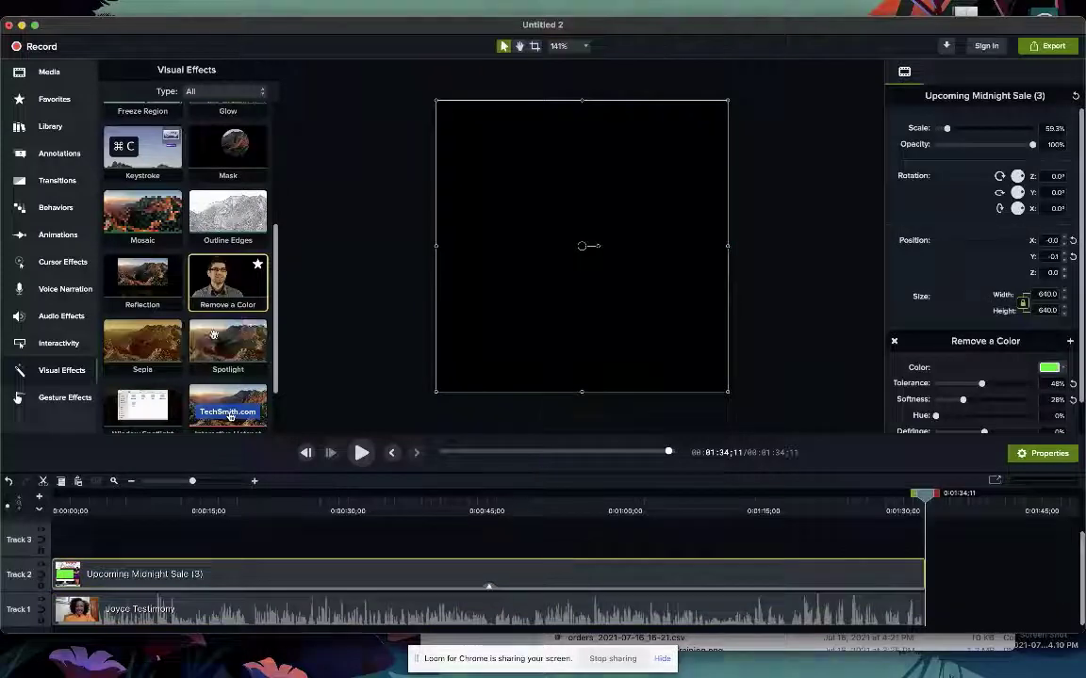
- Apply a Fade Through Black transition to the Track 2 clip and return the playhead to 0:00
{"action": "left_click", "coordinate": [68, 185]}
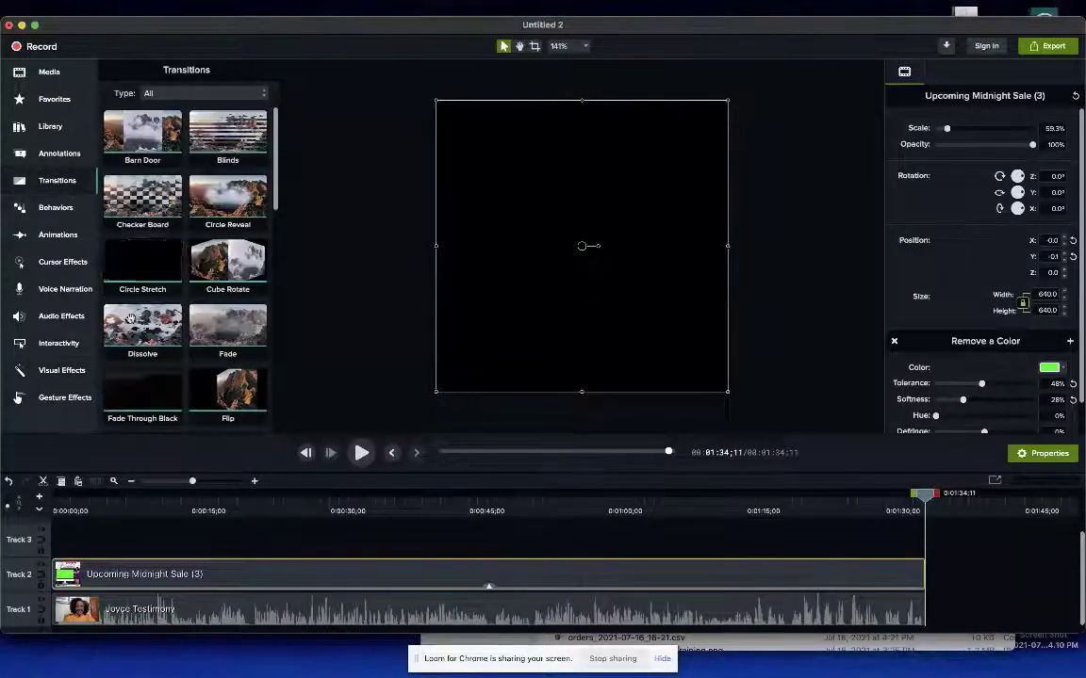
{"action": "scroll", "coordinate": [150, 377], "scroll_direction": "down", "scroll_amount": 3}
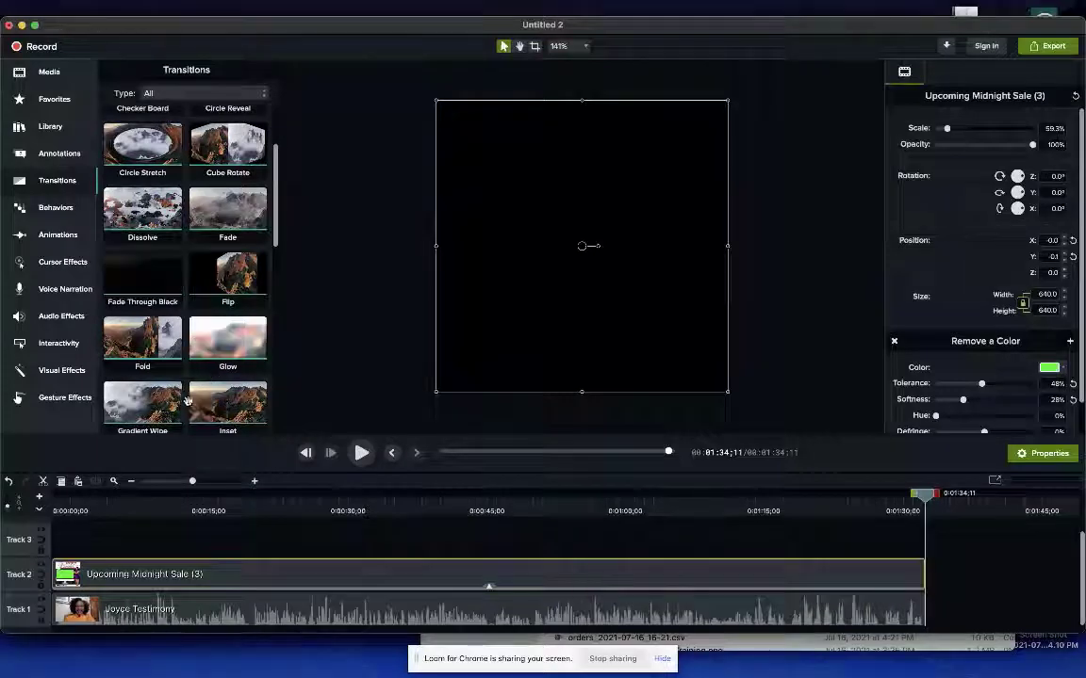
{"action": "scroll", "coordinate": [188, 264], "scroll_direction": "down", "scroll_amount": 10}
{"action": "scroll", "coordinate": [207, 248], "scroll_direction": "up", "scroll_amount": 10}
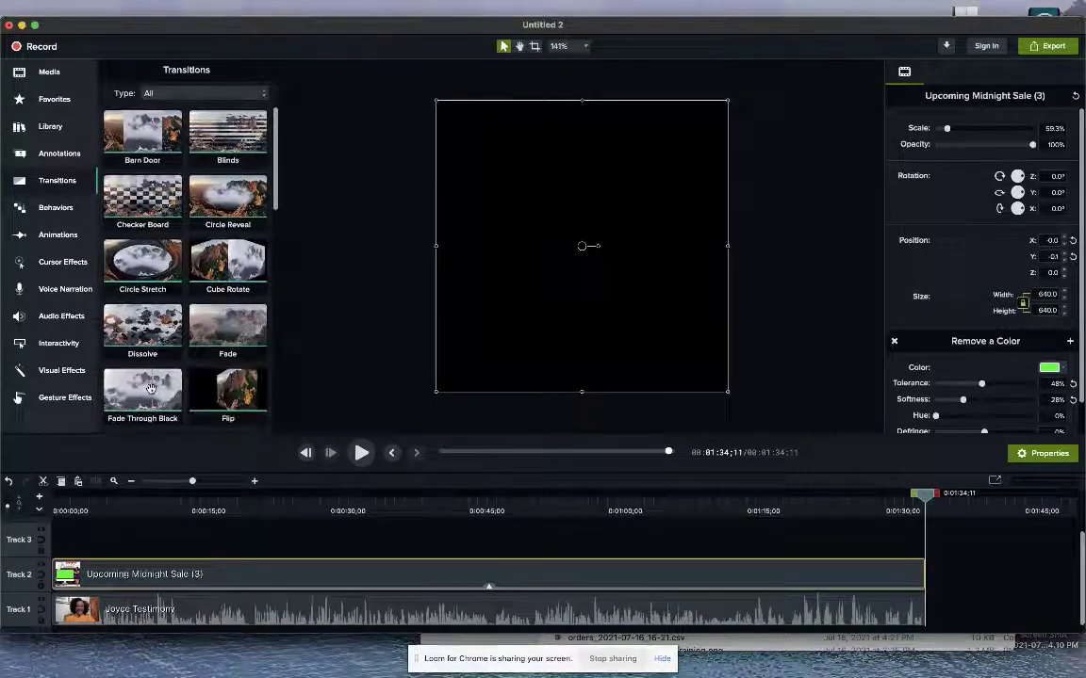
{"action": "left_click_drag", "start_coordinate": [165, 377], "coordinate": [58, 610]}
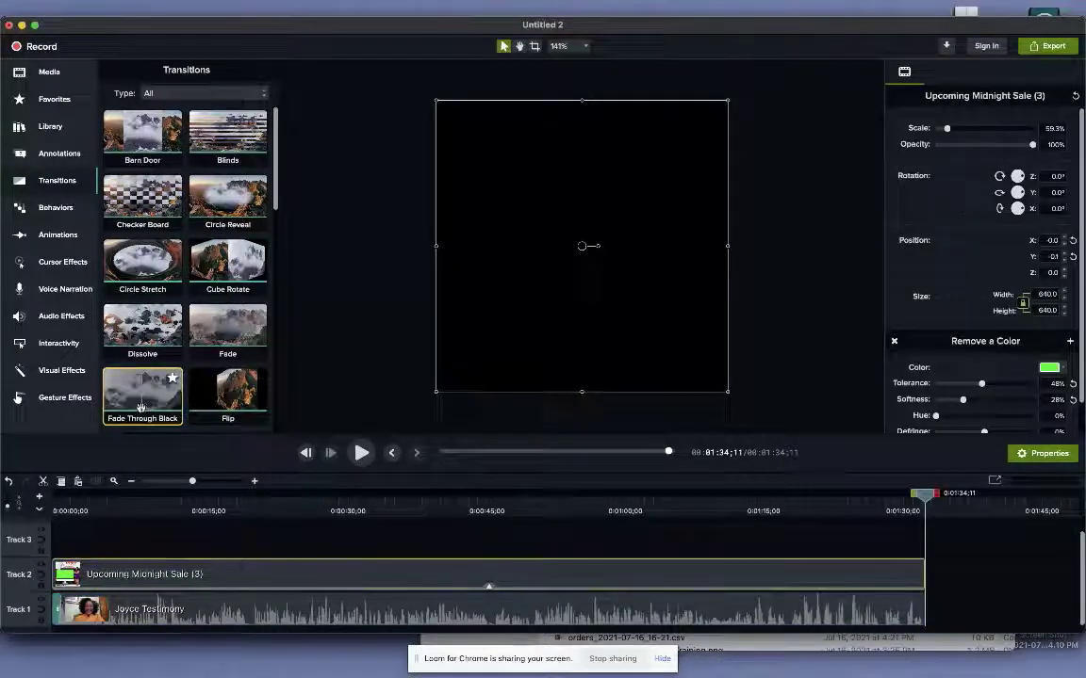
{"action": "left_click_drag", "start_coordinate": [139, 398], "coordinate": [778, 580]}
{"action": "left_click_drag", "start_coordinate": [884, 611], "coordinate": [799, 556]}
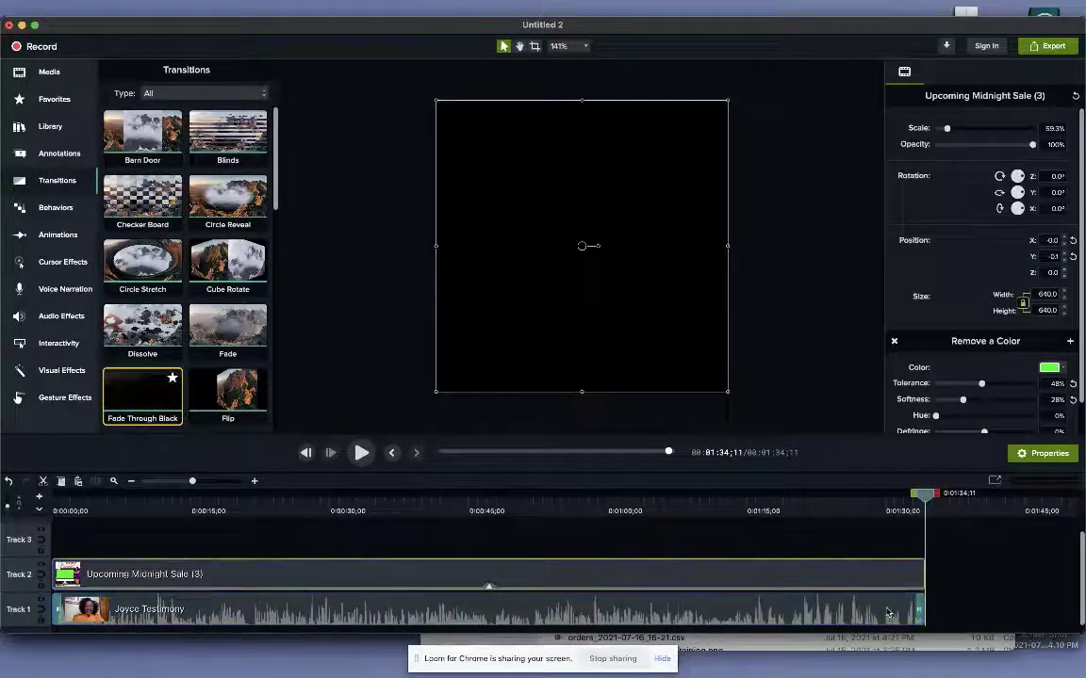
{"action": "left_click_drag", "start_coordinate": [936, 509], "coordinate": [53, 509]}
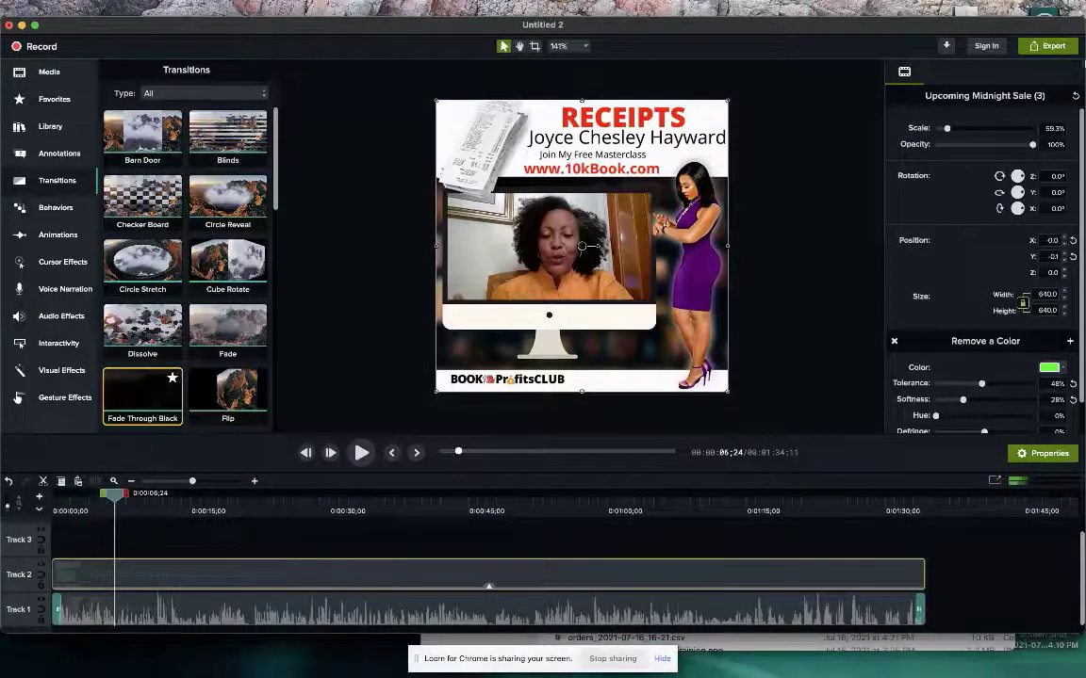
- Set the project canvas to the iPhone XS / XS Max preset (886x1920) and zoom out
{"action": "left_click", "coordinate": [1054, 46]}
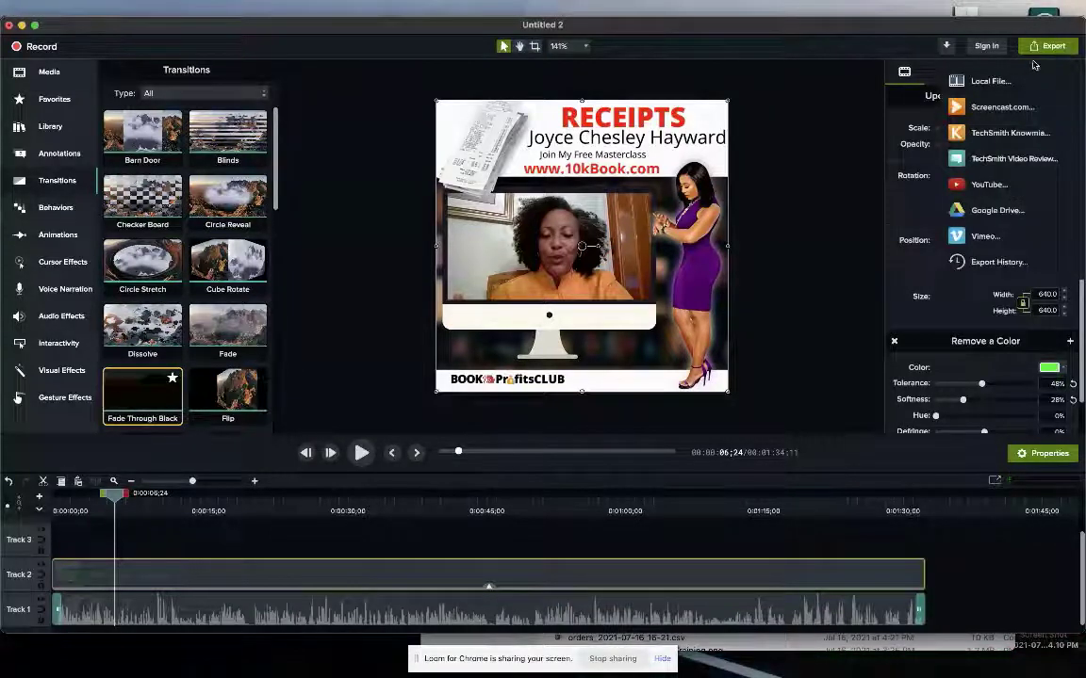
{"action": "left_click", "coordinate": [768, 153]}
{"action": "left_click", "coordinate": [768, 152]}
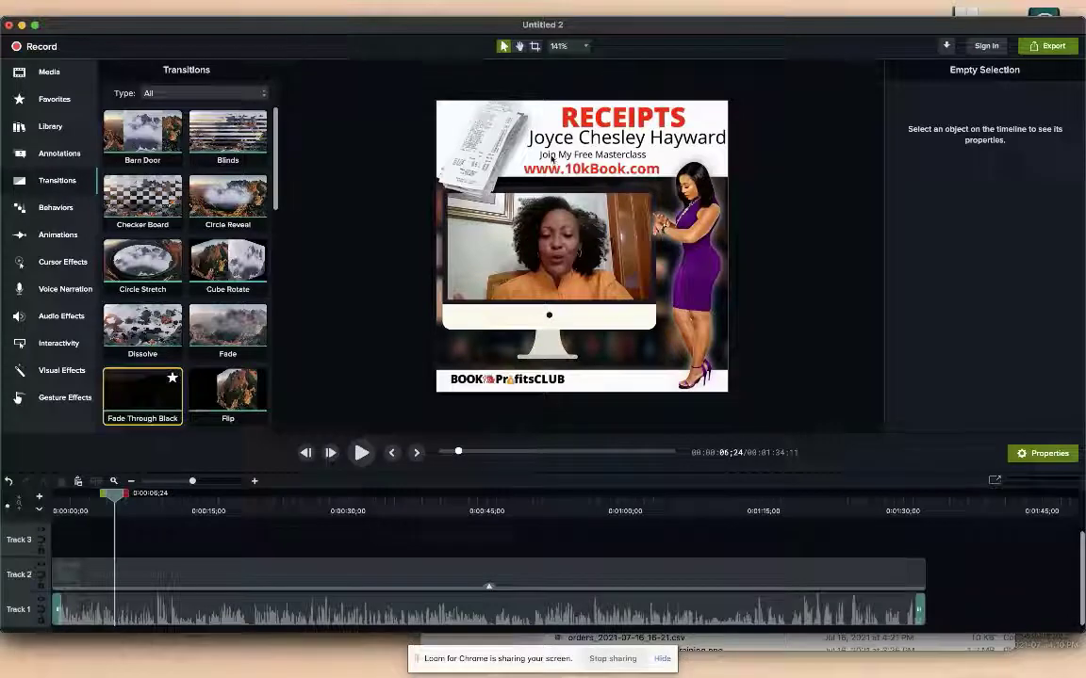
{"action": "left_click", "coordinate": [582, 49]}
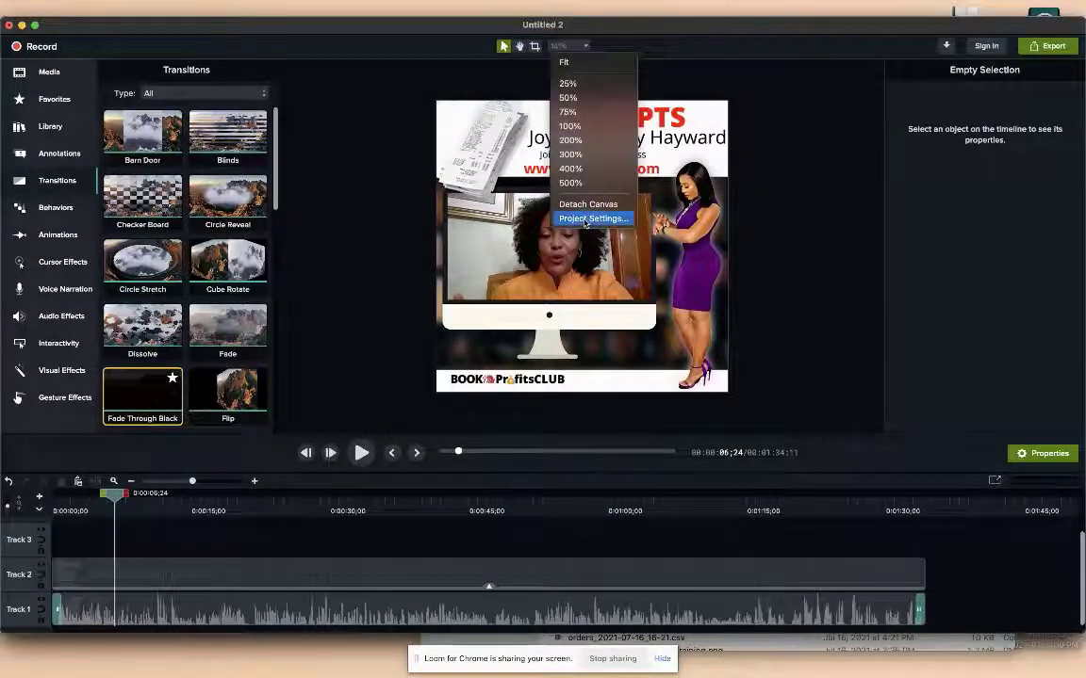
{"action": "left_click", "coordinate": [592, 217]}
{"action": "left_click", "coordinate": [584, 306]}
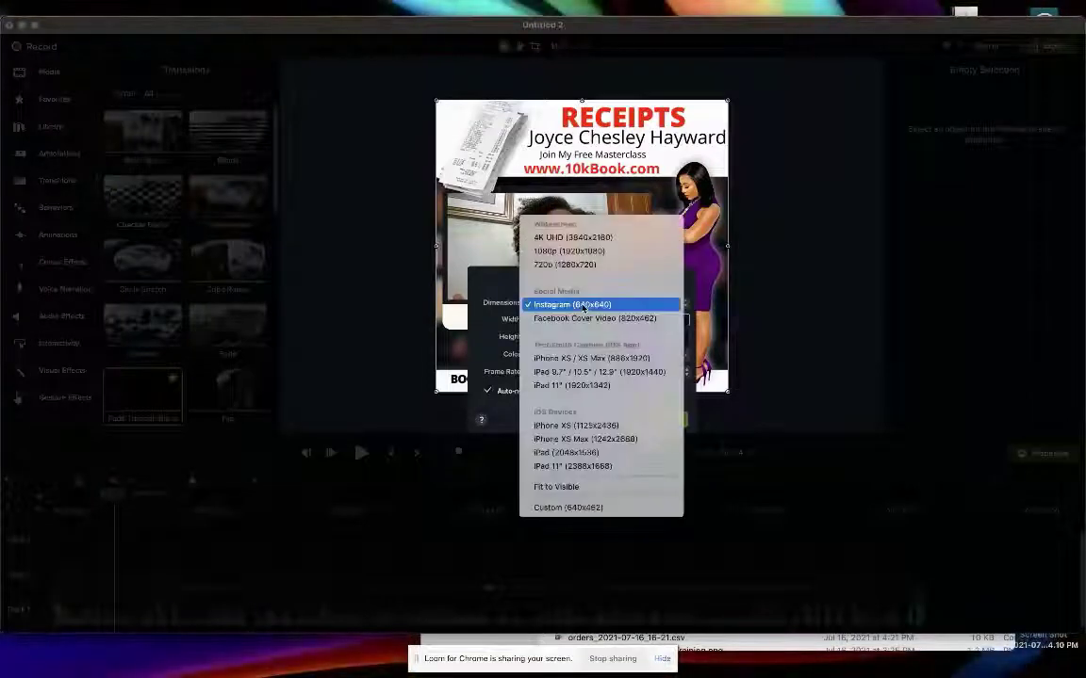
{"action": "left_click", "coordinate": [573, 359]}
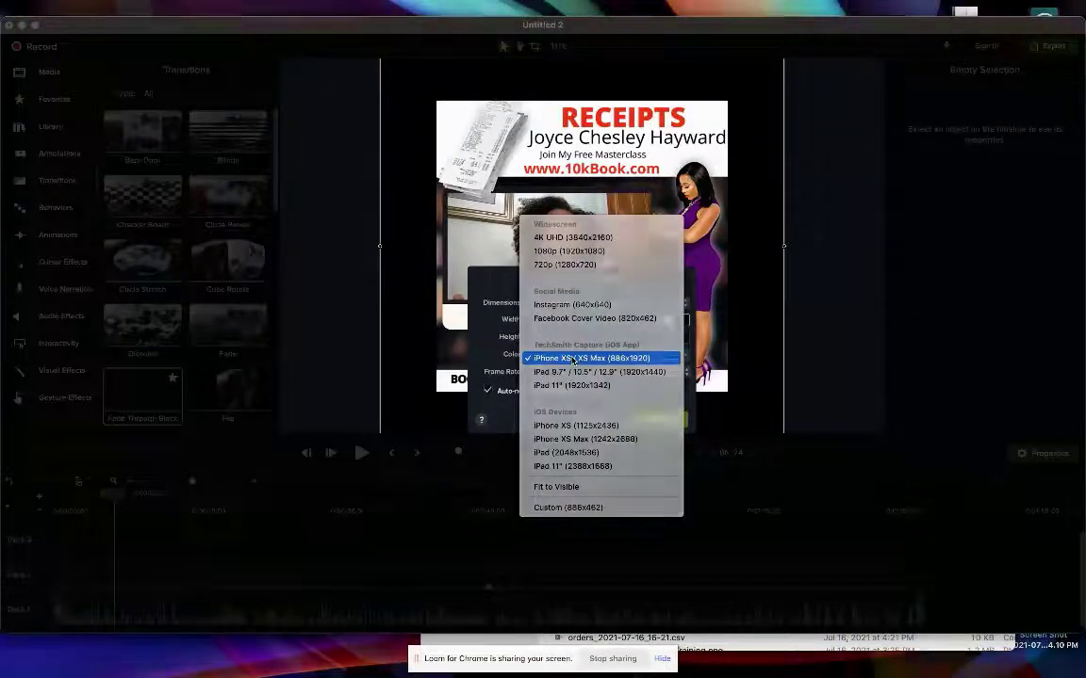
{"action": "left_click", "coordinate": [573, 359]}
{"action": "left_click", "coordinate": [651, 421]}
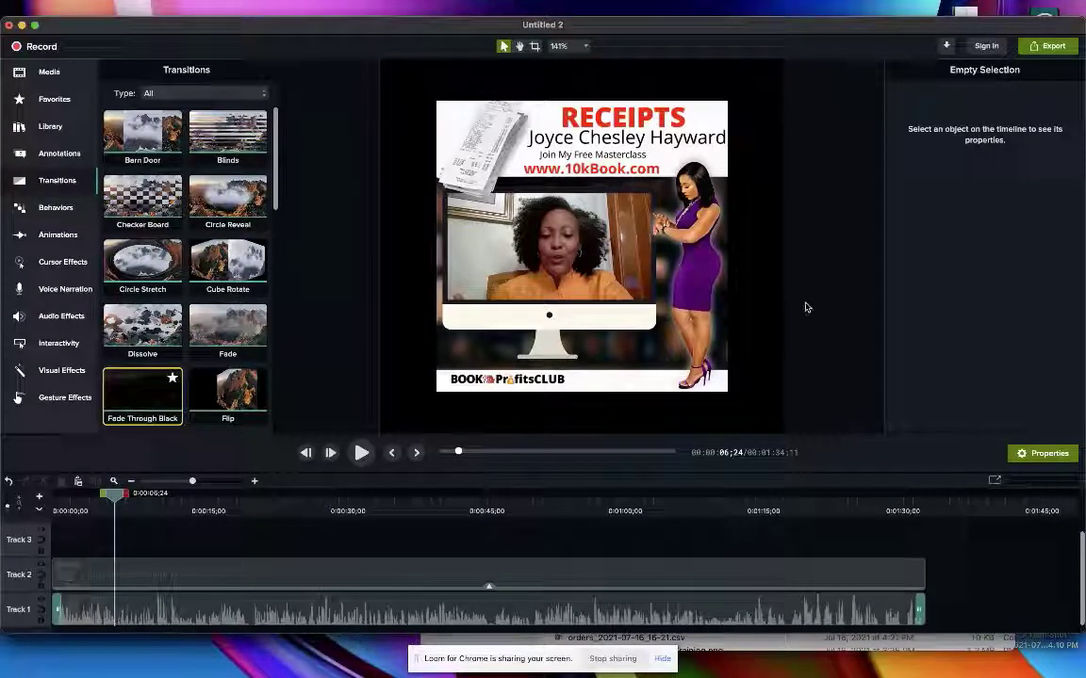
{"action": "scroll", "coordinate": [805, 307], "scroll_direction": "down", "scroll_amount": 5}
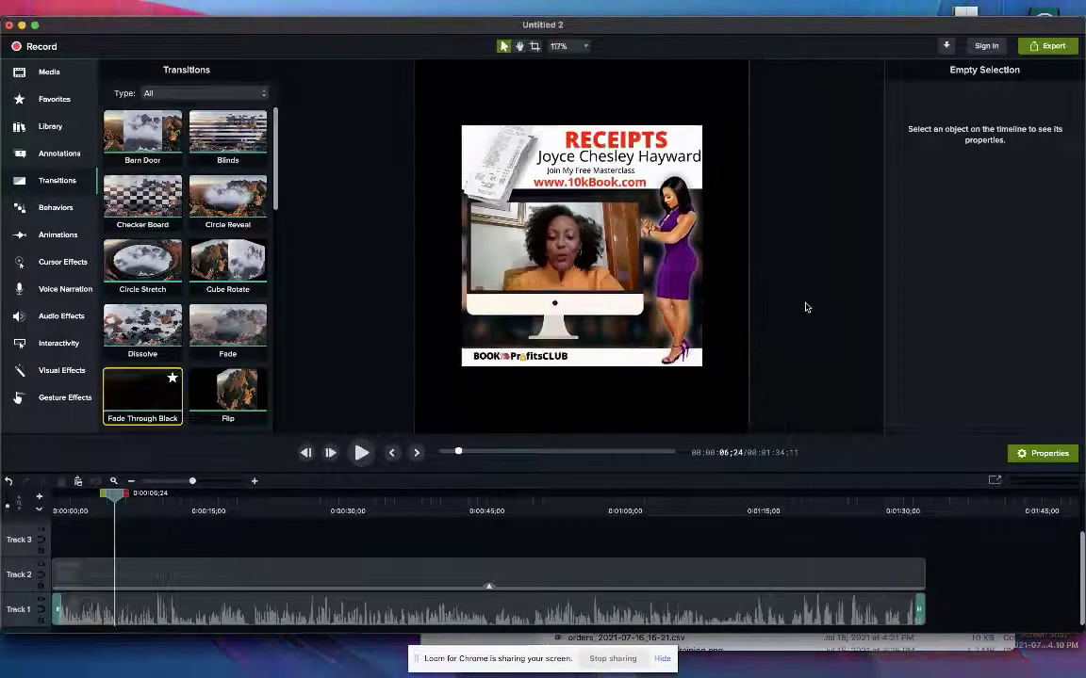
{"action": "scroll", "coordinate": [805, 307], "scroll_direction": "down", "scroll_amount": 4}
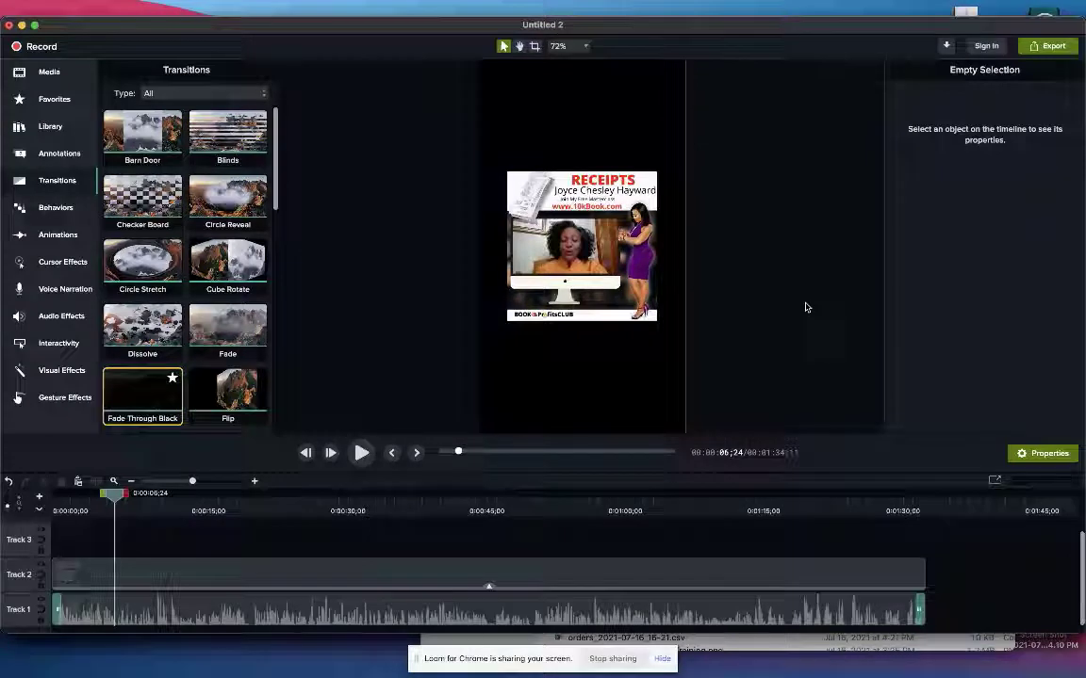
{"action": "scroll", "coordinate": [806, 307], "scroll_direction": "down", "scroll_amount": 1}
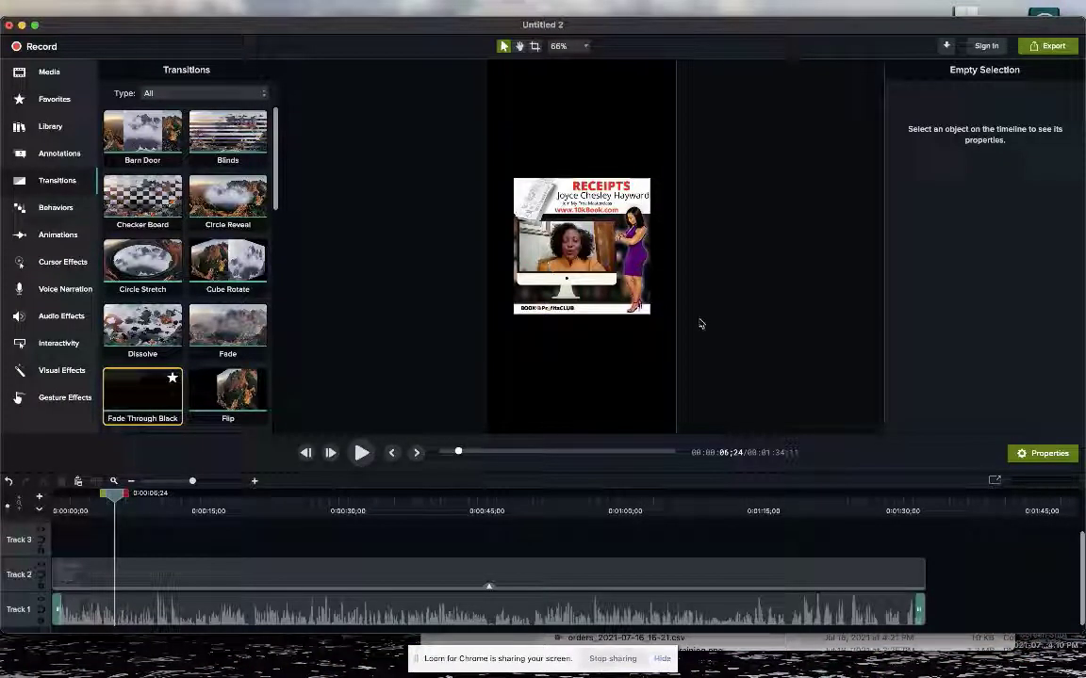
- Scale the promo and testimonial clips together to fill the canvas width
{"action": "left_click_drag", "start_coordinate": [713, 340], "coordinate": [485, 170]}
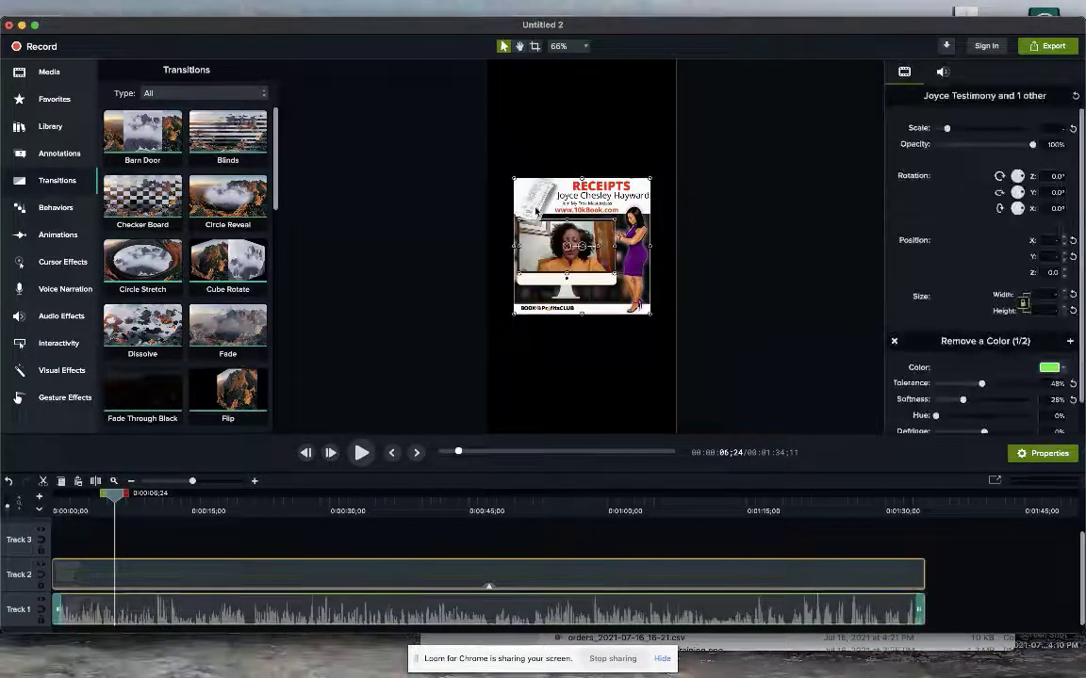
{"action": "left_click_drag", "start_coordinate": [651, 318], "coordinate": [677, 340]}
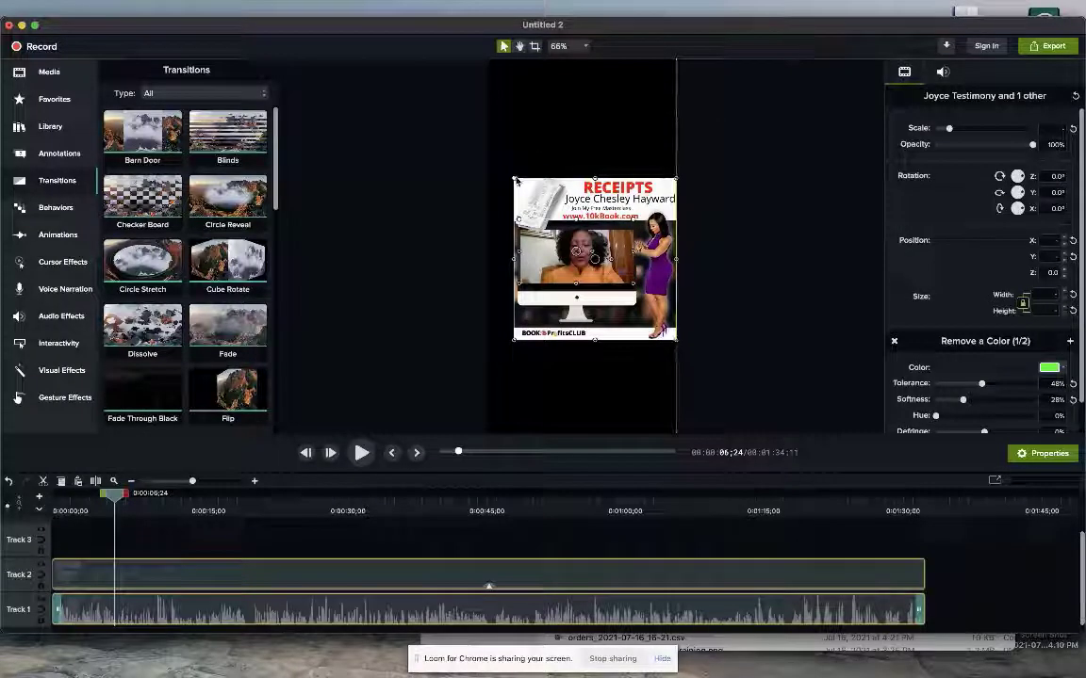
{"action": "left_click_drag", "start_coordinate": [514, 179], "coordinate": [490, 161]}
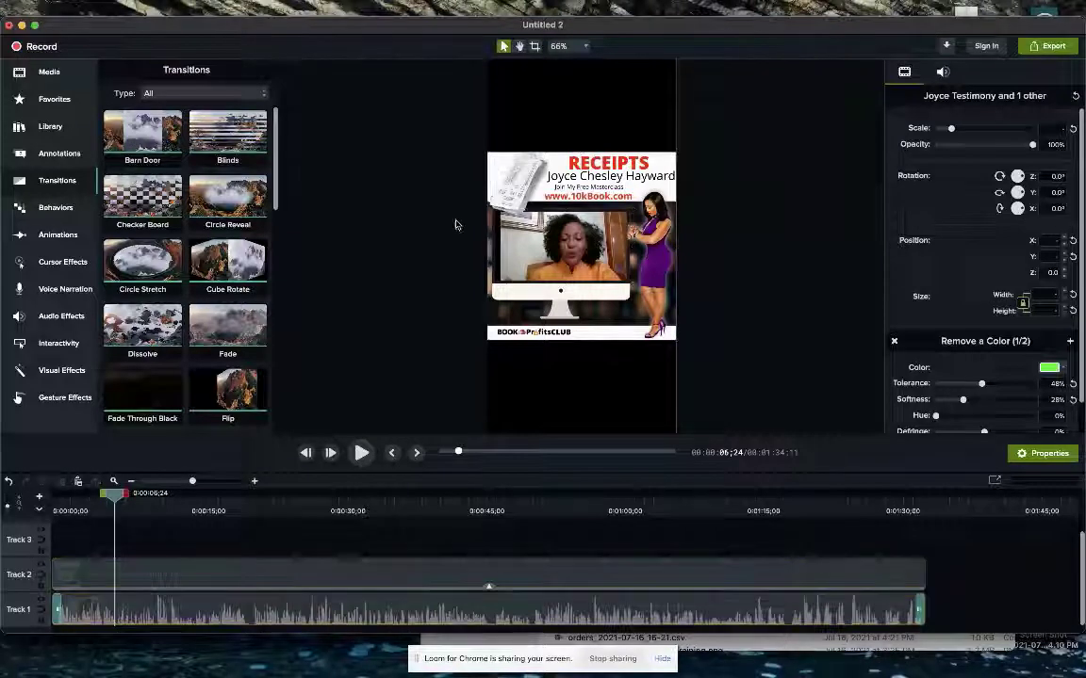
{"action": "left_click", "coordinate": [455, 225]}
- Nudge the testimonial clip slightly left in the monitor, then return to the Canva design in Chrome
{"action": "left_click", "coordinate": [589, 254]}
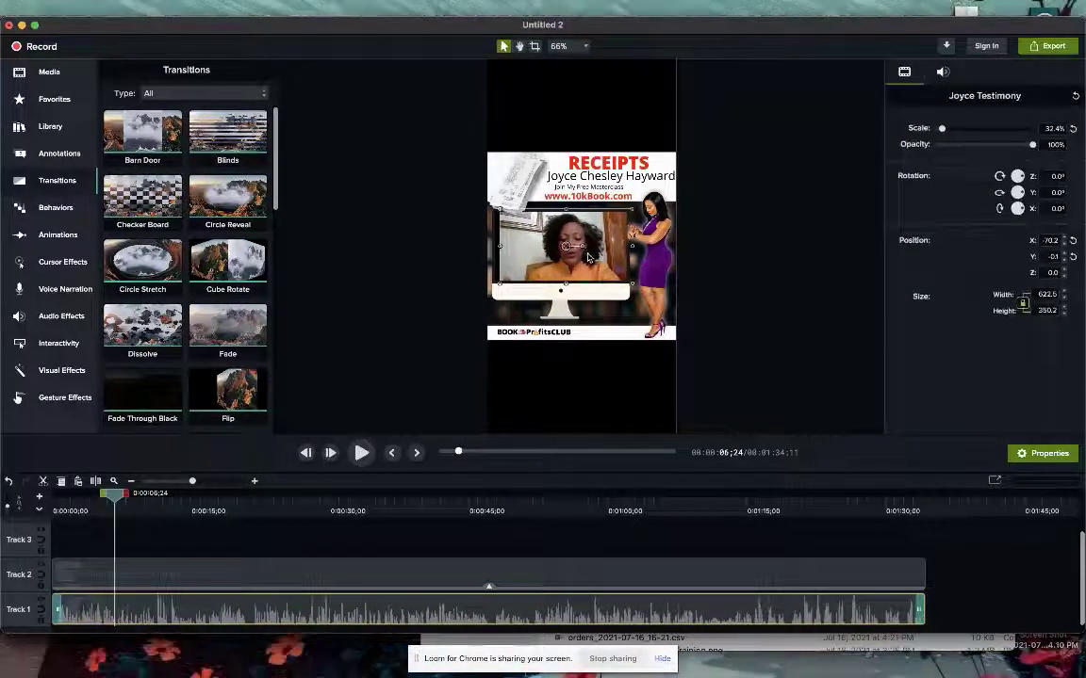
{"action": "left_click_drag", "start_coordinate": [589, 255], "coordinate": [581, 256]}
{"action": "left_click", "coordinate": [728, 241]}
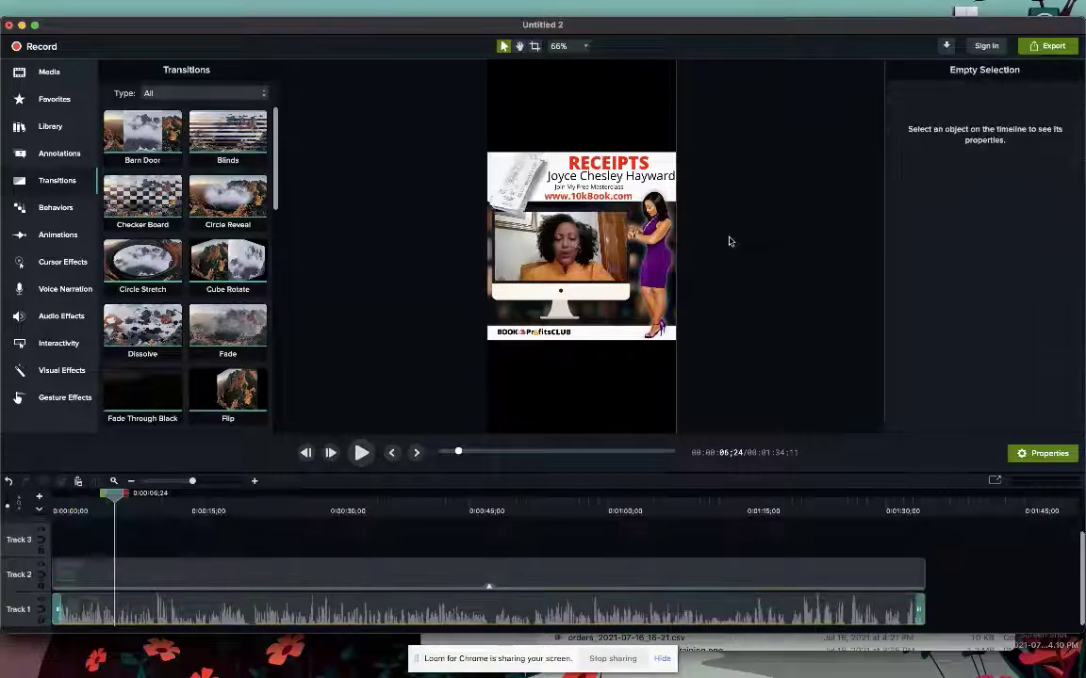
{"action": "left_click", "coordinate": [1044, 46]}
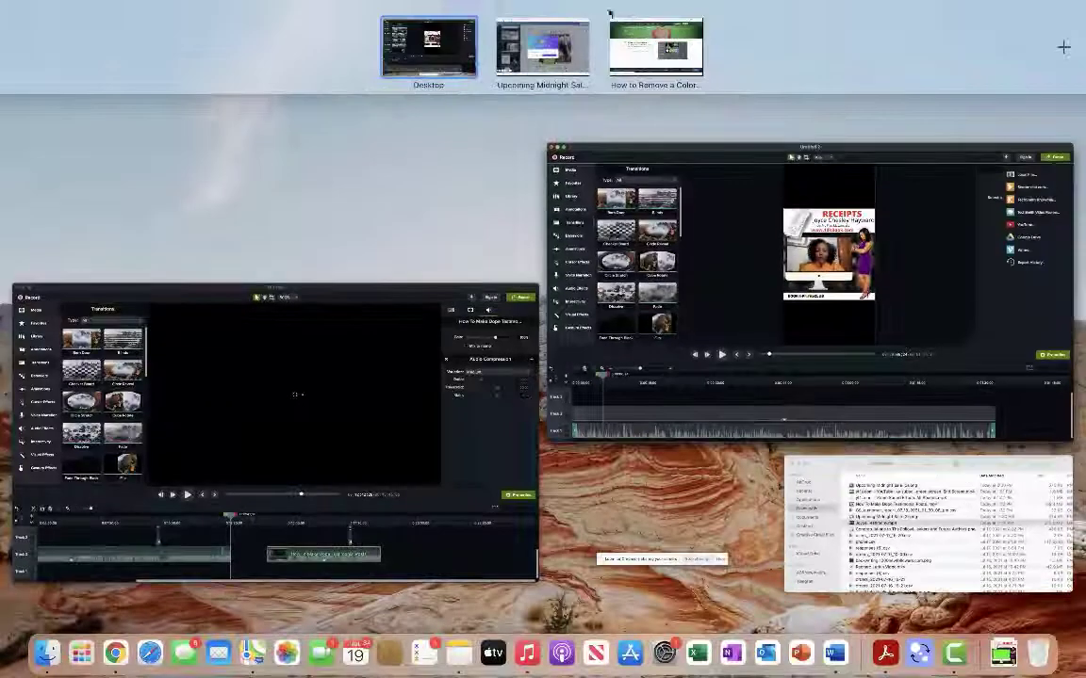
{"action": "left_click", "coordinate": [577, 39]}
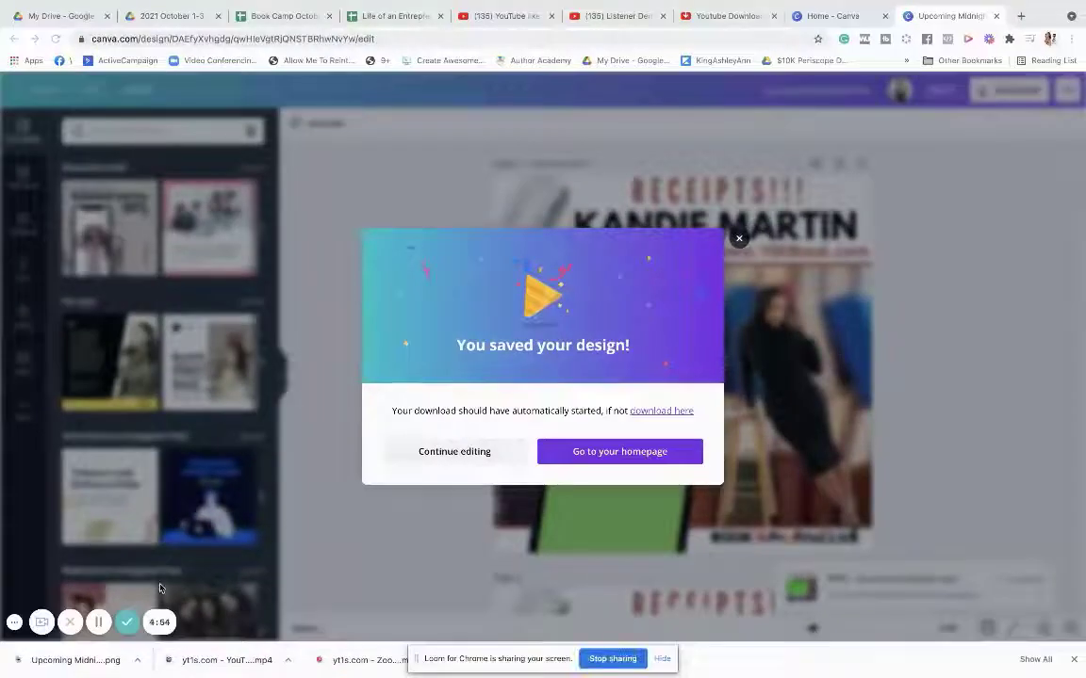